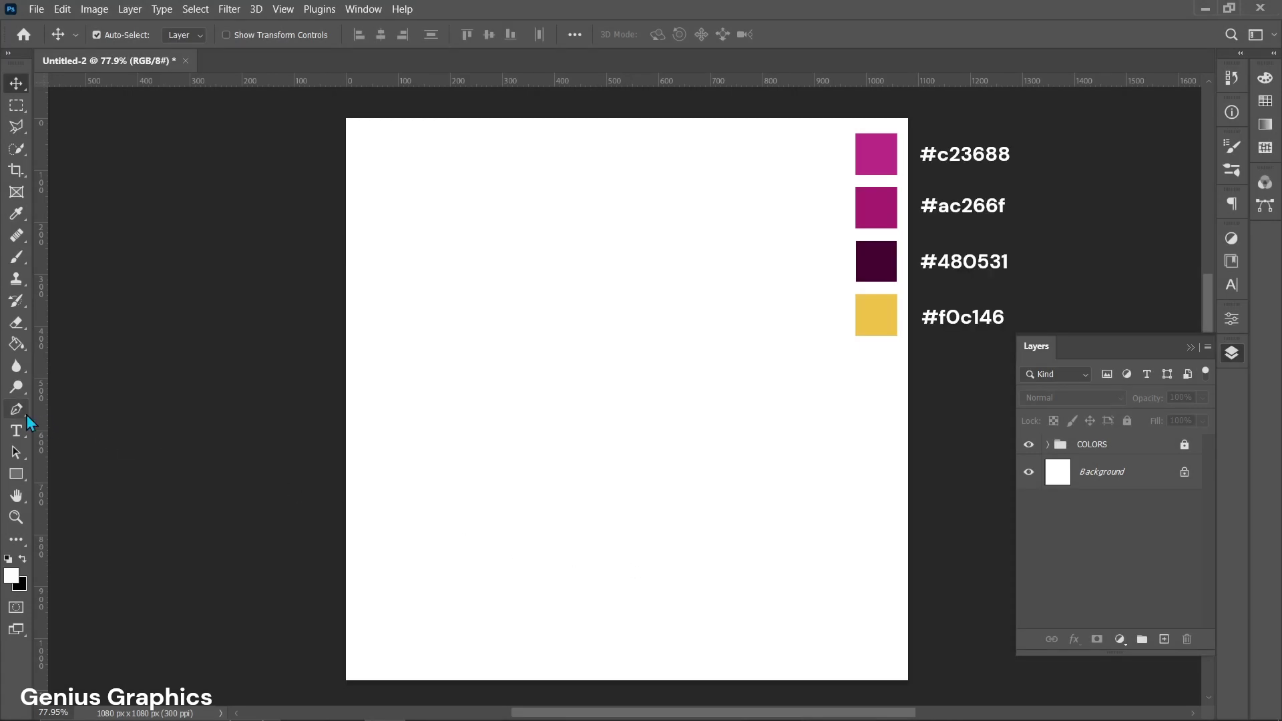
With the Pen Tool, draw a closed four-point outline from the left canvas edge to a tip near the centre.
right_click(23, 412)
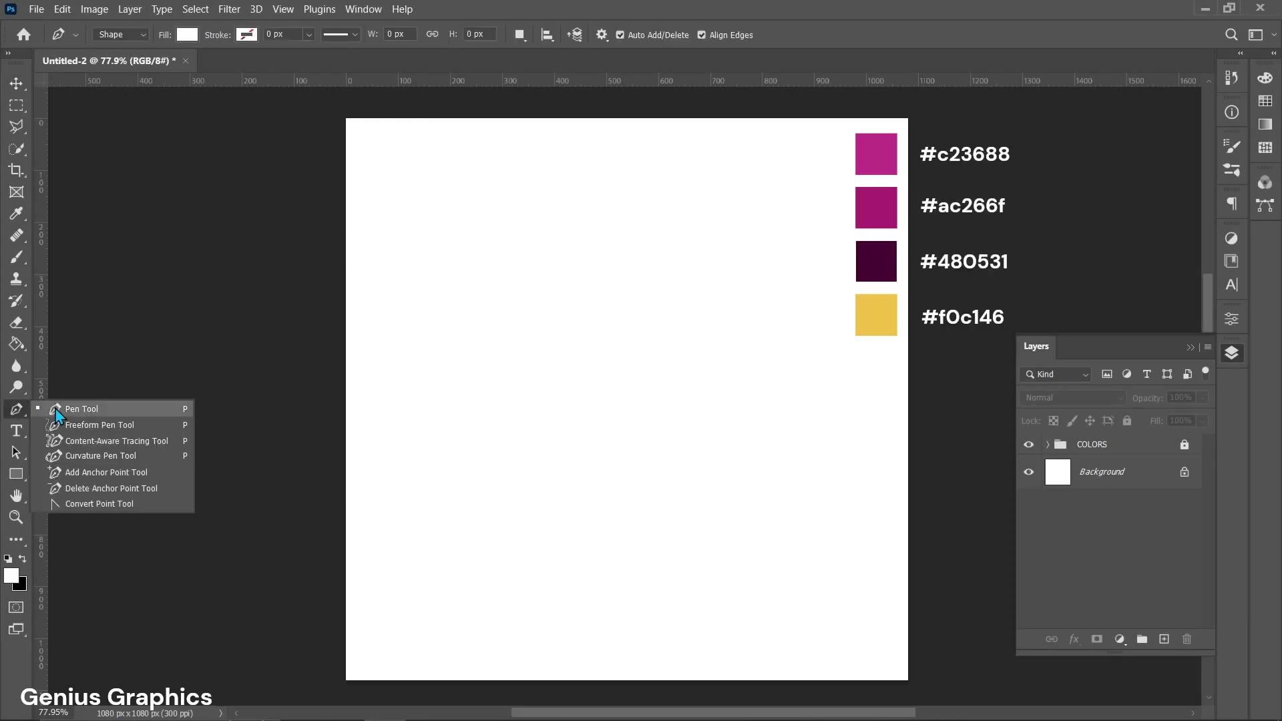
click(73, 409)
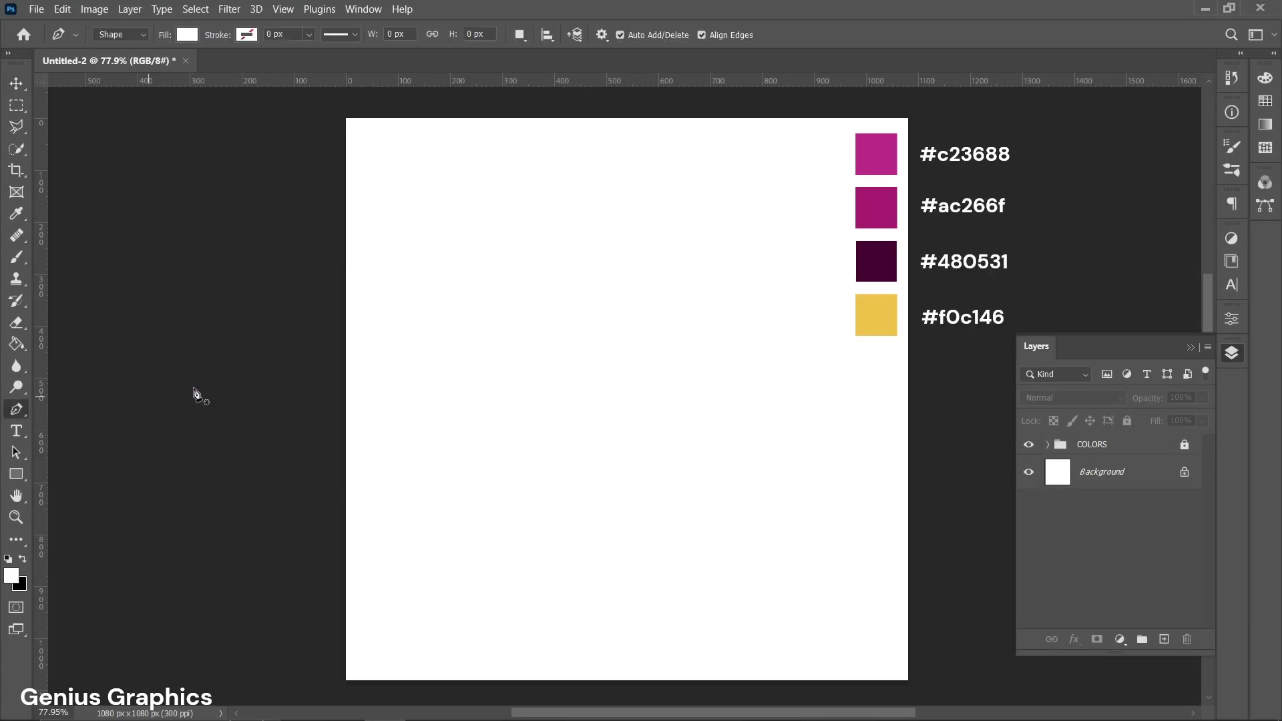
click(345, 305)
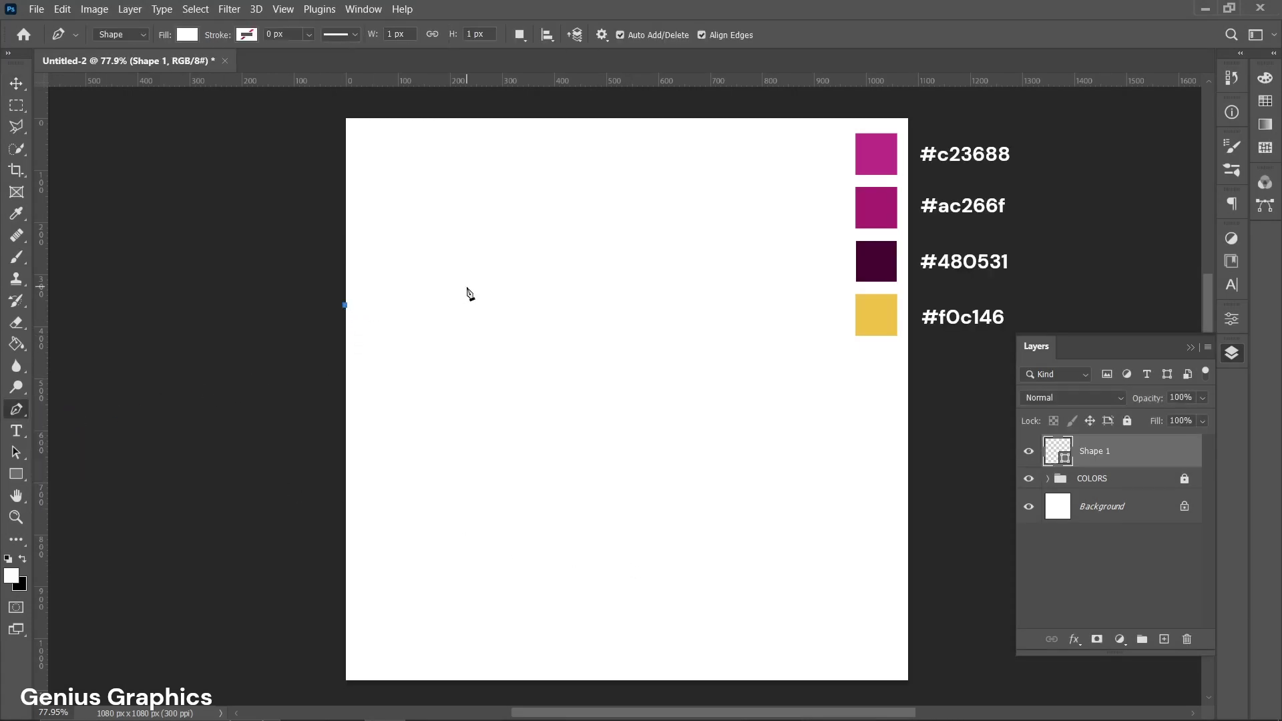
click(689, 262)
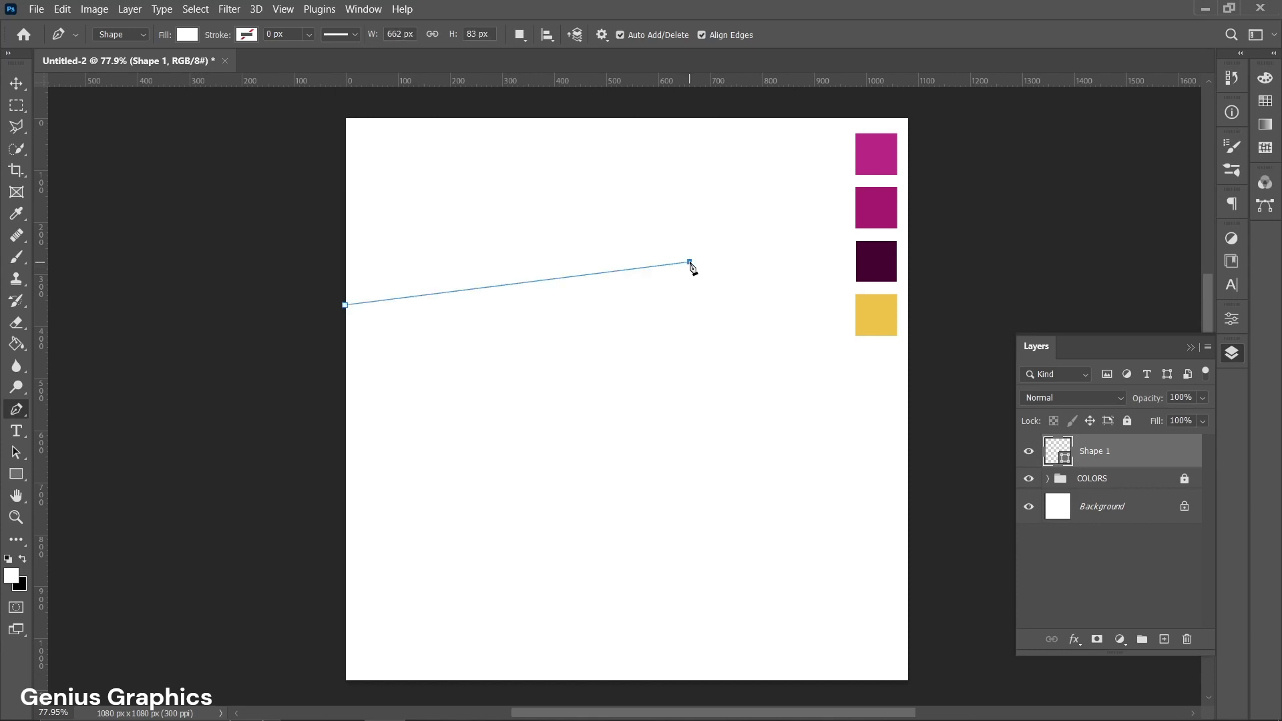
click(687, 208)
click(345, 148)
click(344, 305)
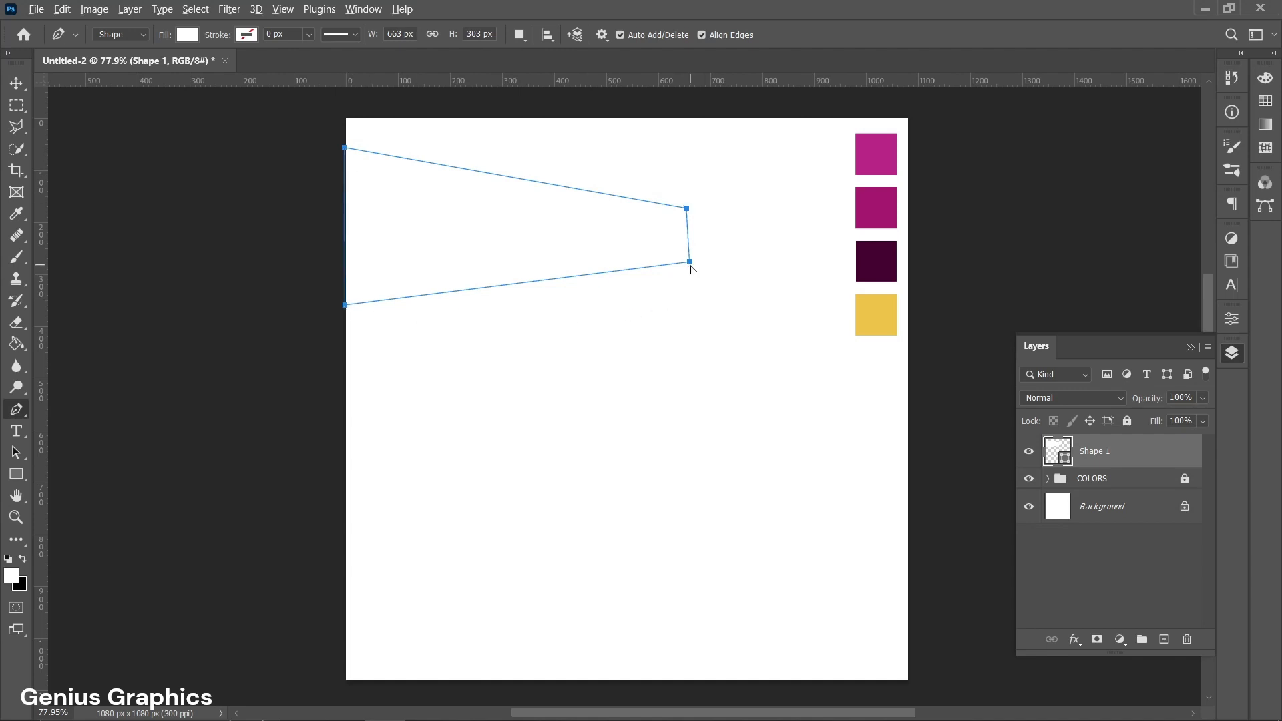
Drag curve handles to round the tip and bend the bottom-left and top-left corners.
mouse_move(691, 266)
mouse_down()
mouse_move(725, 248)
mouse_move(666, 202)
mouse_up()
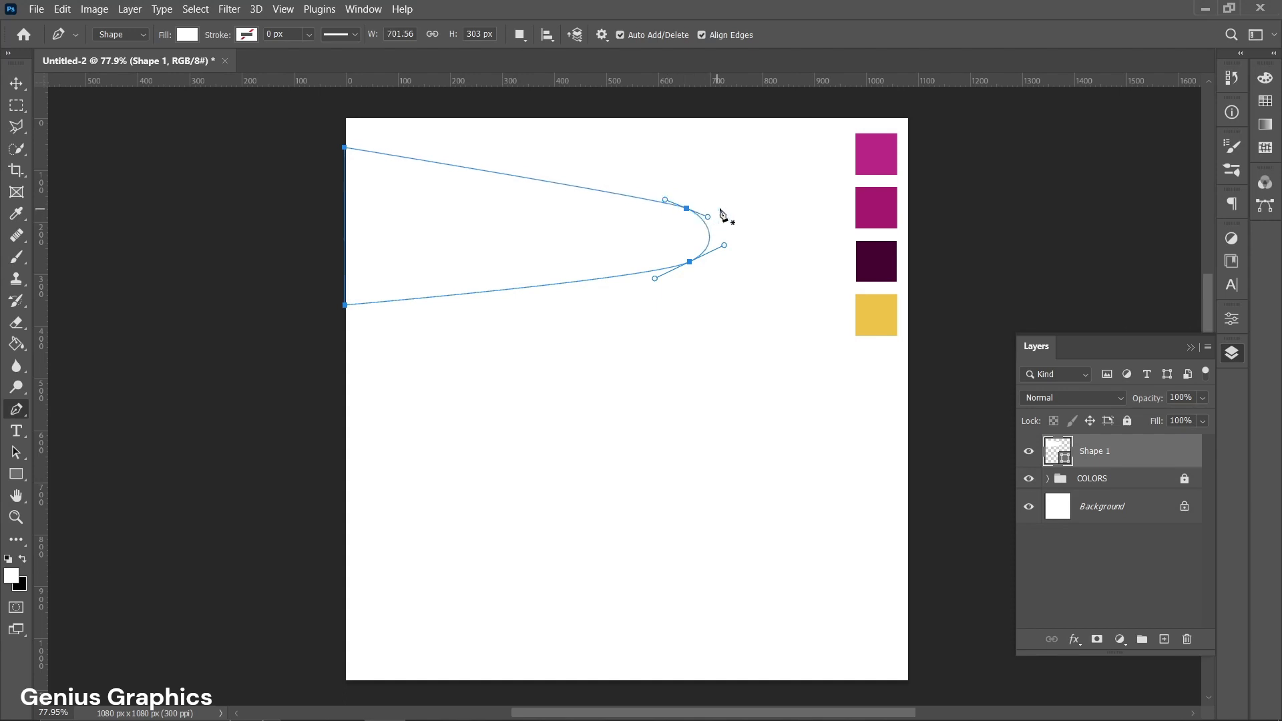
key(ctrl+z)
key(ctrl+z)
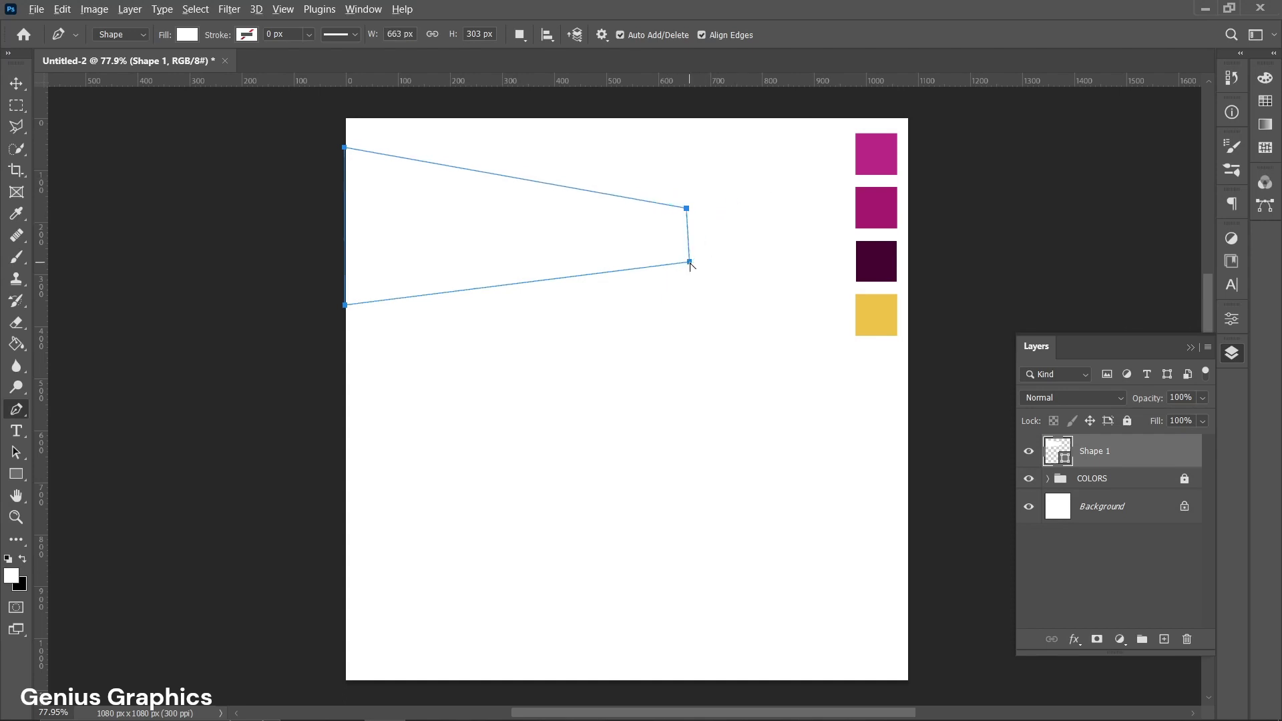
mouse_move(689, 261)
mouse_down()
mouse_move(717, 246)
mouse_move(668, 199)
mouse_up()
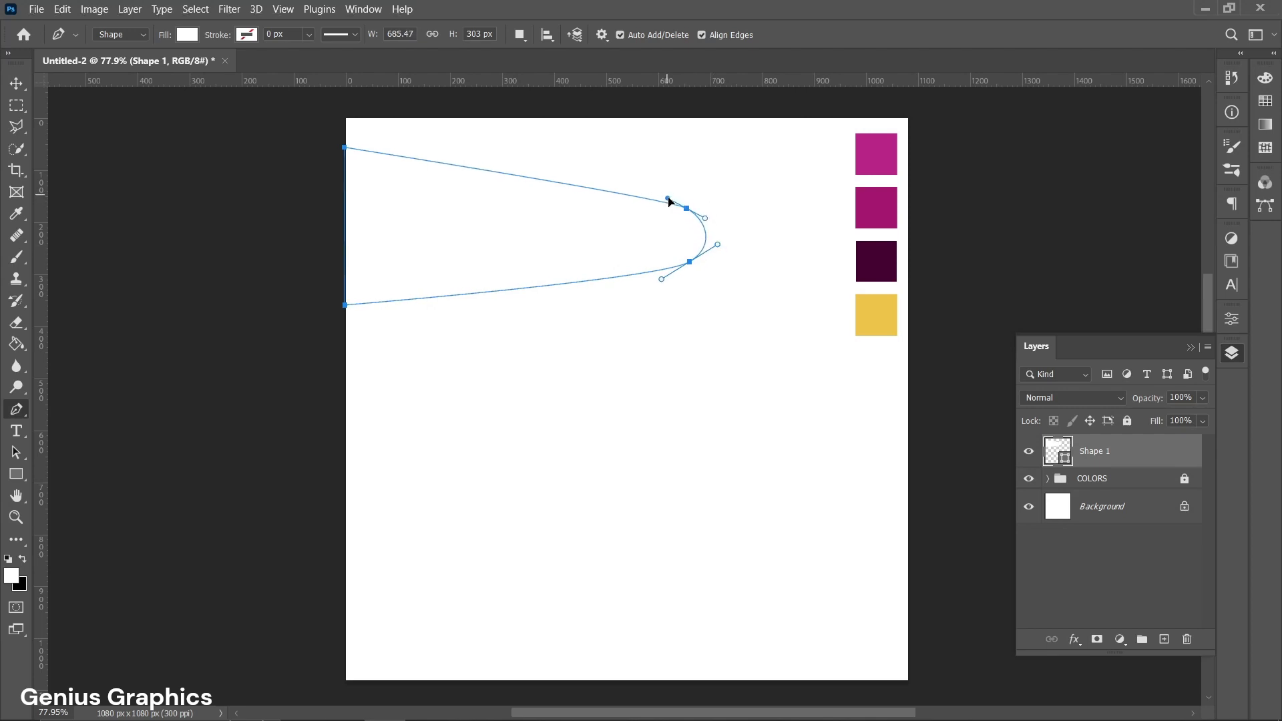
click(664, 269)
drag(345, 306, 357, 317)
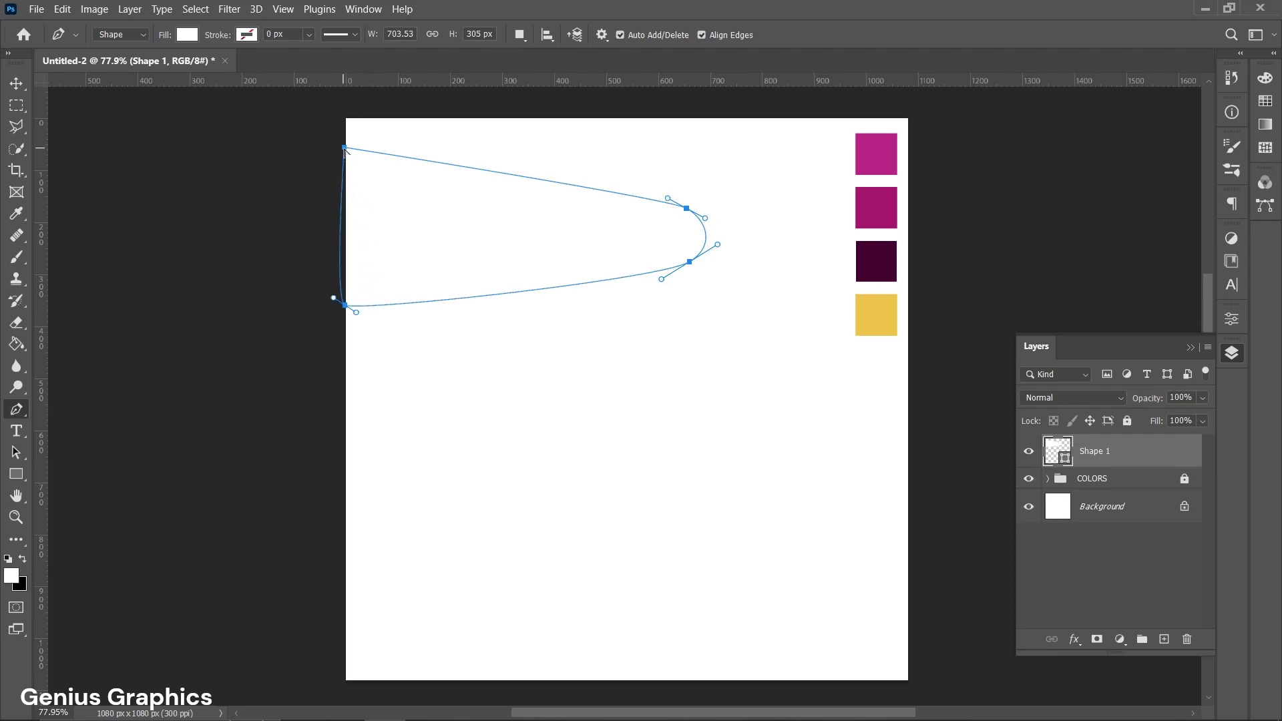
drag(345, 148, 334, 161)
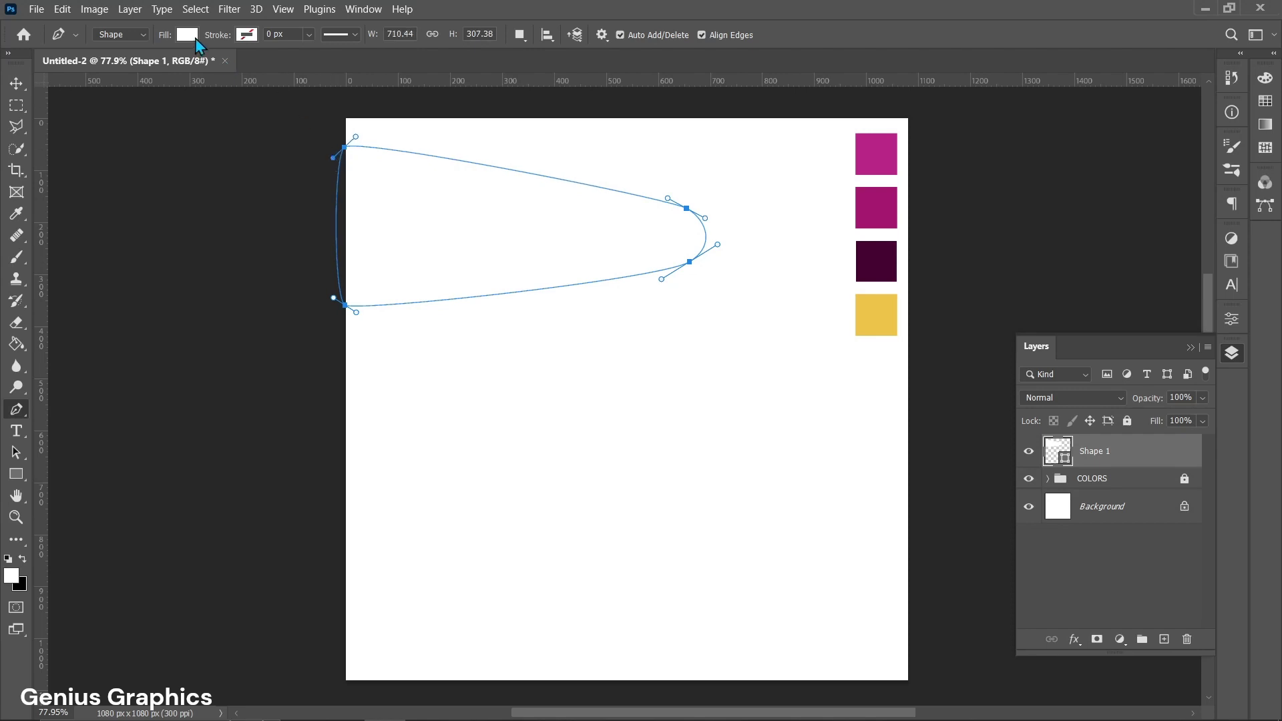
Set the shape's fill colour to magenta #c23688.
click(191, 36)
click(291, 68)
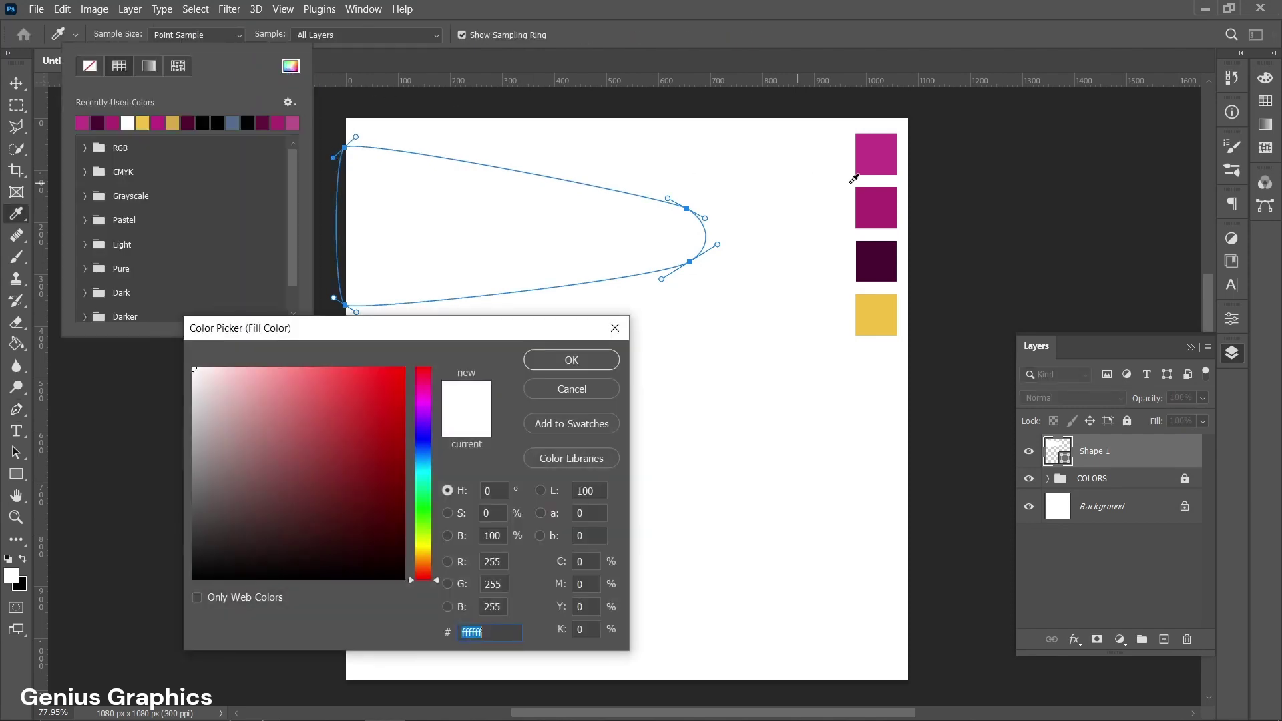
text(c23688)
click(564, 362)
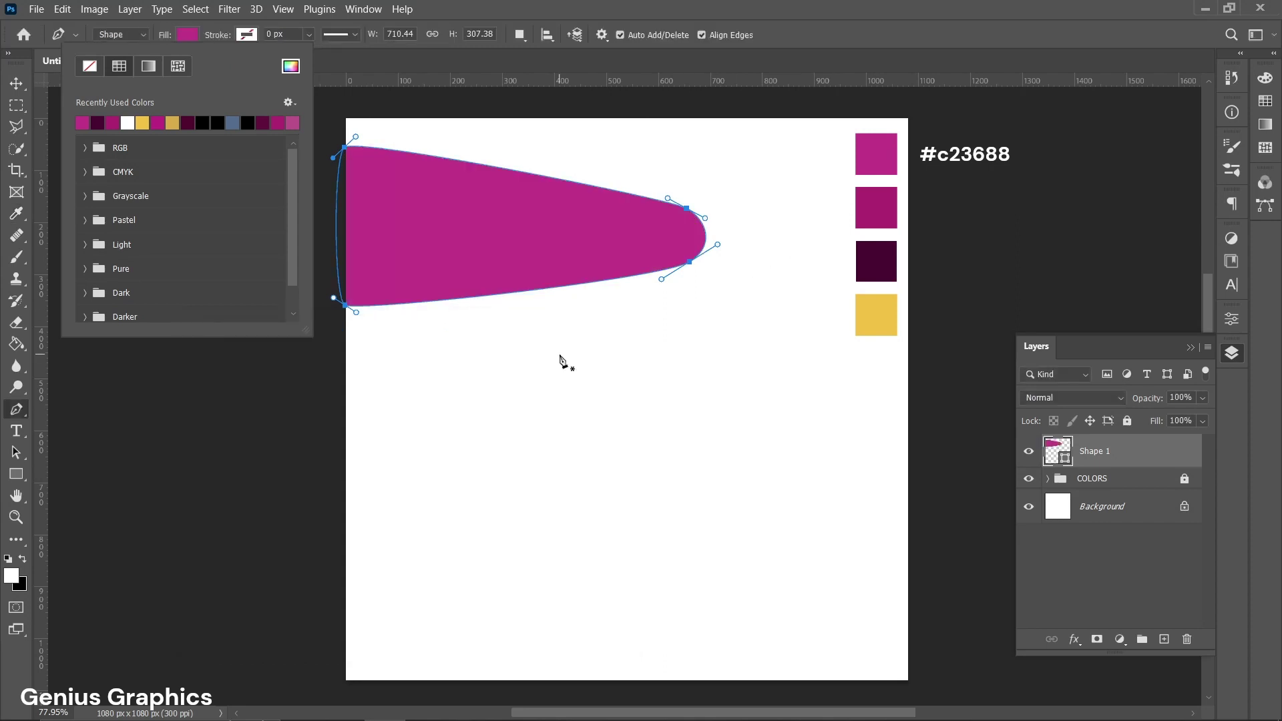
Move the magenta shape against the left edge and scale it slightly wider and taller.
click(16, 83)
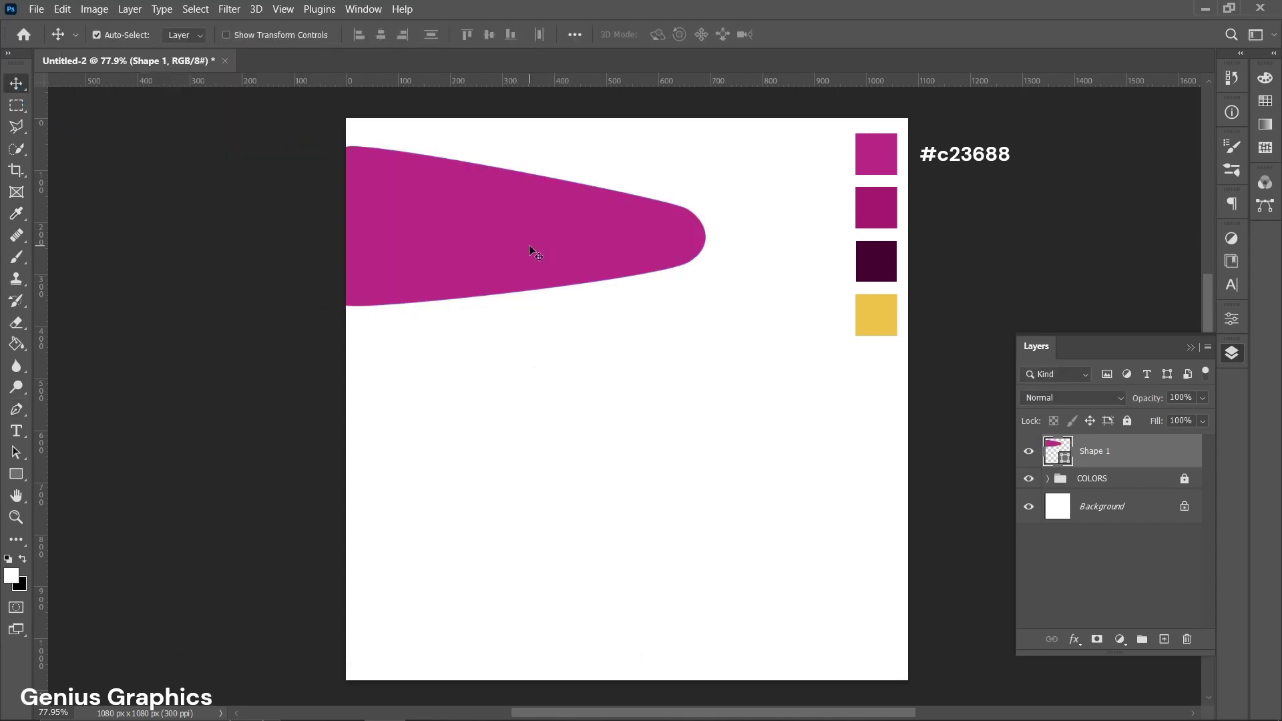
drag(531, 248, 534, 279)
key(ctrl+t)
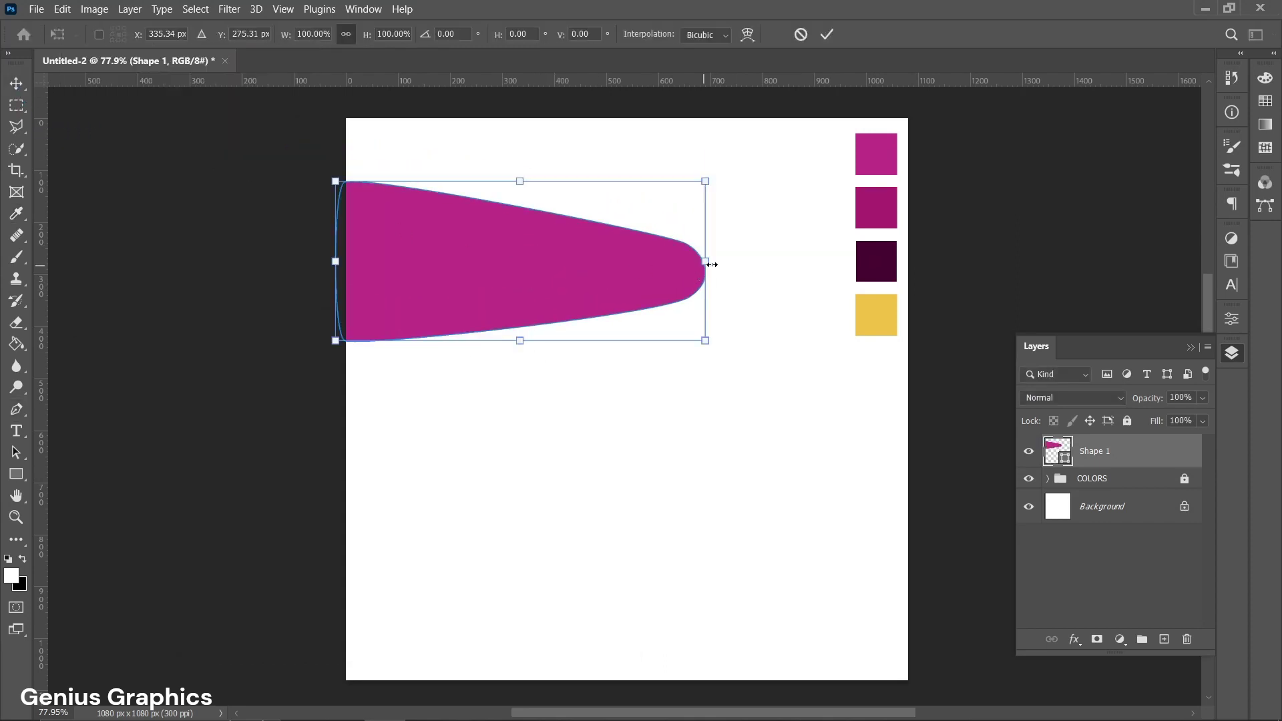
drag(708, 260, 709, 260)
mouse_move(535, 302)
mouse_down()
mouse_move(532, 290)
mouse_move(475, 290)
mouse_up()
key(Return)
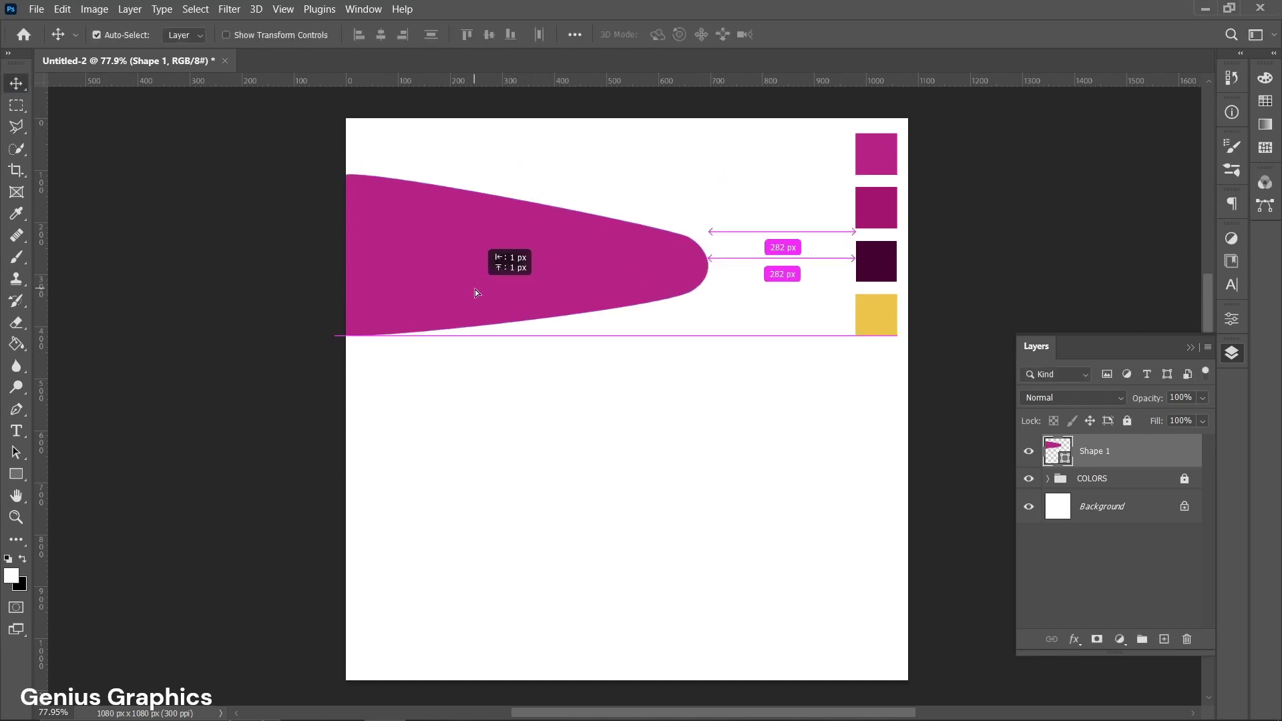
key(ctrl+t)
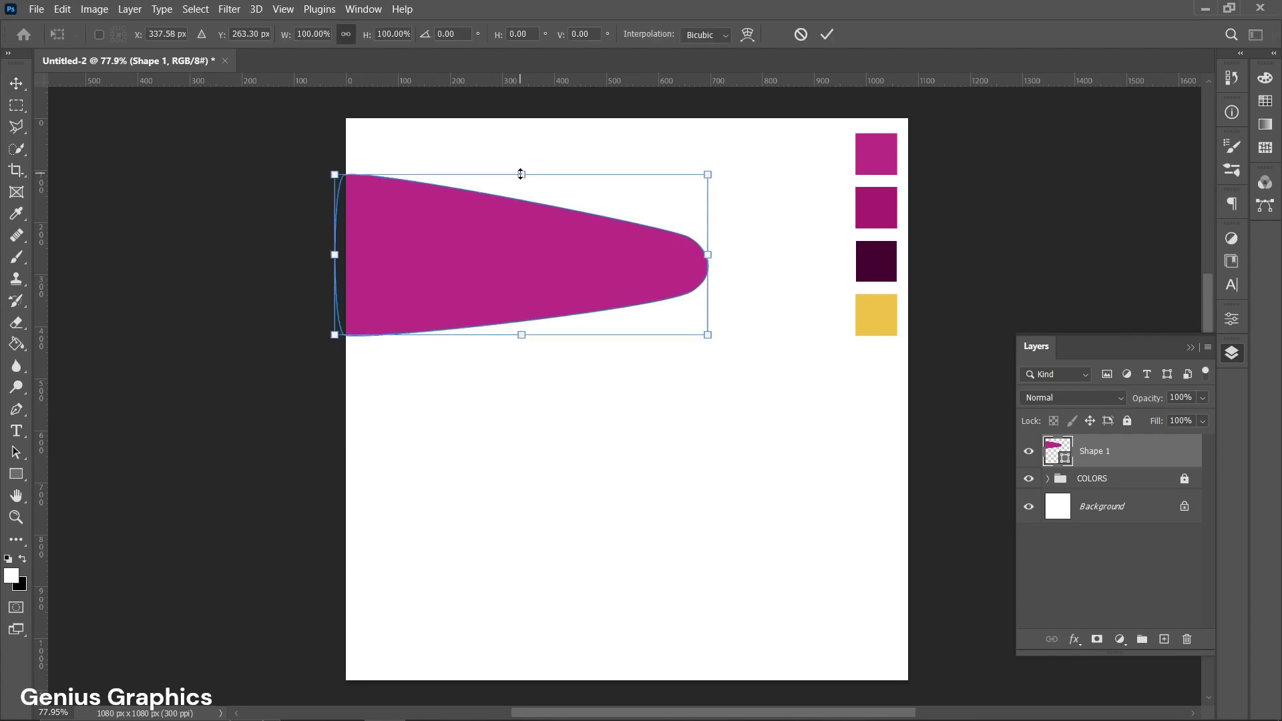
drag(521, 174, 522, 167)
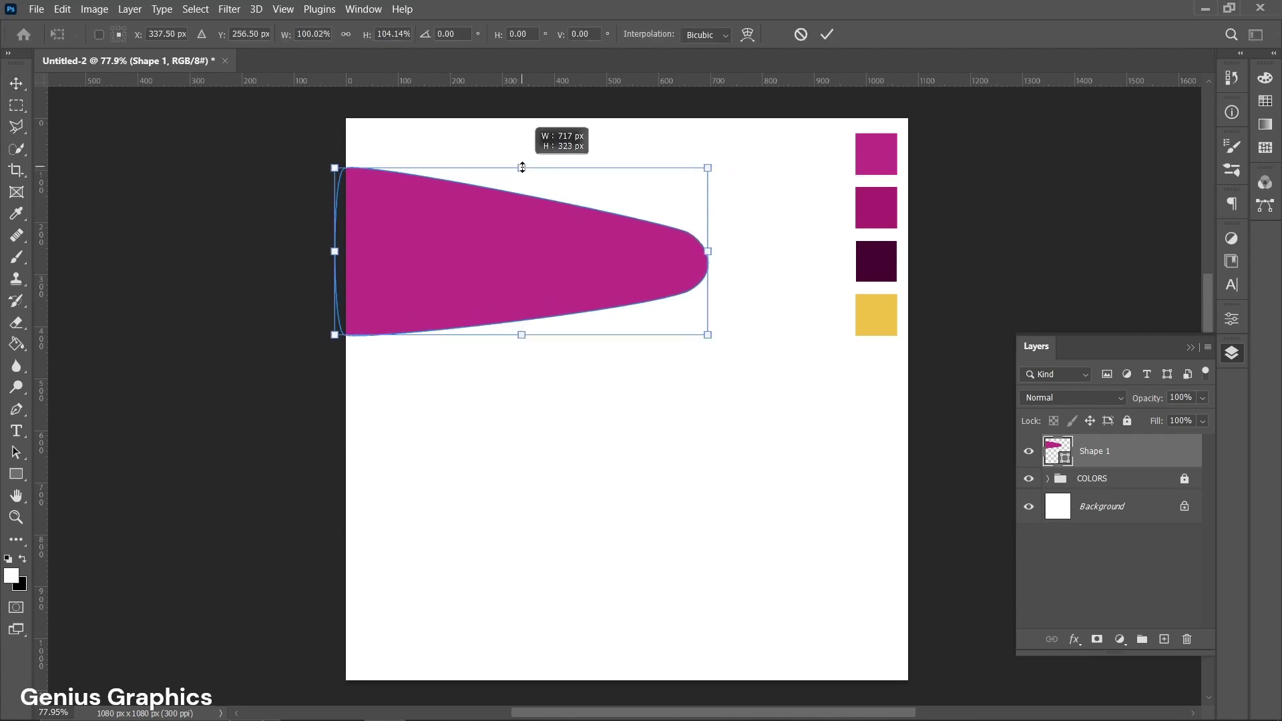
key(Return)
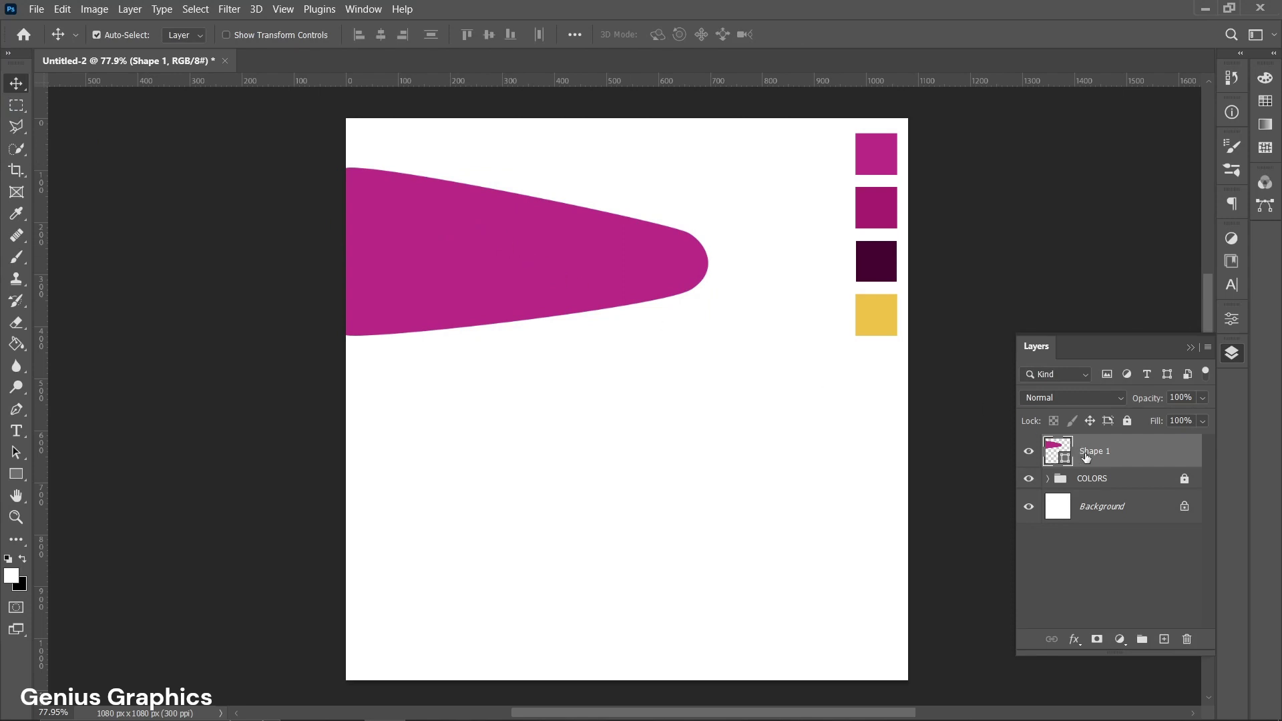
On a new layer beneath Shape 1, outline the lower paper body from the curl tip past the canvas bottom.
click(1164, 639)
mouse_move(1143, 451)
mouse_down()
mouse_move(1139, 500)
mouse_move(1084, 493)
mouse_up()
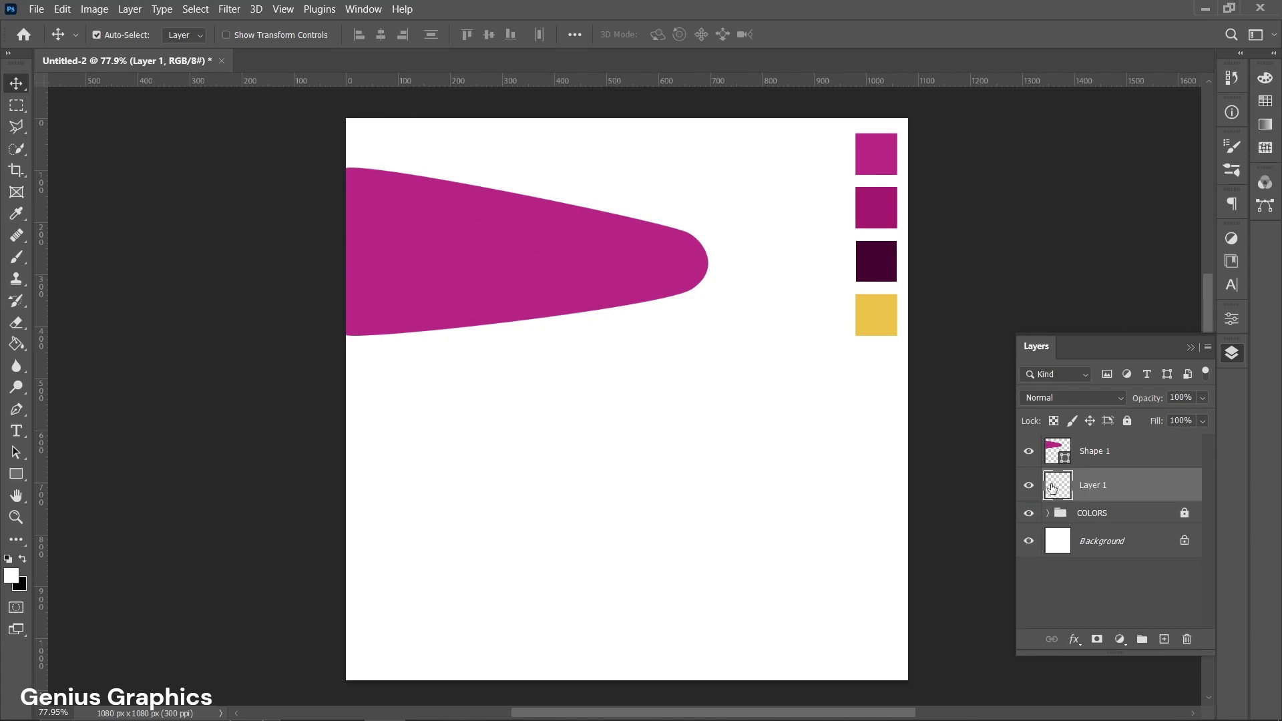
click(16, 410)
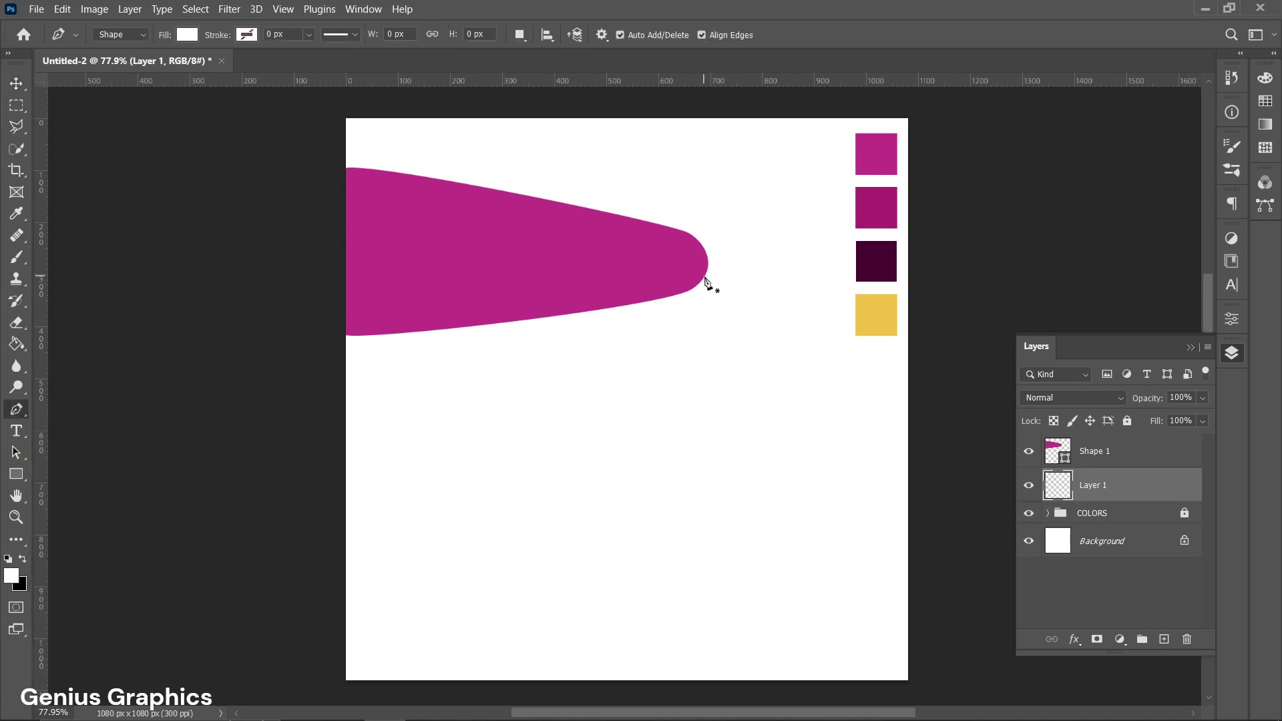
scroll(707, 271, up, 2)
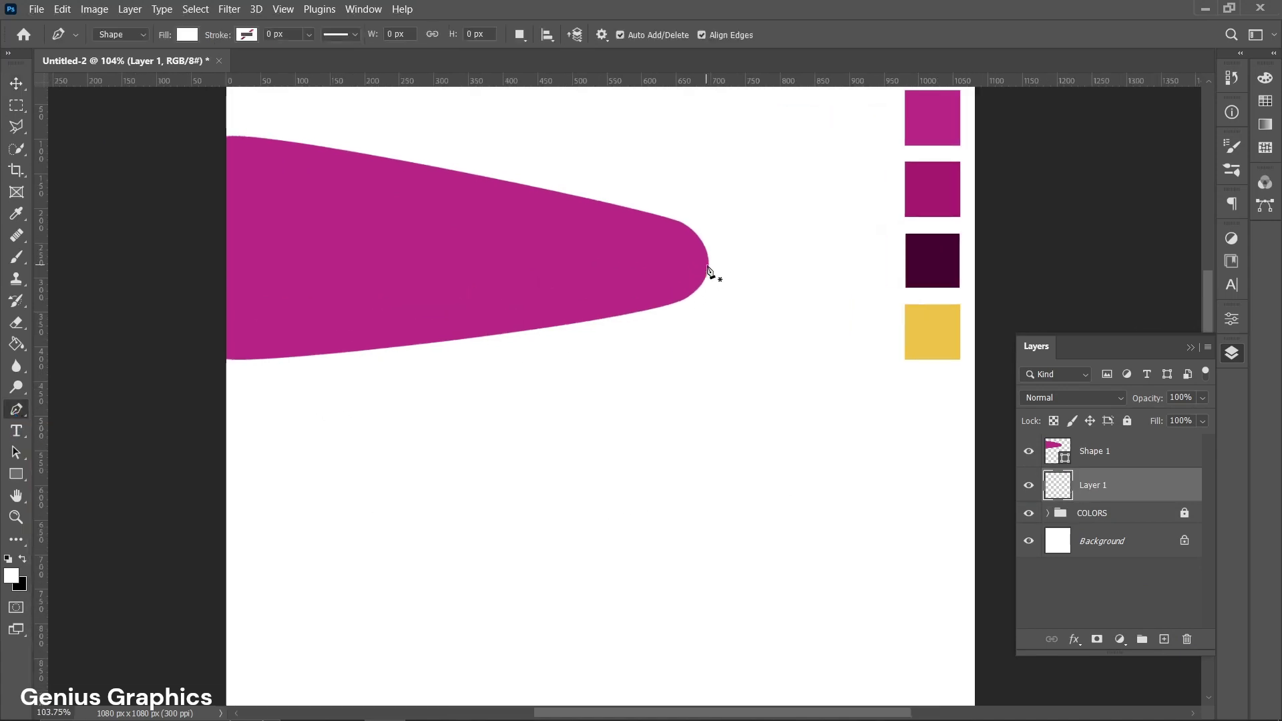
click(707, 266)
click(658, 306)
scroll(658, 306, down, 2)
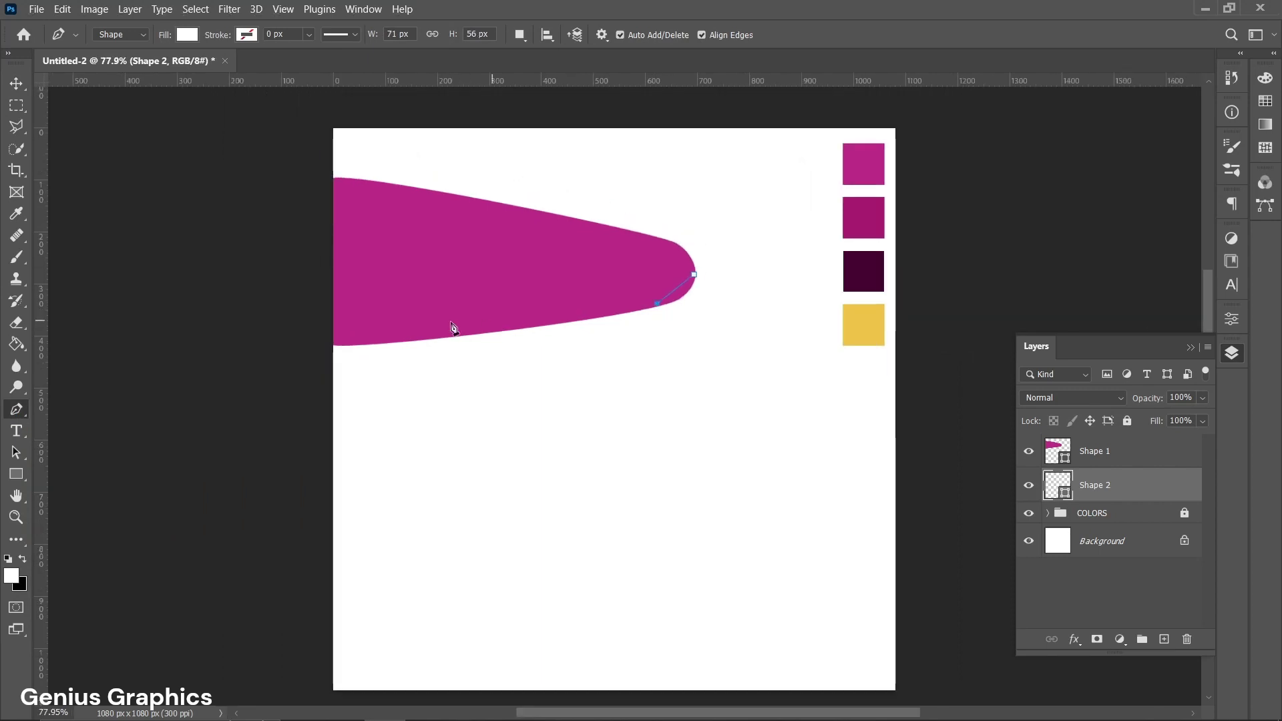
click(328, 349)
scroll(329, 349, down, 1)
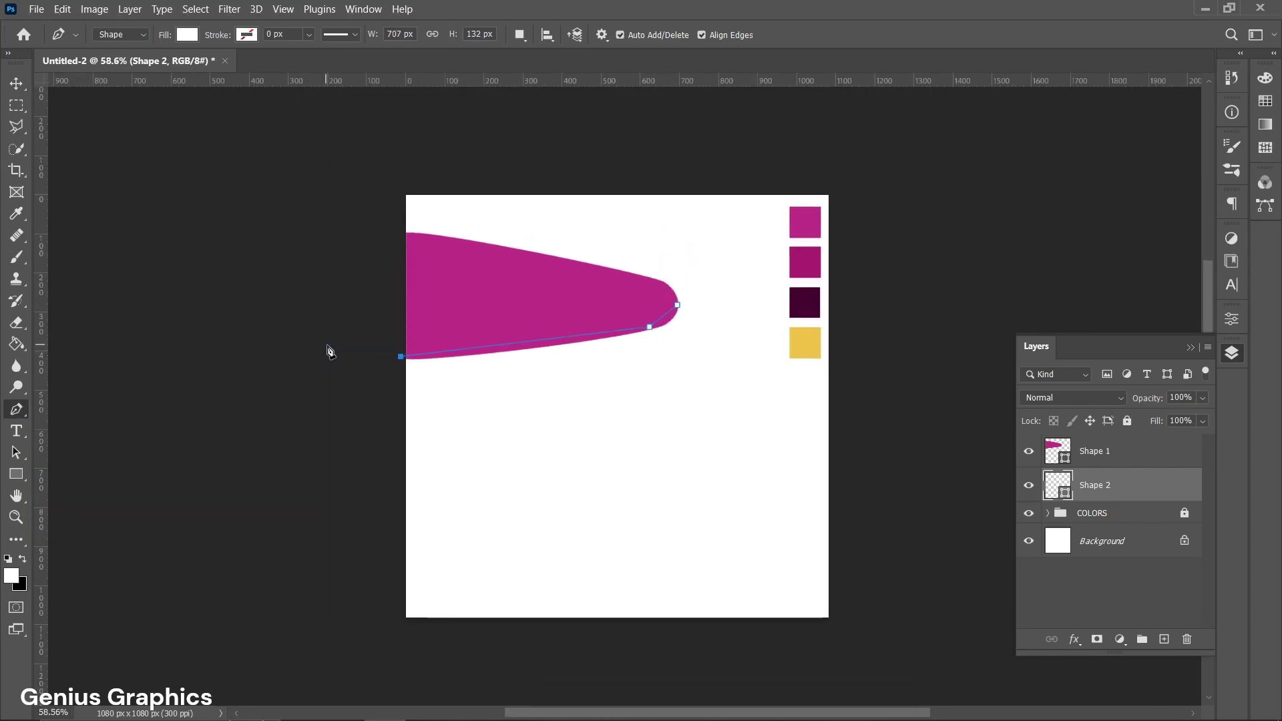
click(395, 623)
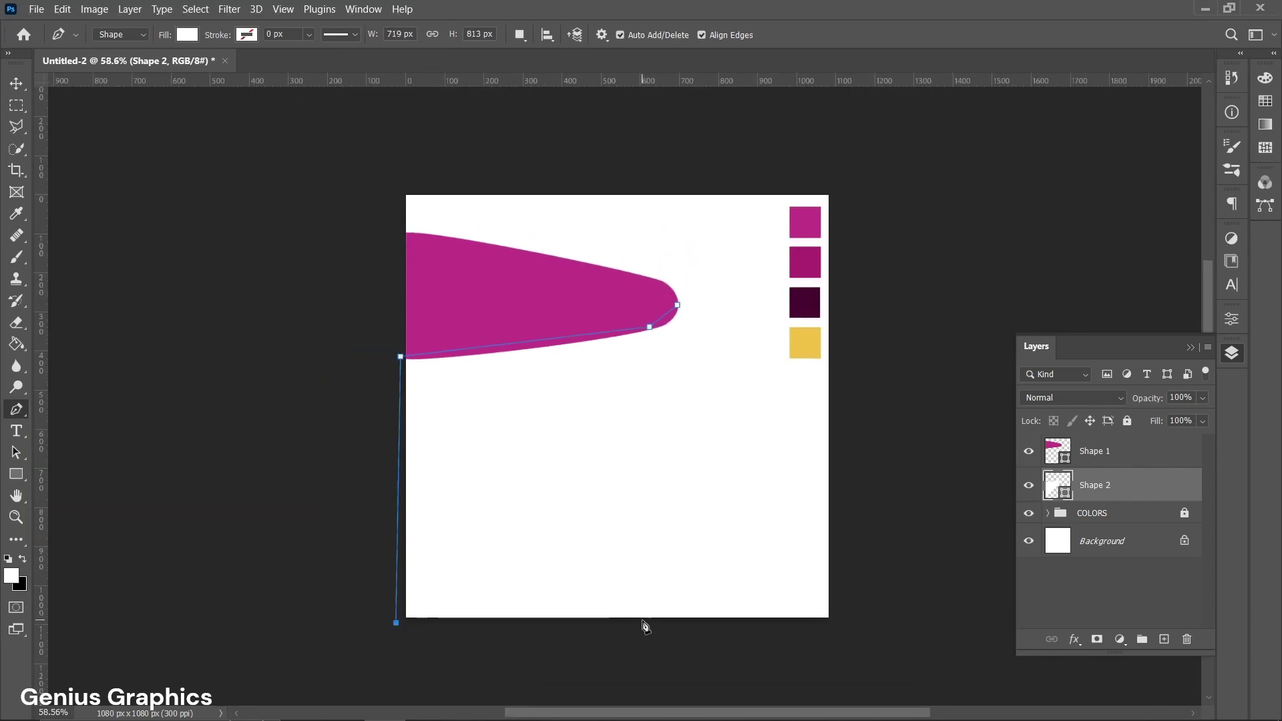
scroll(641, 646, up, 1)
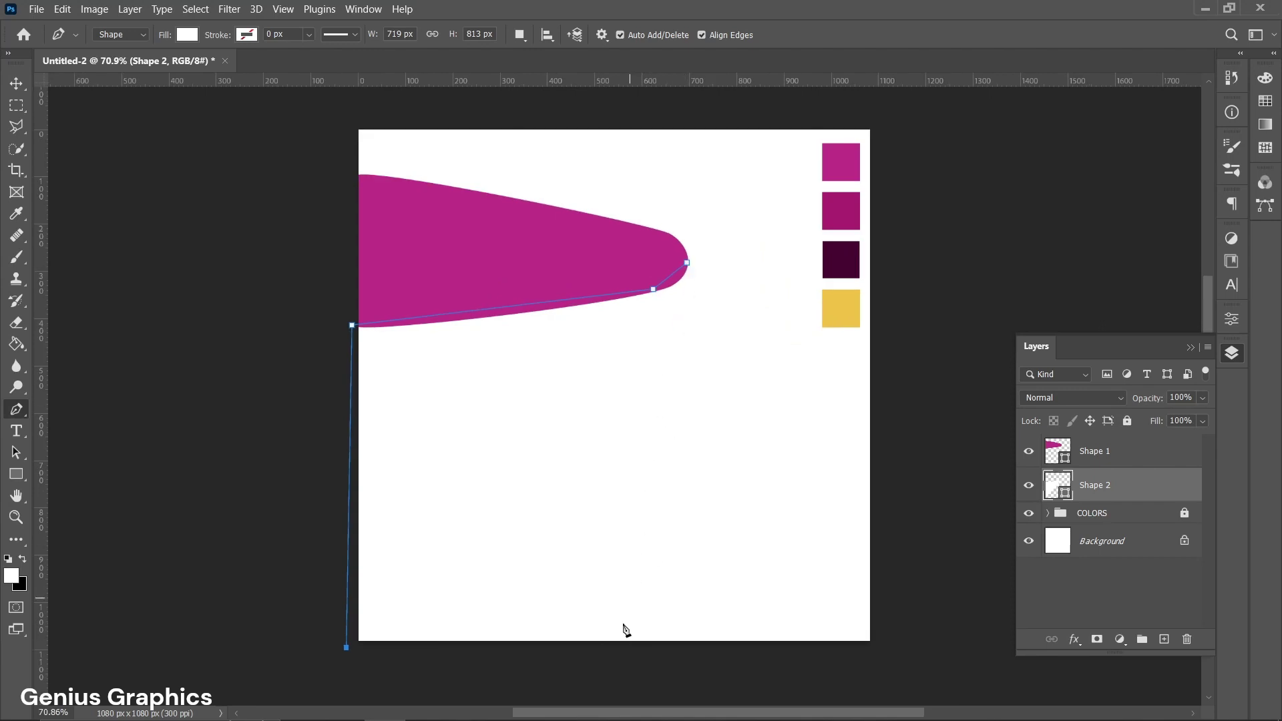
click(619, 655)
click(689, 263)
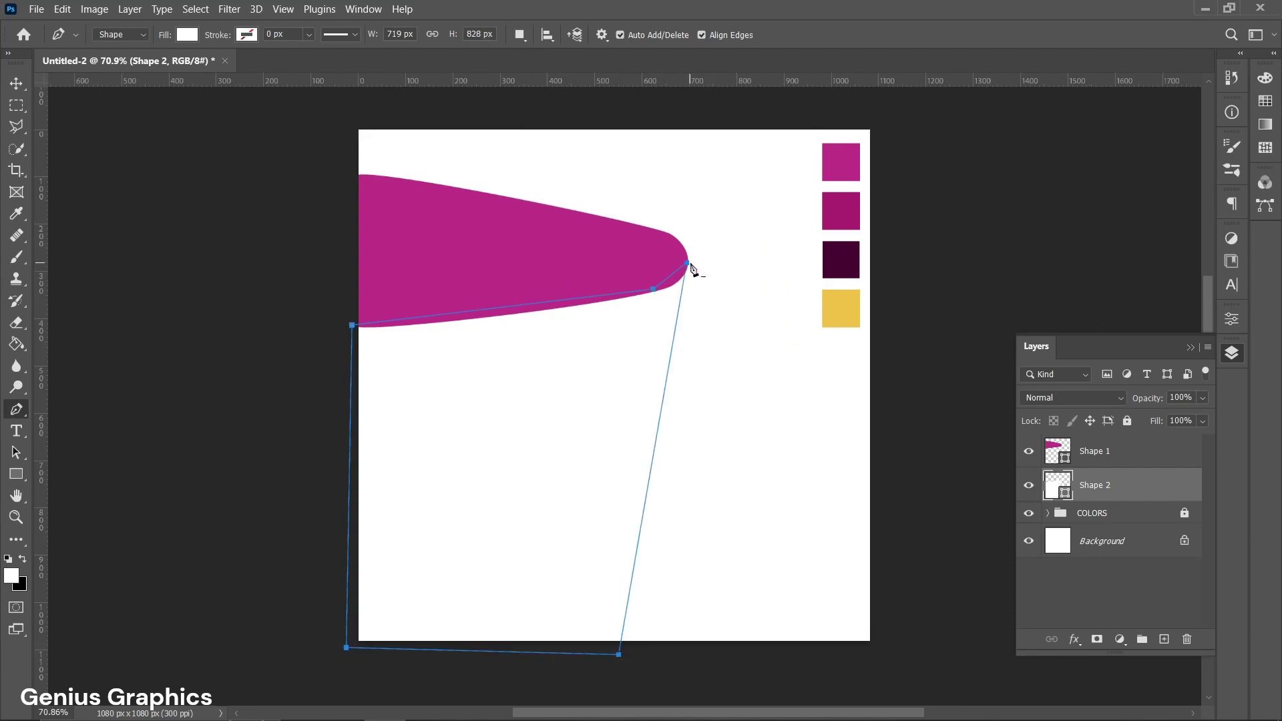
Fill Shape 2 with the darker magenta #ac266f.
click(188, 36)
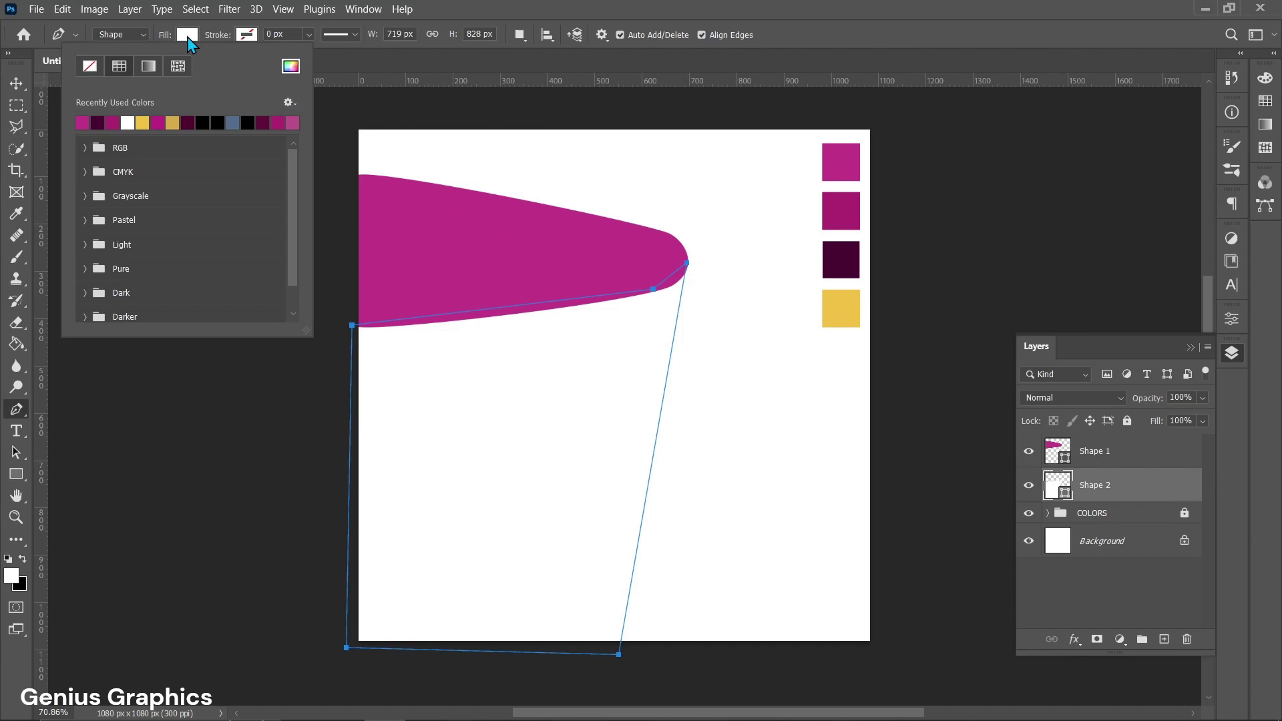
click(290, 65)
click(834, 217)
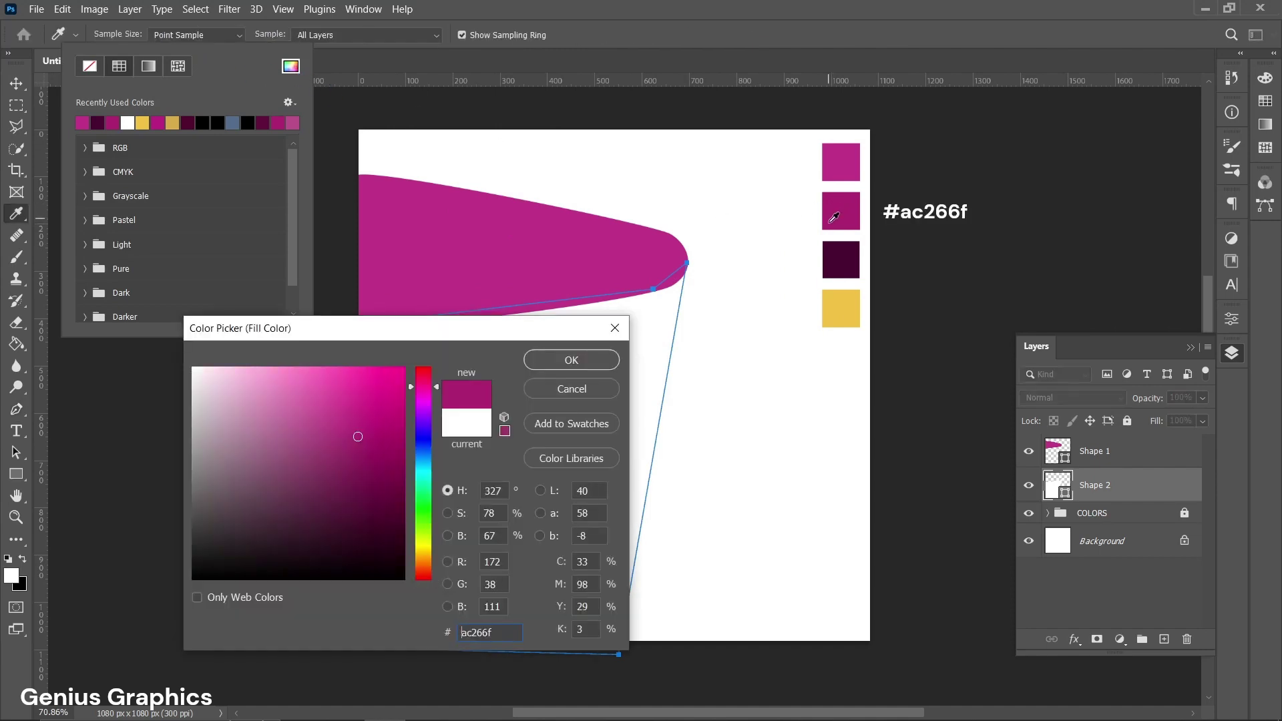
click(581, 368)
click(19, 95)
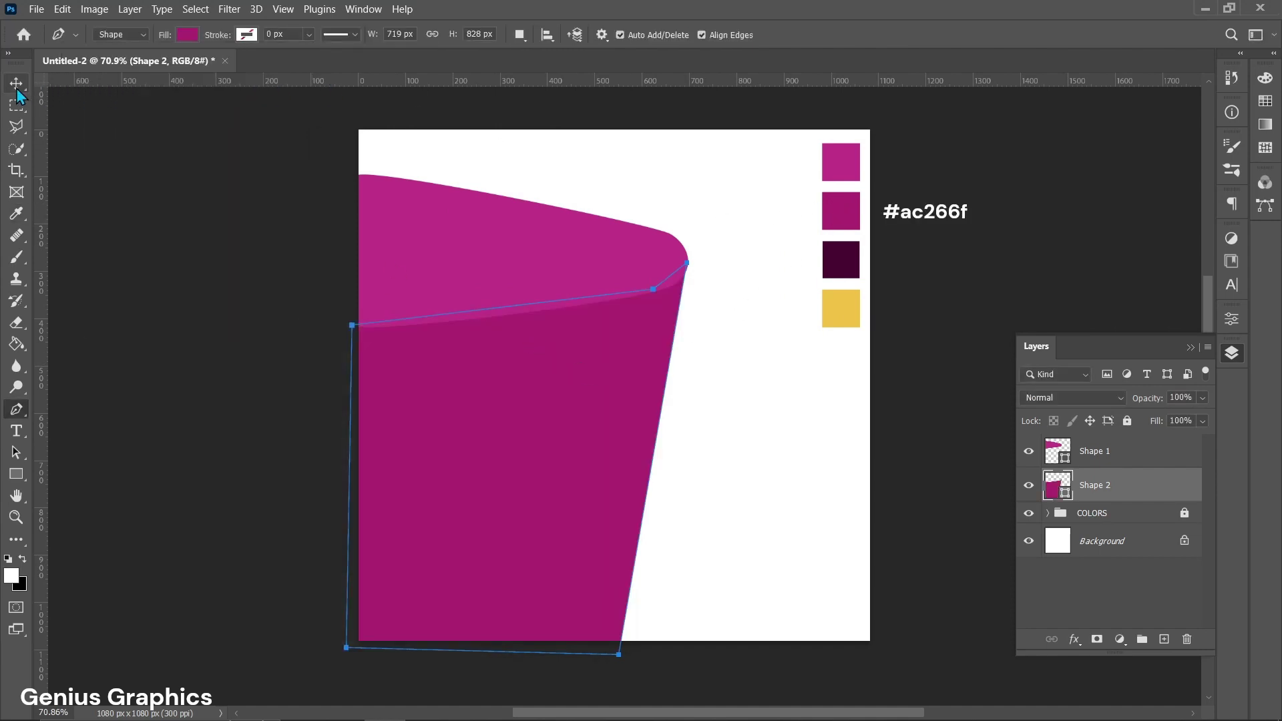
Give Shape 2 a white layer mask, pick the Brush tool, and reselect Shape 1.
scroll(684, 288, up, 3)
scroll(668, 314, down, 1)
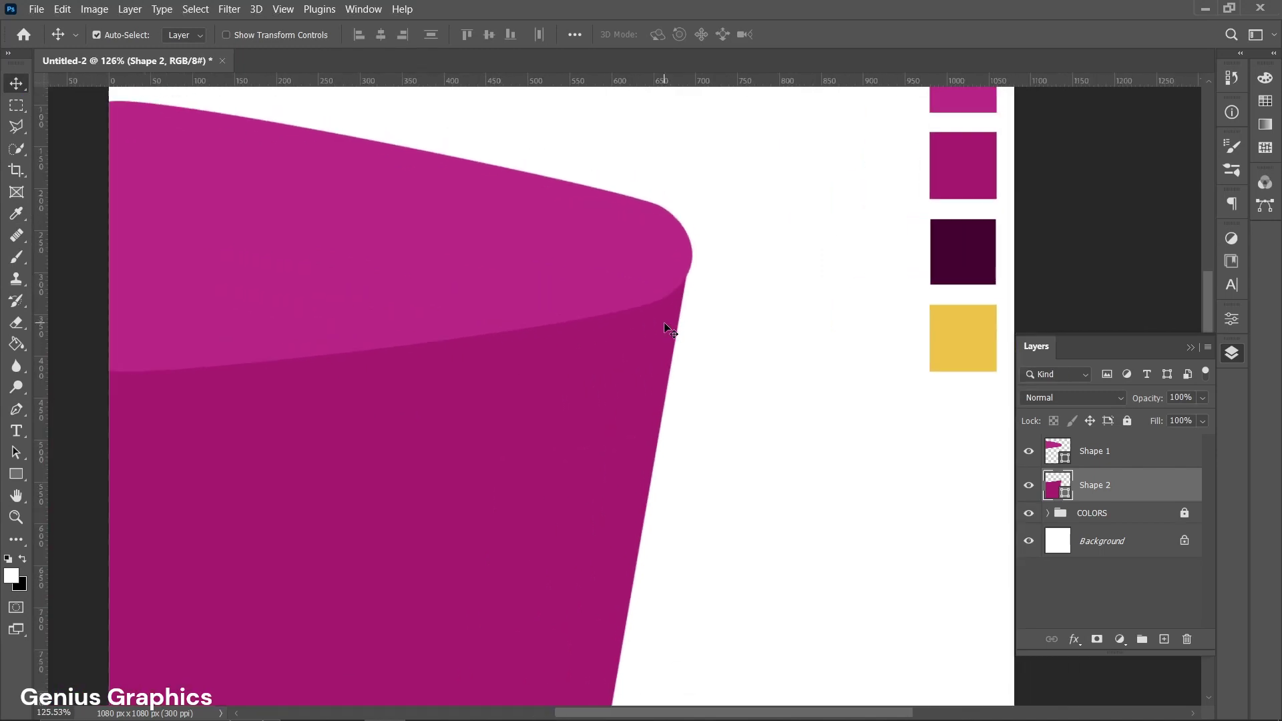
scroll(685, 287, up, 3)
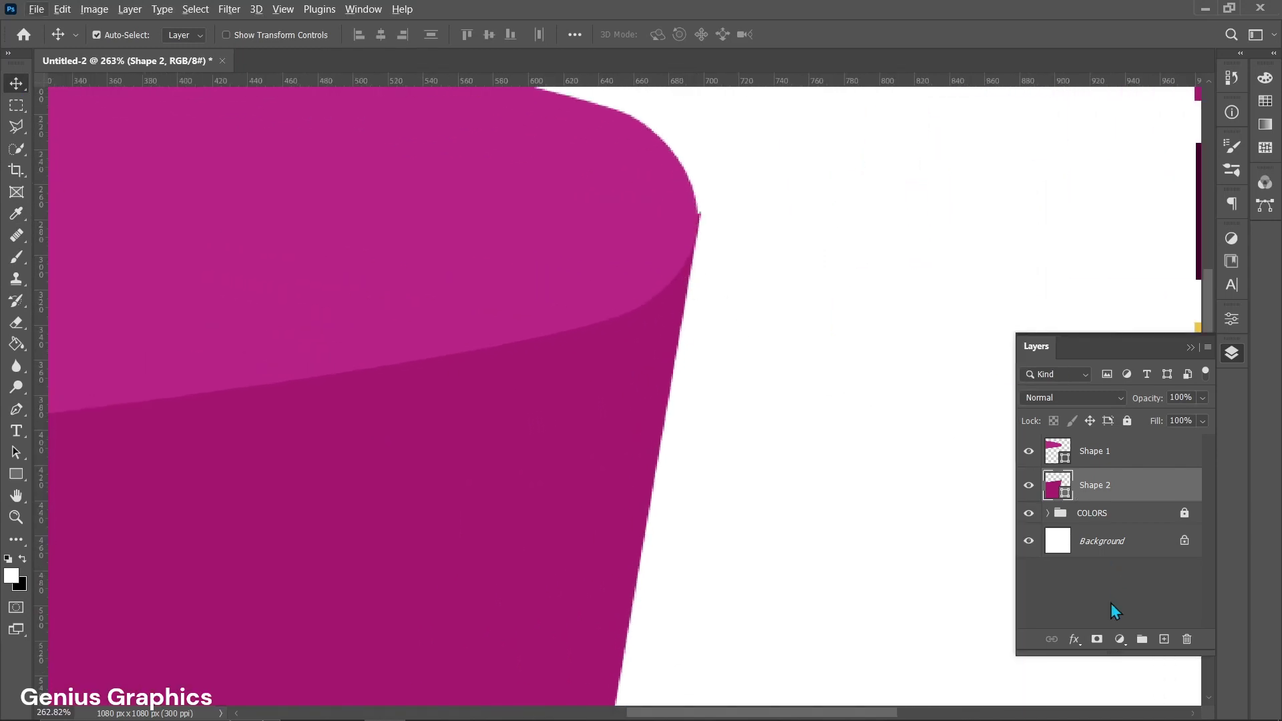
click(1097, 640)
click(17, 258)
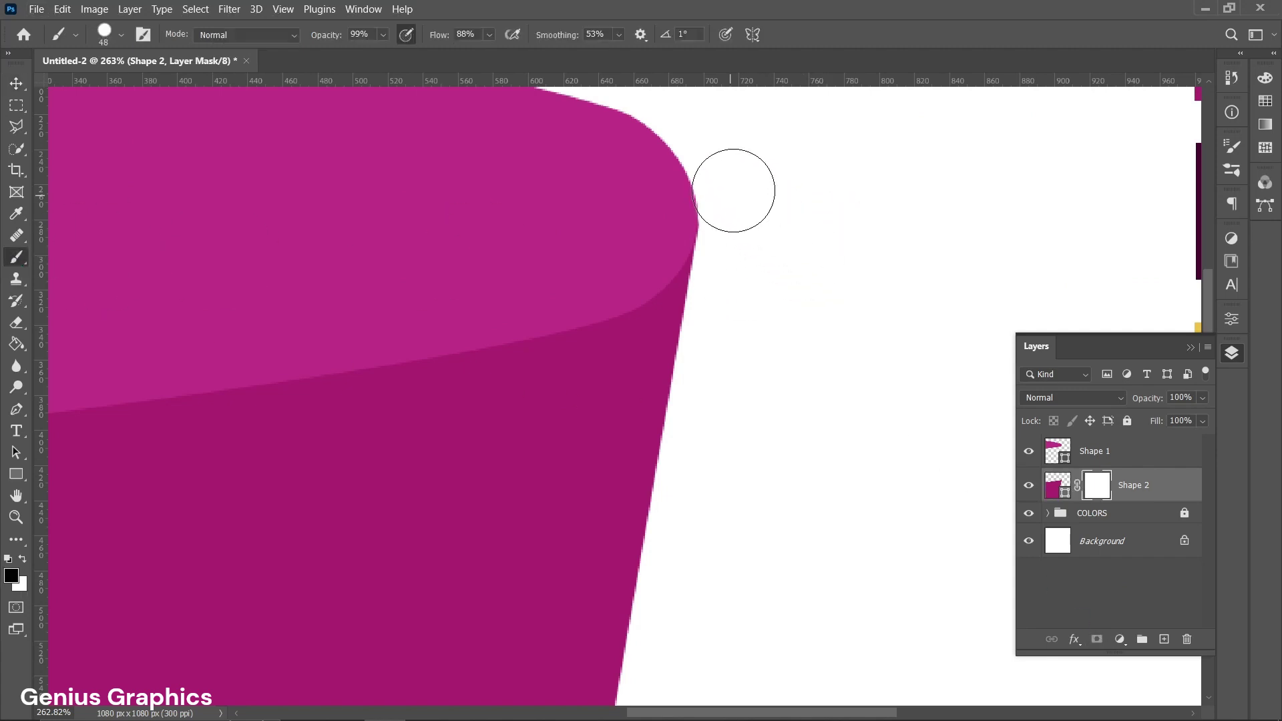
scroll(748, 224, down, 5)
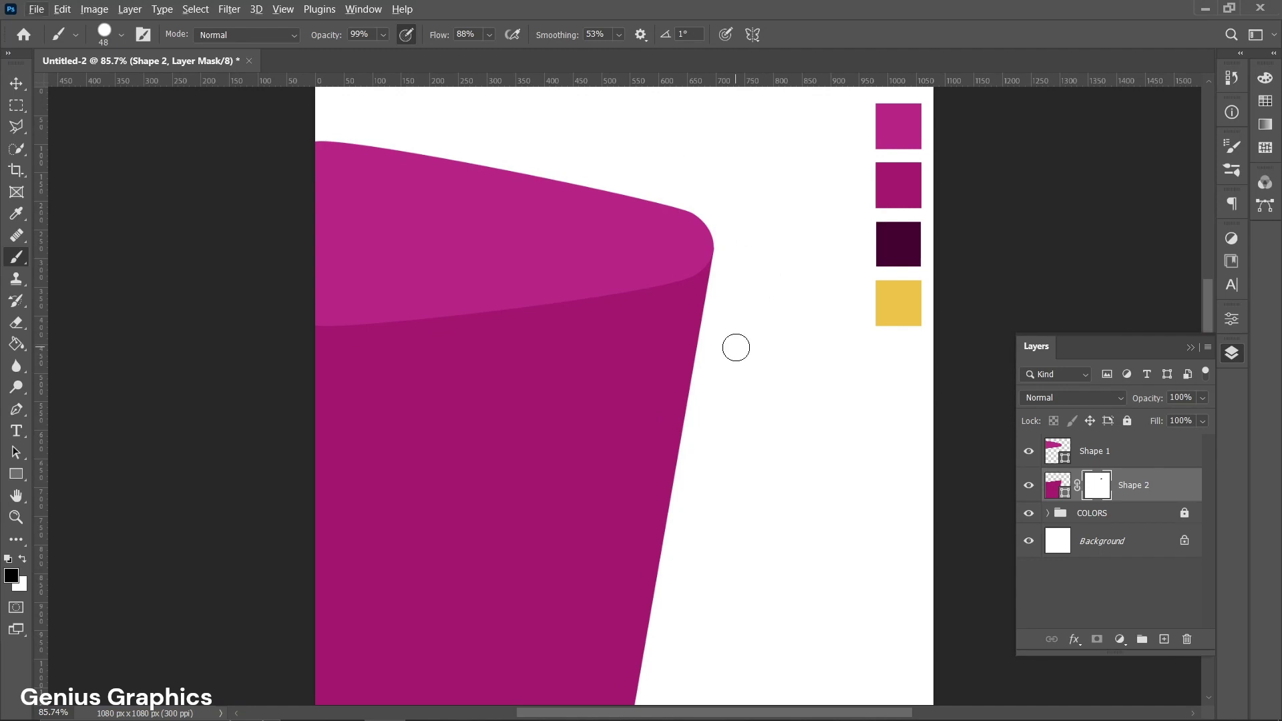
scroll(729, 351, down, 1)
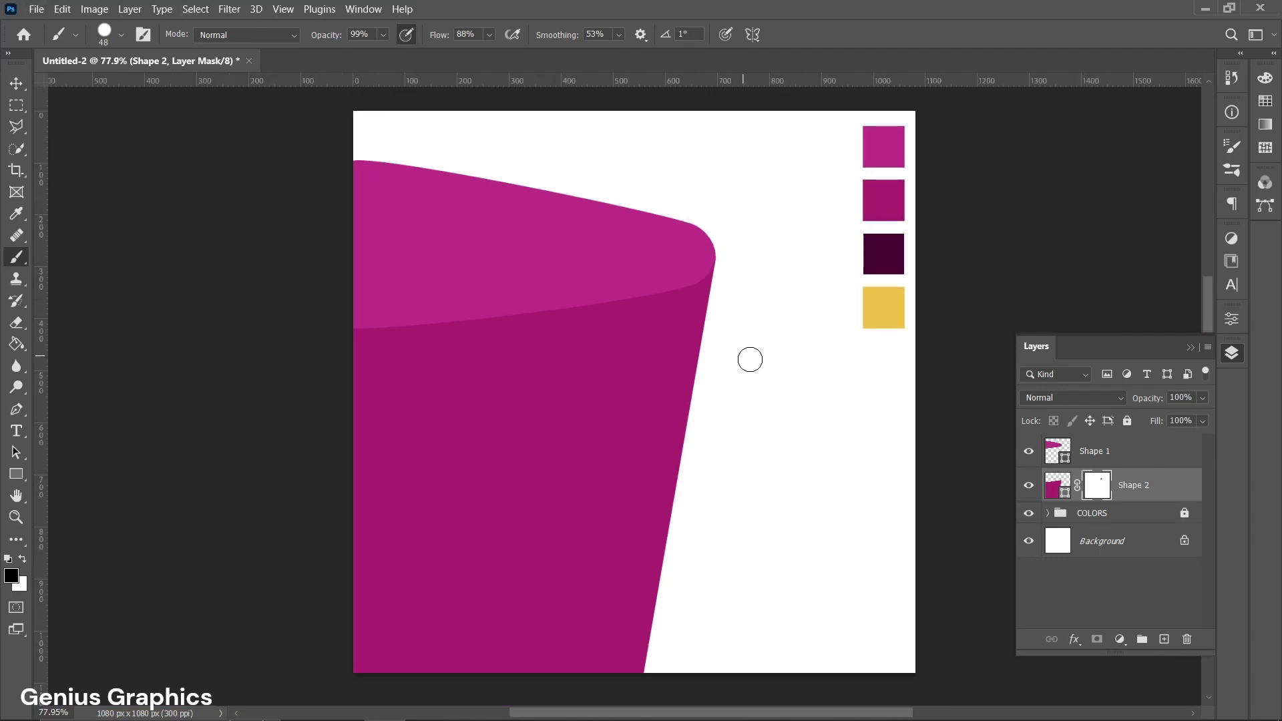
click(1090, 453)
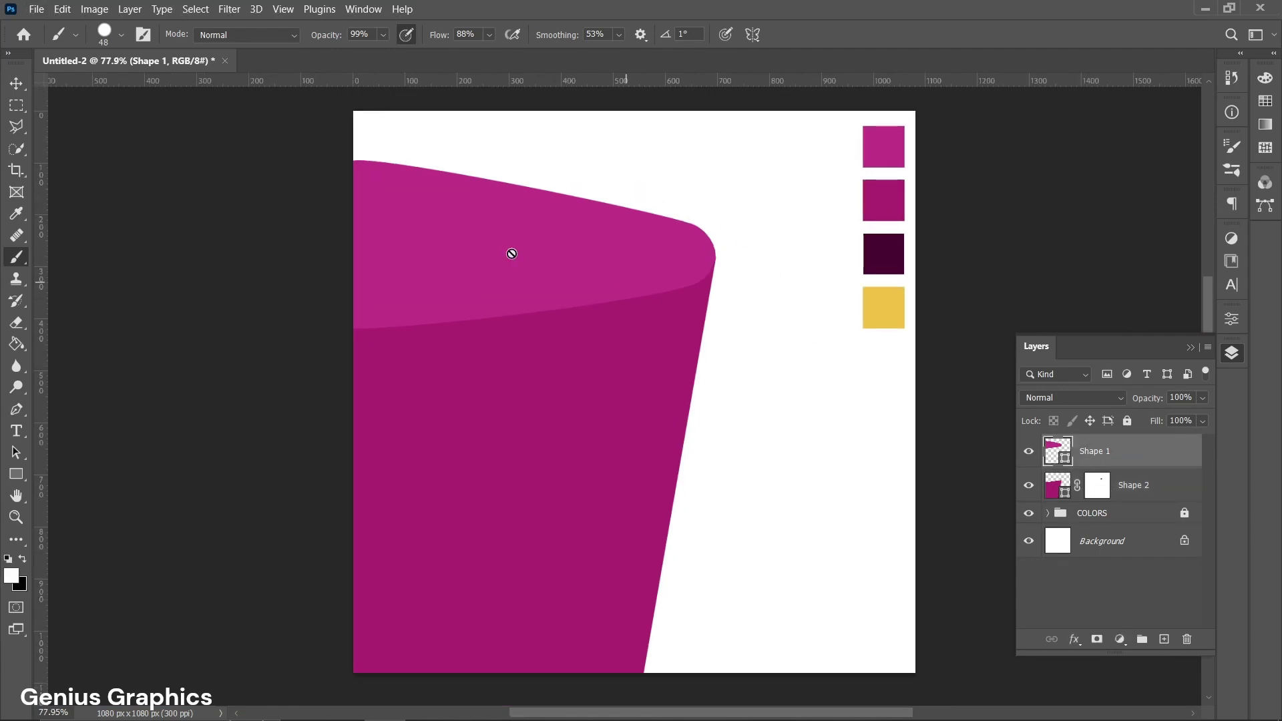
Select a slanted strip at Shape 1's left end with the Polygonal Lasso.
right_click(23, 130)
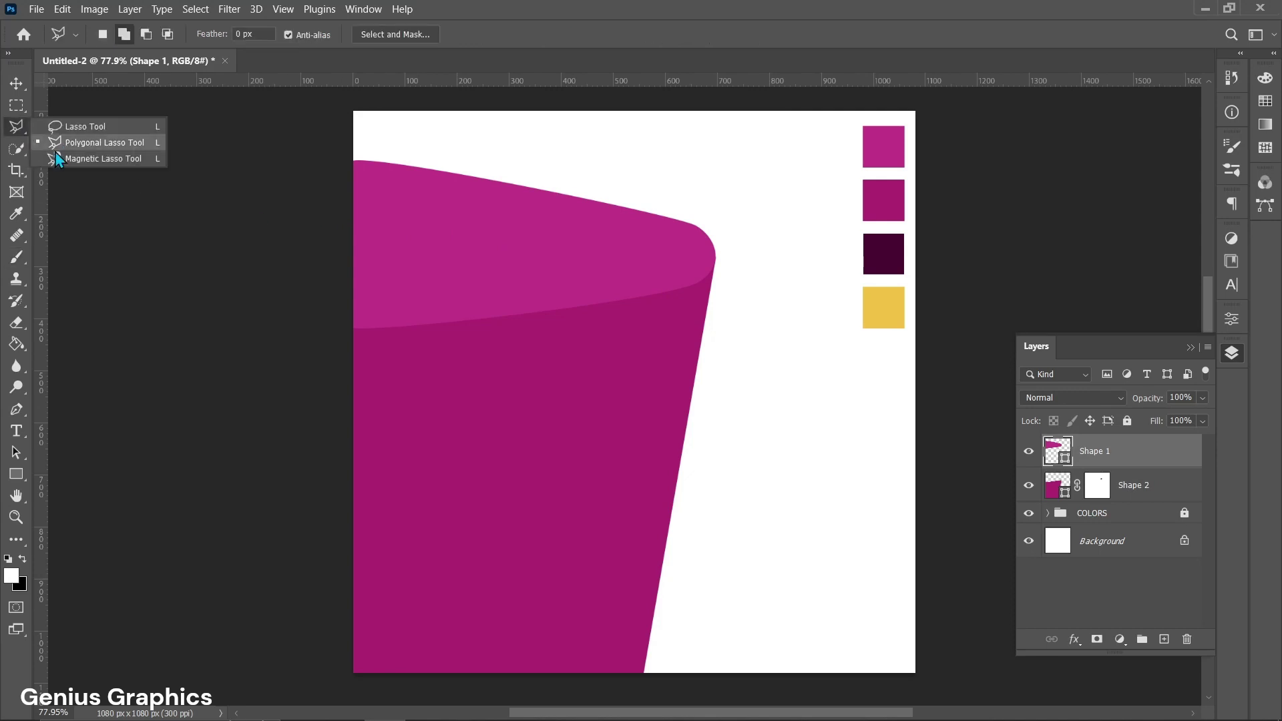
click(86, 143)
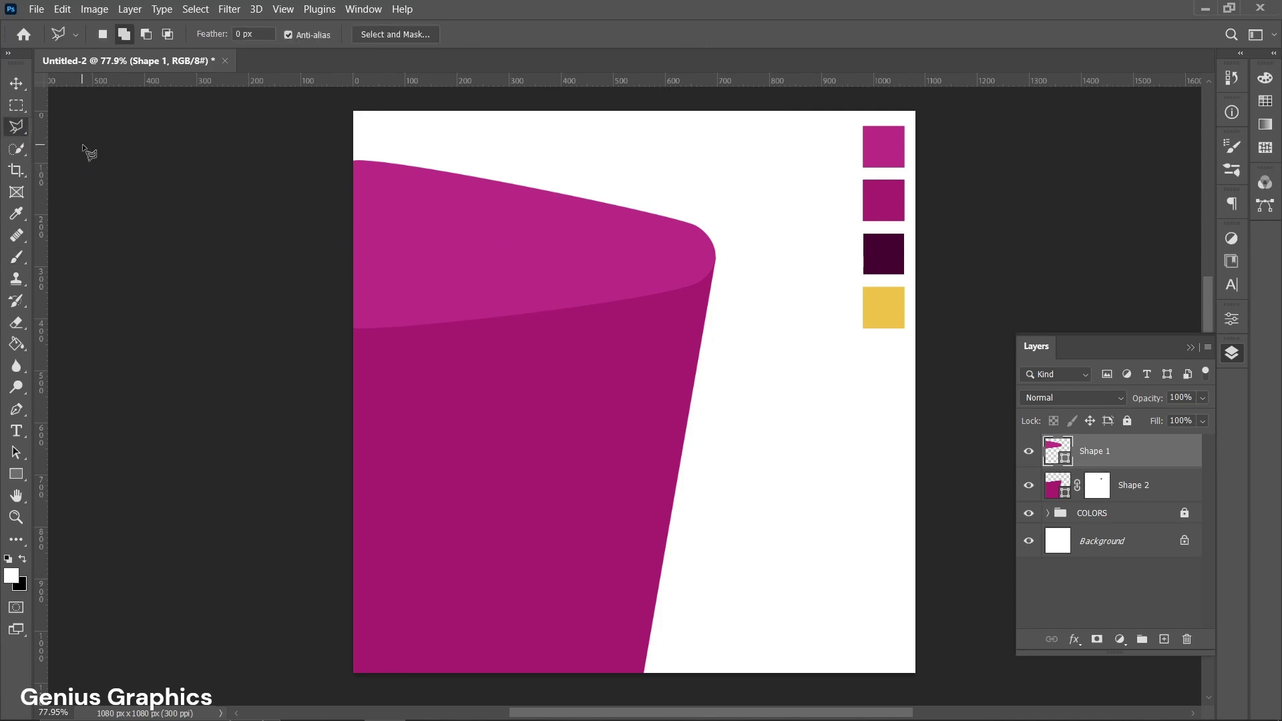
click(344, 155)
click(408, 158)
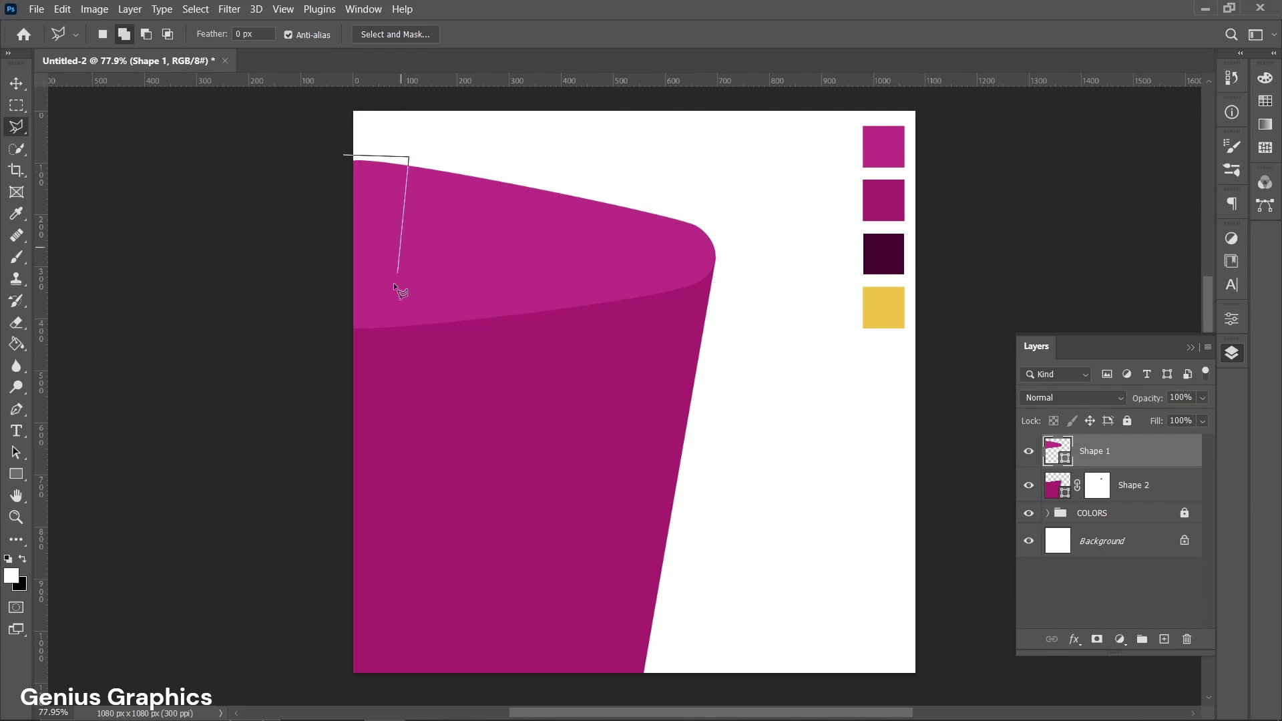
click(379, 326)
key(ctrl+plus)
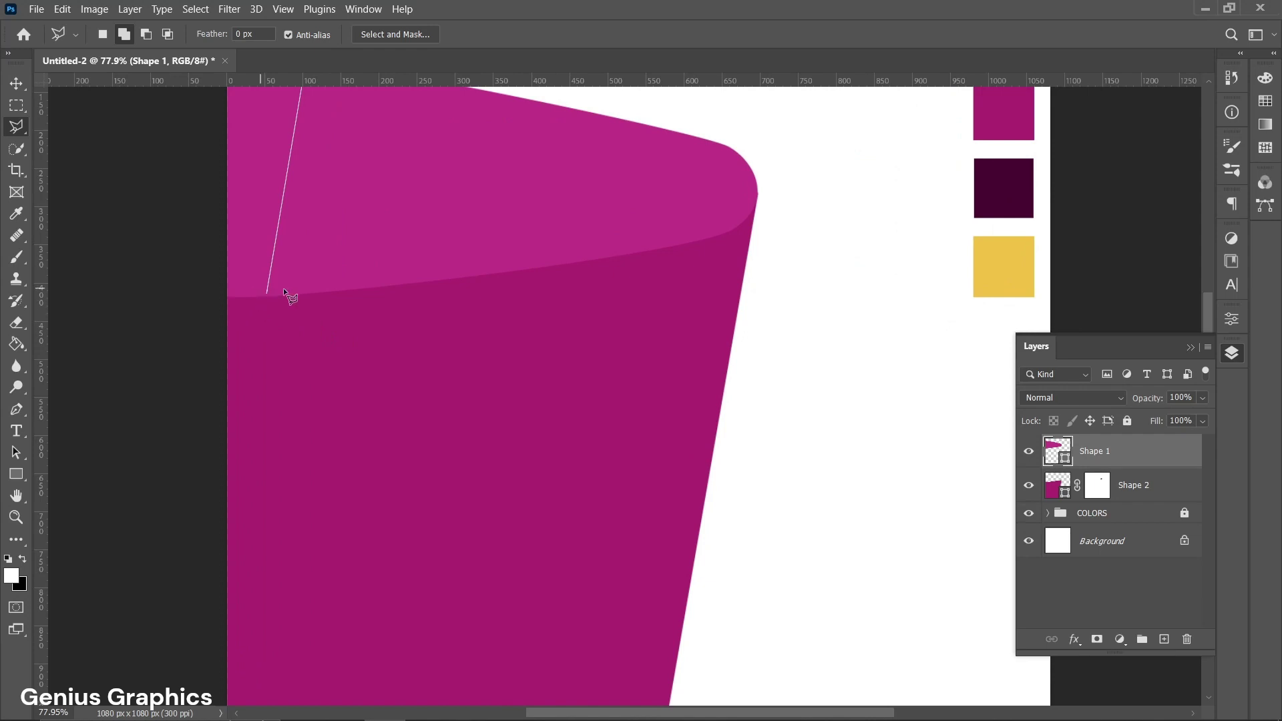
key(ctrl+plus)
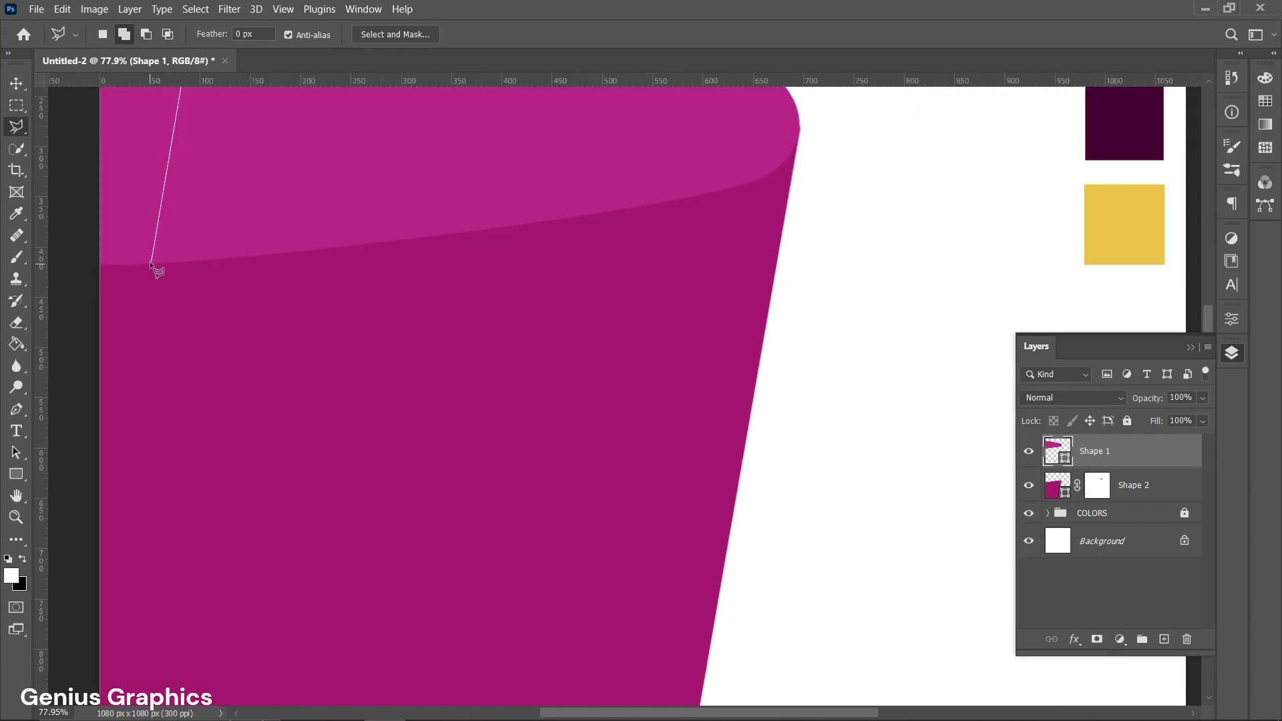
click(150, 263)
click(89, 273)
key(ctrl+minus)
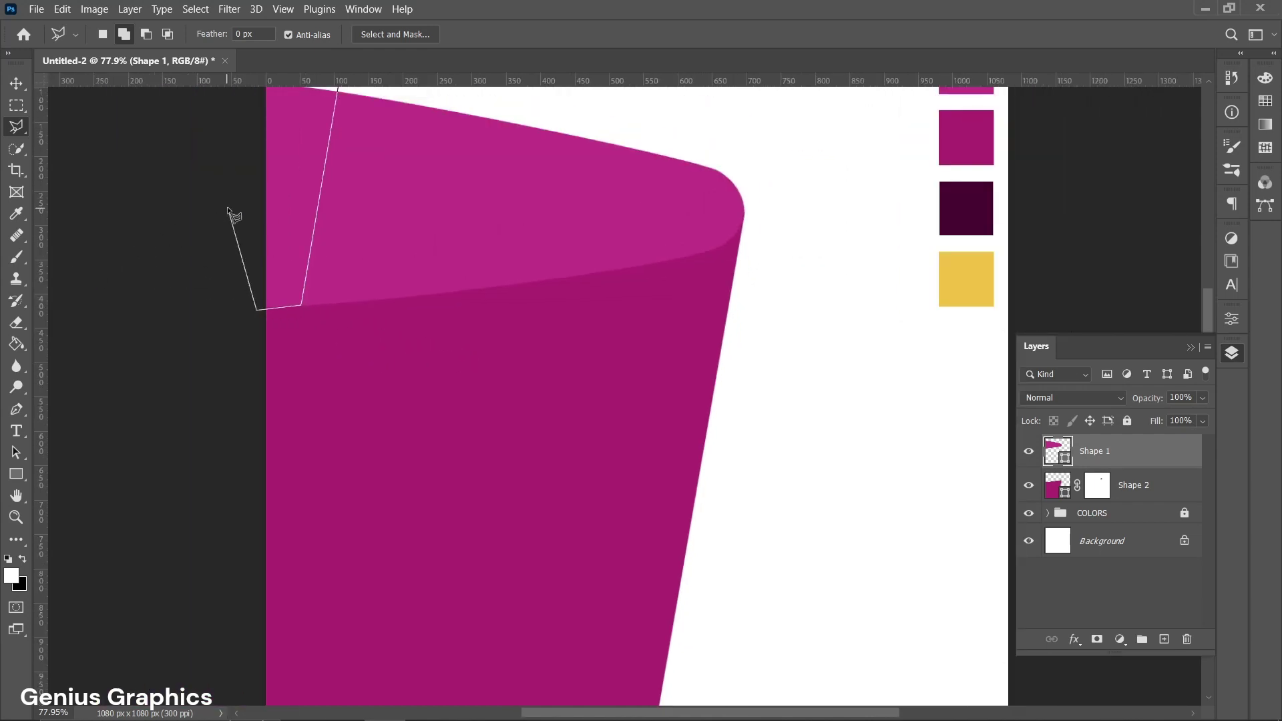
key(ctrl+minus)
click(314, 133)
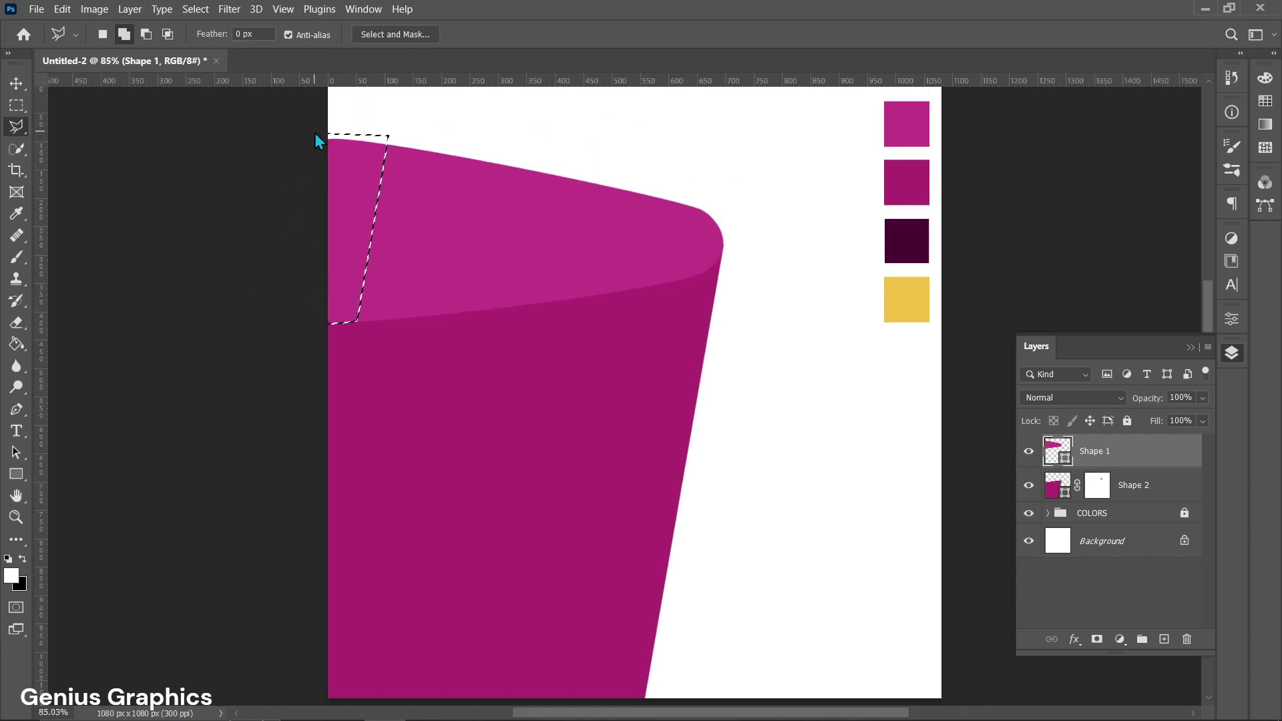
Rasterize Shape 1, delete the selected strip, and deselect.
right_click(1127, 454)
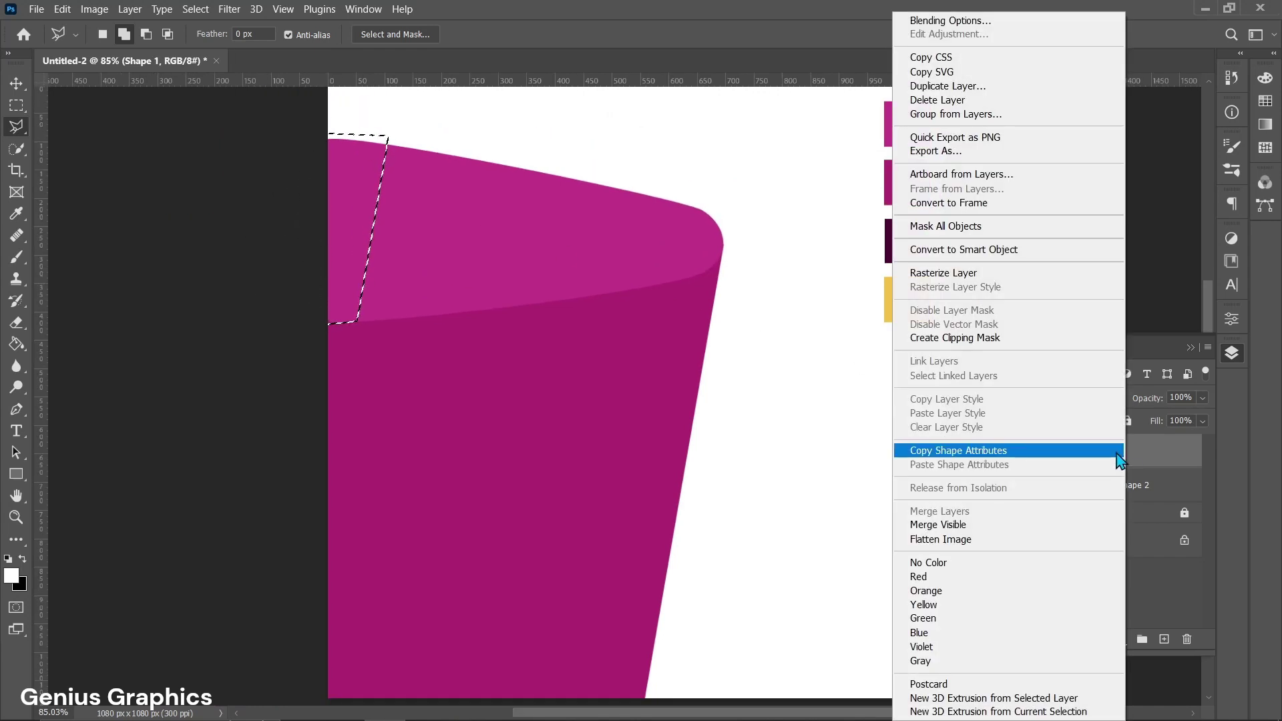
click(968, 274)
key(Delete)
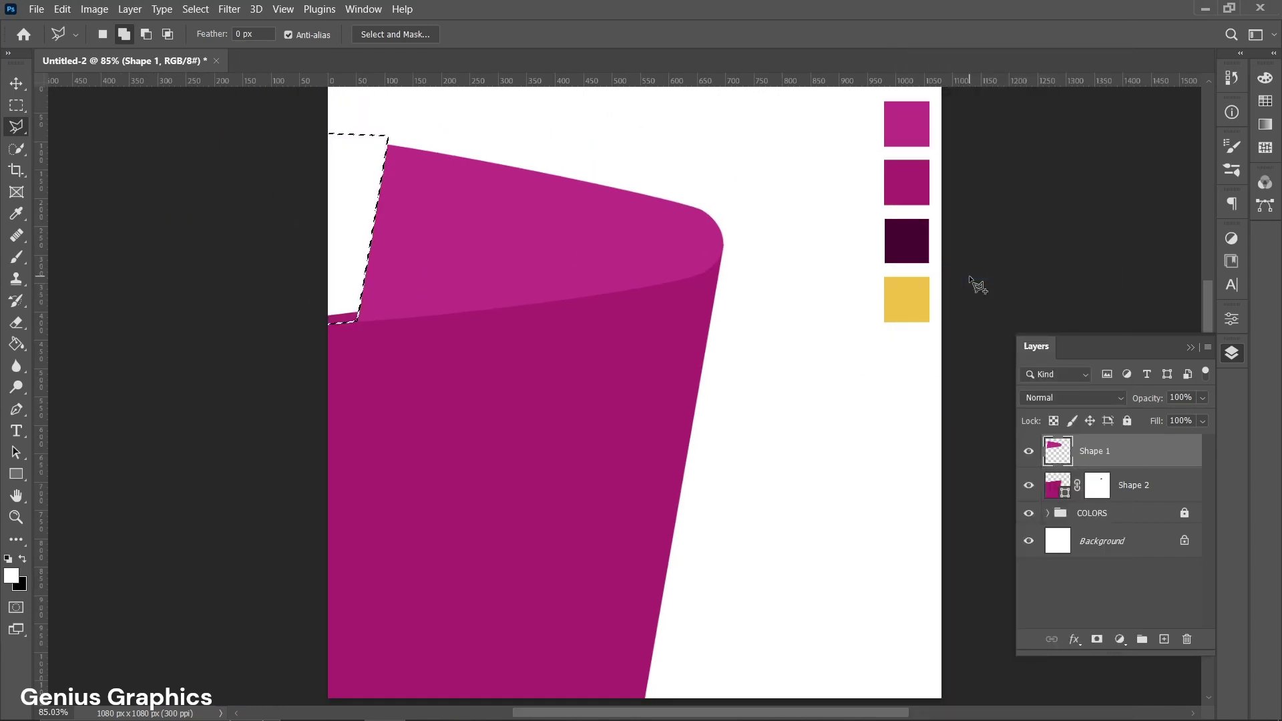
key(ctrl+d)
On Shape 2, lasso the leftover corner beside the slanted cut.
click(1057, 488)
scroll(338, 337, up, 5)
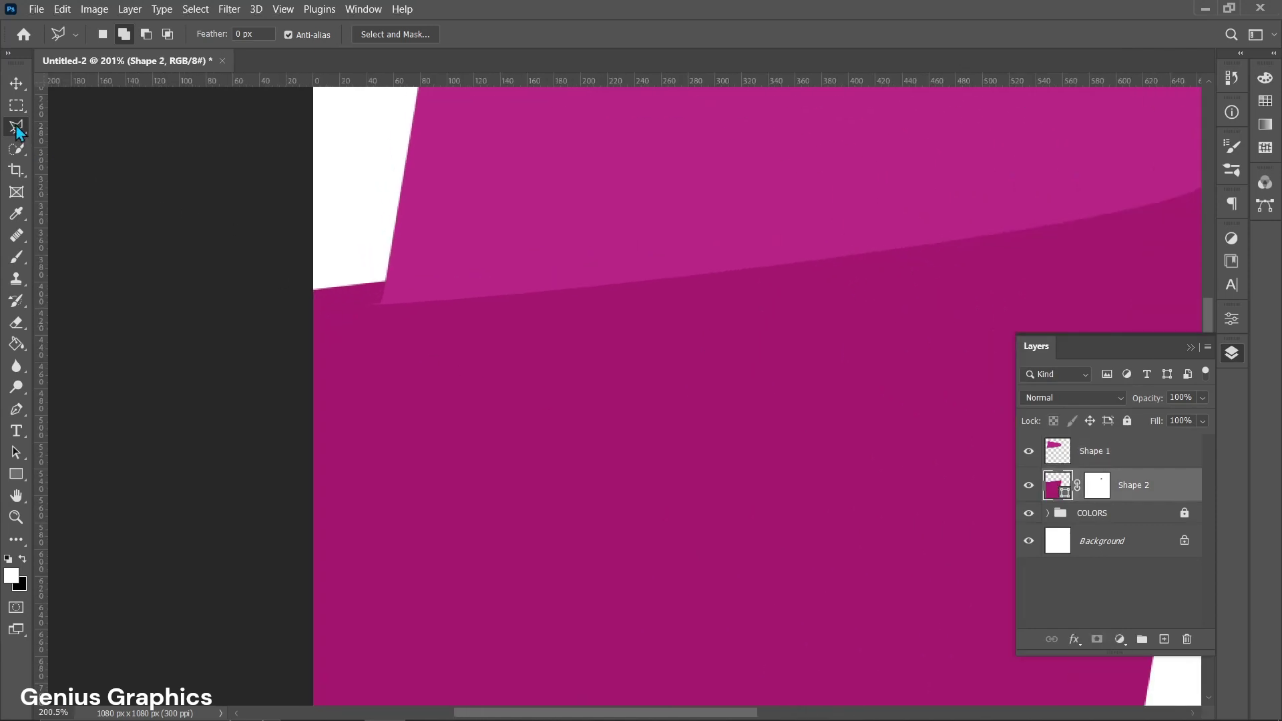
click(382, 306)
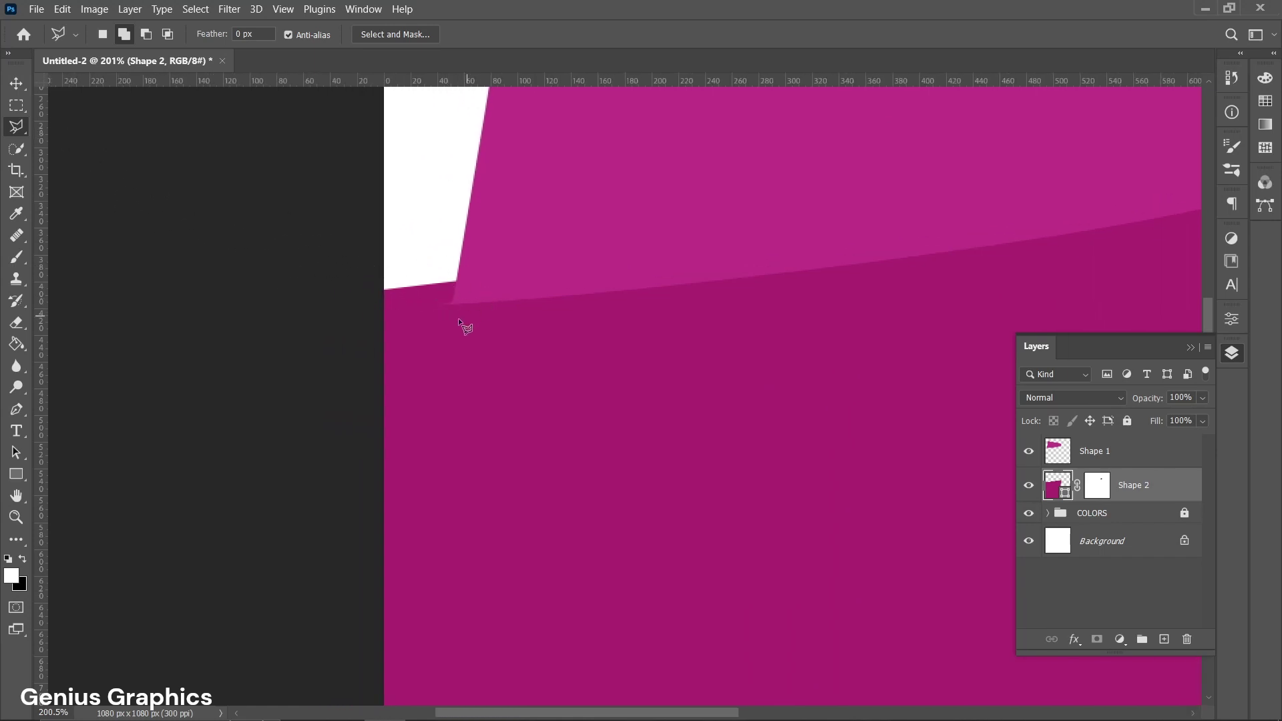
scroll(453, 309, up, 3)
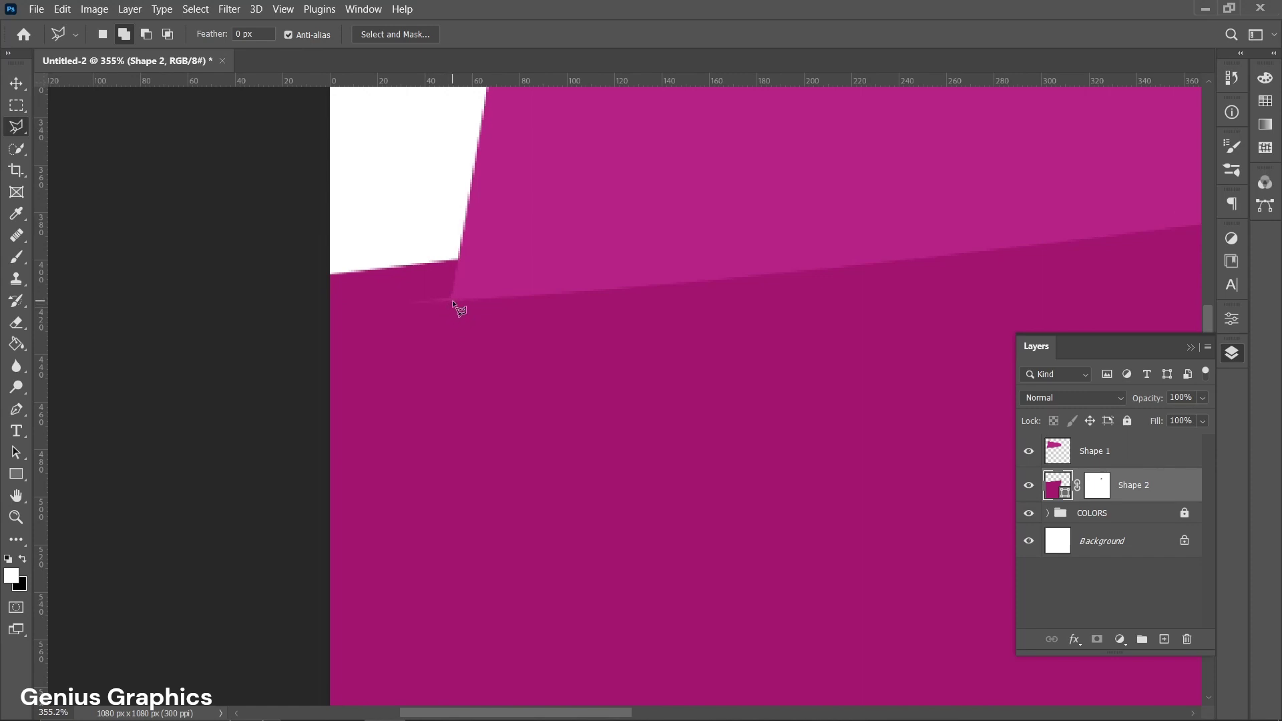
key(ctrl+minus)
key(ctrl+minus)
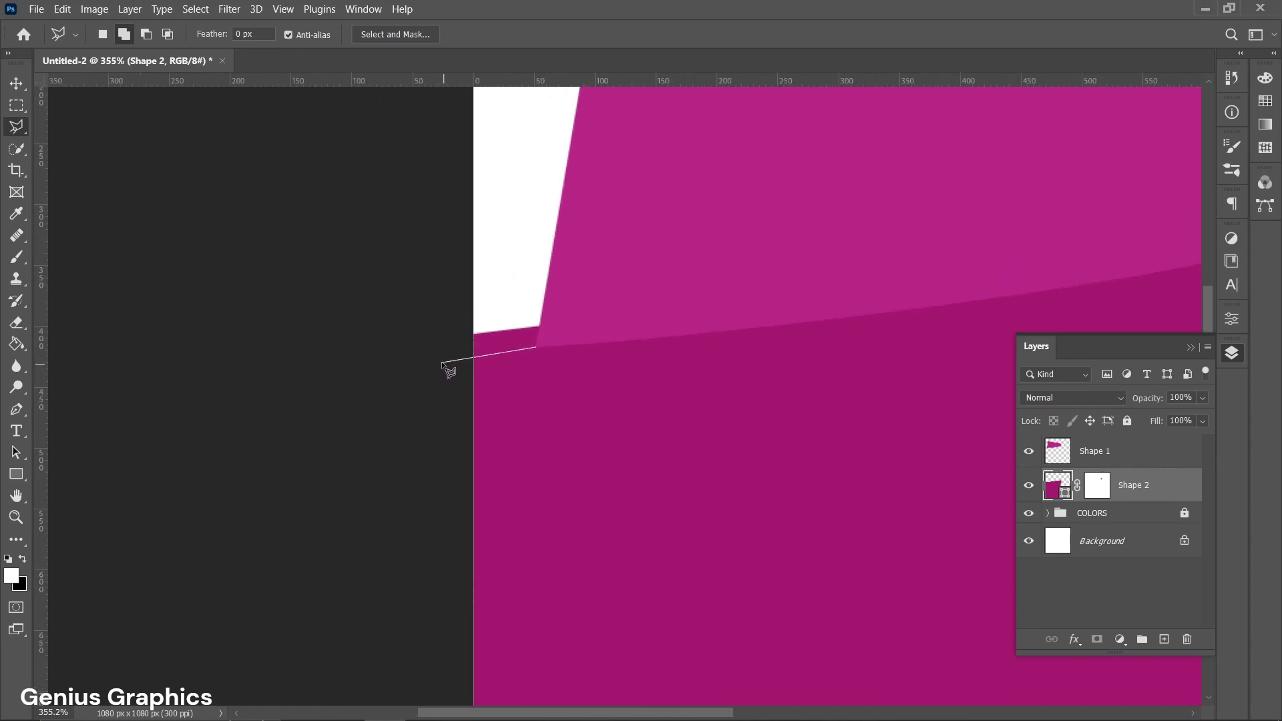
click(439, 281)
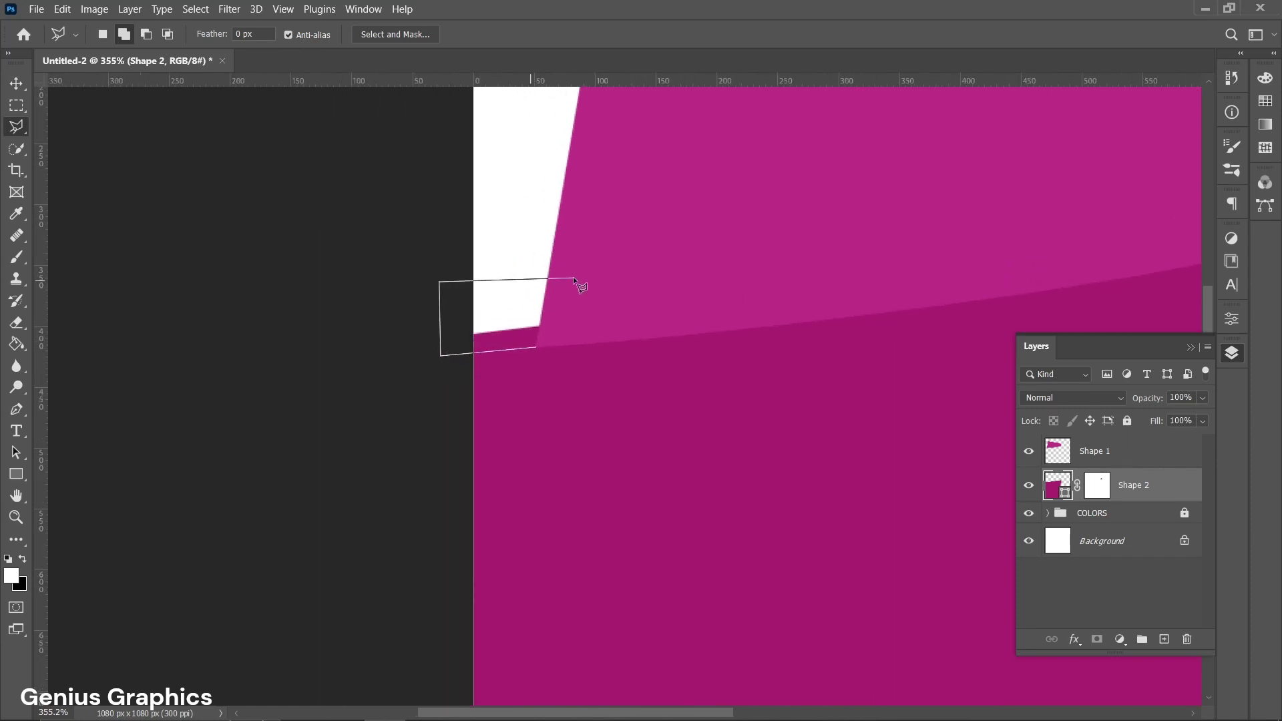
click(533, 347)
Rasterize Shape 2 and fit the whole document in view.
right_click(1058, 487)
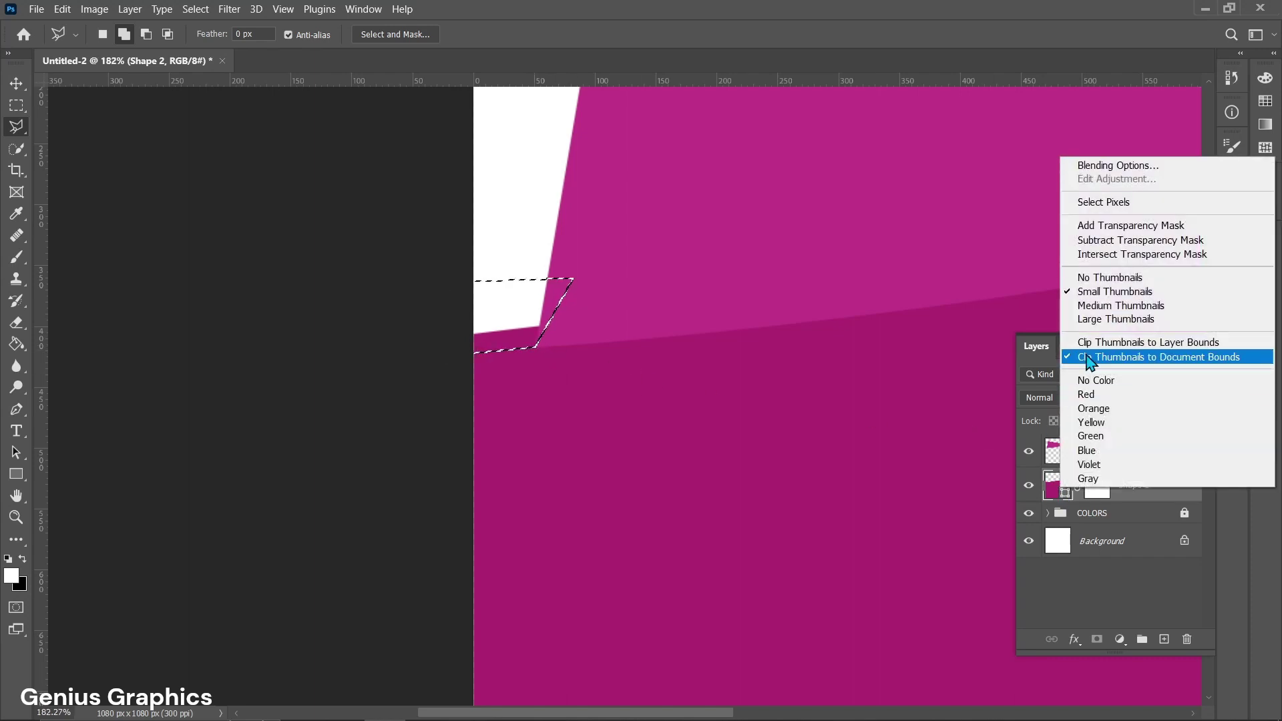
click(1127, 497)
right_click(1127, 497)
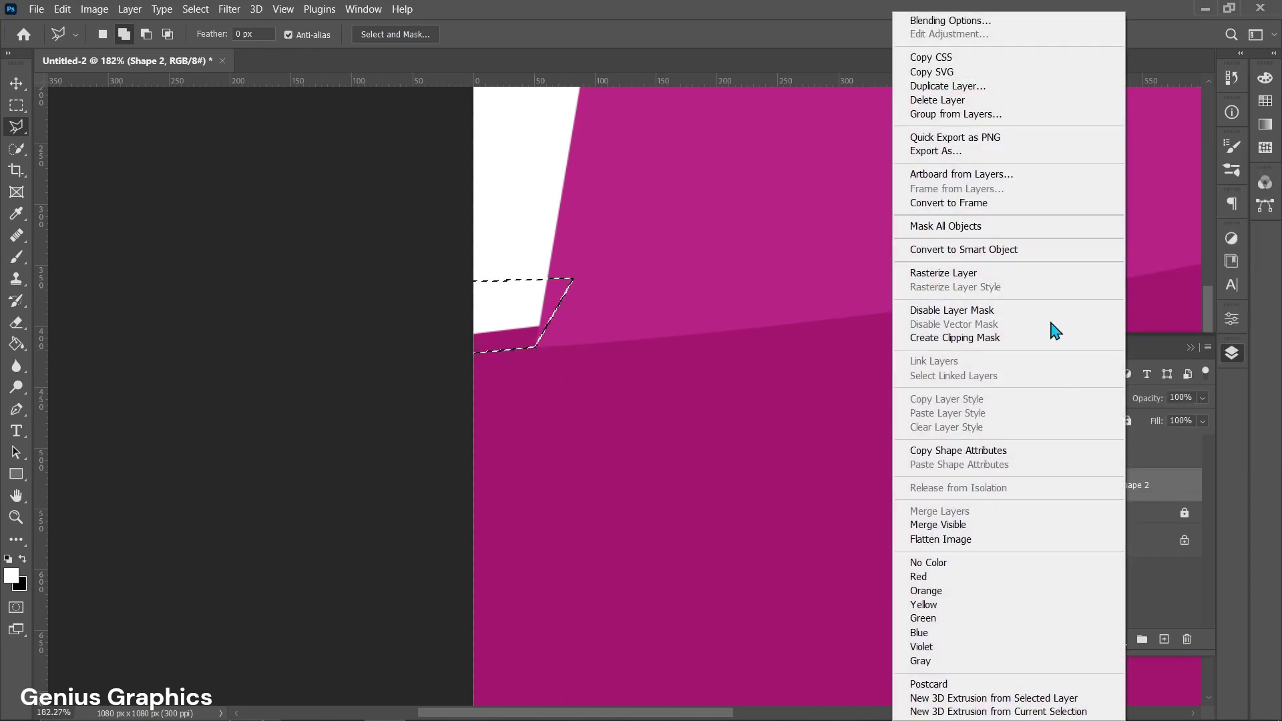
click(962, 273)
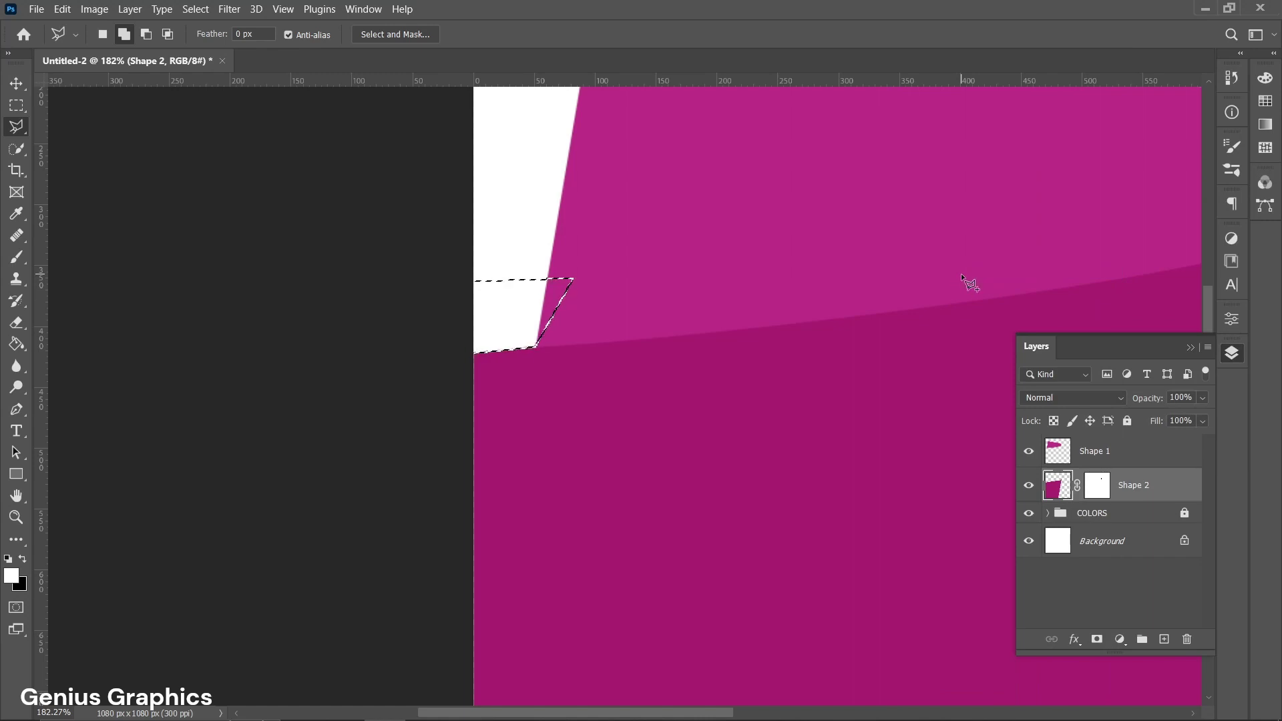
key(ctrl+0)
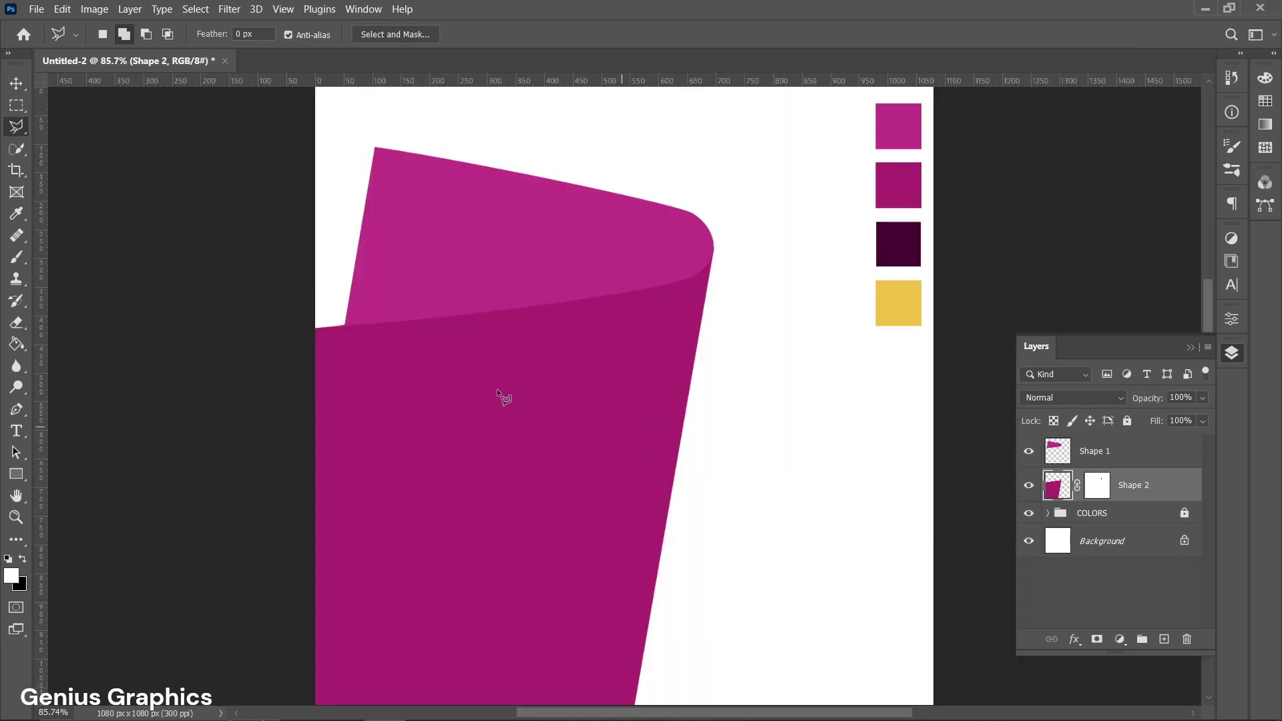
Add a dark plum #480531 Solid Color fill layer above the Background, then reselect Shape 2.
click(15, 84)
click(1061, 547)
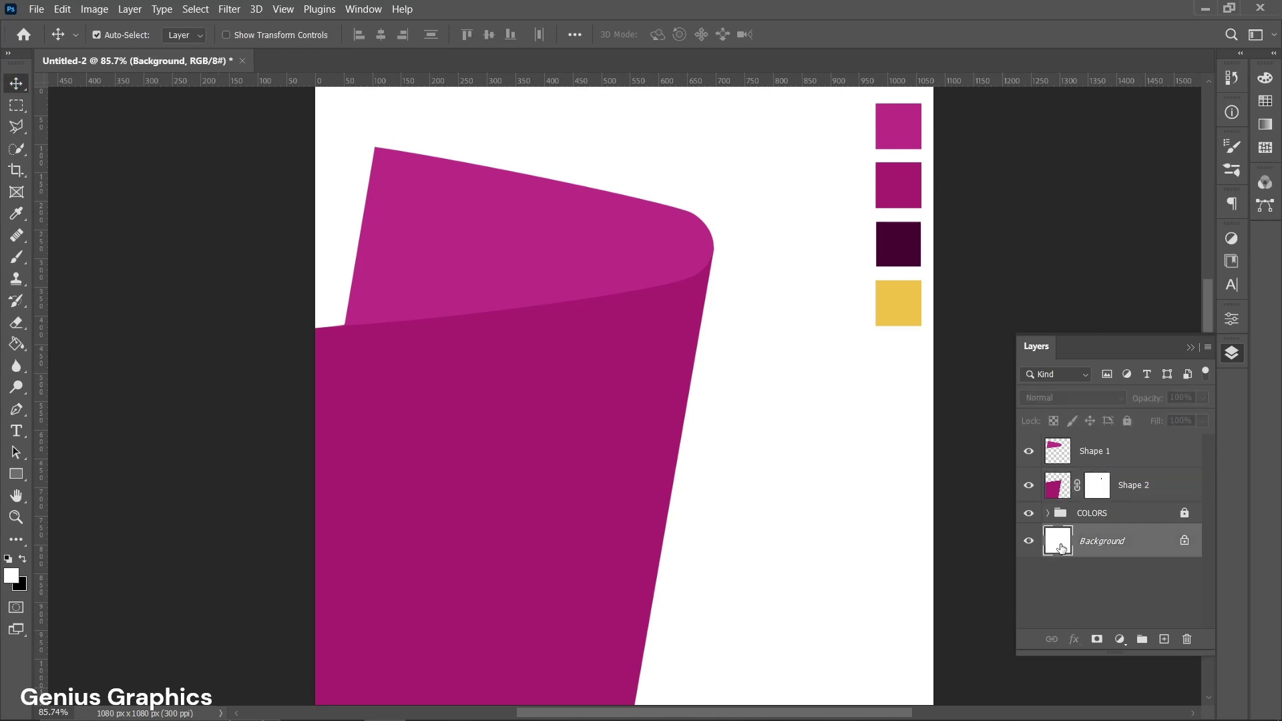
click(1120, 640)
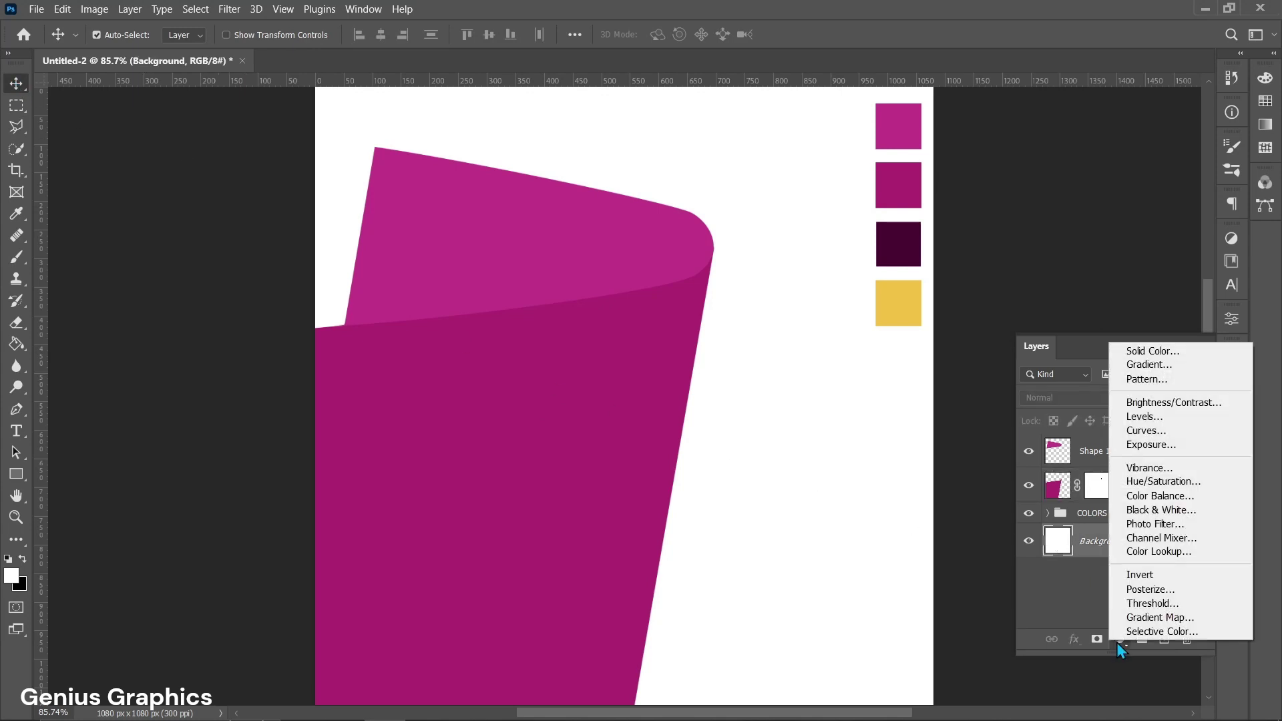
click(1177, 350)
click(899, 245)
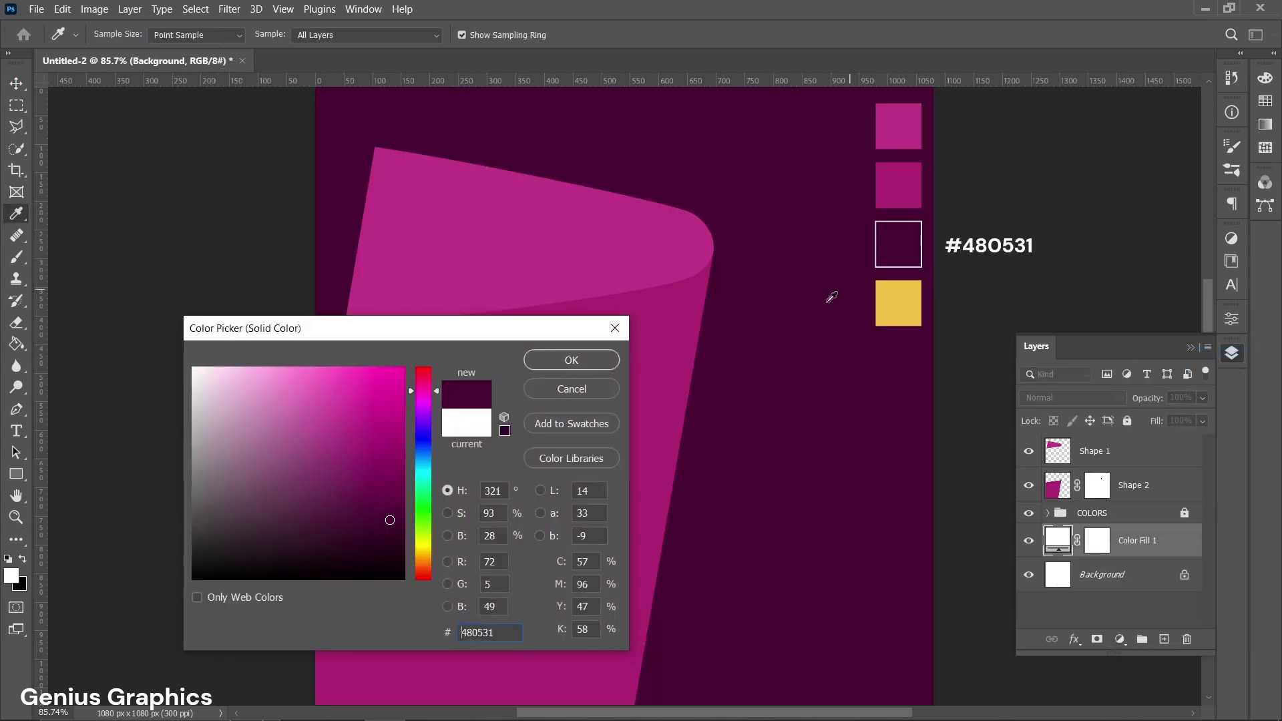
click(571, 360)
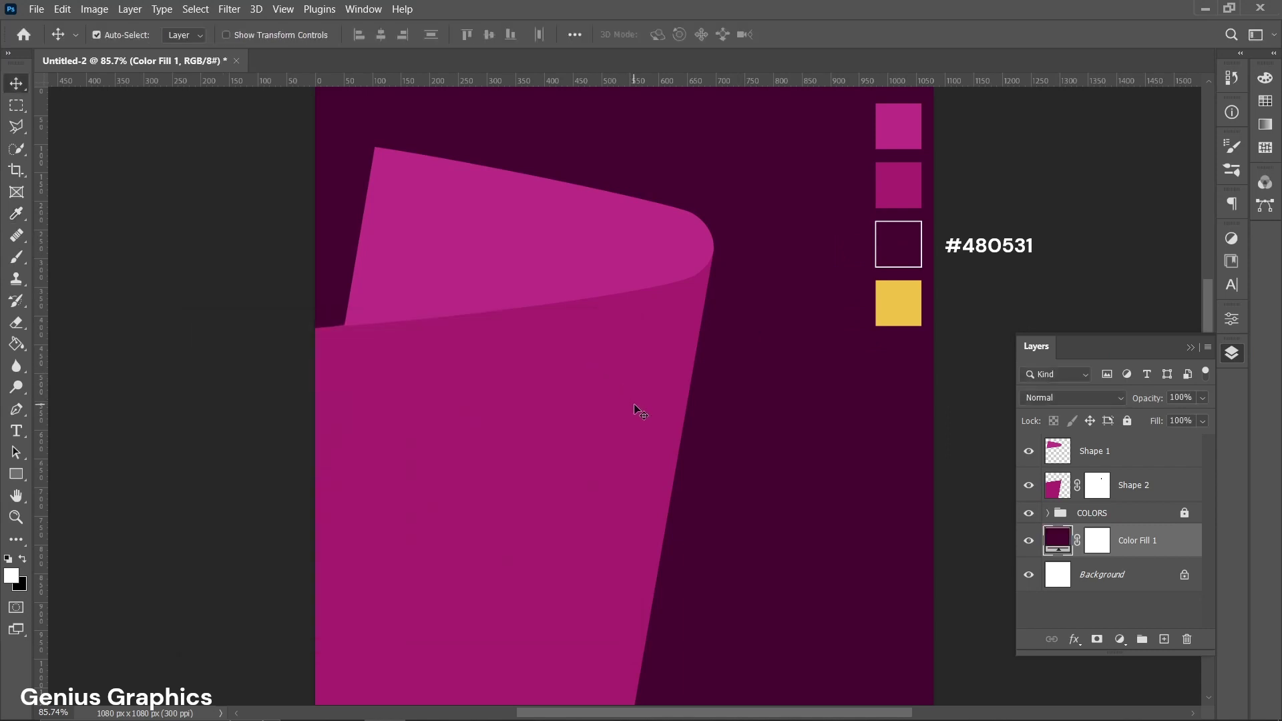
click(519, 488)
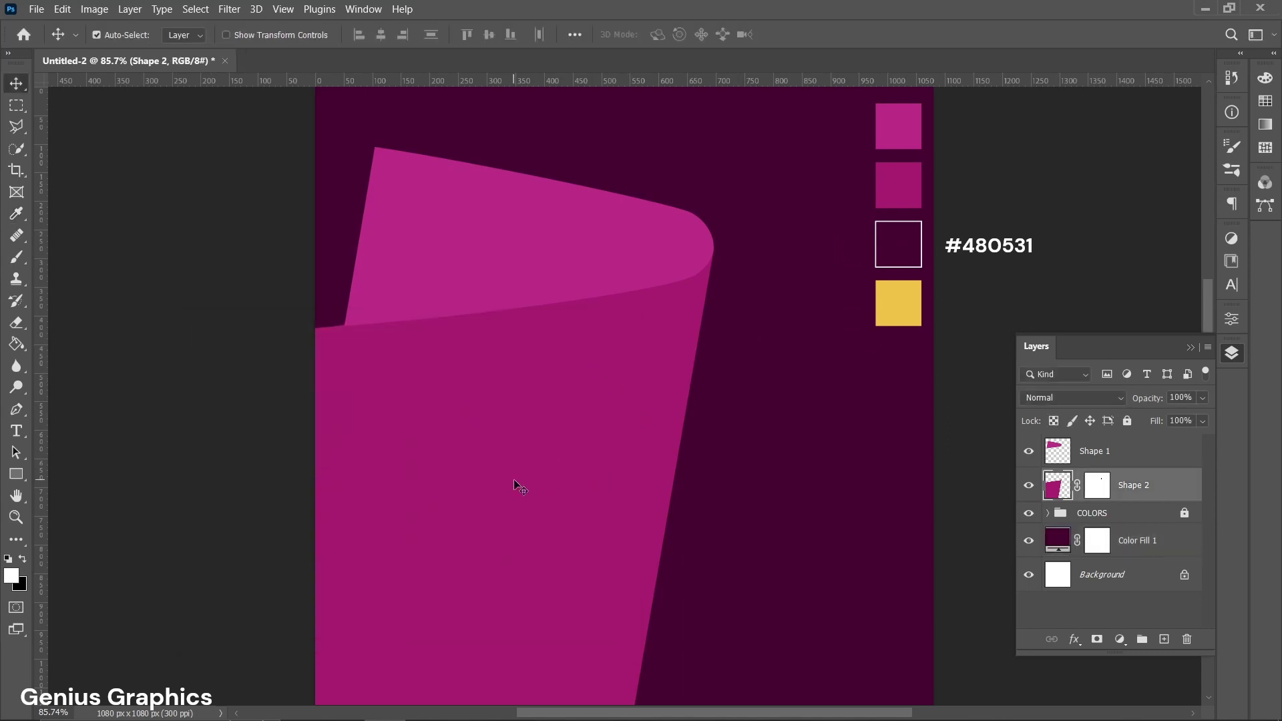
On a new layer clipped to Shape 2, draw a thin sliver from the curl's corner to the canvas bottom.
click(1164, 642)
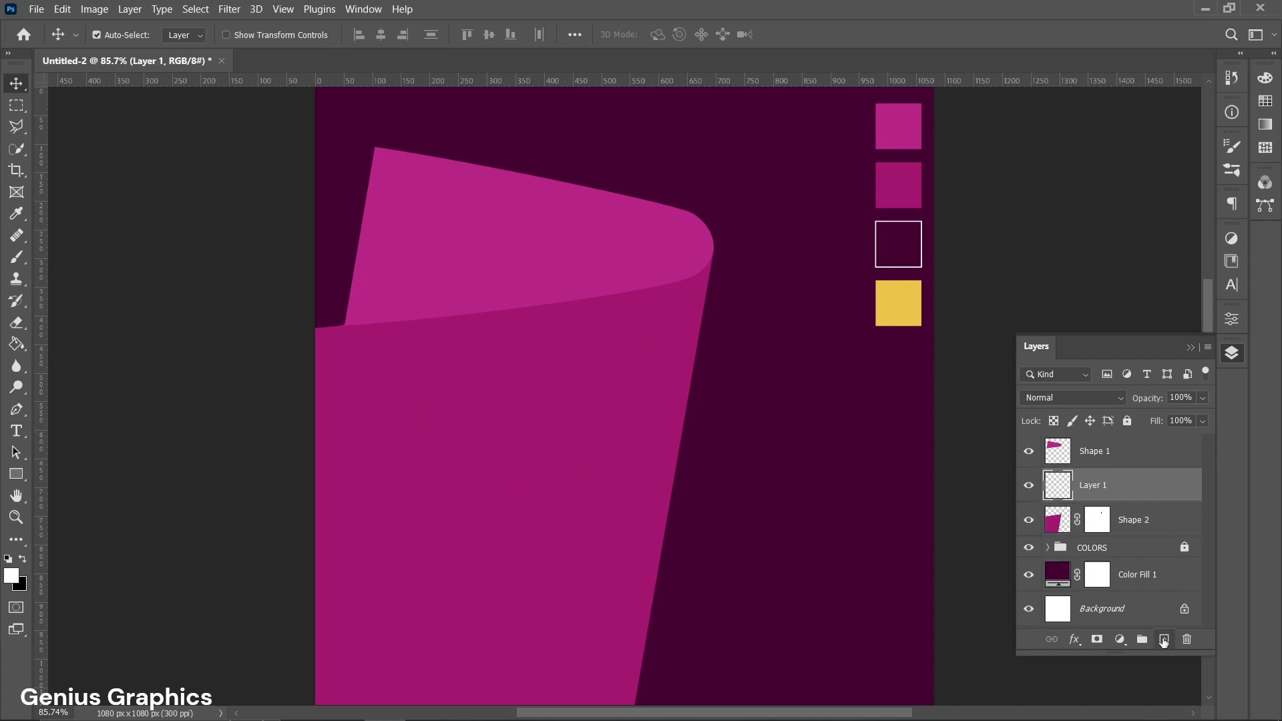
alt+click(1149, 501)
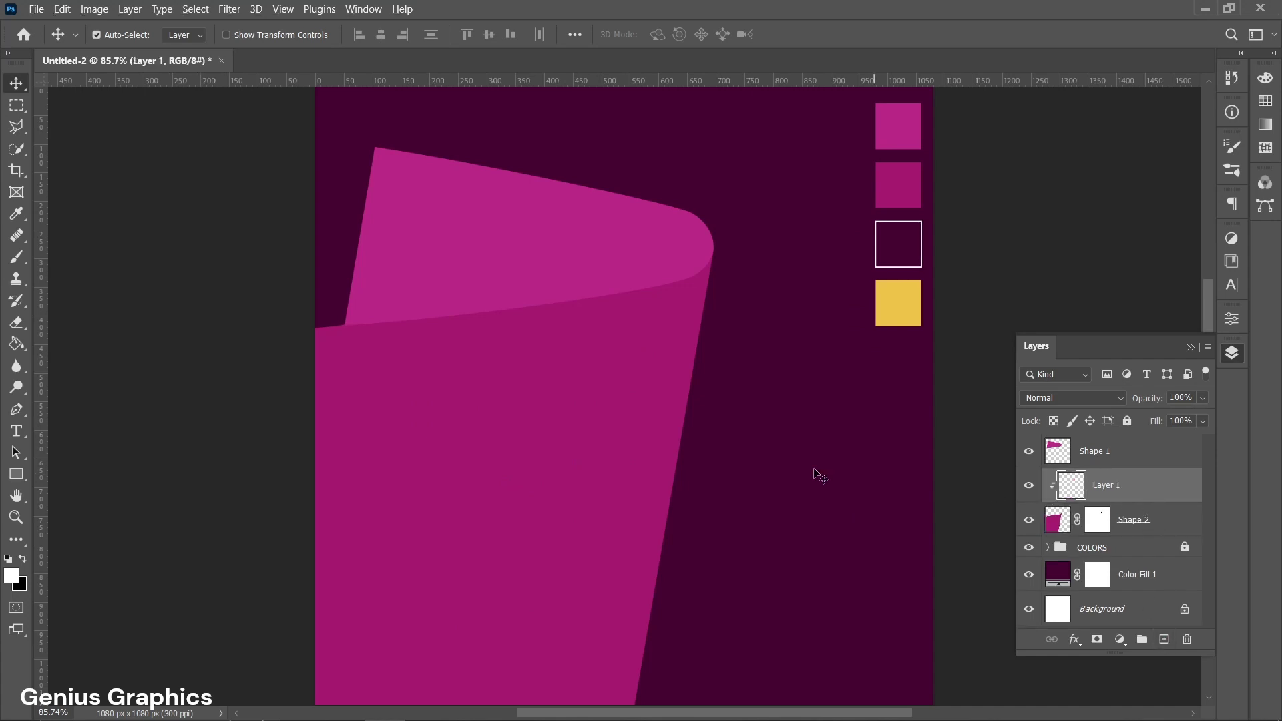
click(17, 409)
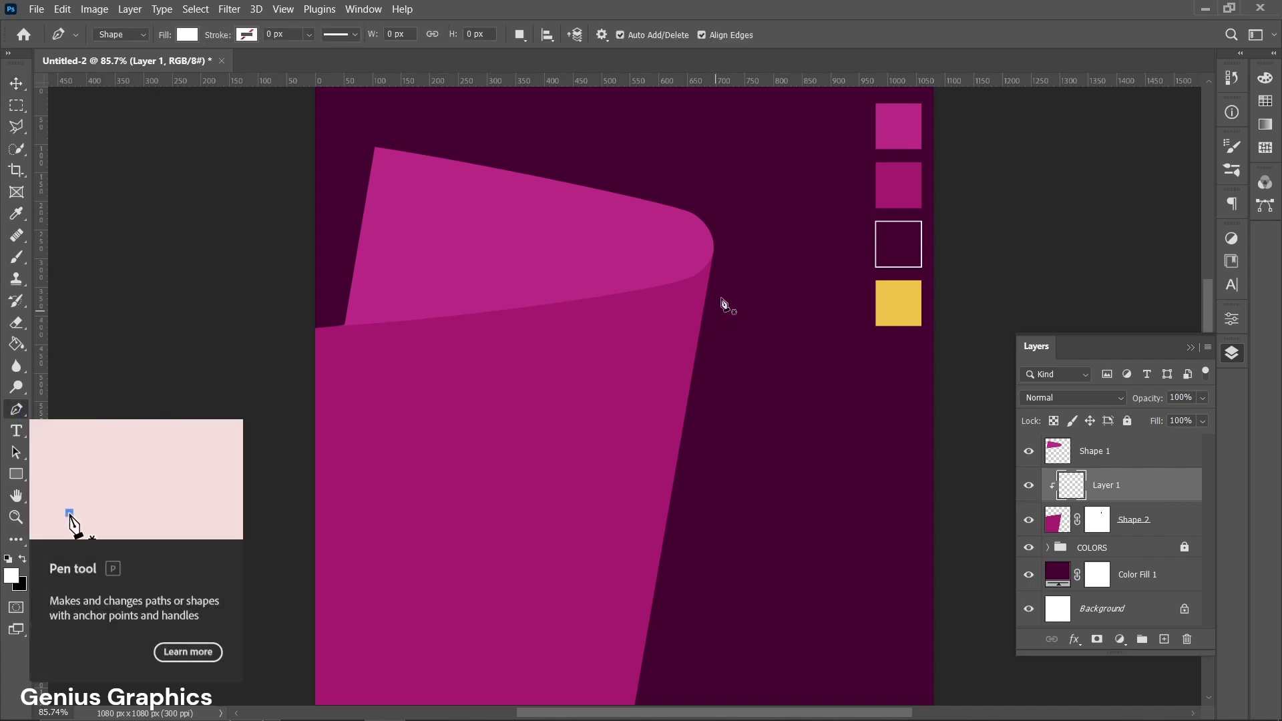
click(703, 246)
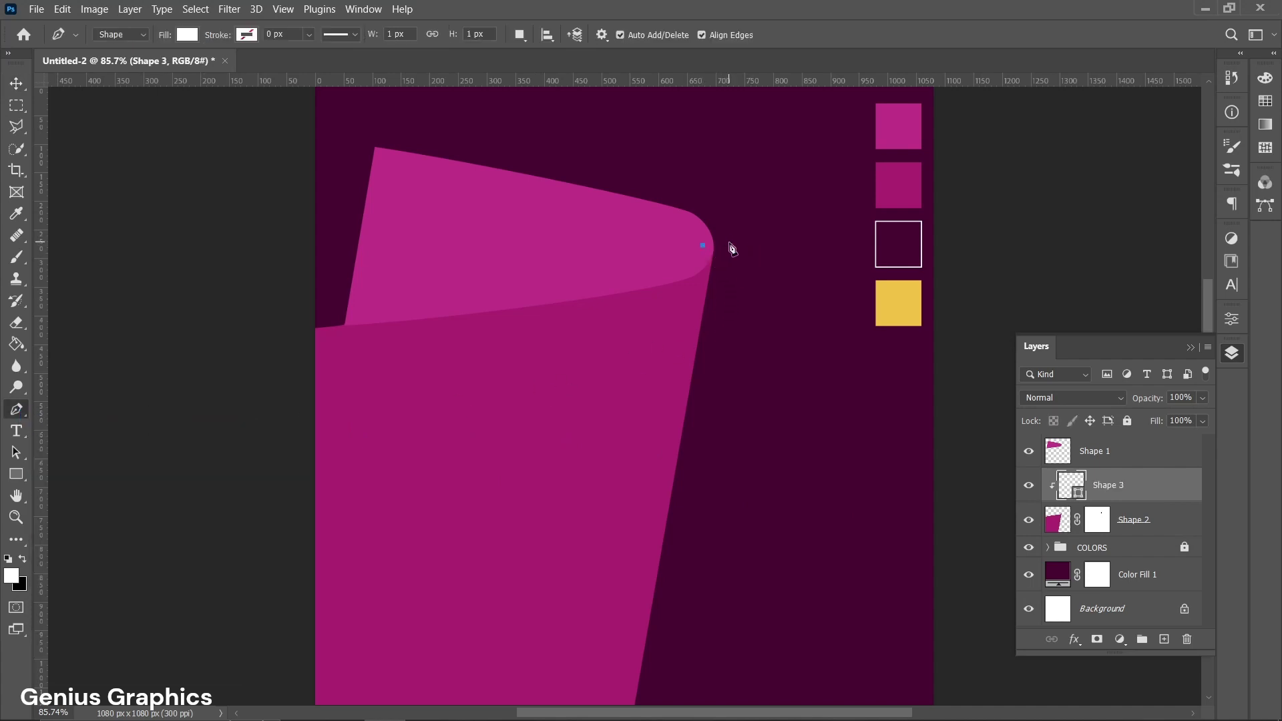
key(ctrl+z)
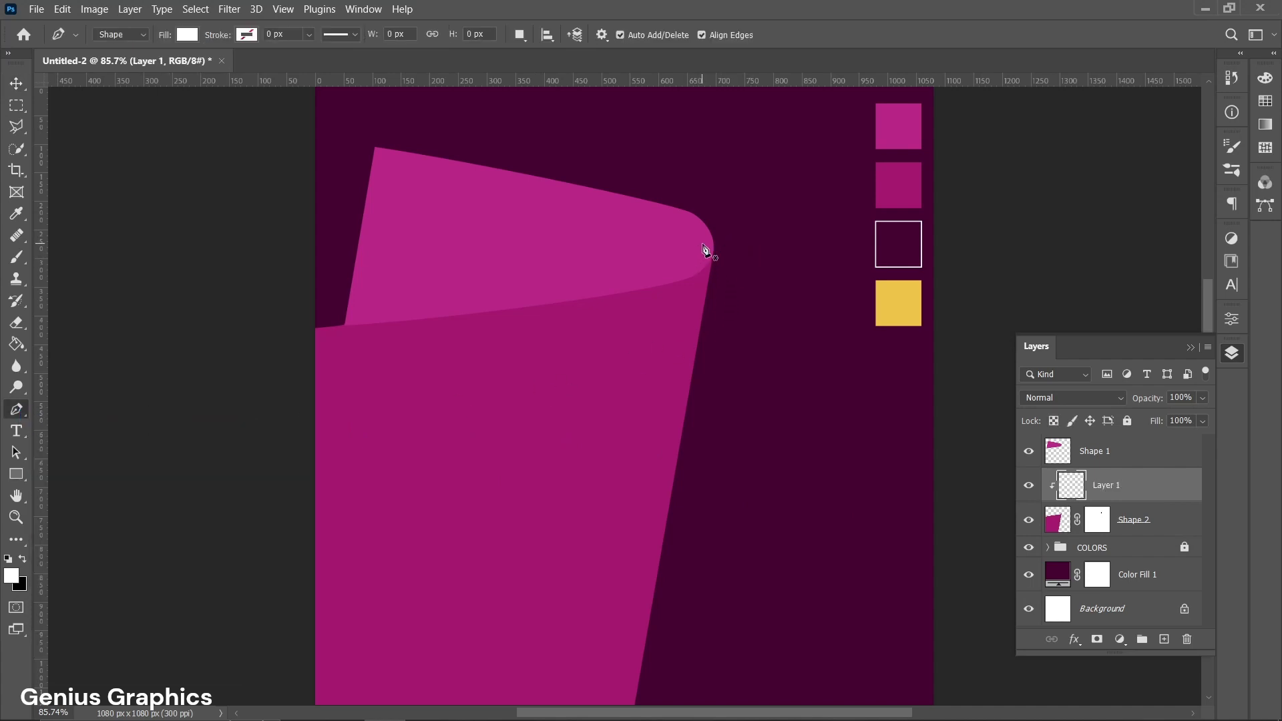
drag(704, 244, 744, 244)
scroll(658, 662, down, 1)
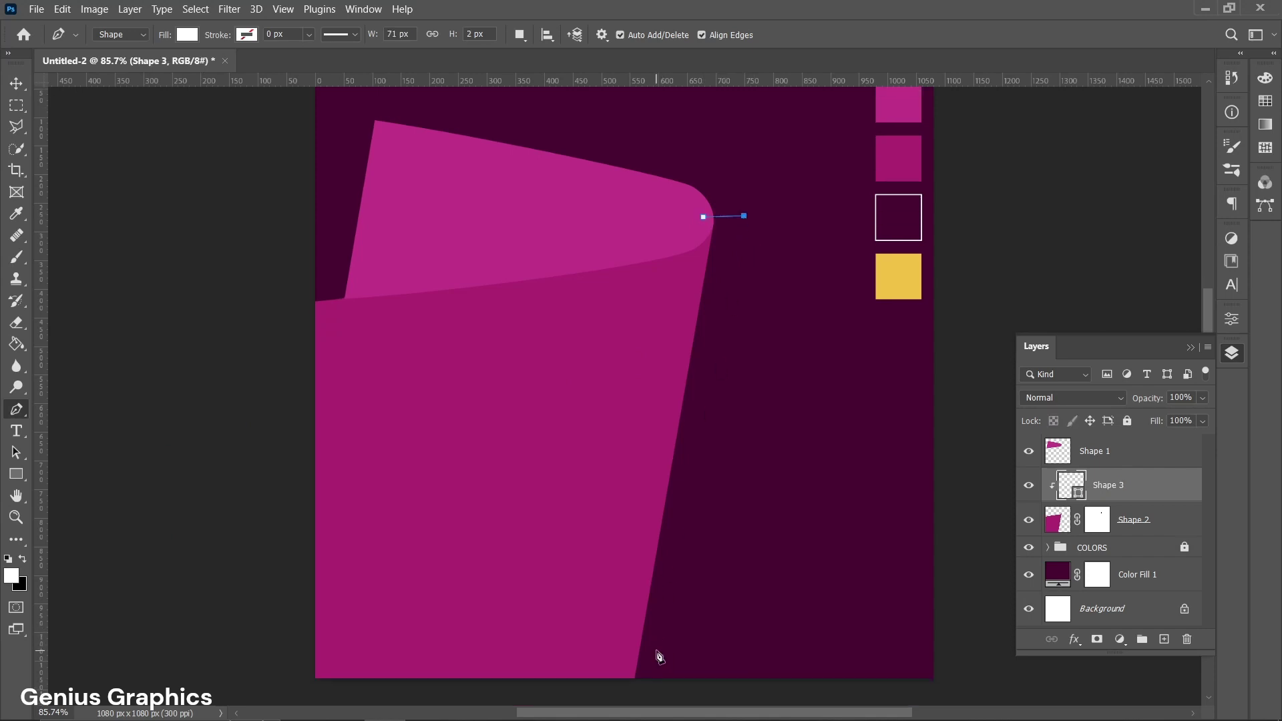
drag(631, 694, 623, 692)
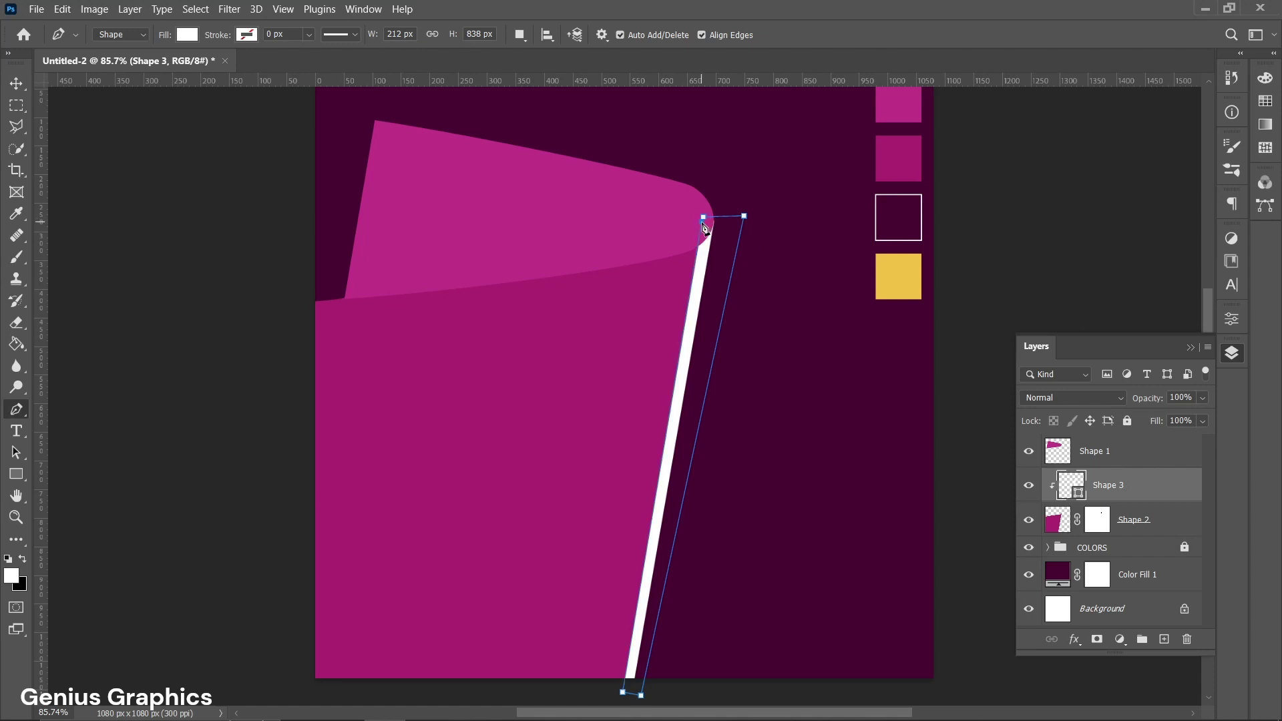
Fill the sliver shape with black.
click(189, 37)
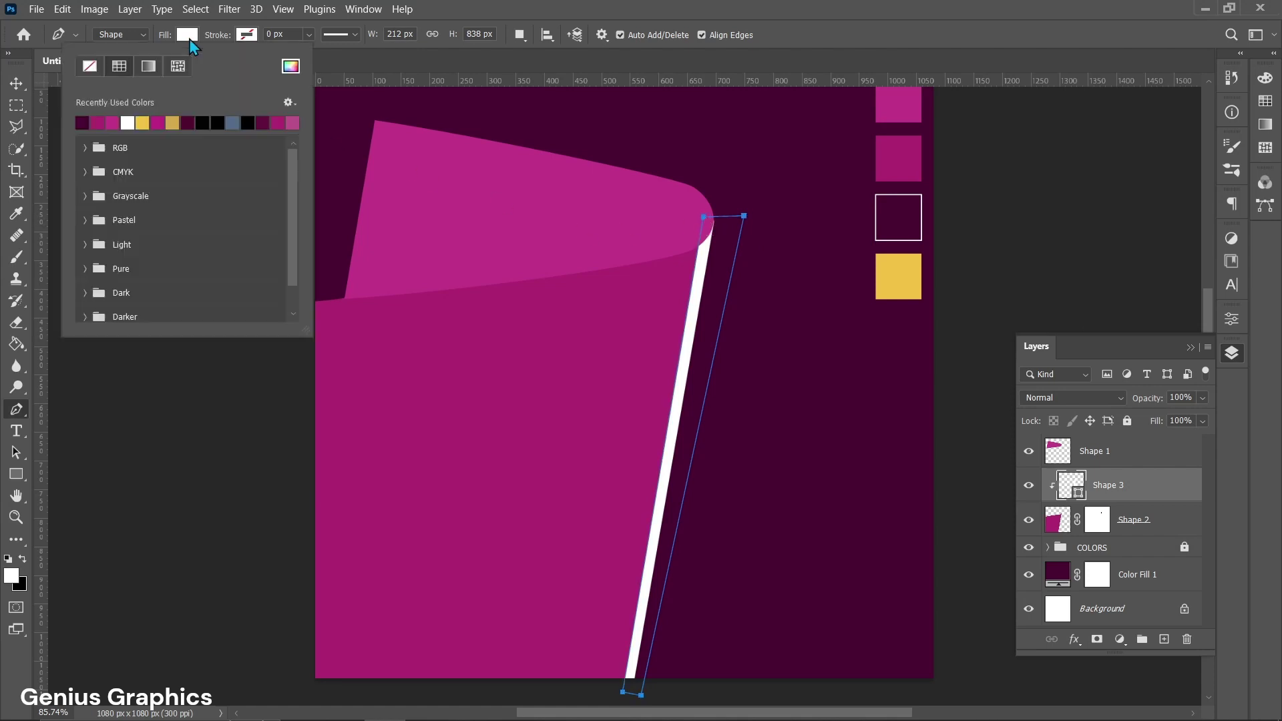
click(253, 121)
key(Return)
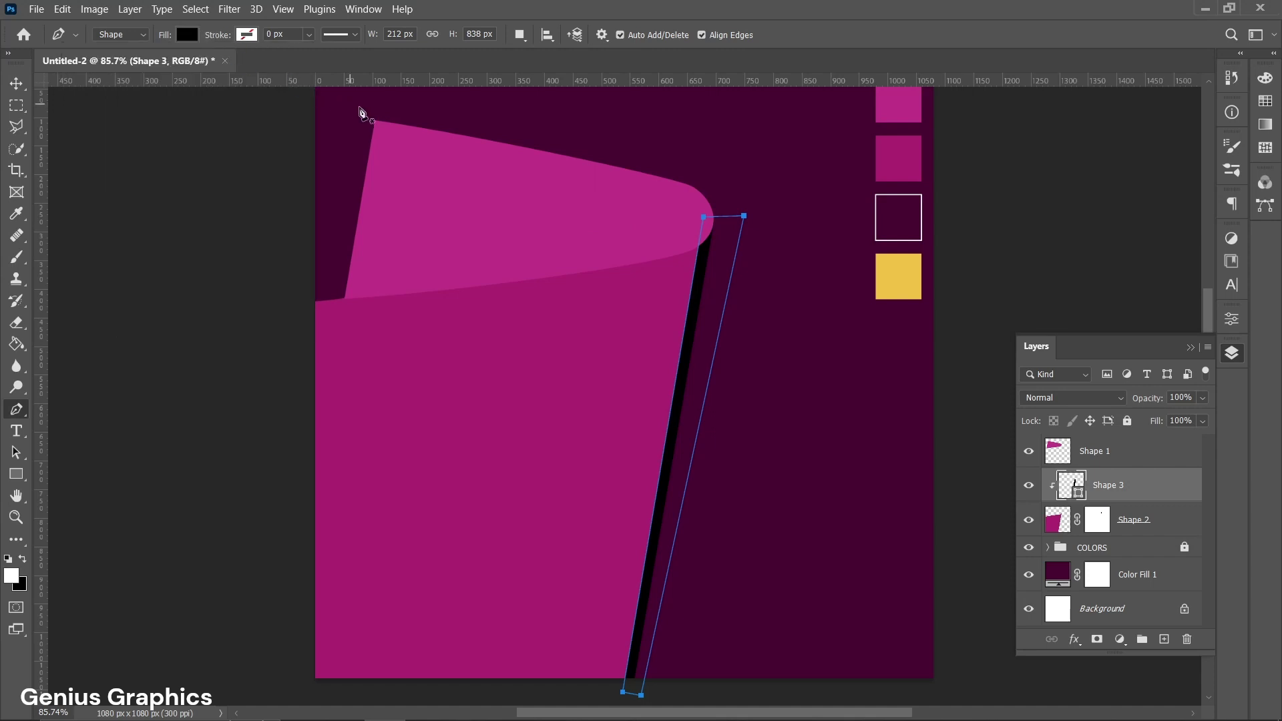
mouse_move(241, 209)
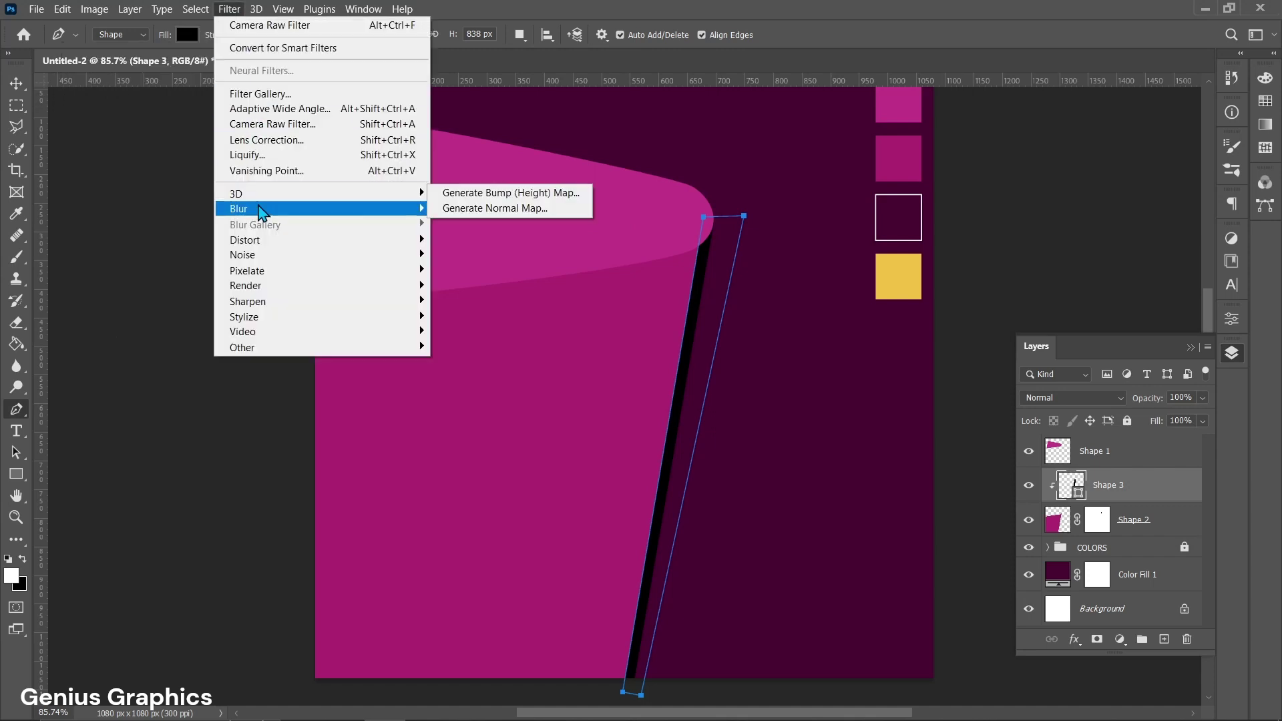
Rasterize the sliver and apply an 18 px Gaussian Blur.
click(460, 271)
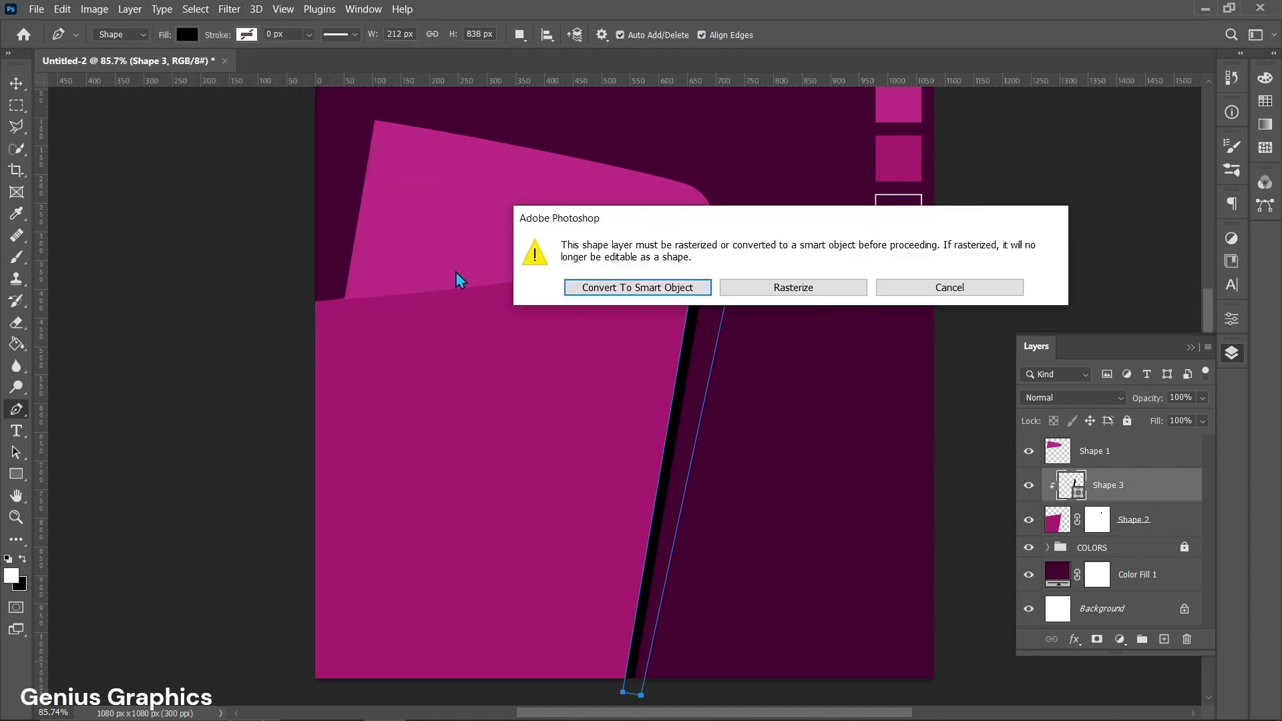
click(800, 292)
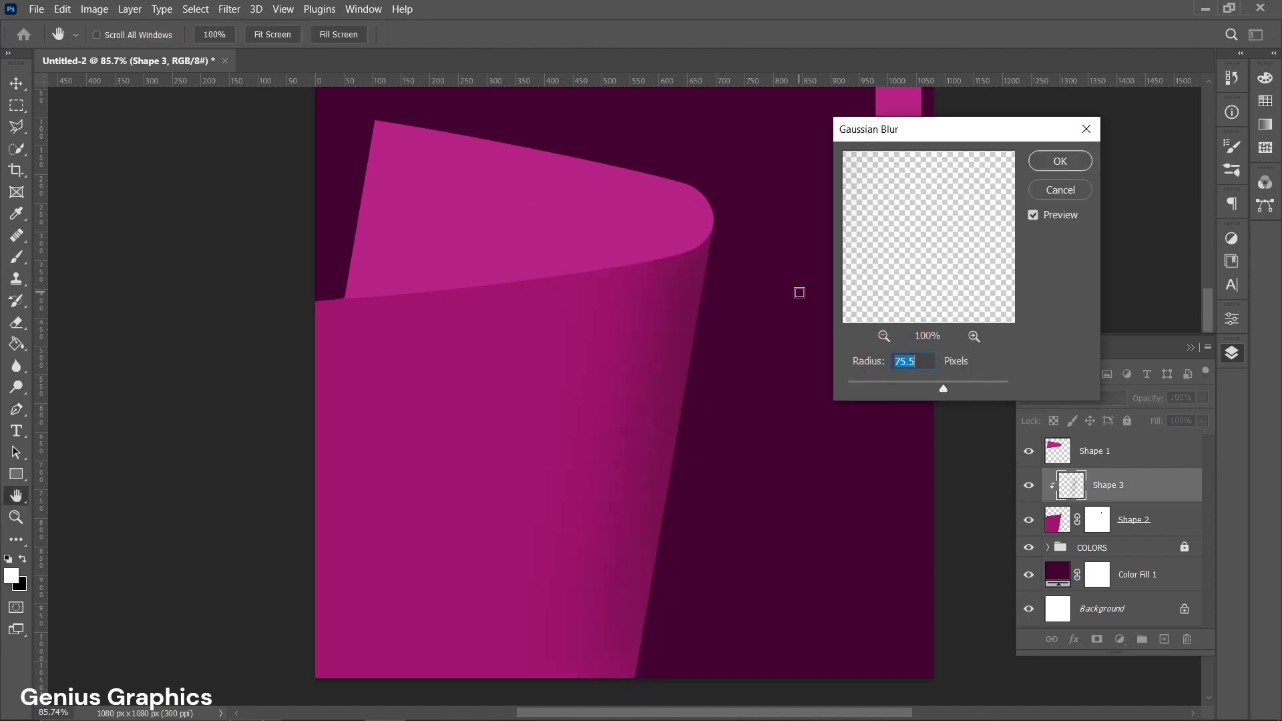
drag(943, 390, 922, 390)
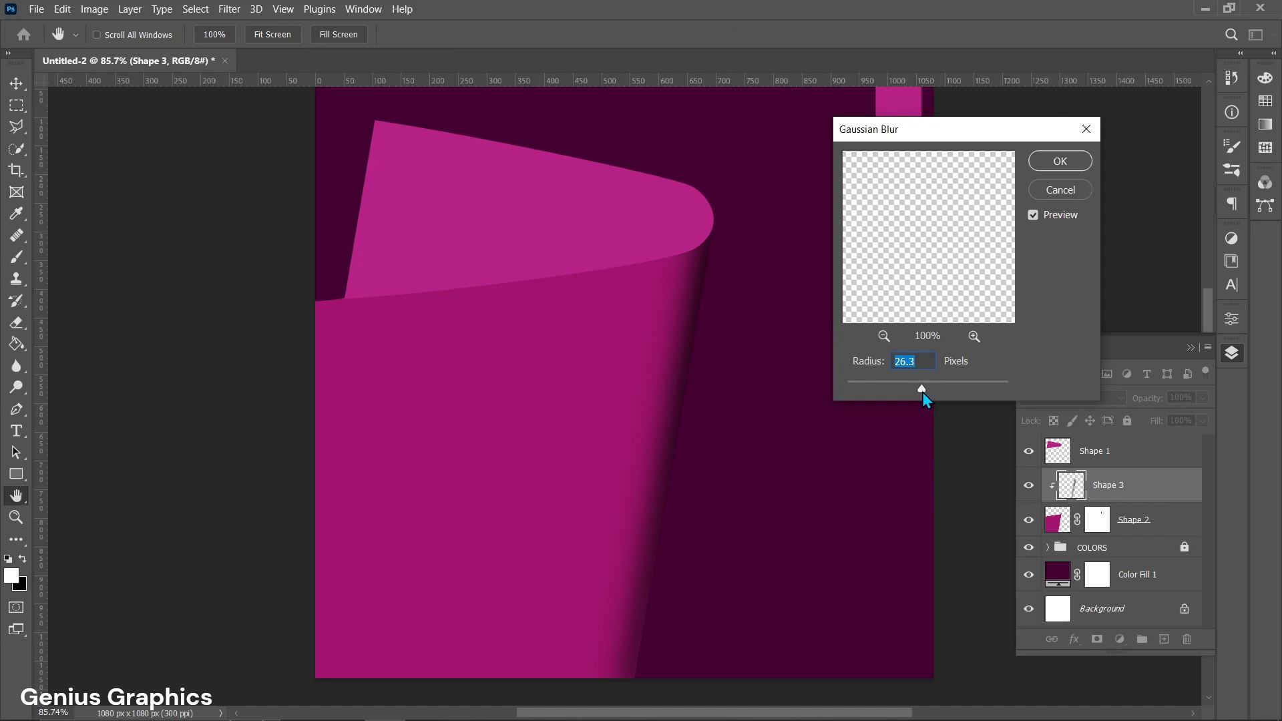
drag(923, 391, 917, 394)
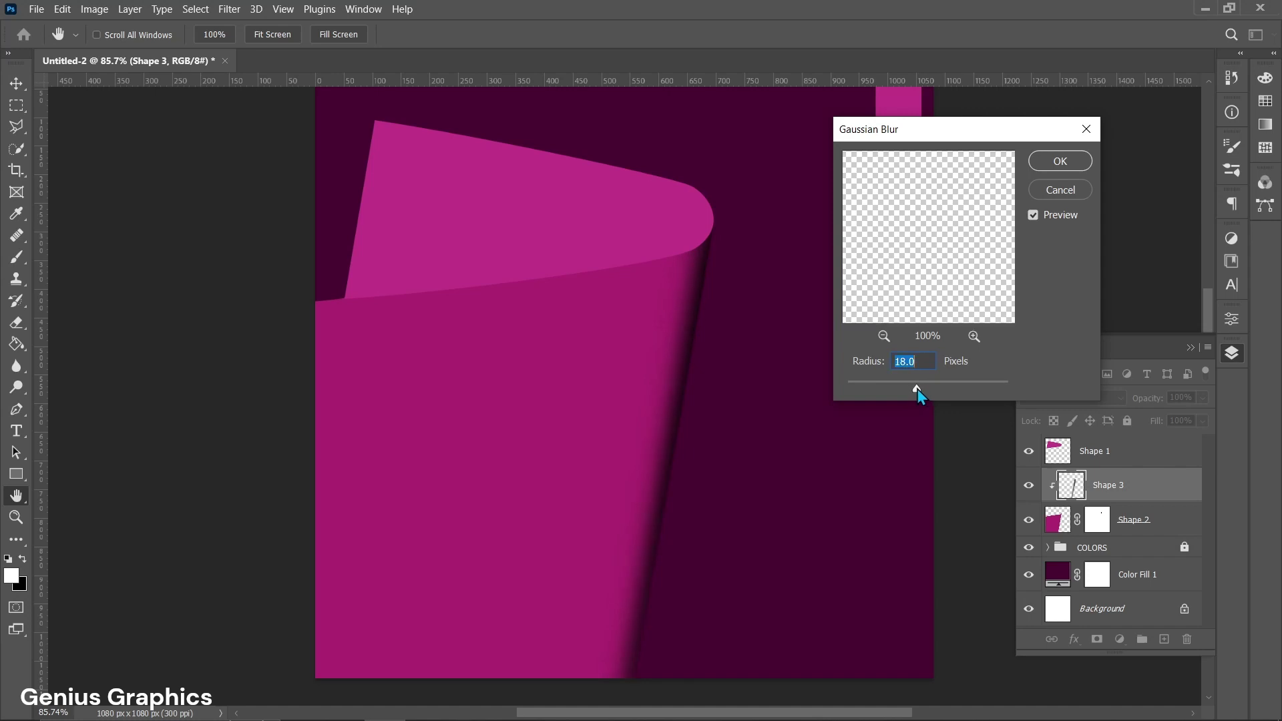
click(1060, 161)
Widen and nudge the blurred shadow, and lower its layer fill to 80%.
key(ctrl+t)
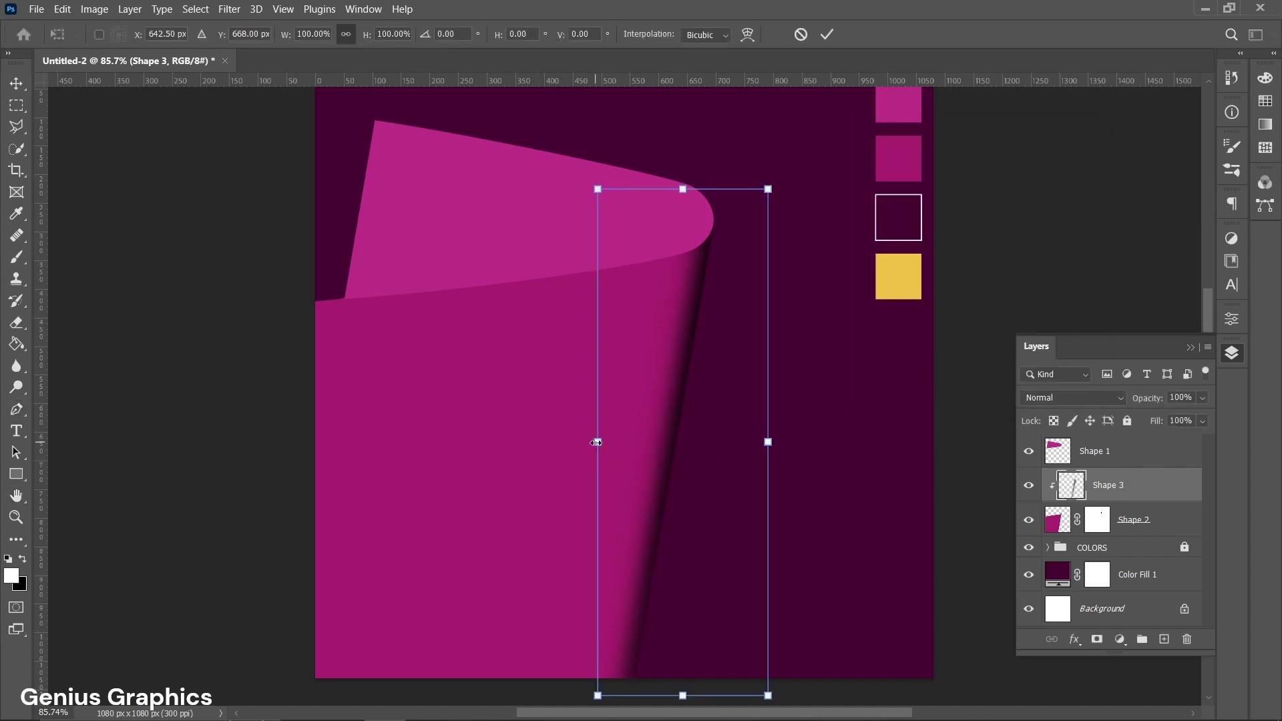
drag(597, 443, 590, 442)
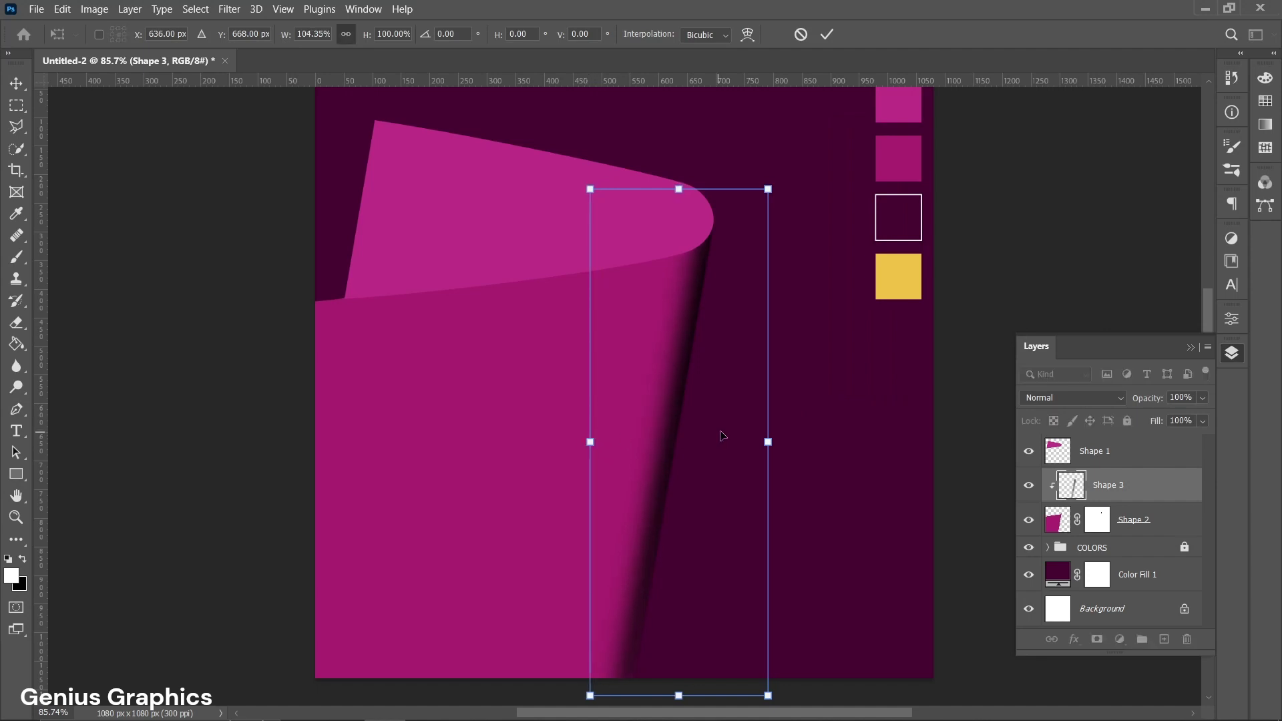
drag(675, 437, 673, 434)
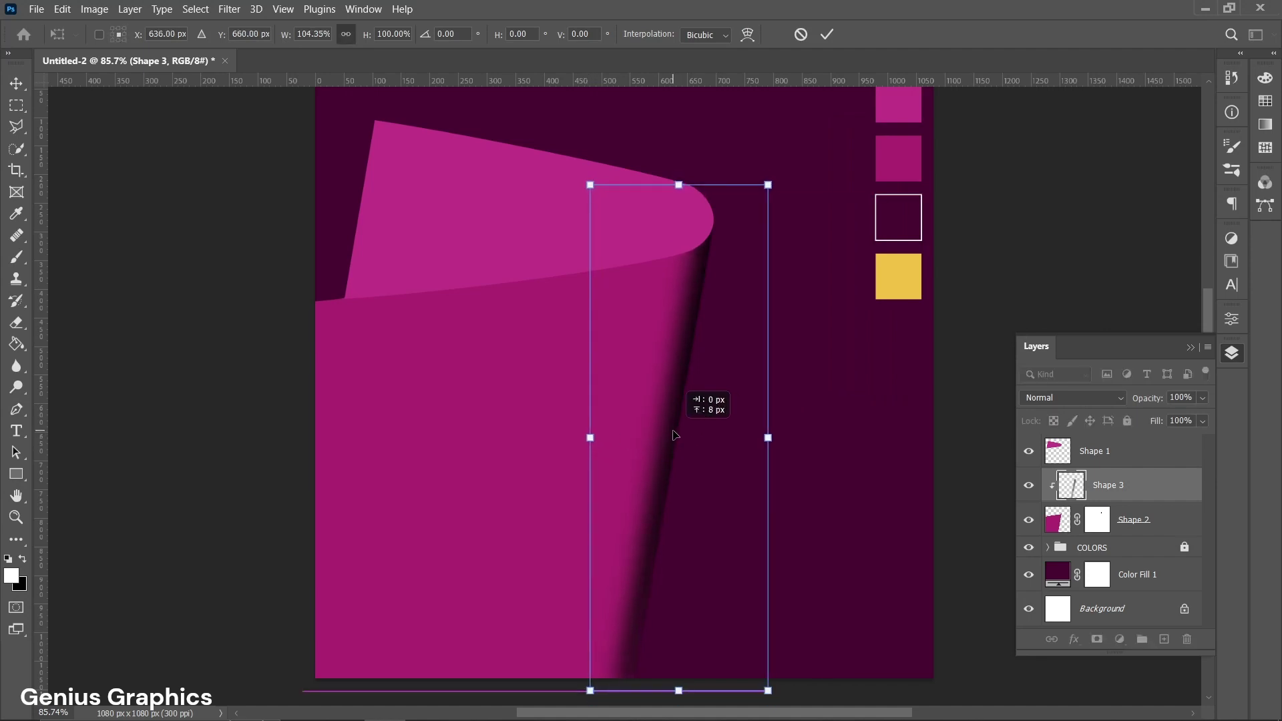
click(1203, 421)
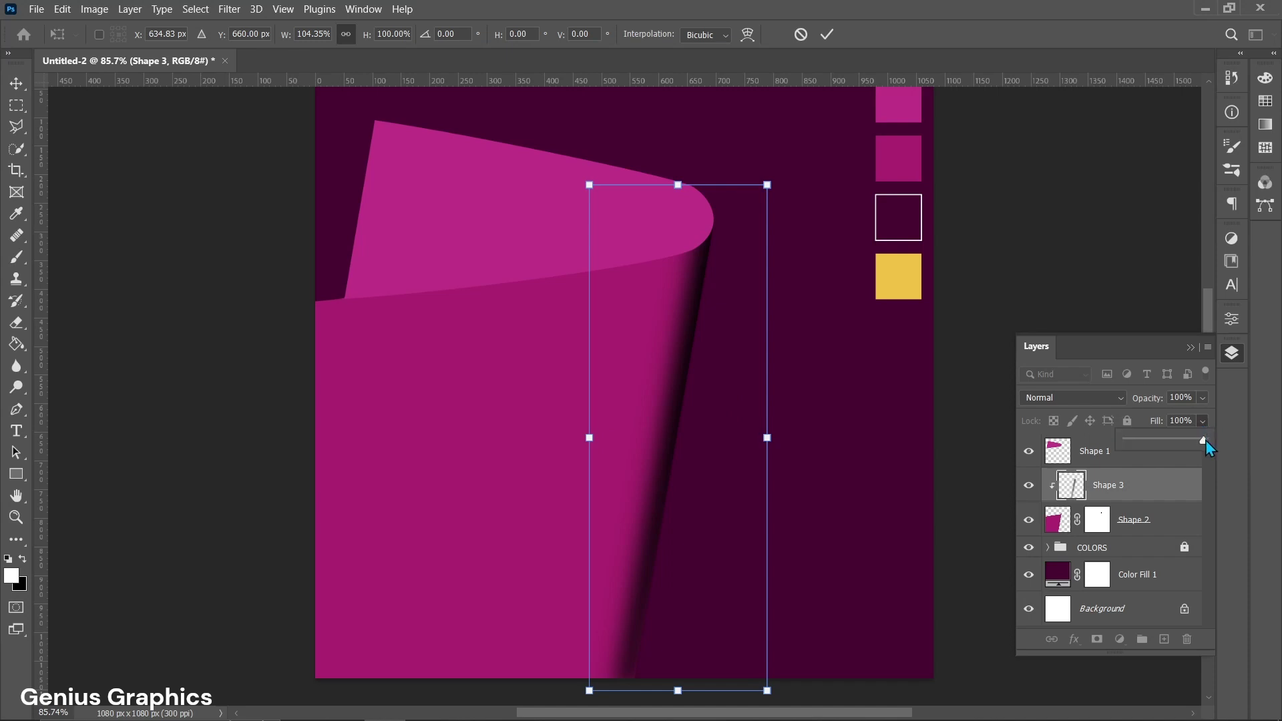
drag(1199, 442, 1187, 446)
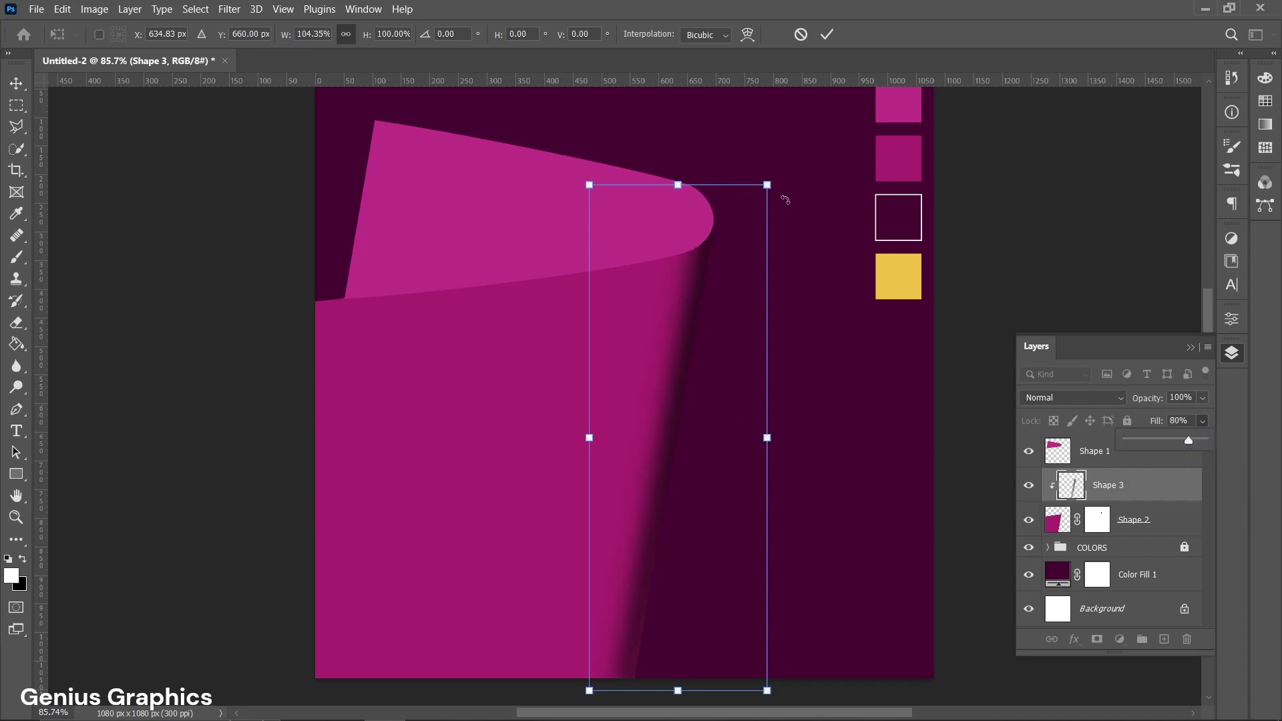
drag(786, 200, 780, 205)
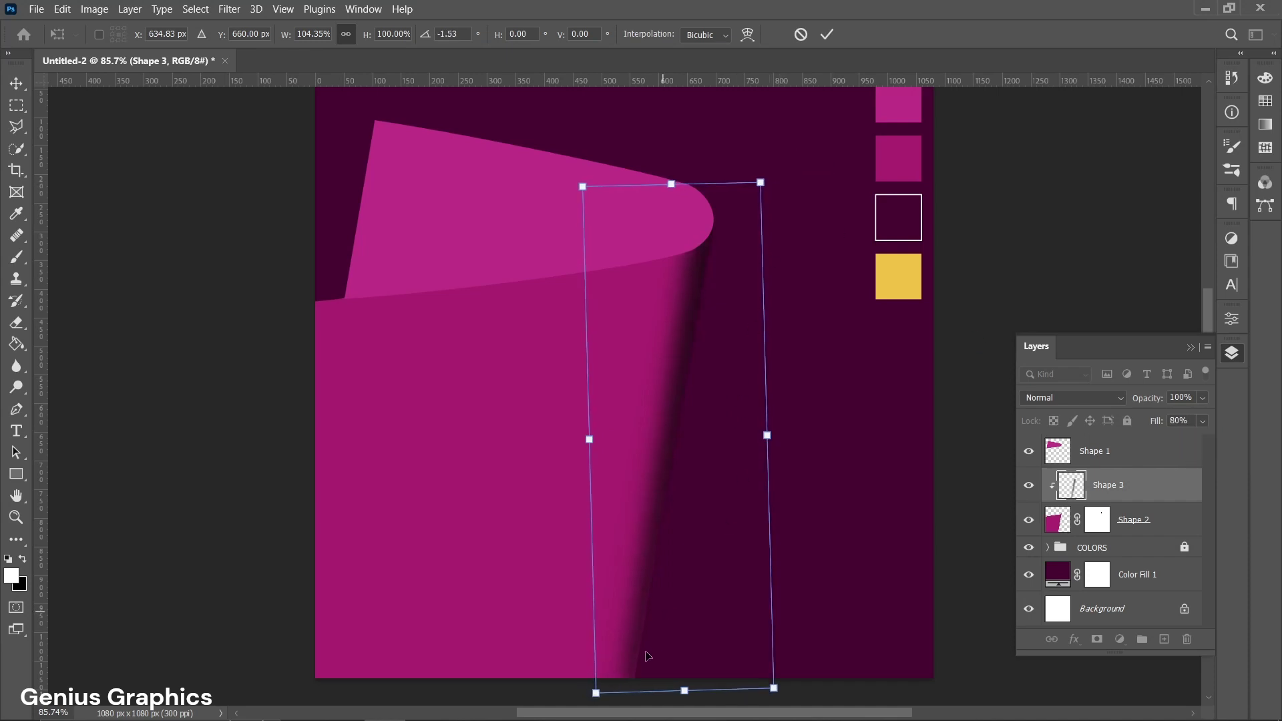
key(Escape)
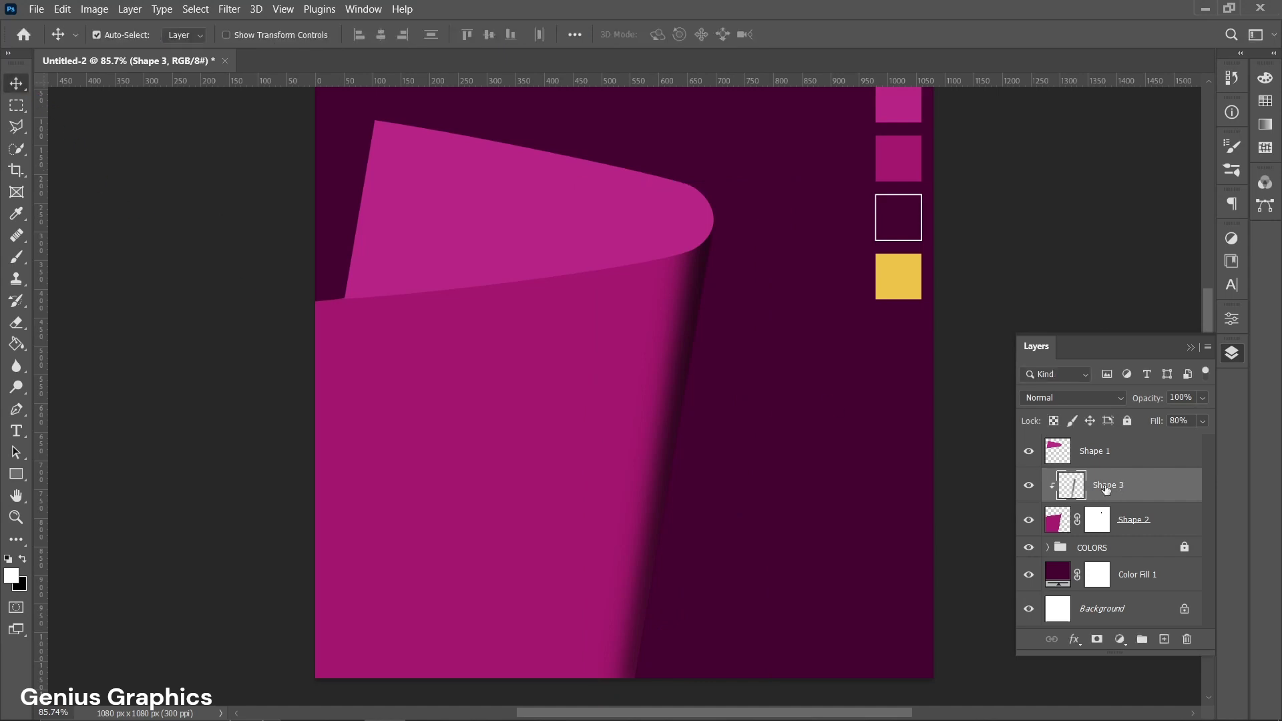
Enlarge the shadow evenly from its centre and commit the transform.
key(ctrl+t)
scroll(674, 669, down, 1)
drag(680, 675, 681, 684)
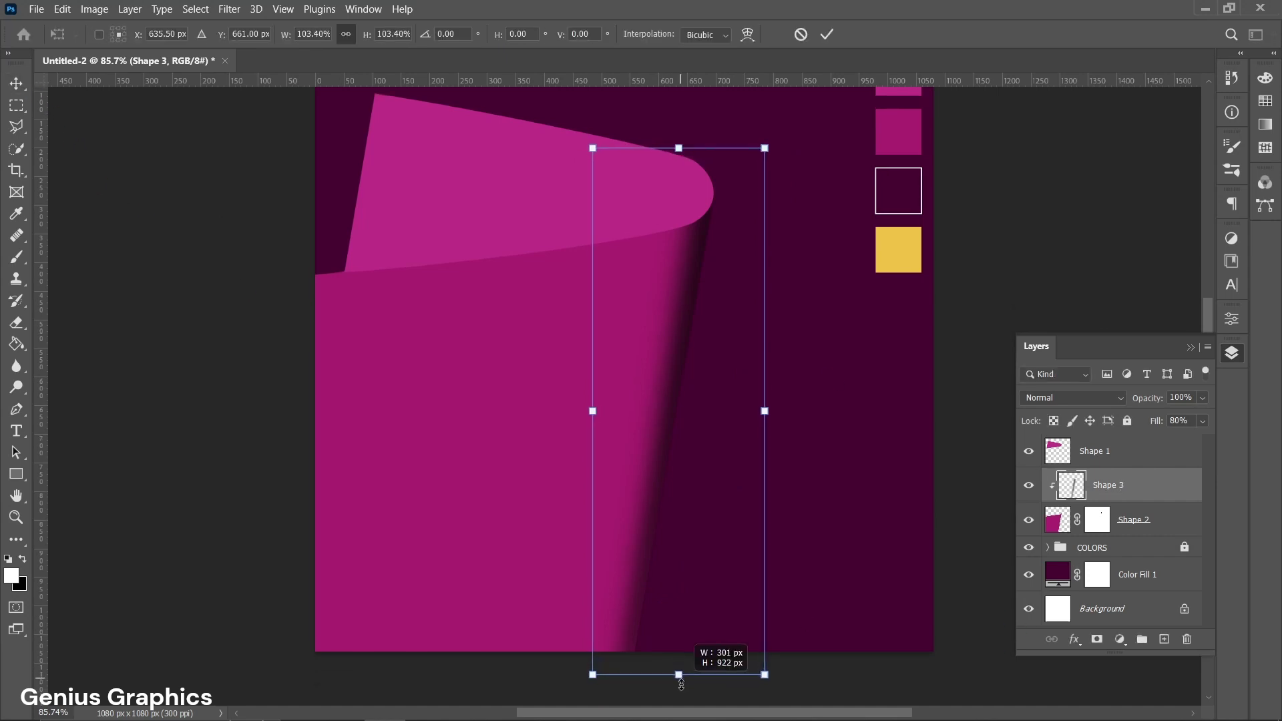
drag(763, 261, 766, 289)
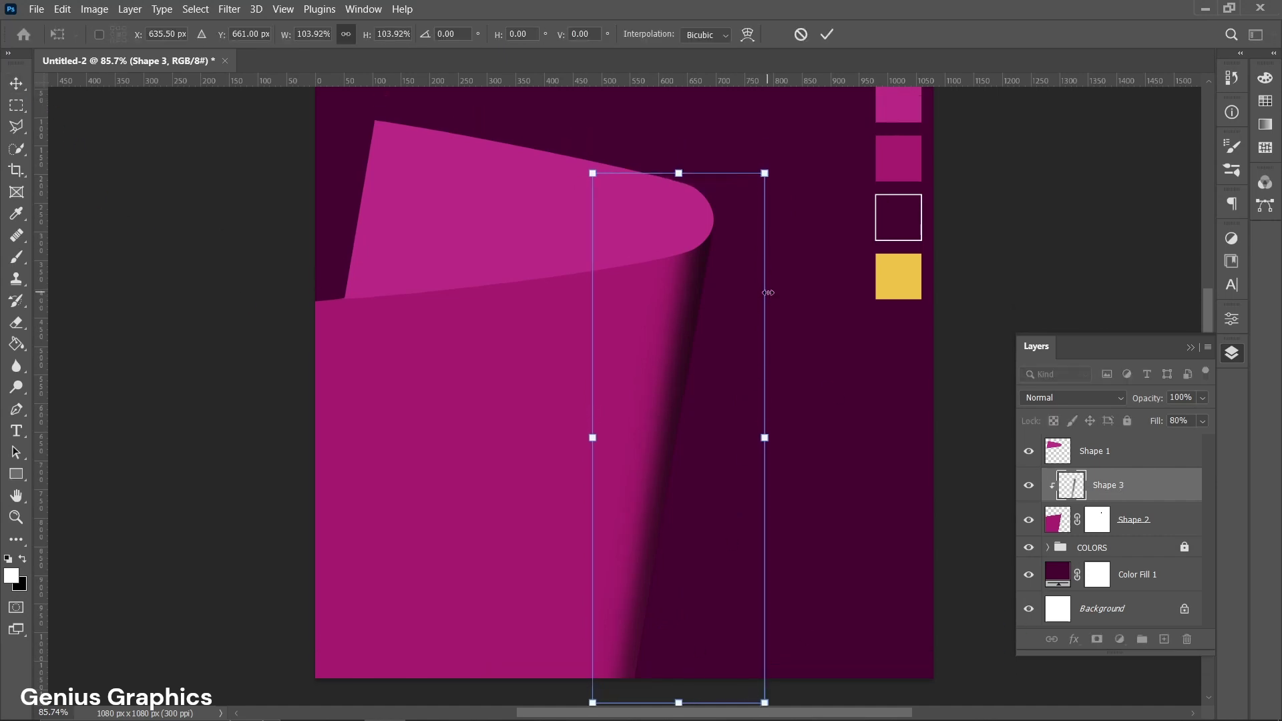
key(Return)
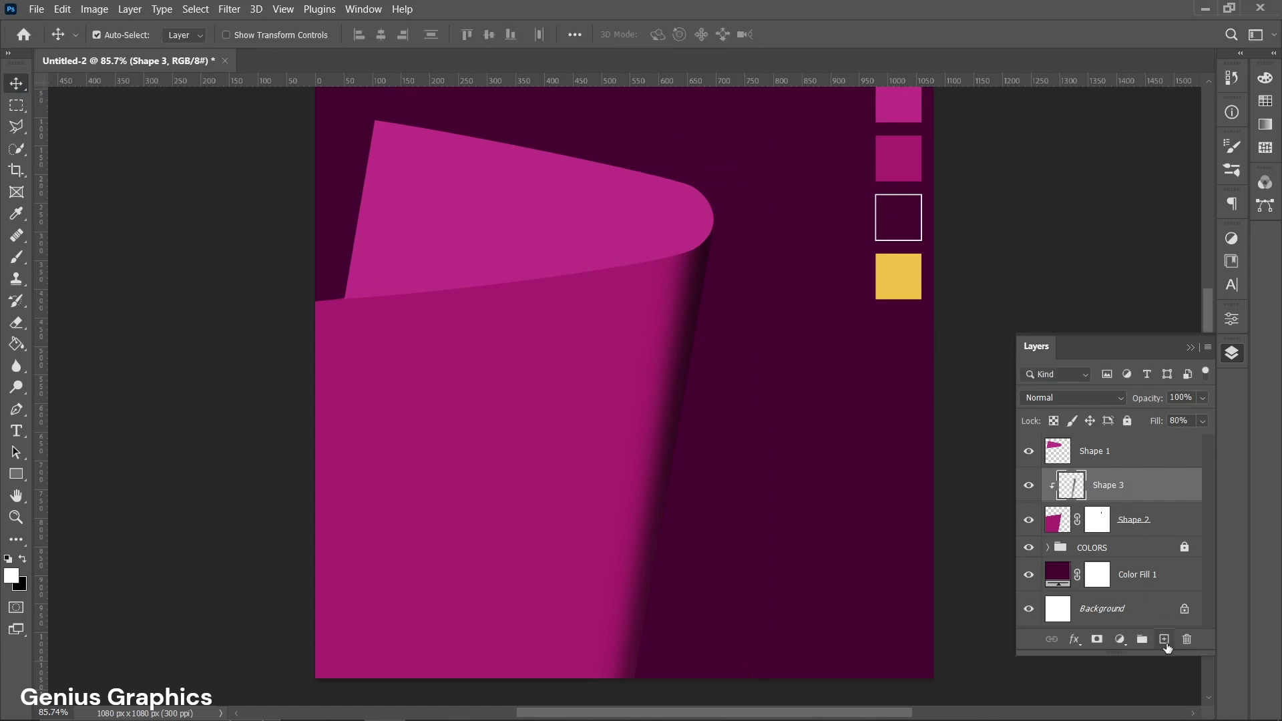
On a new clipped layer, draw a thin black triangle along the curl's edge.
click(1165, 641)
alt+click(1148, 497)
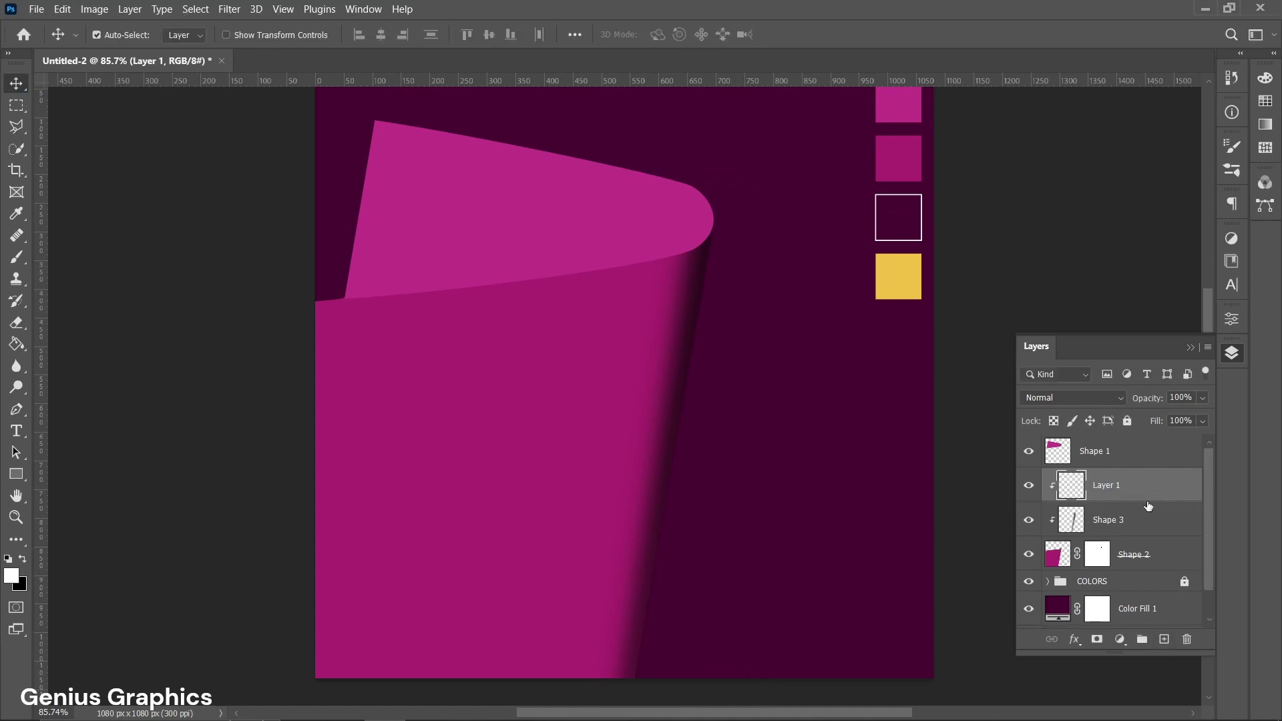
click(16, 409)
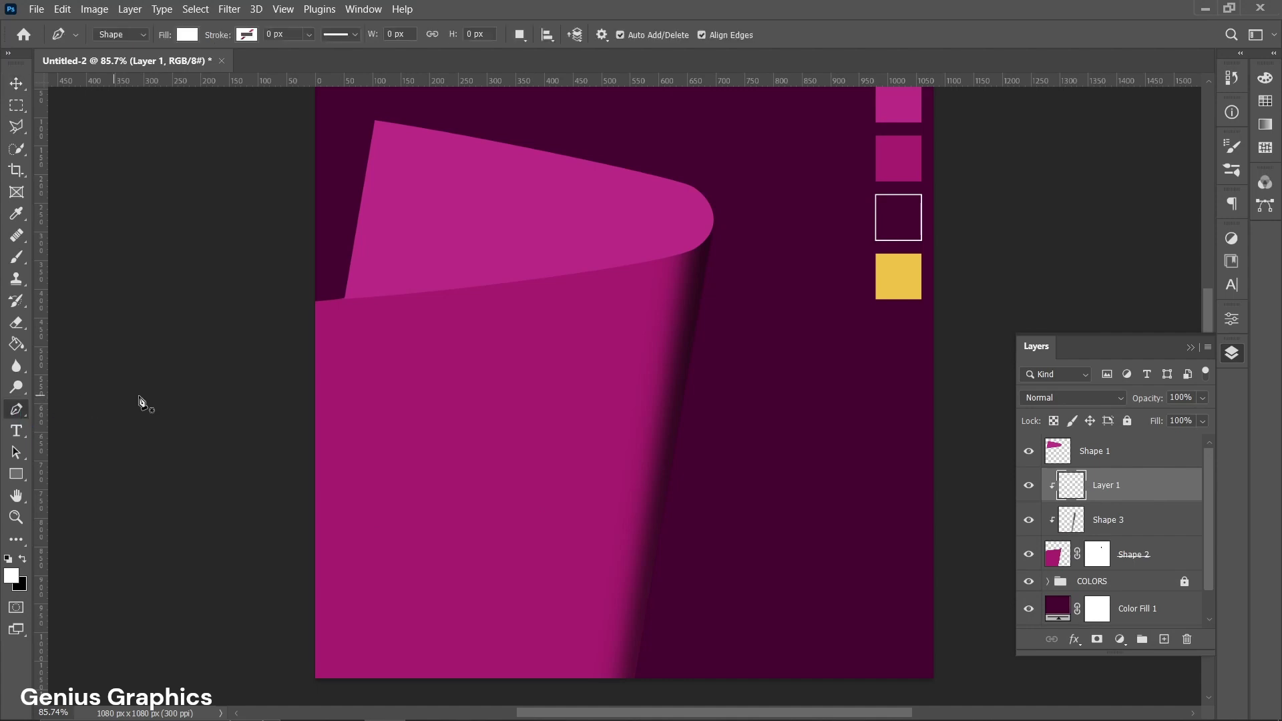
click(669, 257)
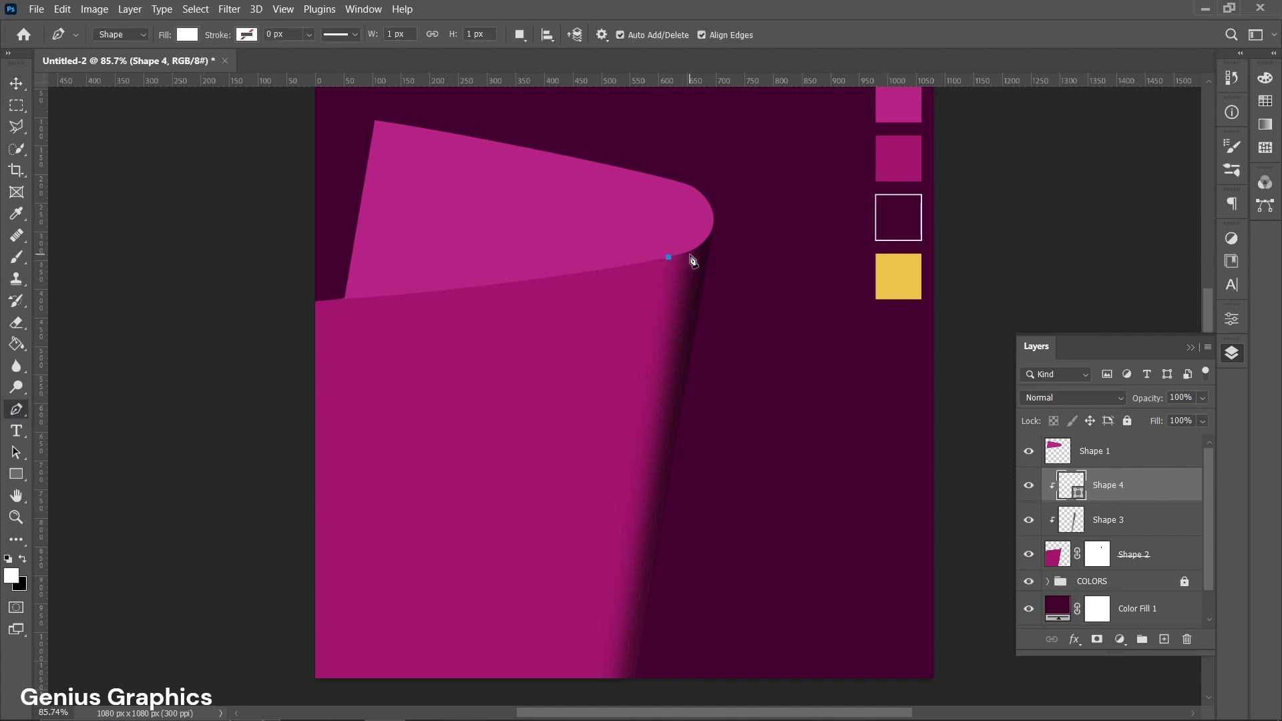
click(621, 657)
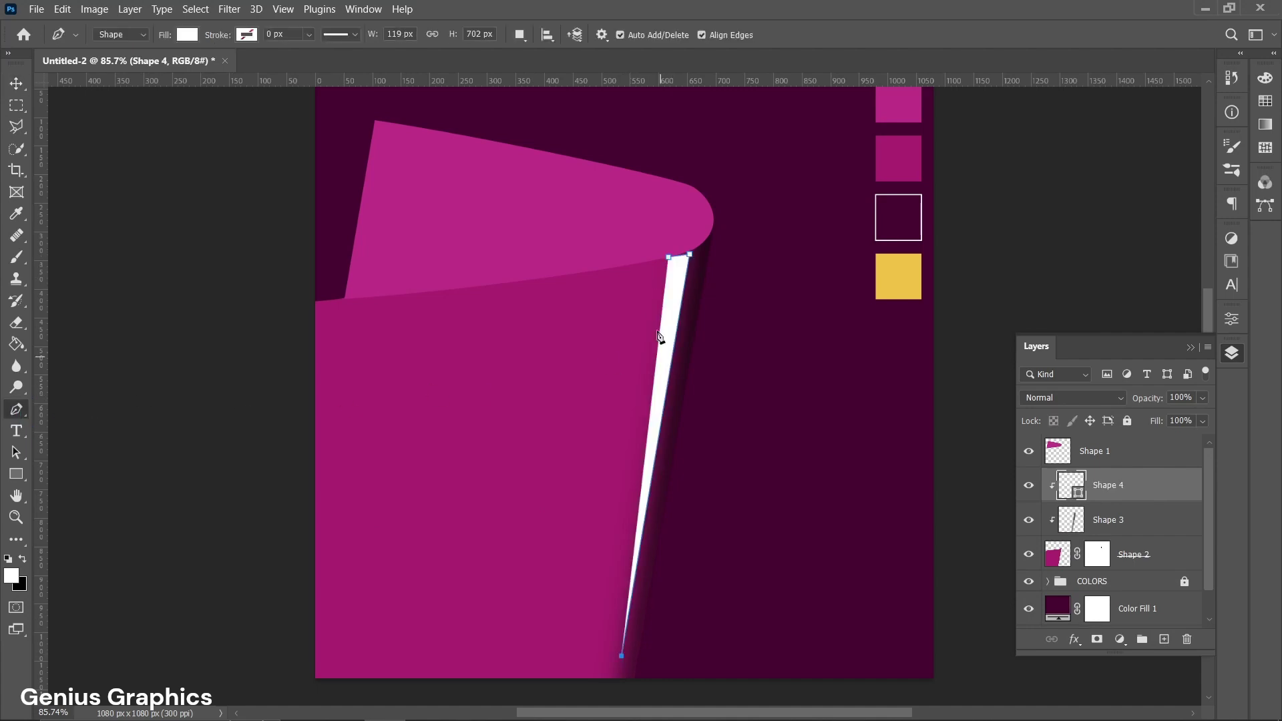
click(670, 258)
click(187, 35)
click(232, 122)
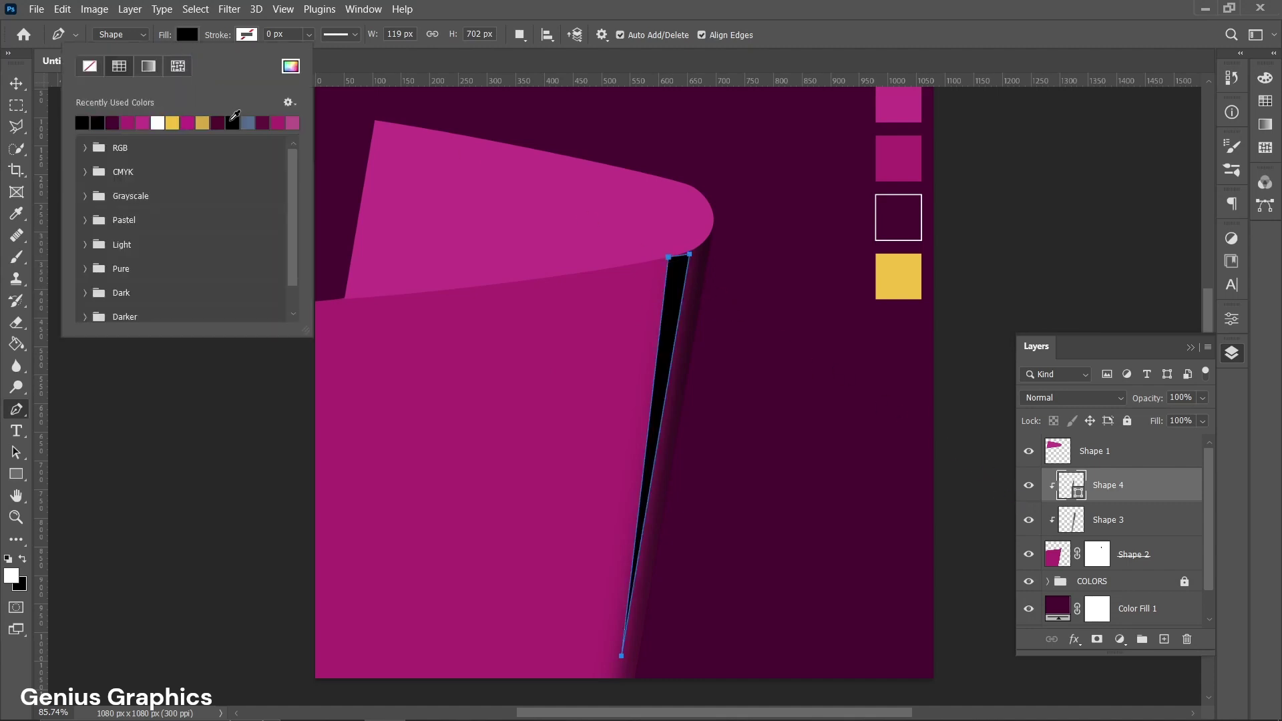
Blur the triangle 13.9 px, set its fill to 35%, and add an empty layer above.
click(229, 8)
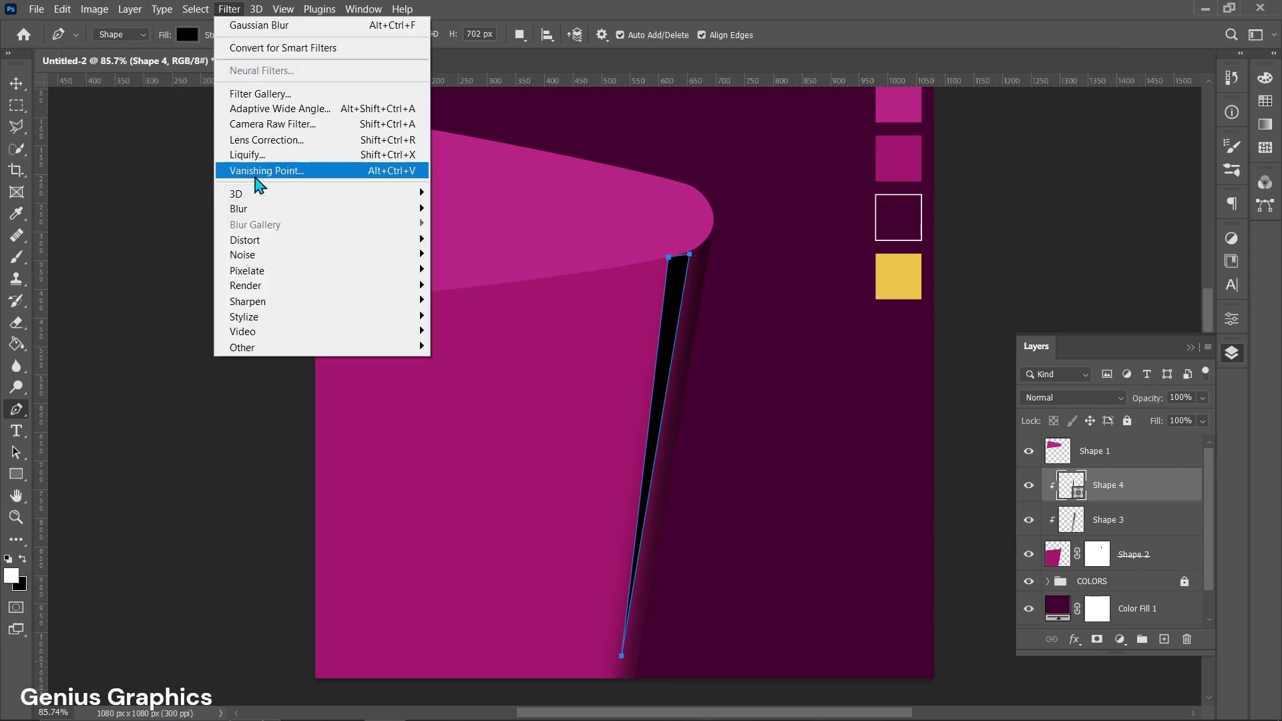
click(460, 271)
click(764, 292)
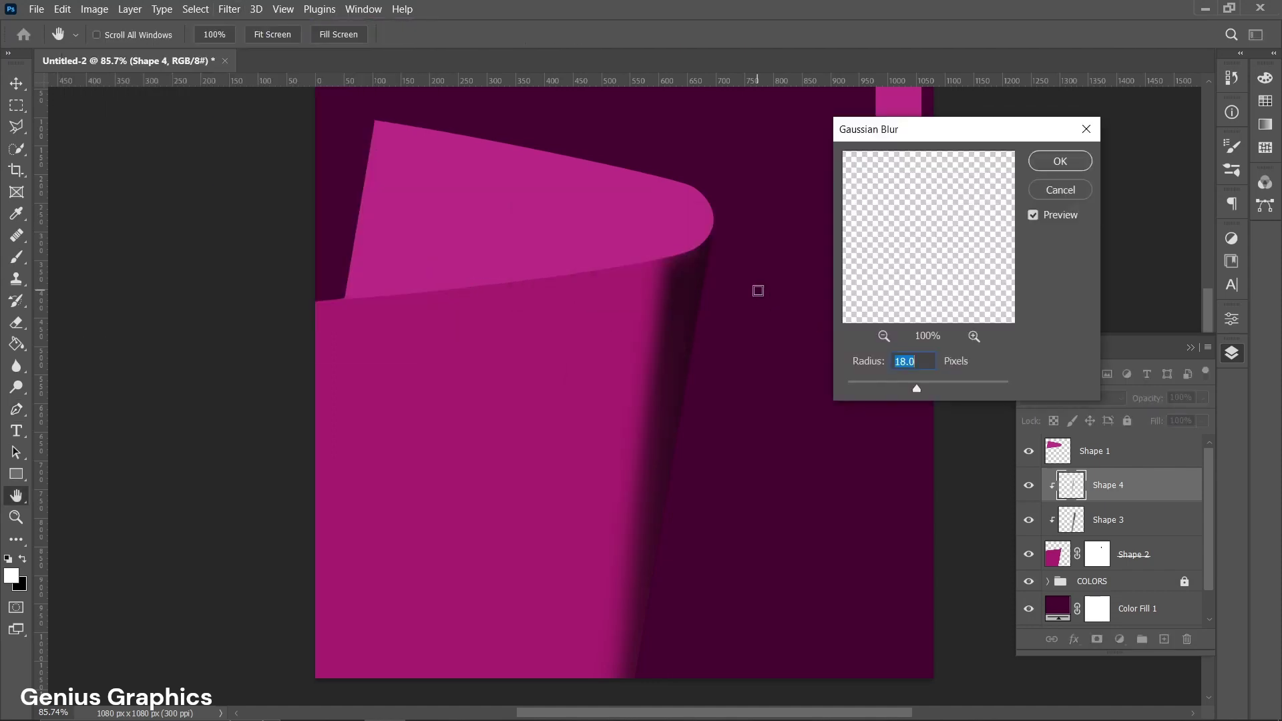
drag(915, 393, 913, 389)
click(1066, 166)
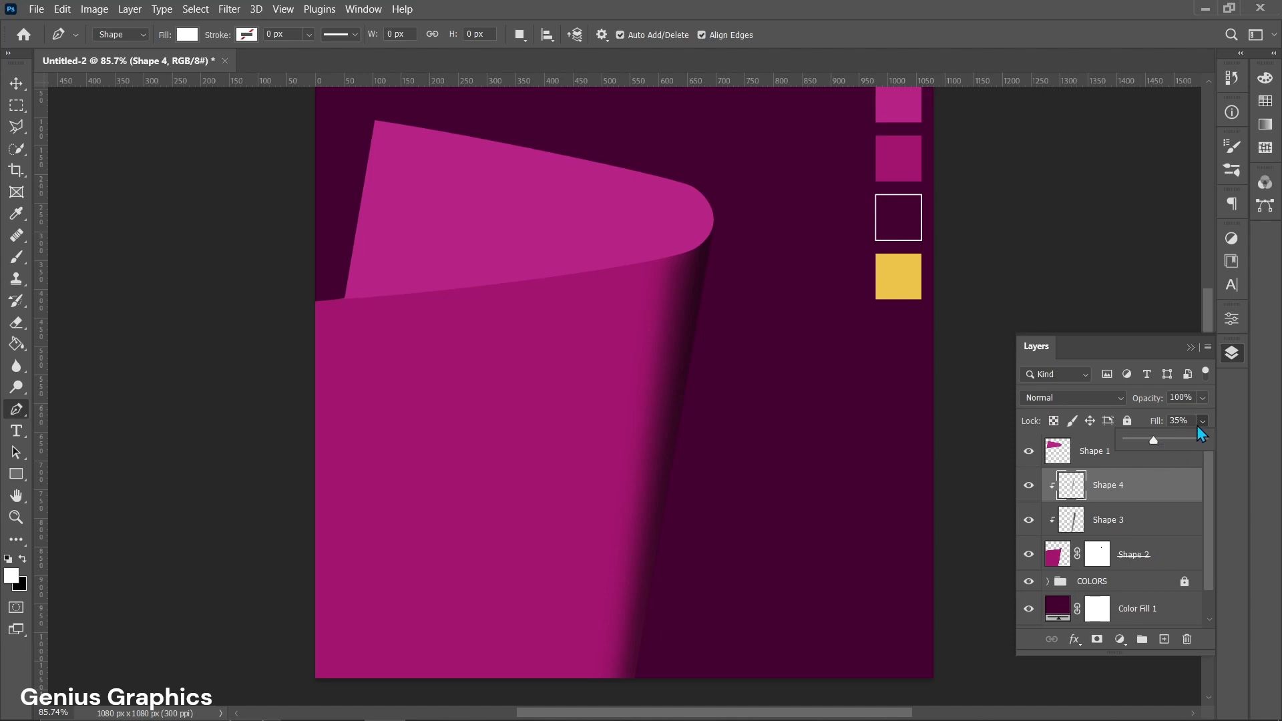
click(1166, 485)
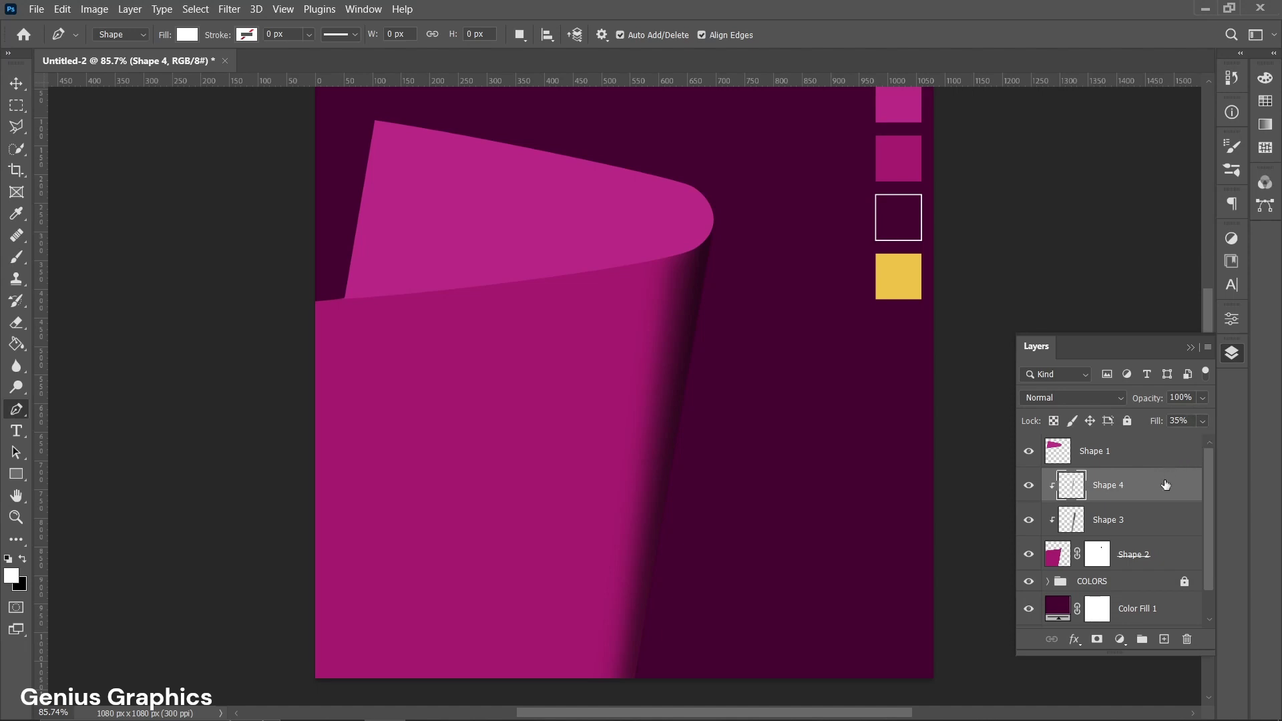
click(1164, 640)
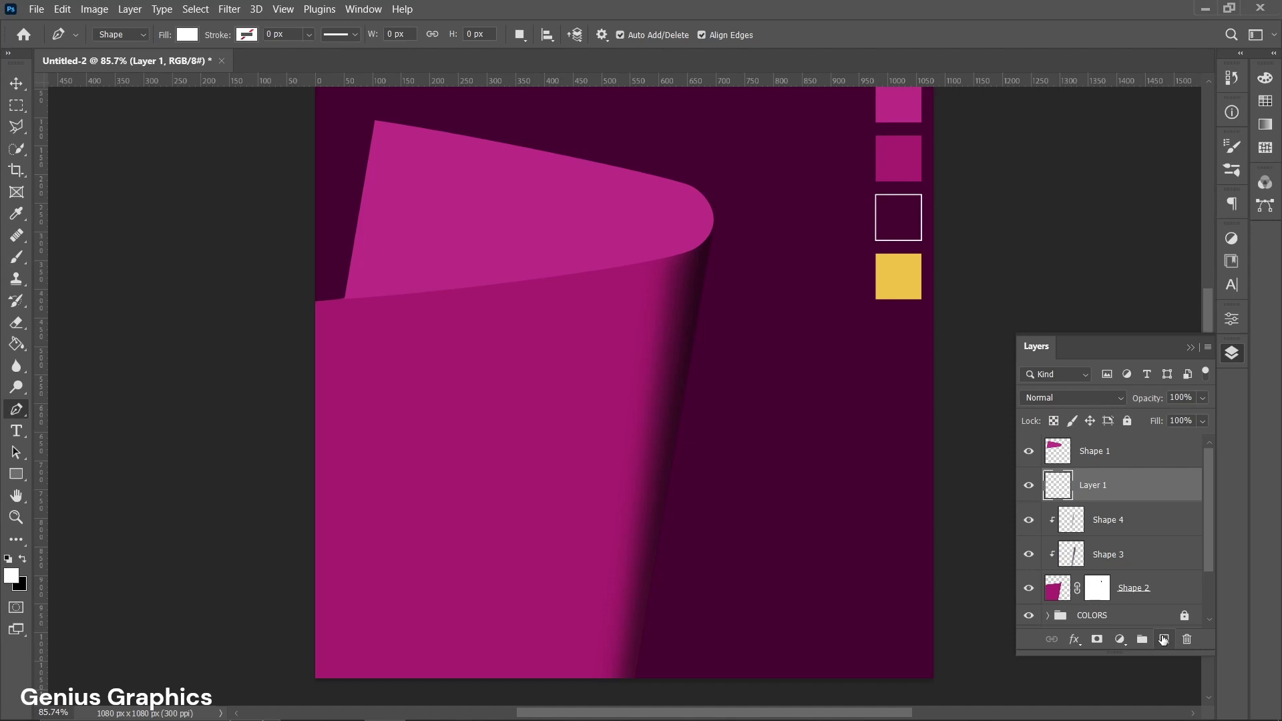
Clip Layer 1 to the paper and draw a thin white triangle along the curl's edge.
alt+click(1142, 505)
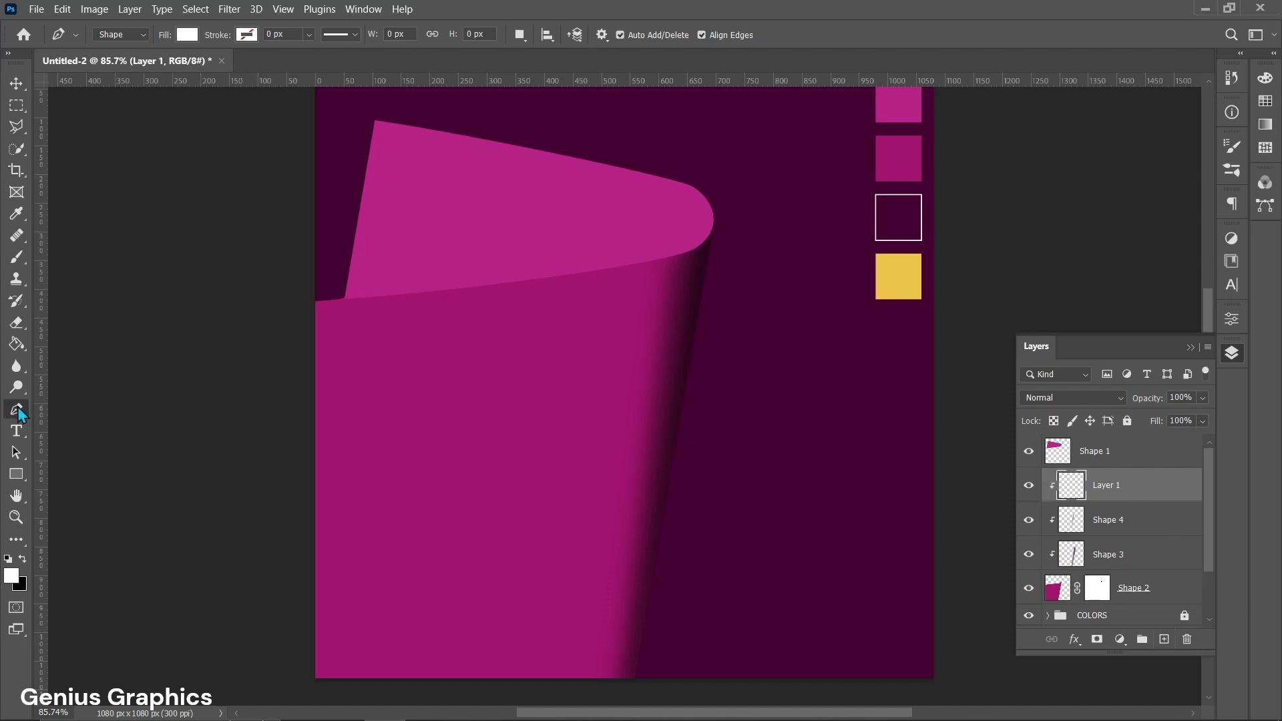
click(624, 258)
click(663, 257)
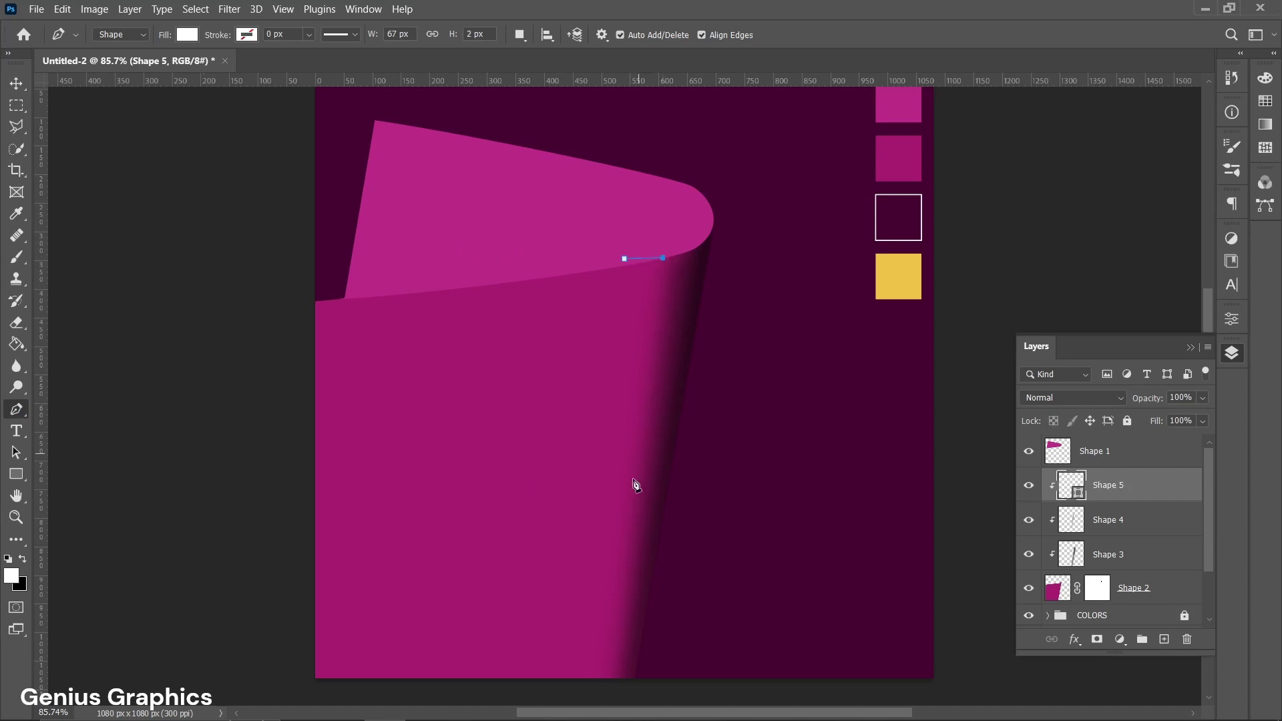
click(624, 547)
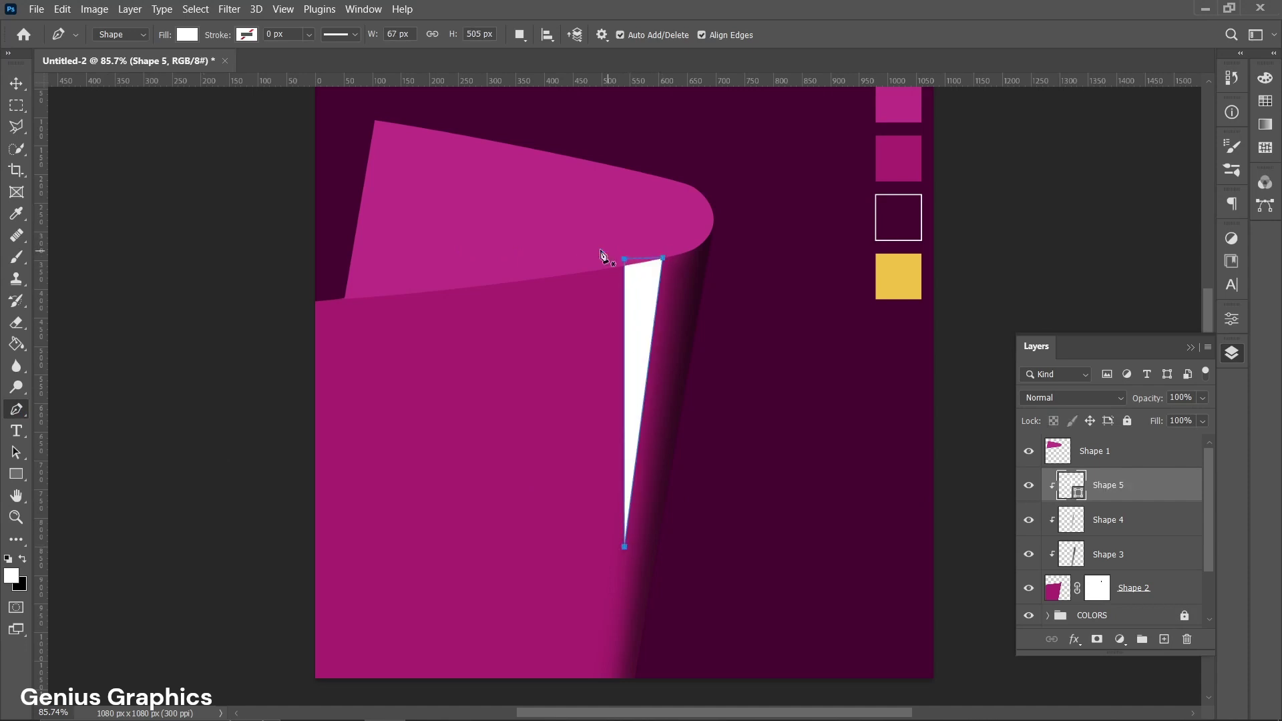
Rasterize the triangle and apply a 19.4 px Gaussian Blur to soften it.
click(231, 9)
mouse_move(300, 209)
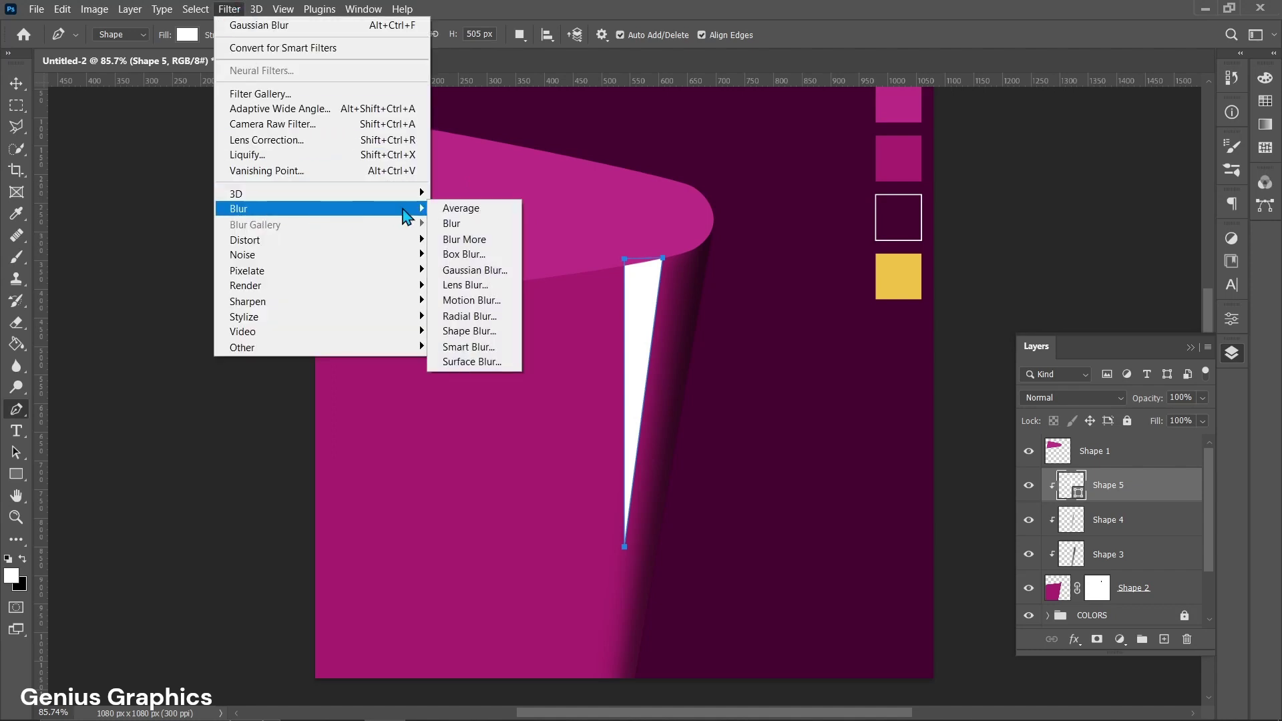
click(467, 270)
click(749, 289)
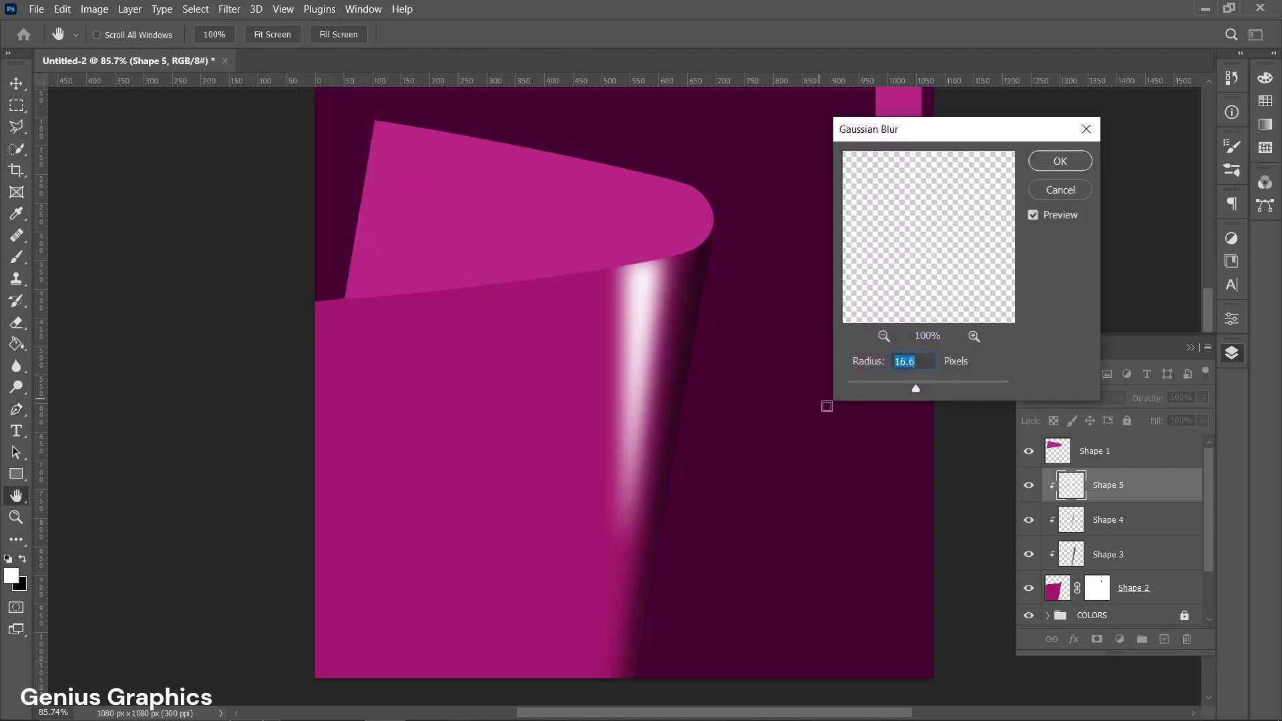
click(916, 390)
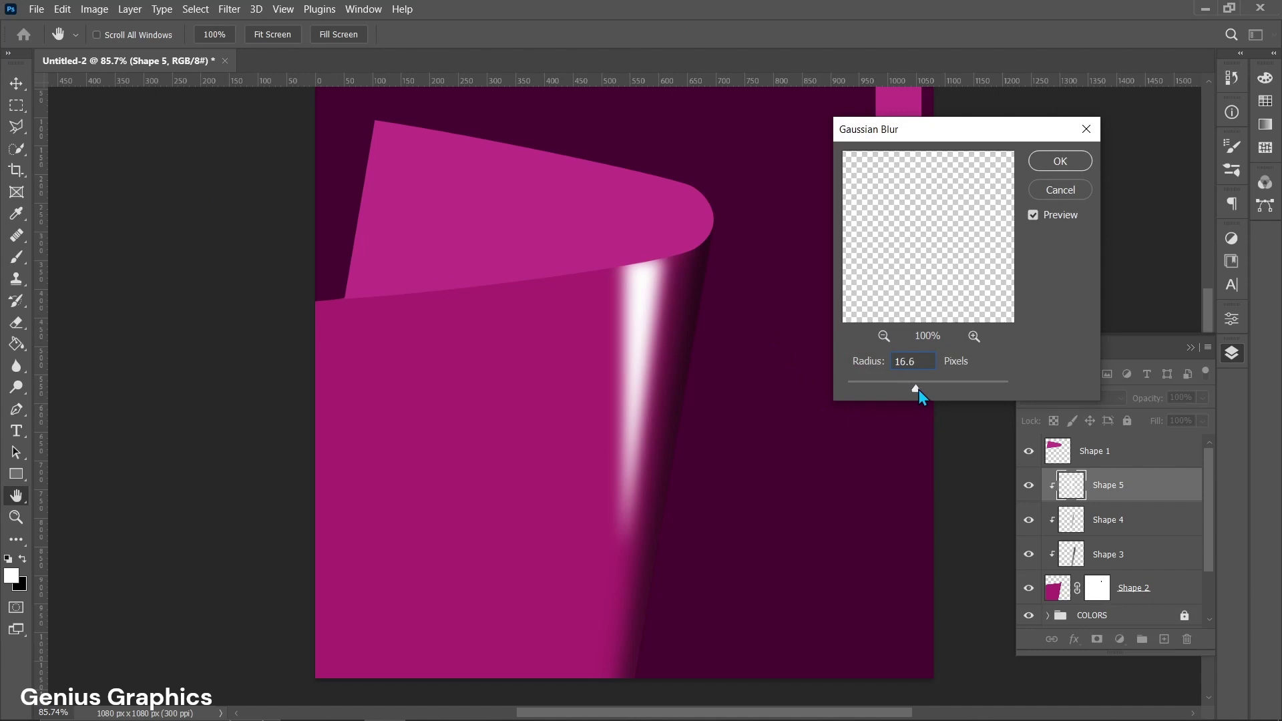
drag(918, 390, 921, 391)
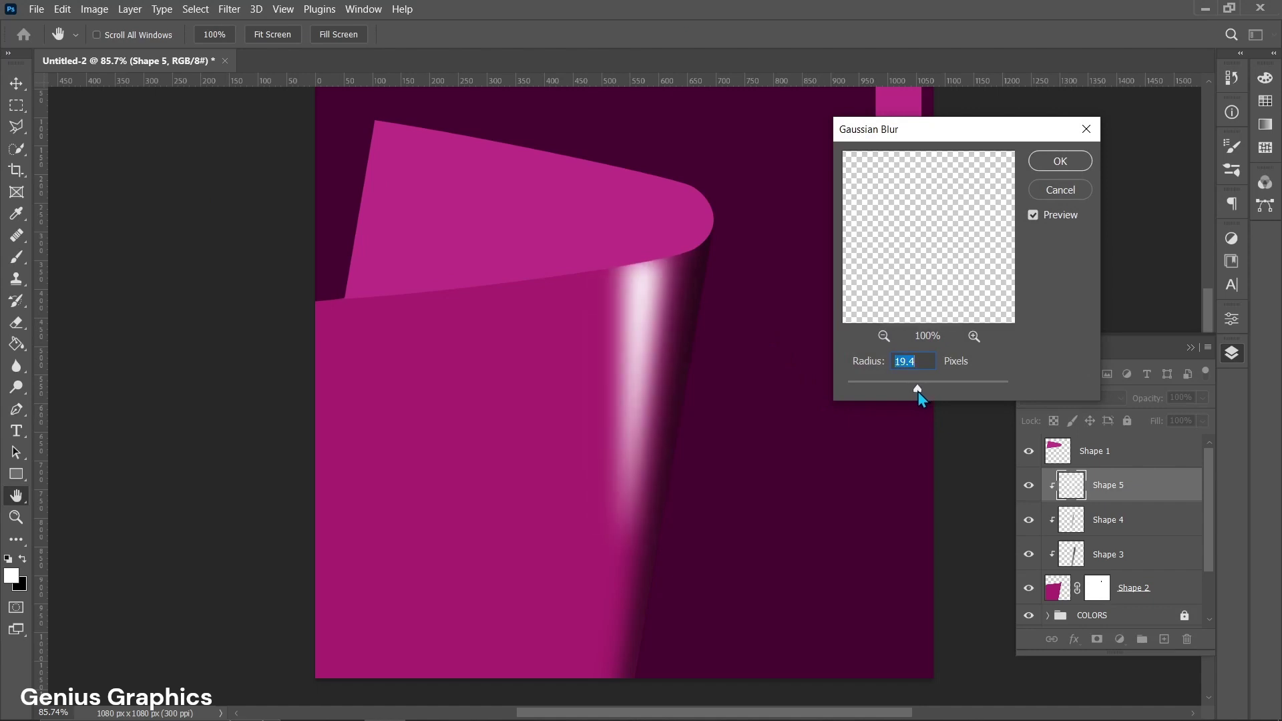
click(1050, 172)
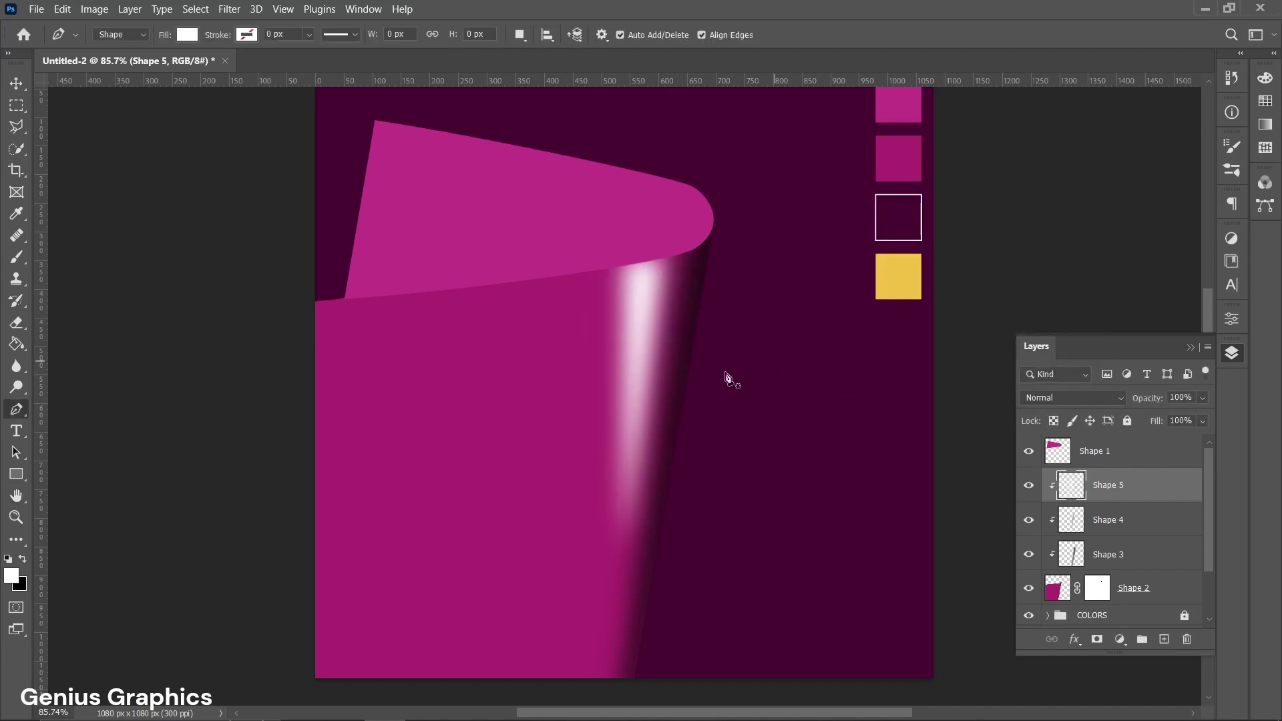
Rotate, scale and move the blurred highlight so it follows the curl's fold.
key(ctrl+t)
drag(704, 576, 701, 577)
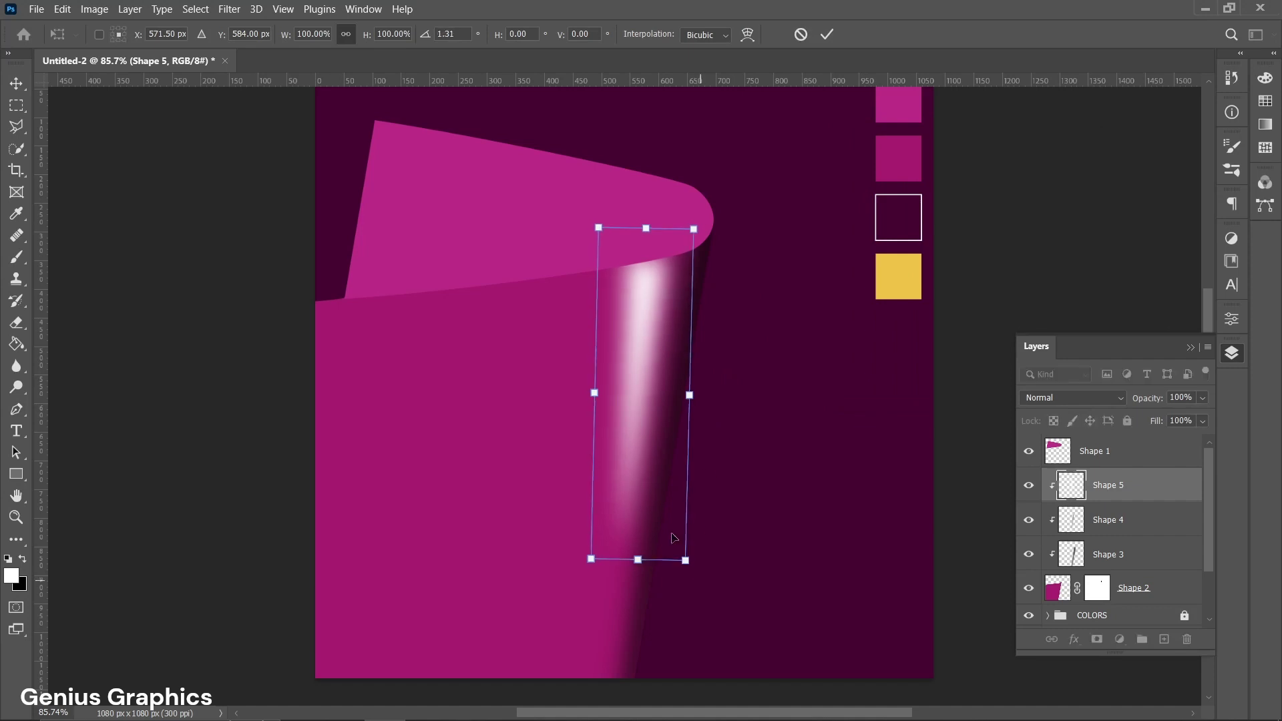
drag(639, 395, 643, 395)
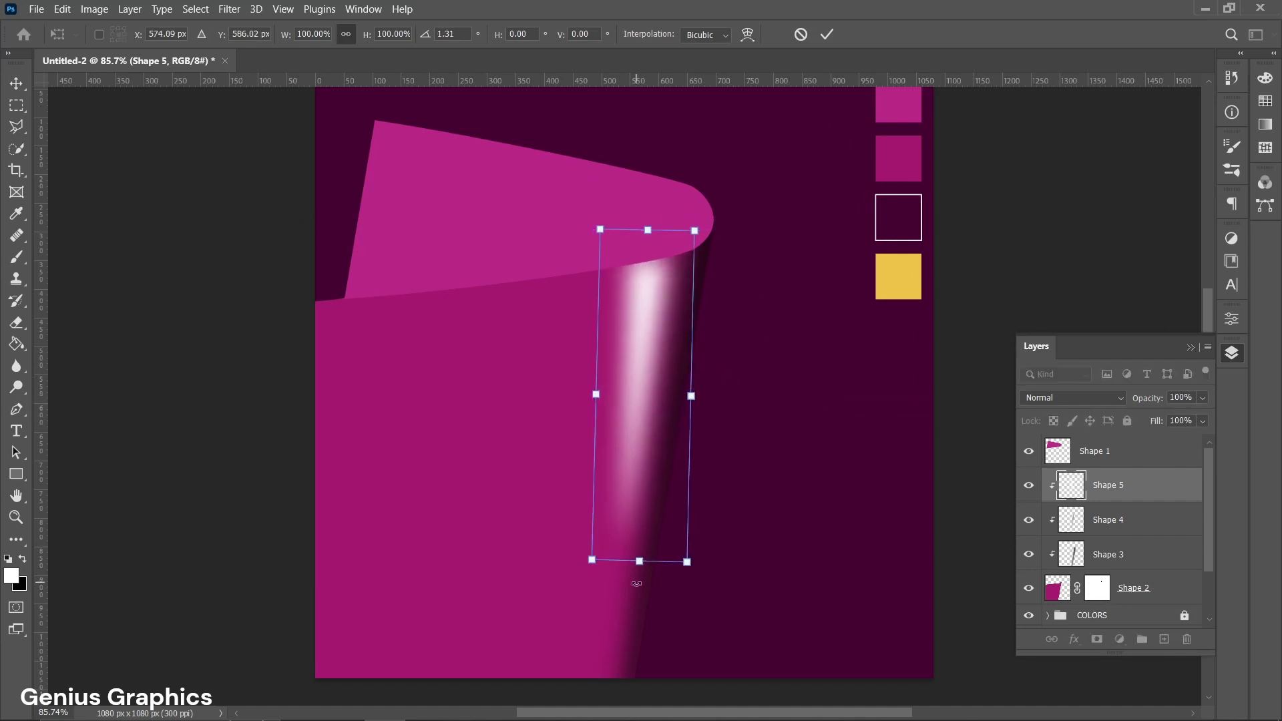
mouse_move(640, 561)
mouse_down()
mouse_move(636, 579)
mouse_move(698, 599)
mouse_up()
drag(660, 321, 656, 323)
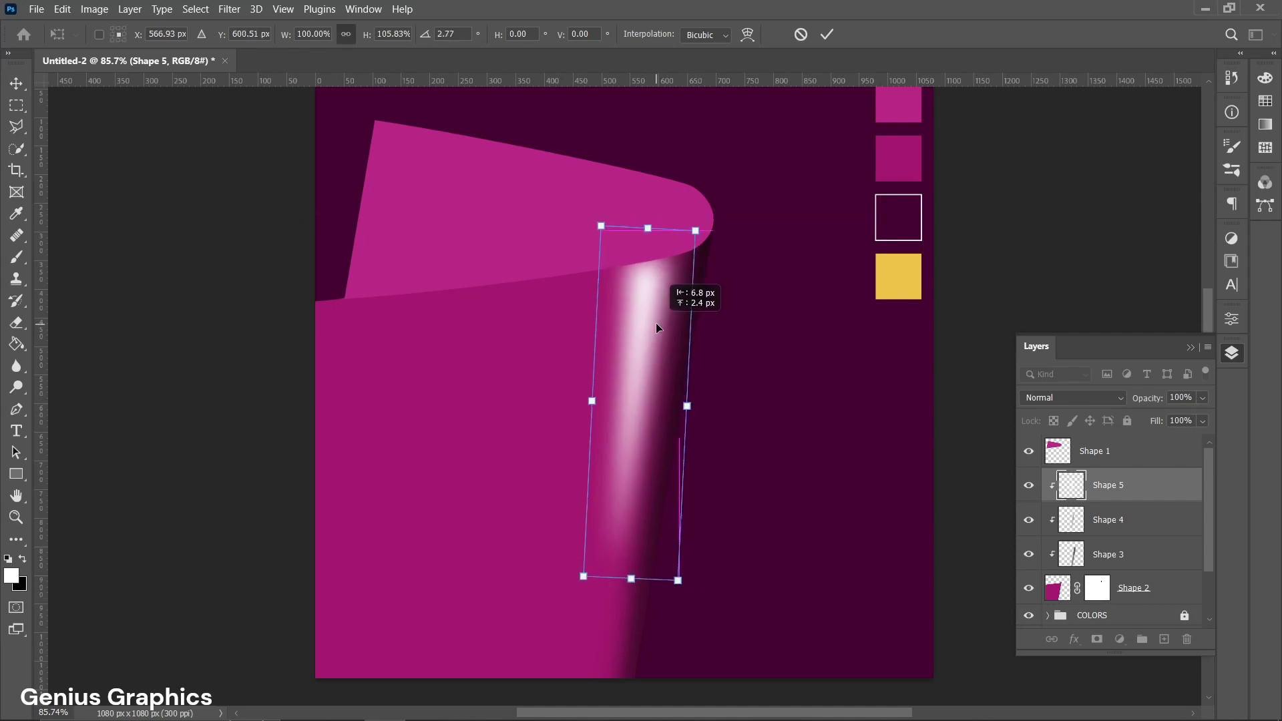
key(Return)
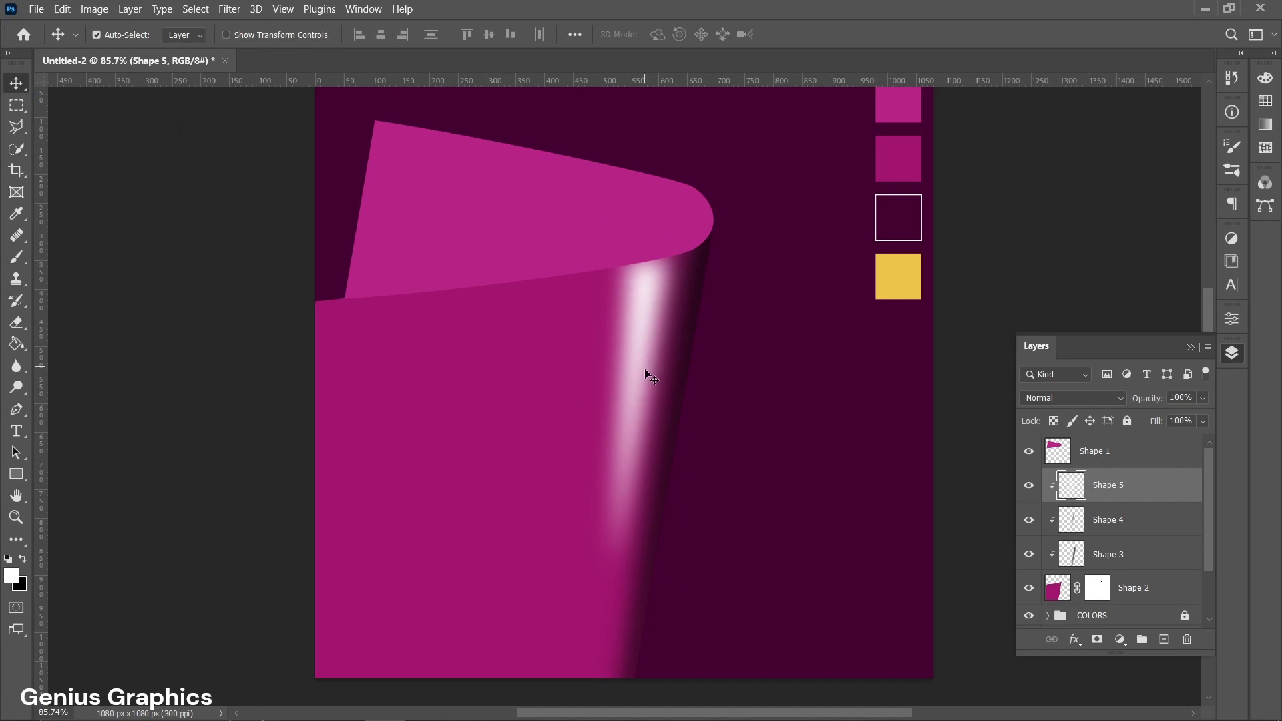
key(ctrl+t)
drag(740, 608, 735, 586)
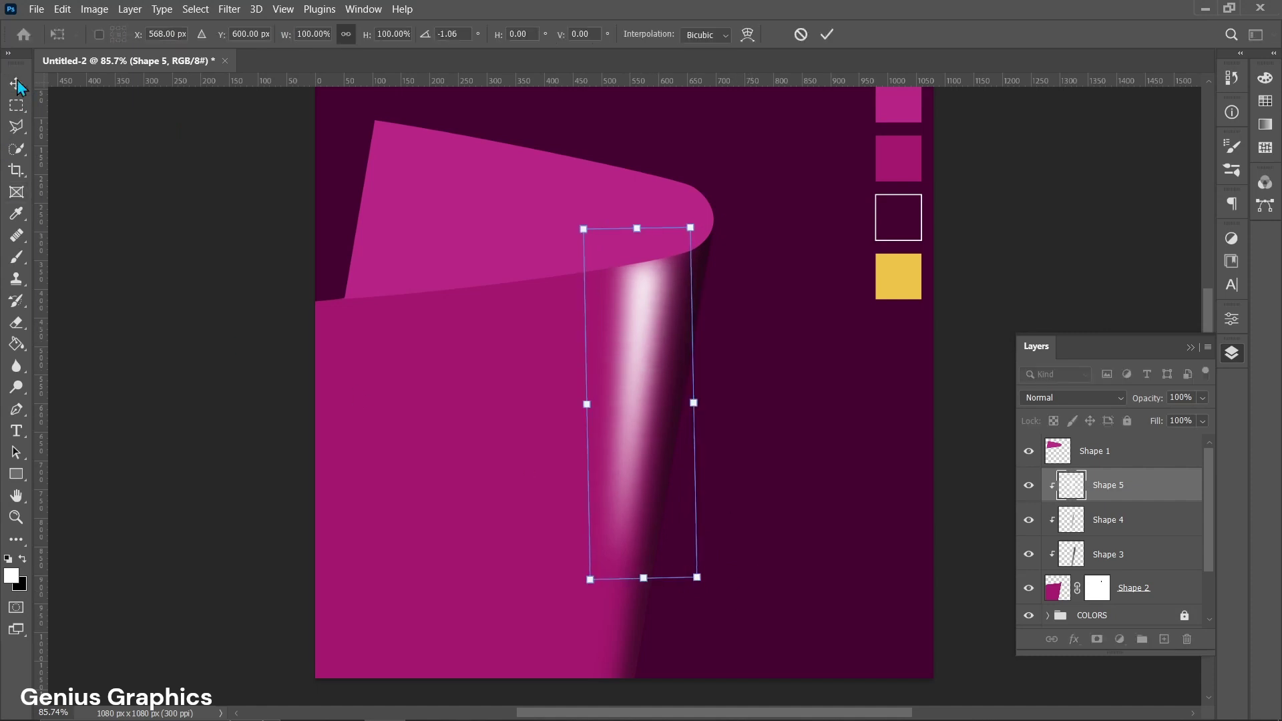
key(Return)
Dim the highlight to about 51% Fill and 87% Opacity, then select the plum backdrop.
click(1202, 421)
drag(1206, 439, 1162, 446)
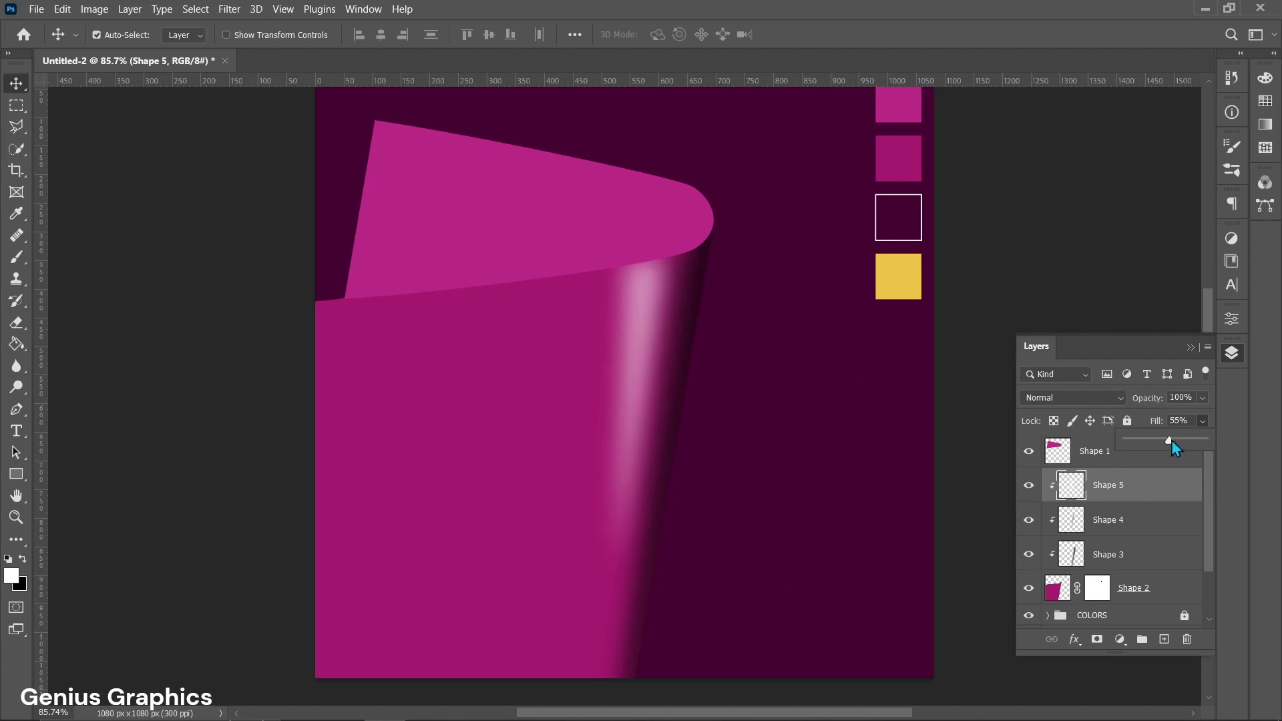
click(1203, 398)
drag(1190, 423, 1190, 425)
scroll(818, 447, down, 1)
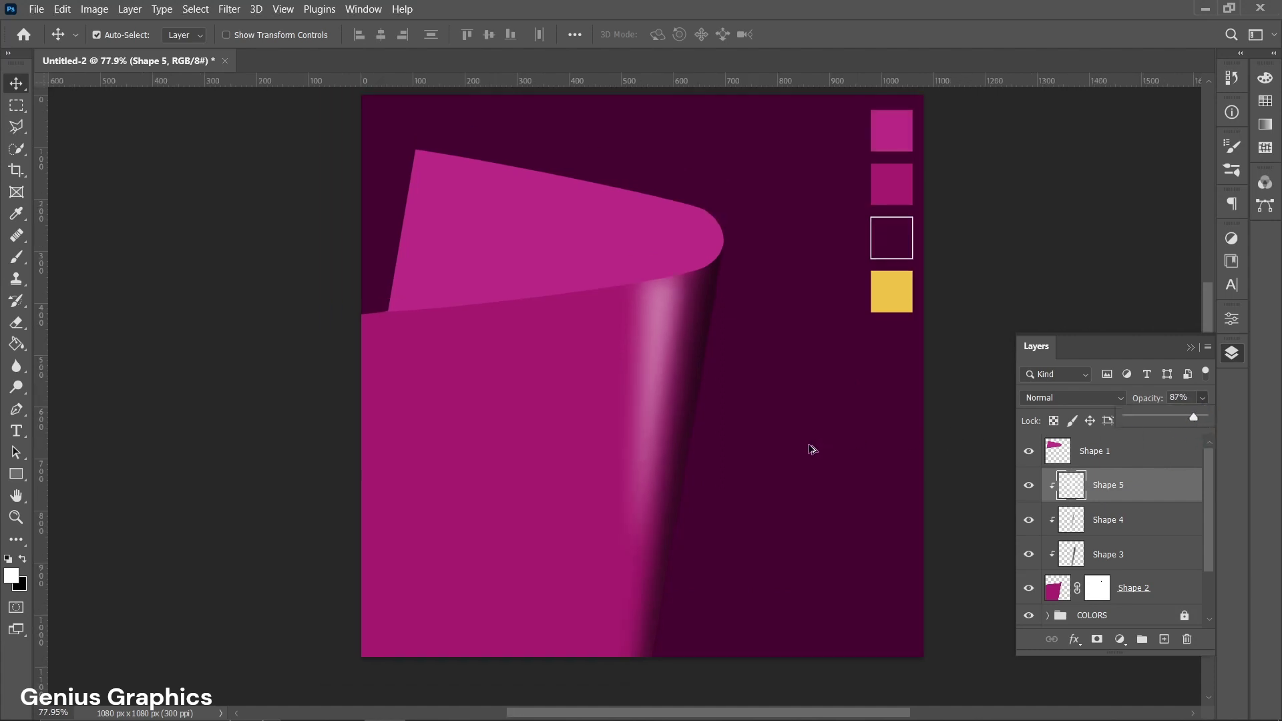
drag(661, 342, 729, 412)
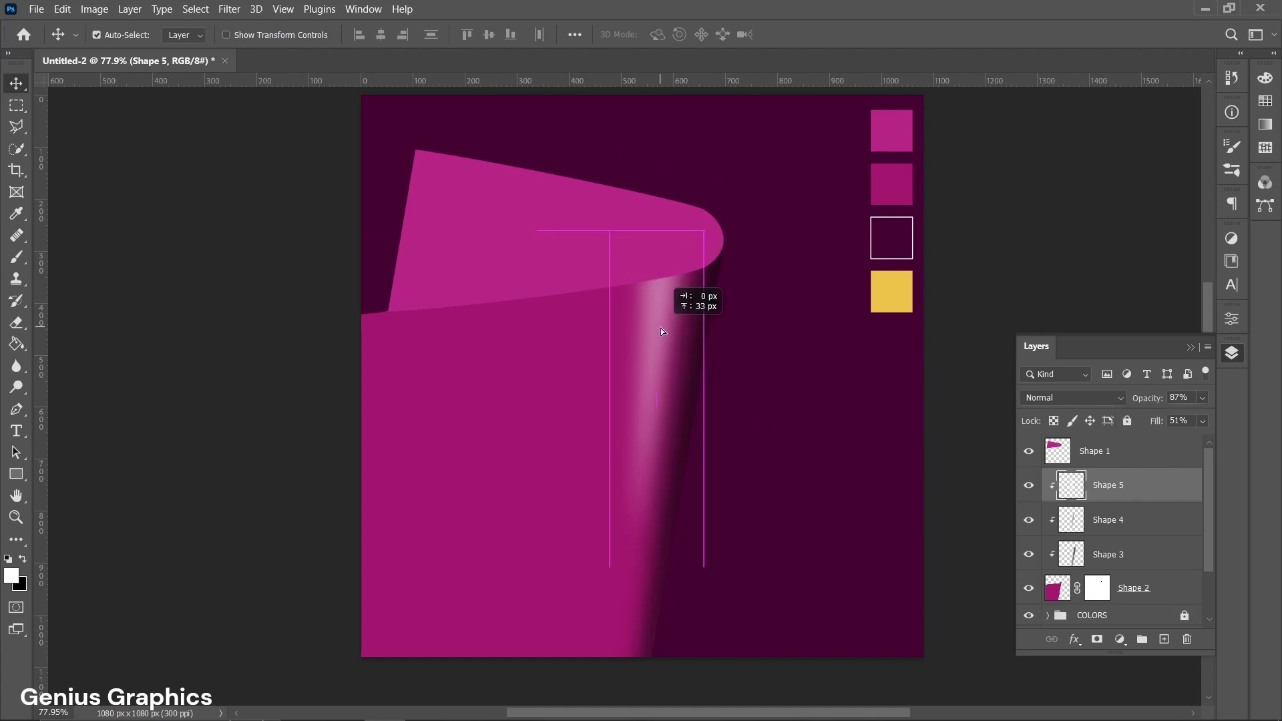
click(760, 472)
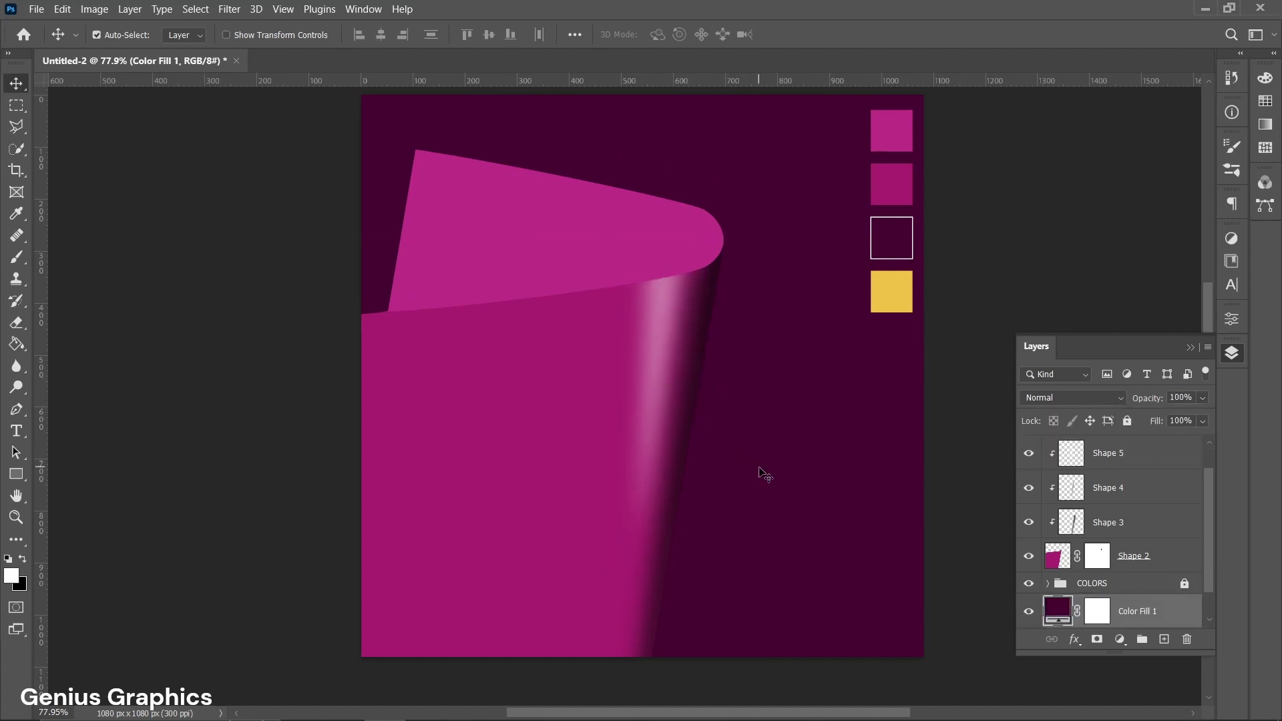
Add a new clipped layer above the Shape 5 highlight.
click(558, 431)
scroll(1129, 501, up, 1)
click(1115, 495)
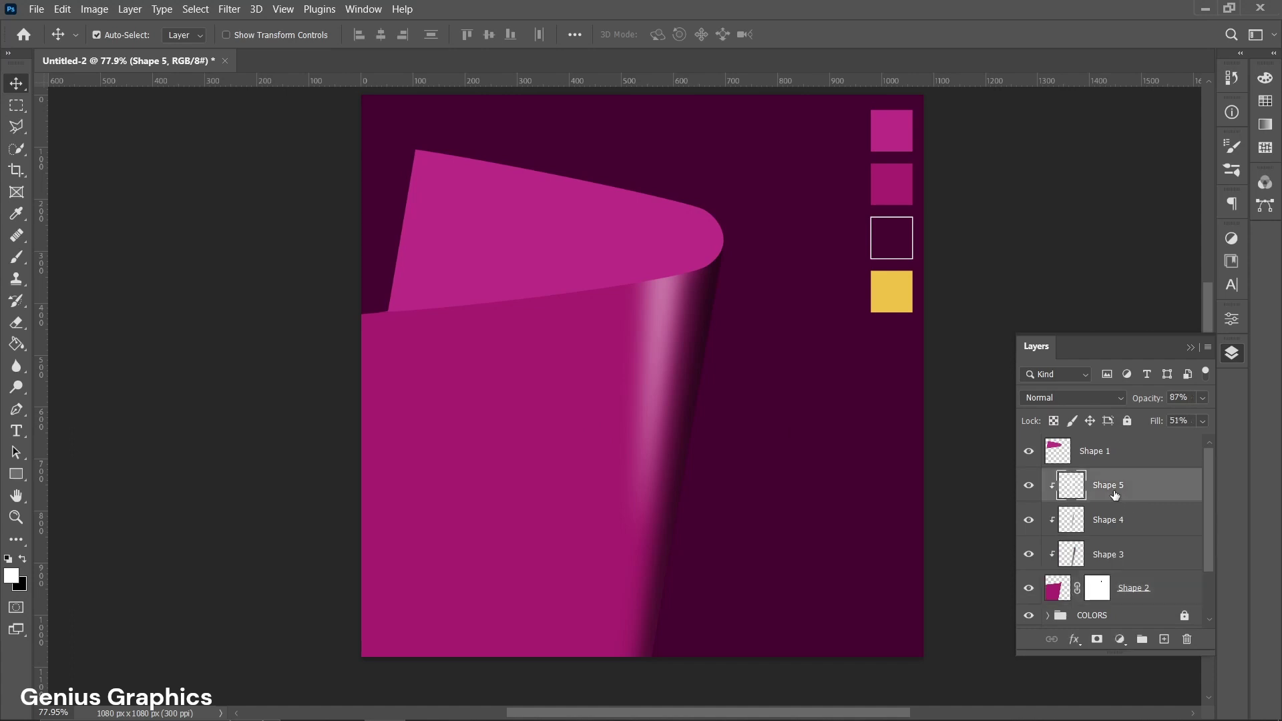
click(1164, 639)
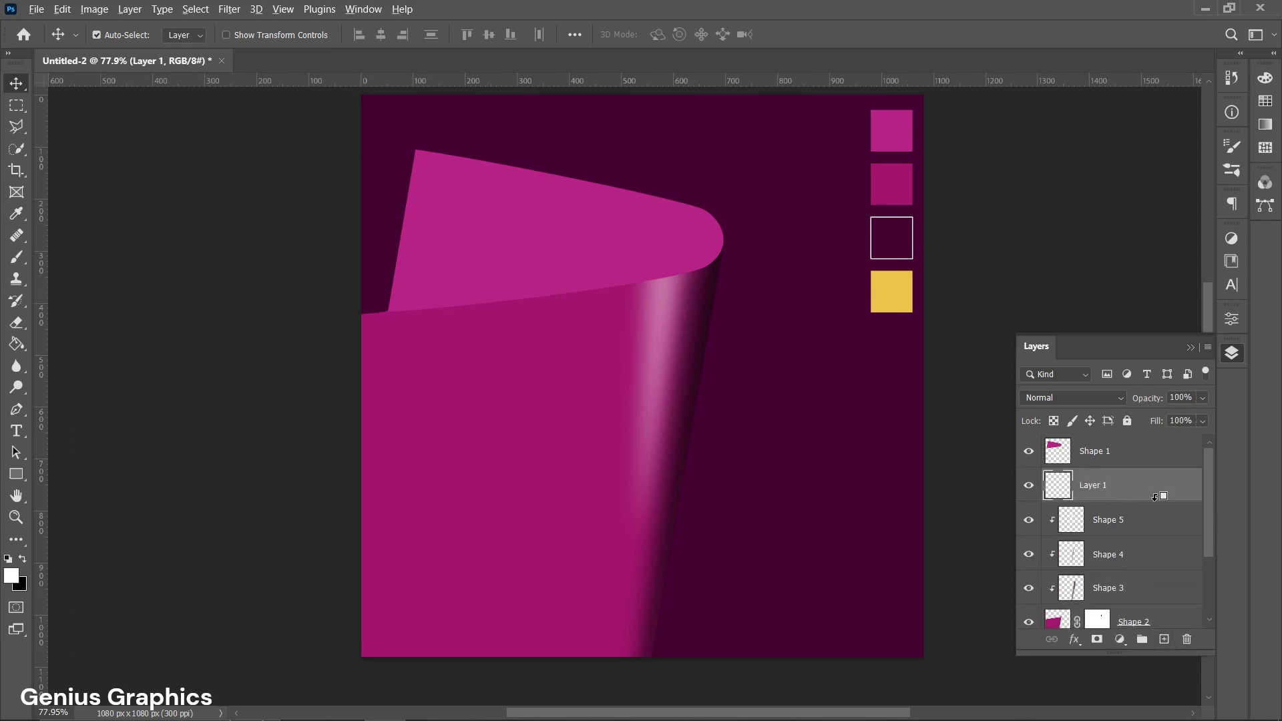
Draw a thin black strip down the front paper's left edge.
click(17, 410)
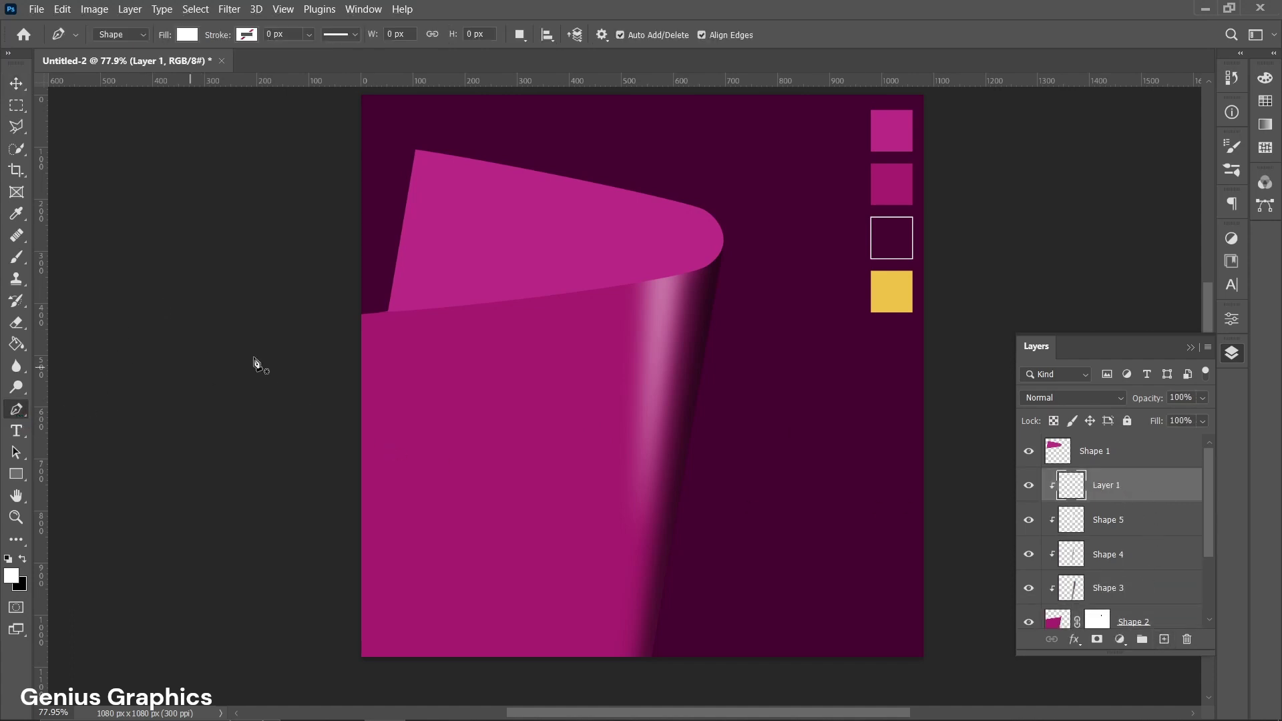
click(352, 312)
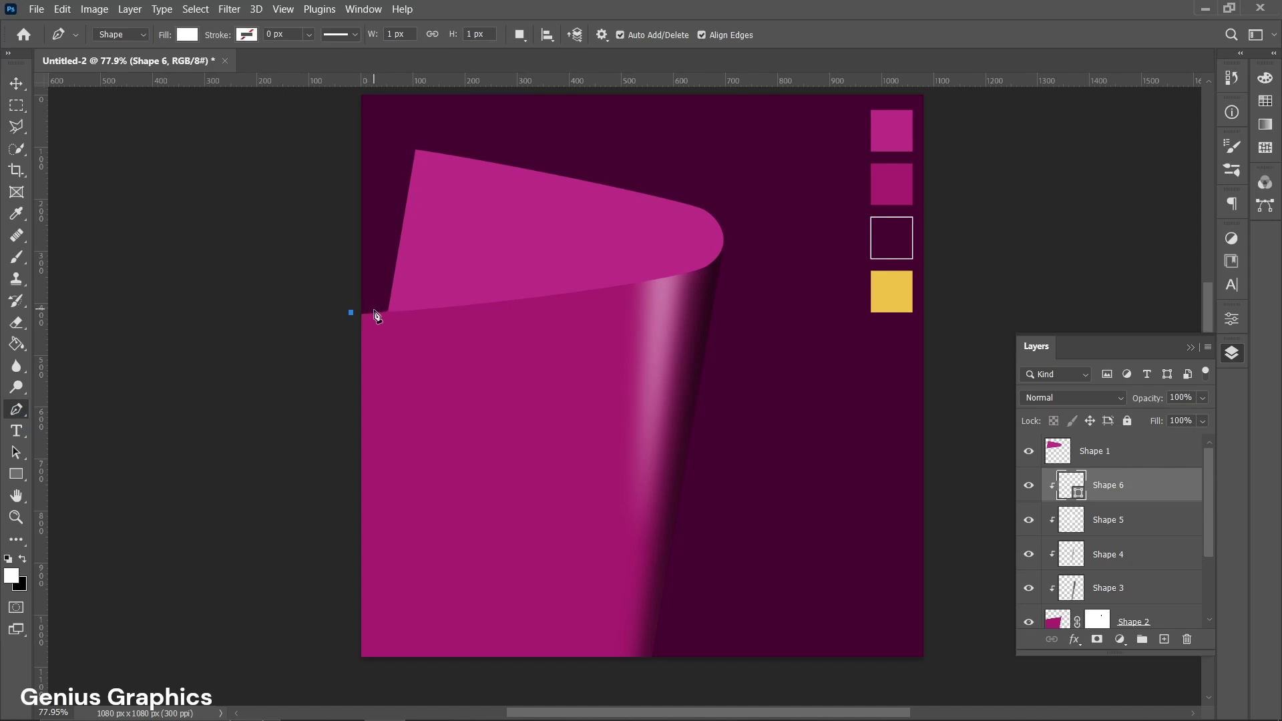
click(375, 309)
drag(369, 668, 342, 677)
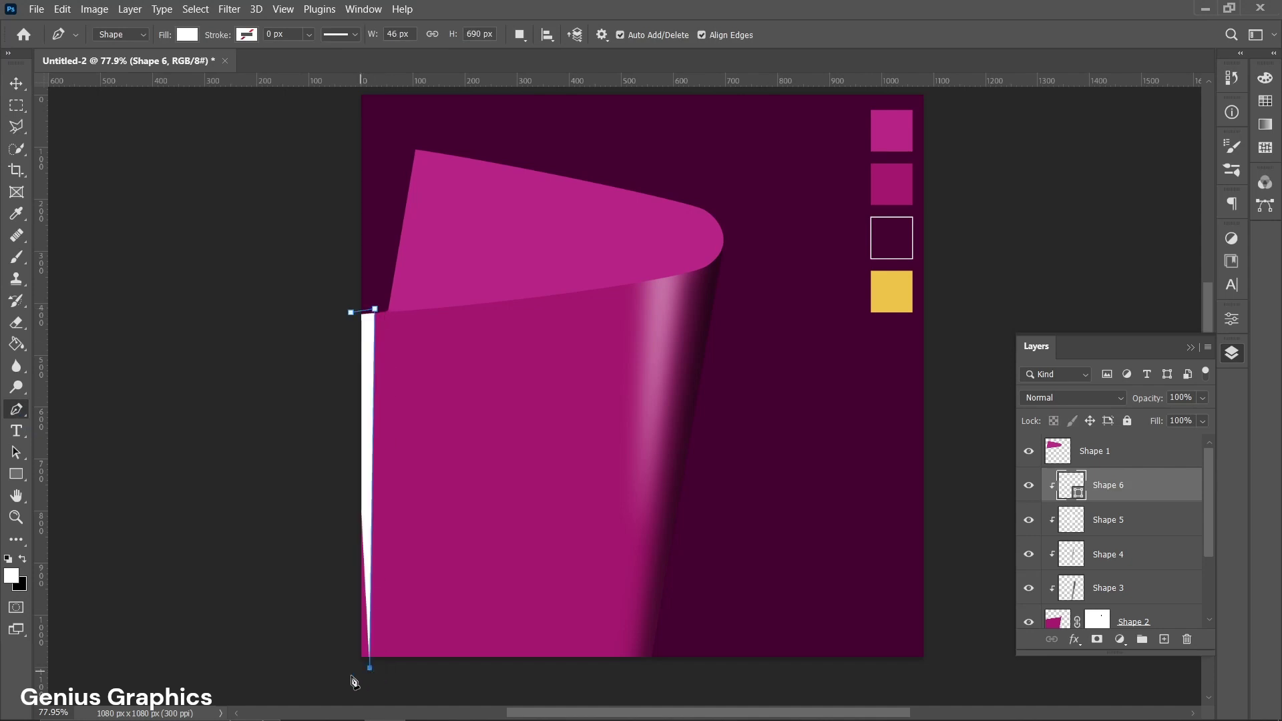
click(351, 312)
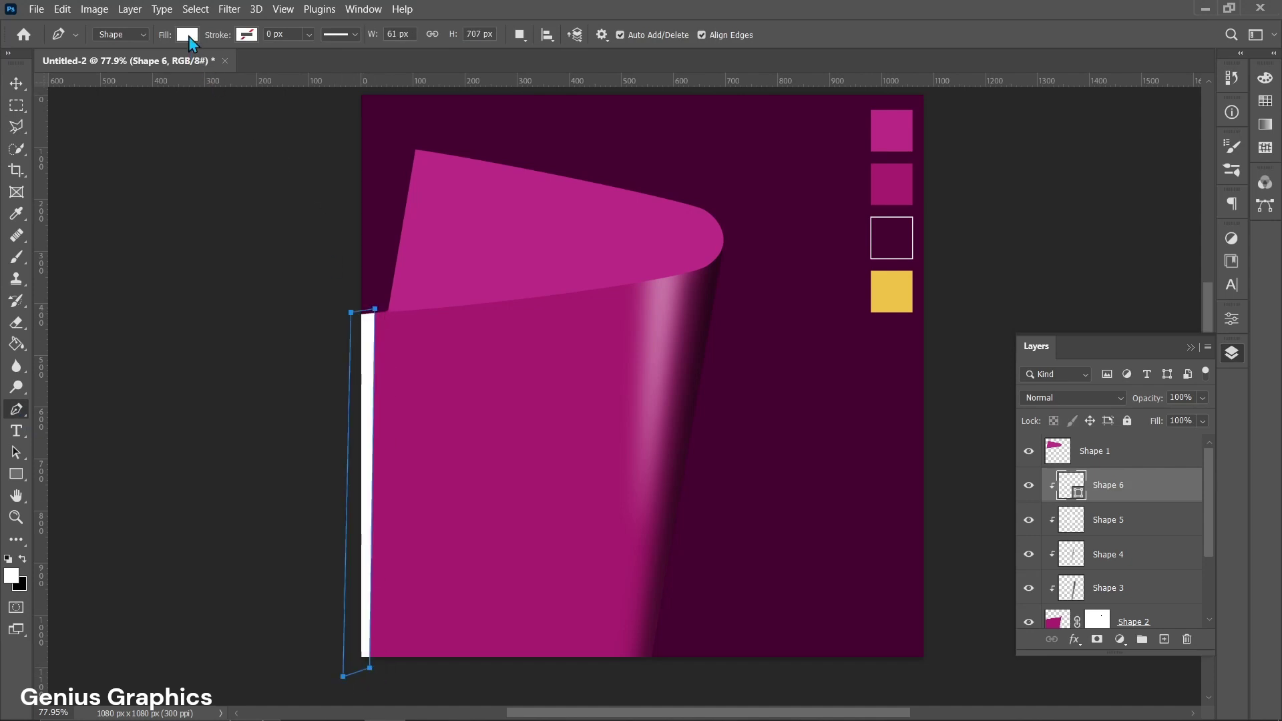
click(187, 35)
click(82, 123)
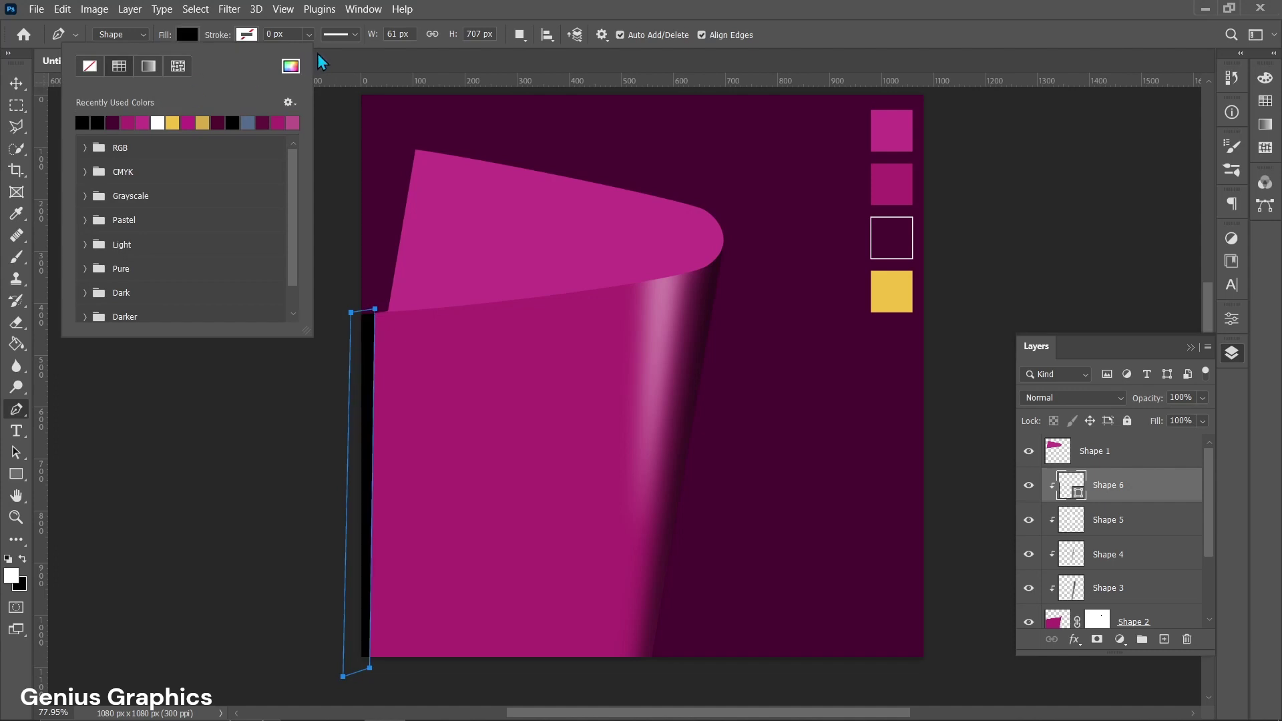
Rasterize the strip and blur it with a 33.2 px Gaussian Blur.
click(229, 10)
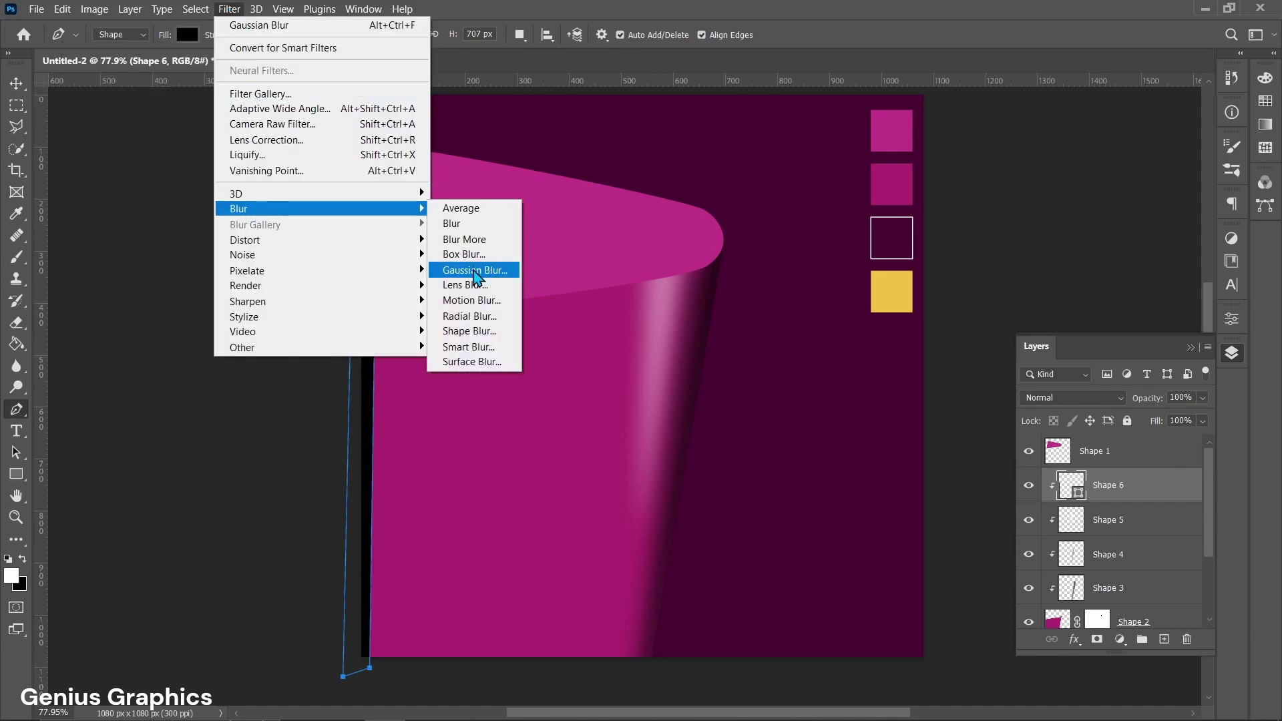
click(482, 269)
click(775, 287)
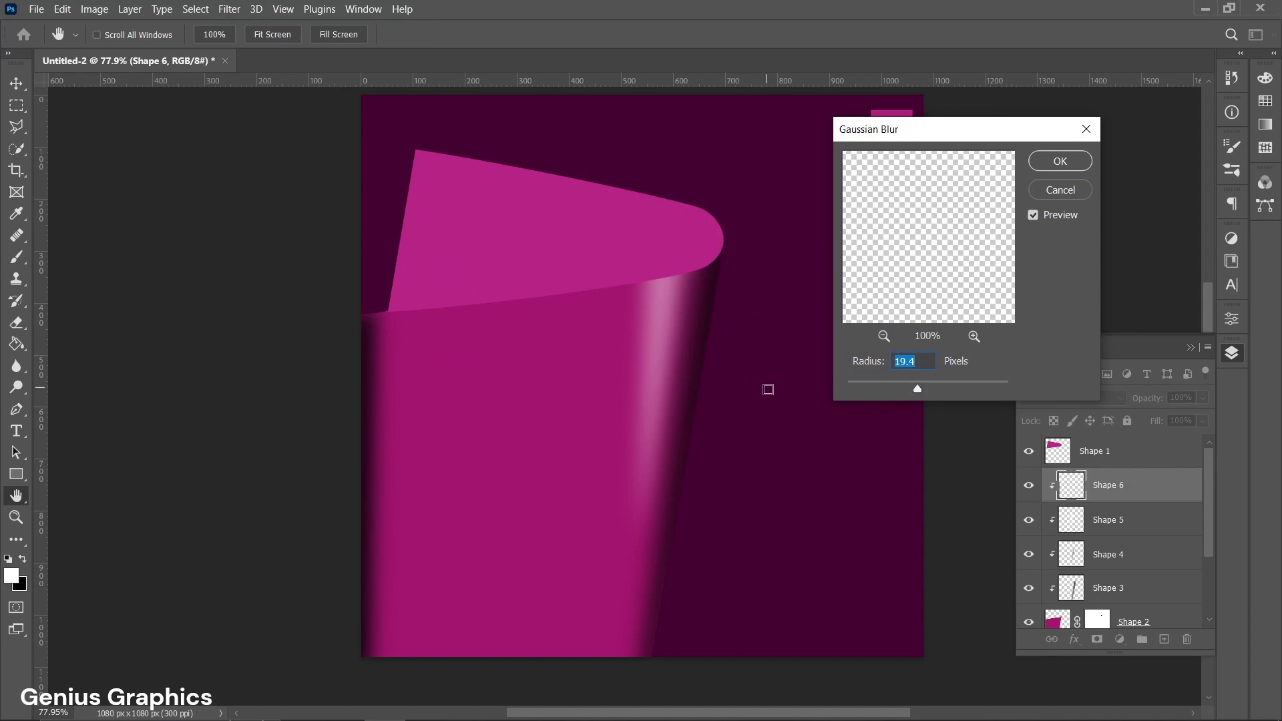
drag(923, 388, 926, 389)
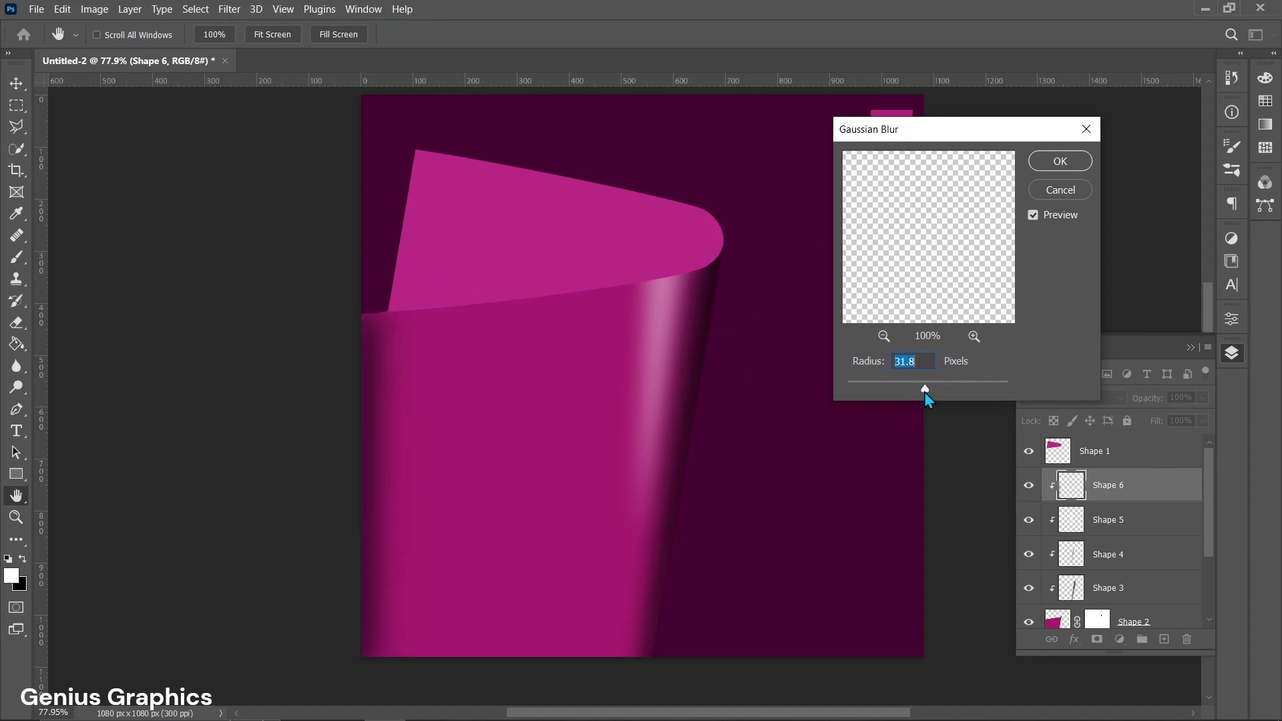
click(1060, 161)
key(p)
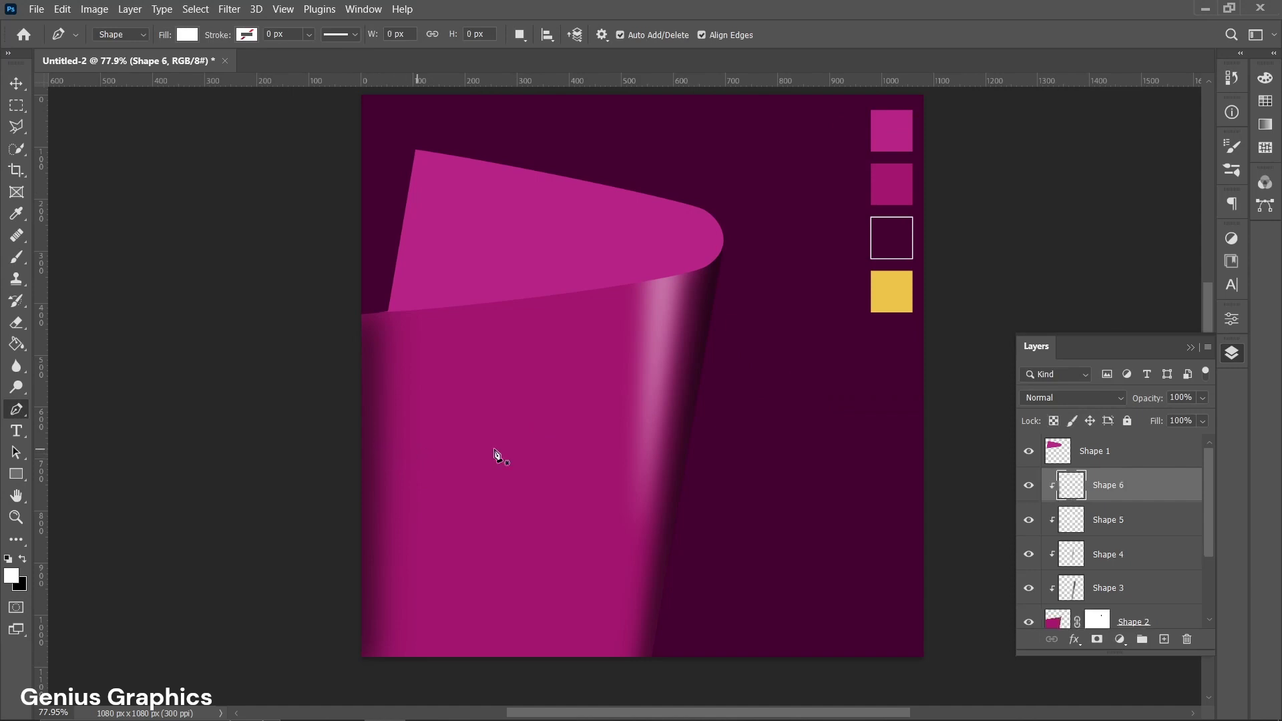
Stretch the Shape 6 shadow taller at top and bottom and shift it slightly left.
key(ctrl+t)
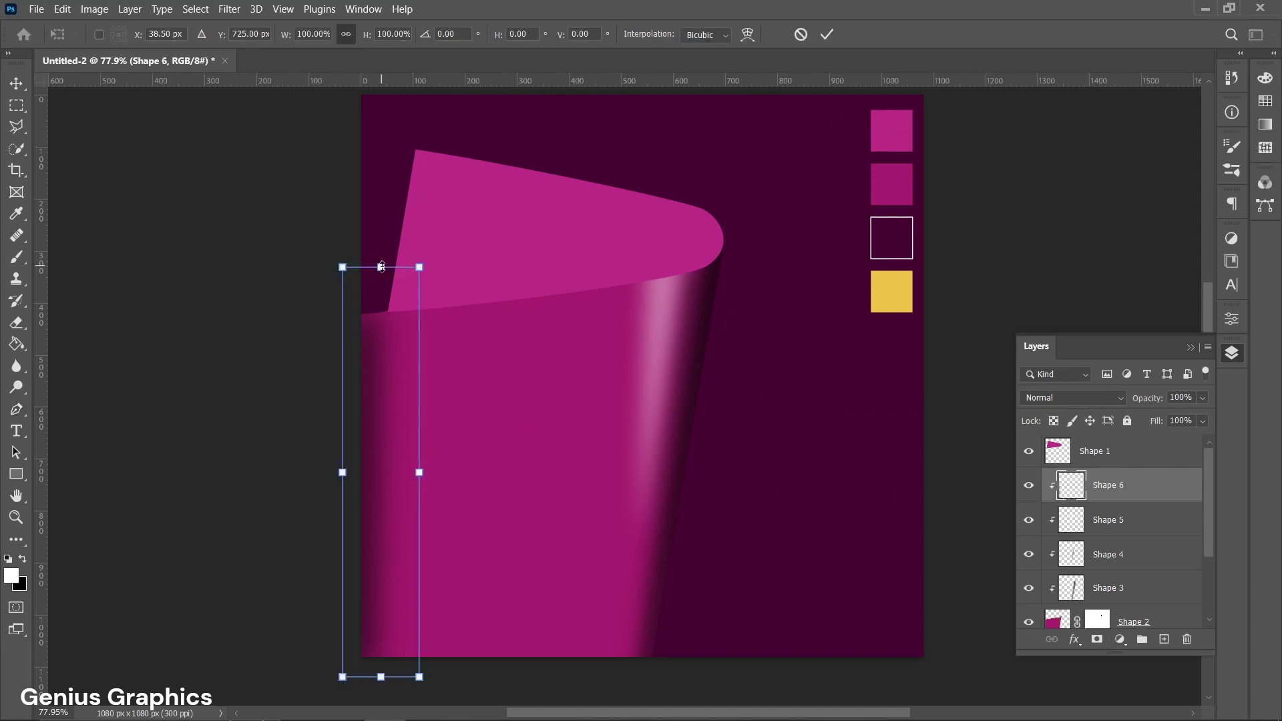
drag(381, 268, 381, 251)
drag(381, 677, 381, 693)
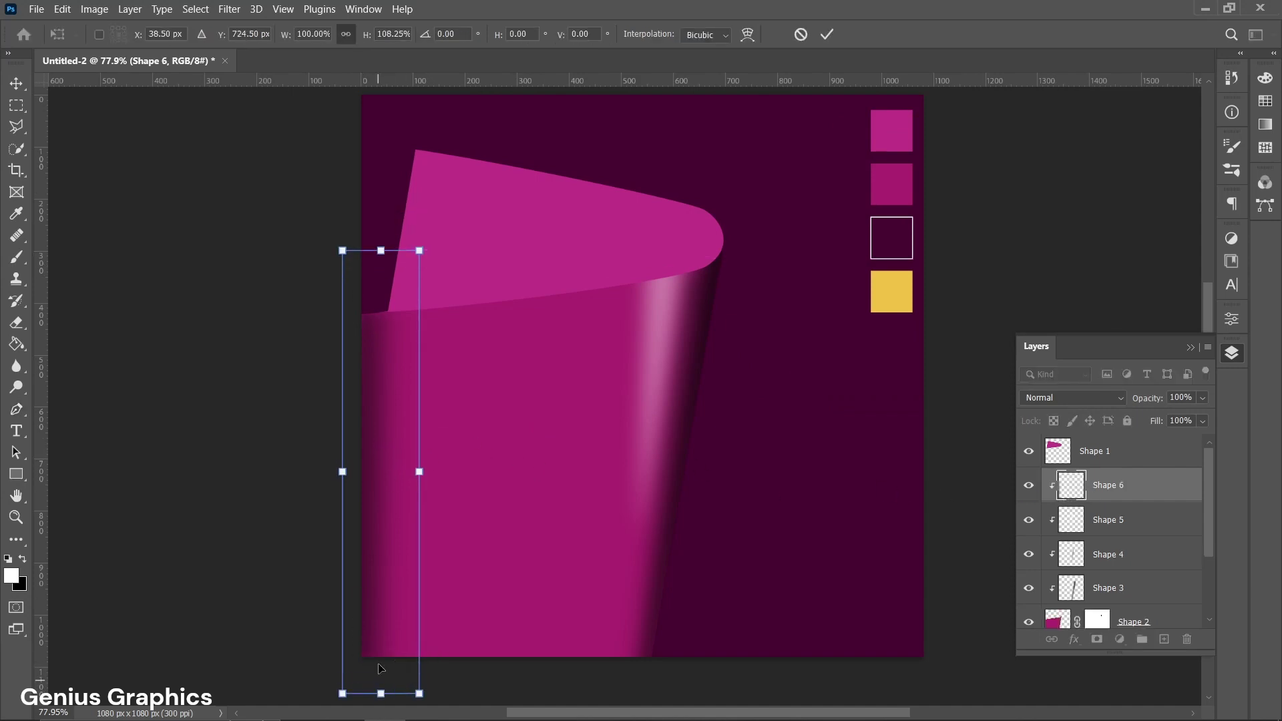
drag(389, 485, 382, 485)
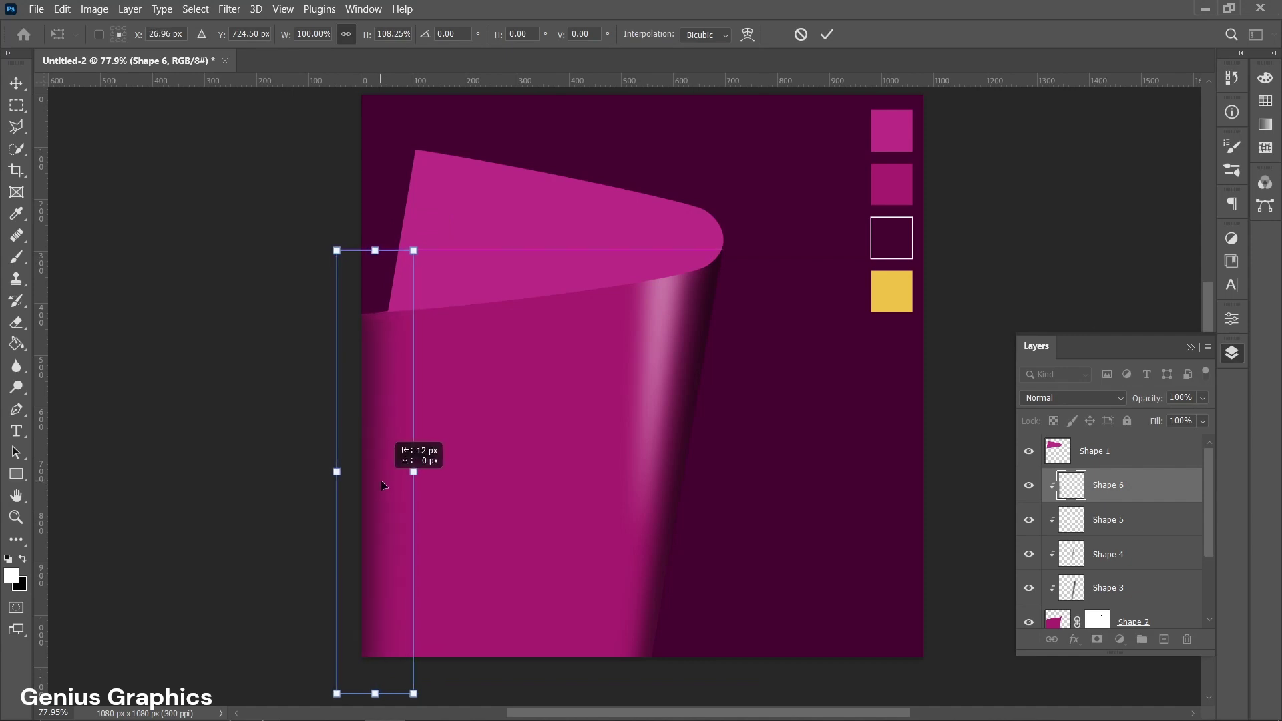
key(Return)
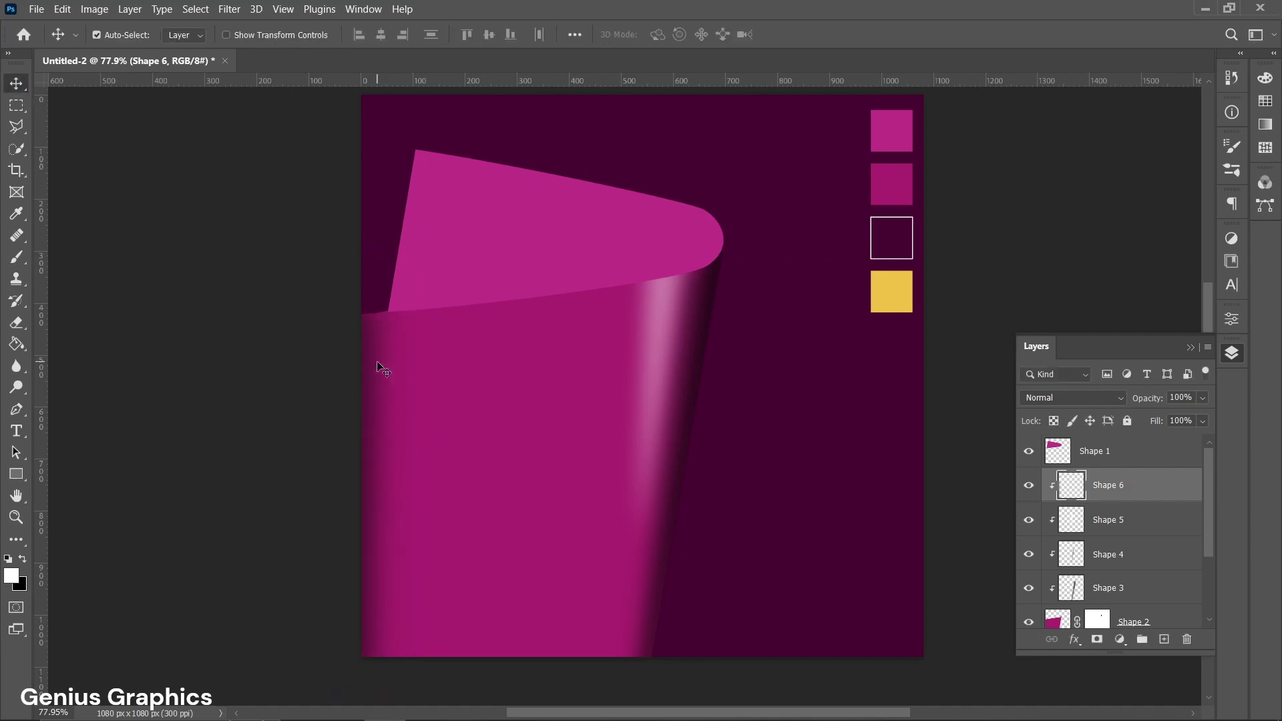
Lower Shape 6 to 77% Fill and 86% Opacity, then select the plum Color Fill layer.
click(1202, 421)
drag(1206, 439, 1194, 442)
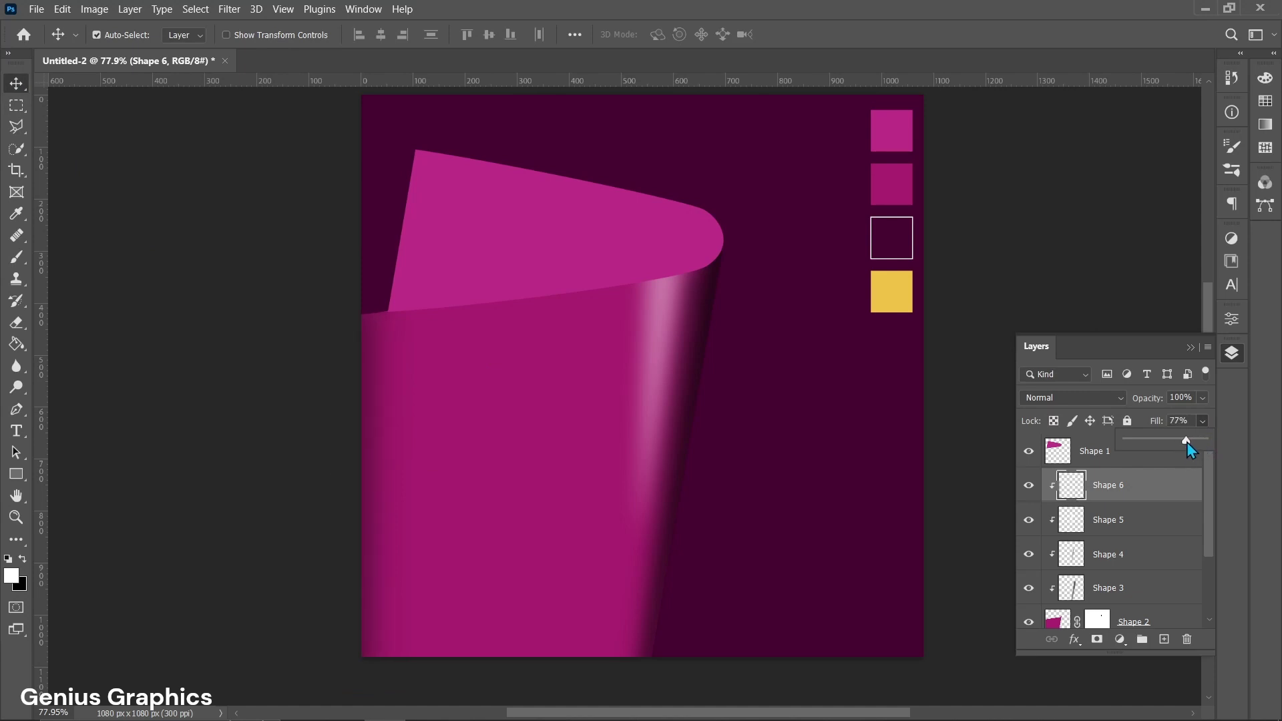
click(1203, 398)
drag(1206, 416, 1195, 422)
click(307, 321)
drag(366, 334, 368, 362)
click(774, 459)
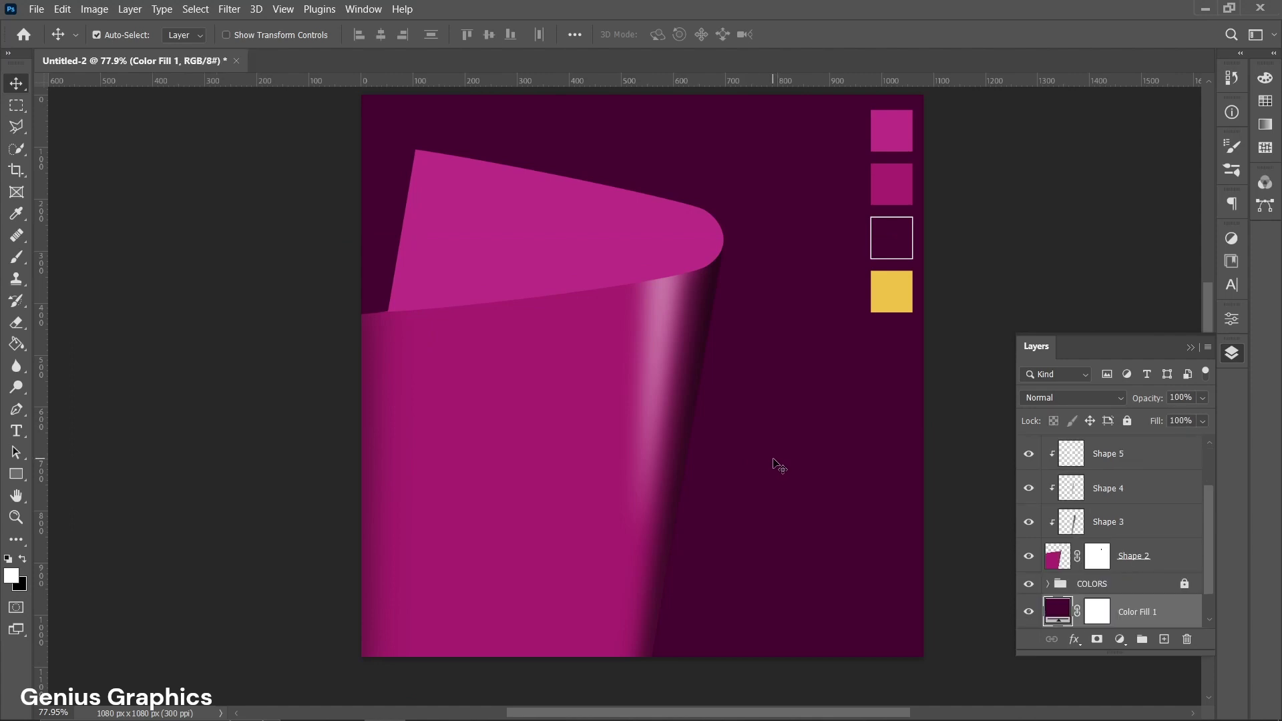
Add an empty Layer 1 above Shape 1 and group Shape 2–Shape 6 into Group 1.
click(534, 232)
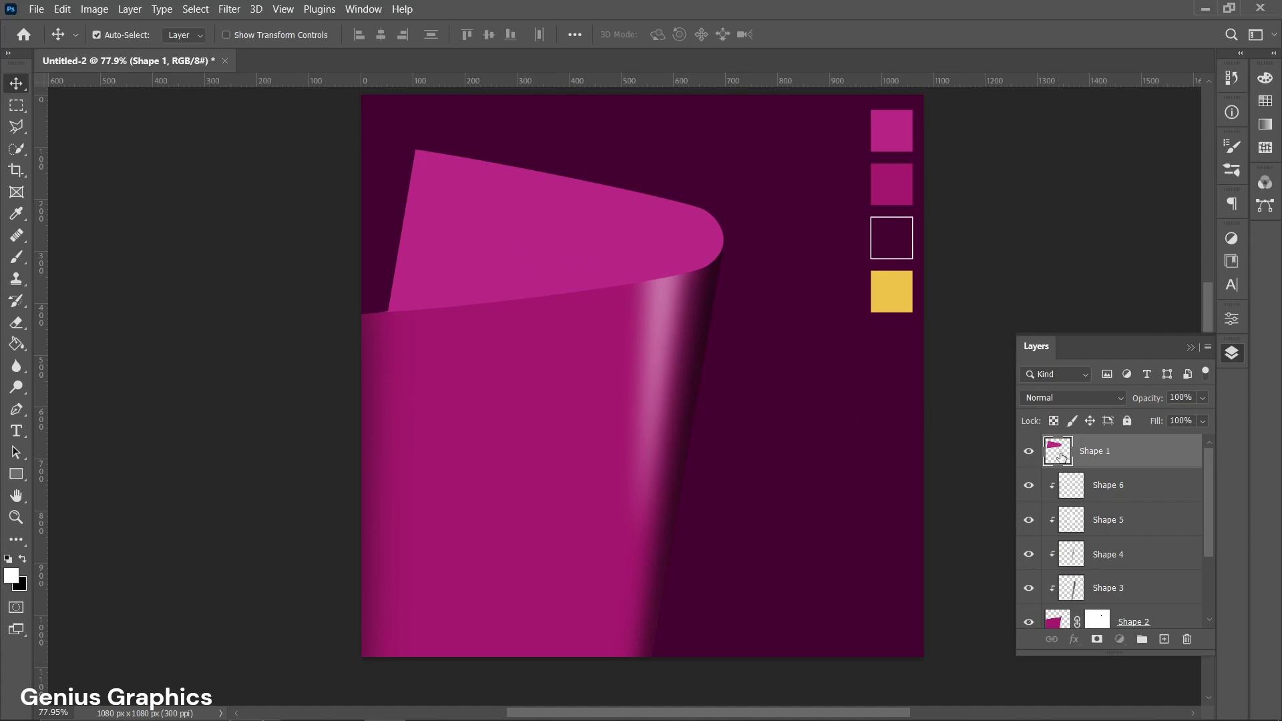
click(1164, 639)
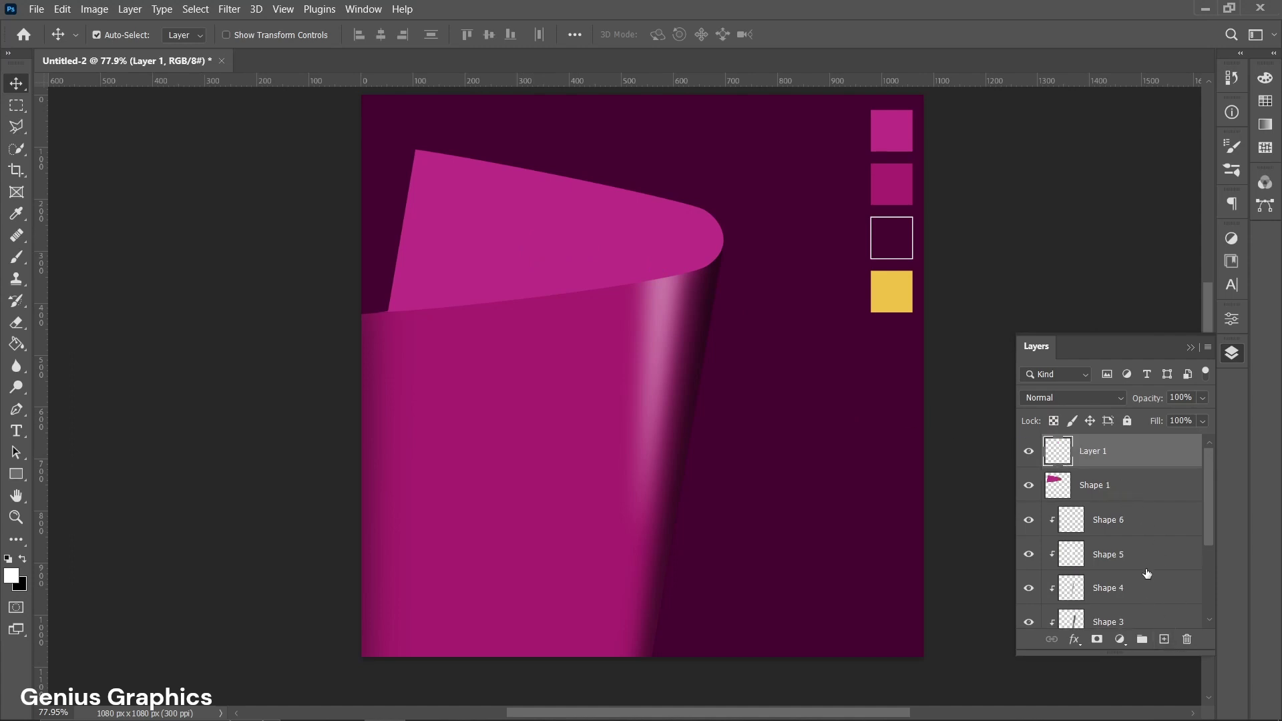
scroll(1137, 556, down, 2)
click(1112, 588)
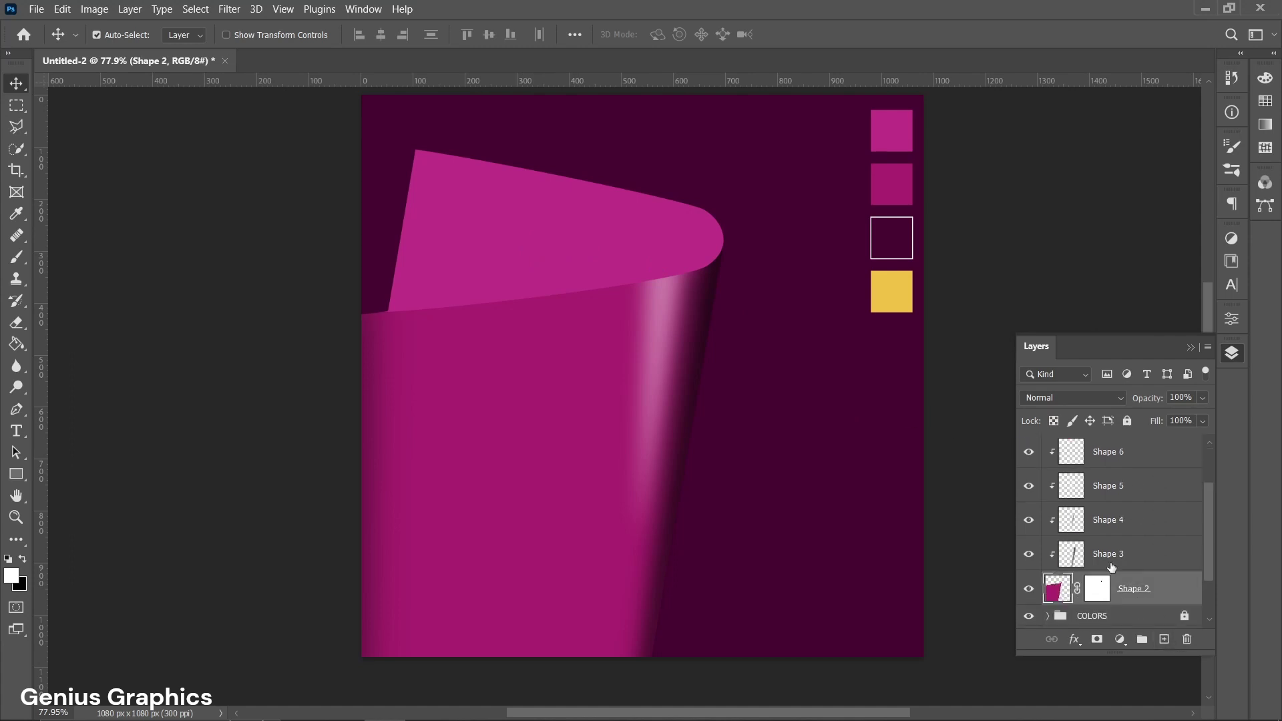
scroll(1112, 535, up, 1)
shift+click(1111, 494)
click(1142, 639)
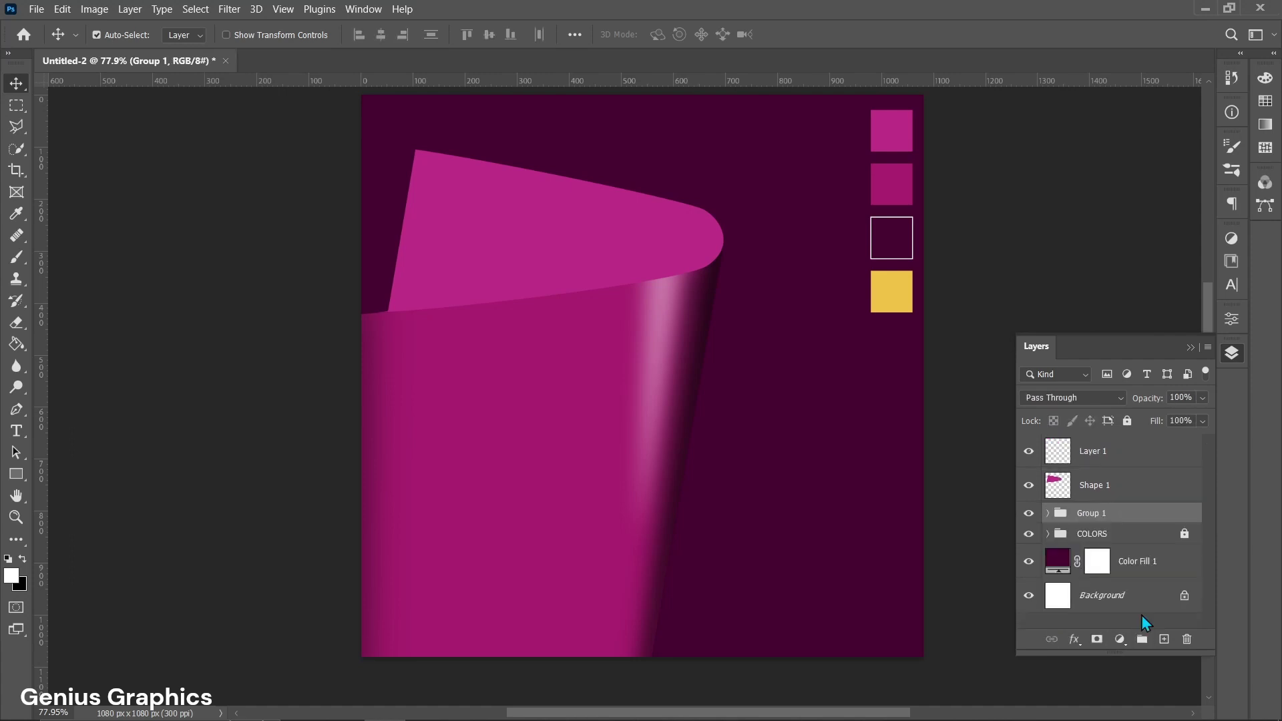
click(1065, 488)
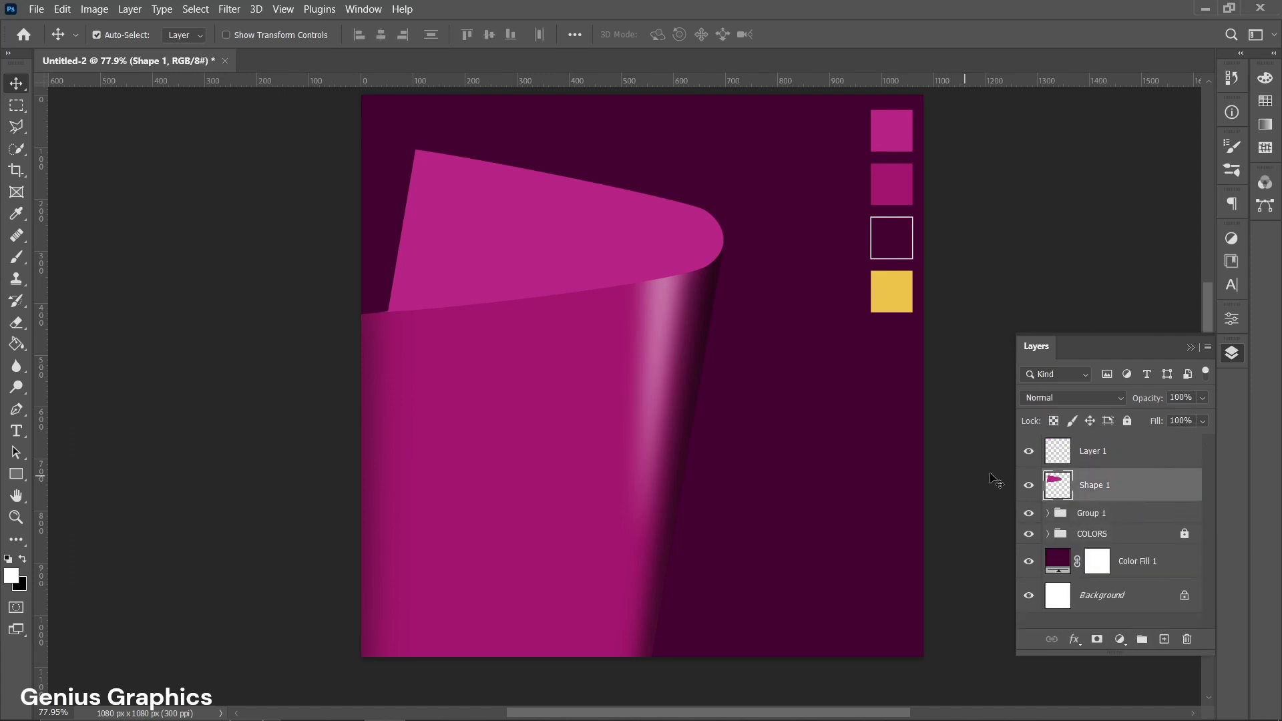
click(1070, 453)
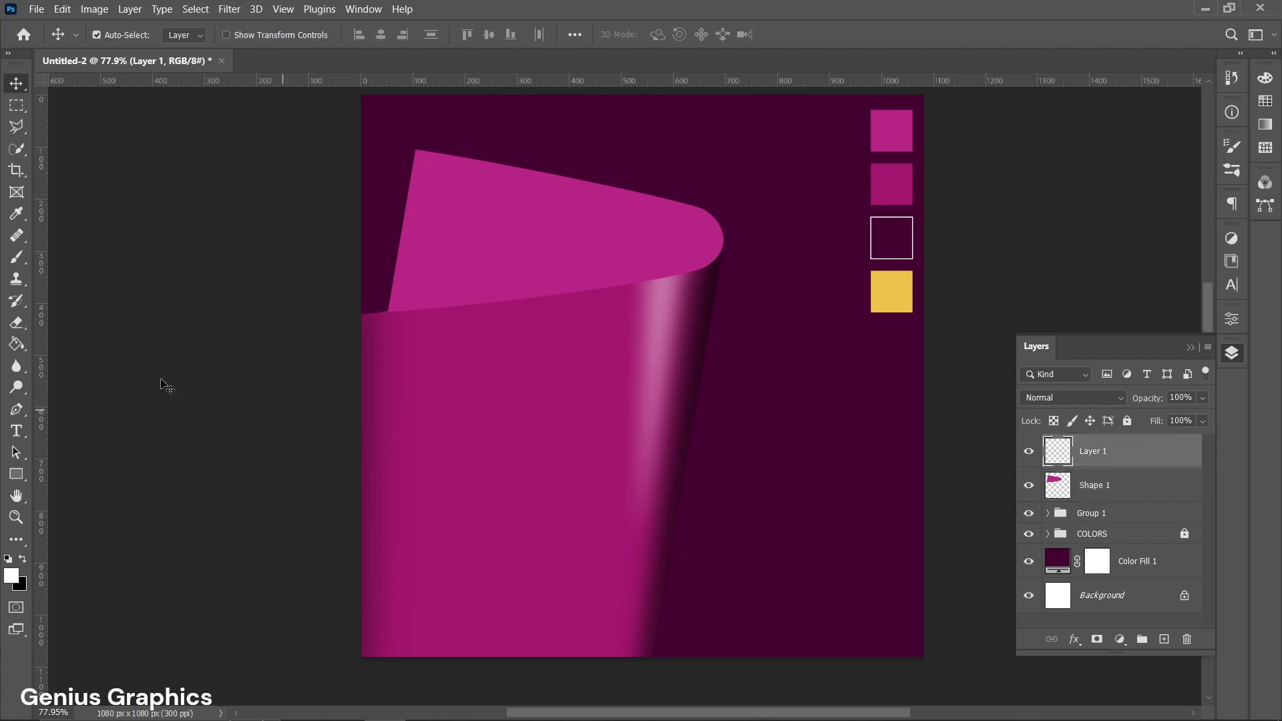
Draw a new shape tracing the fold from the left corner up to the curl's tip.
click(17, 409)
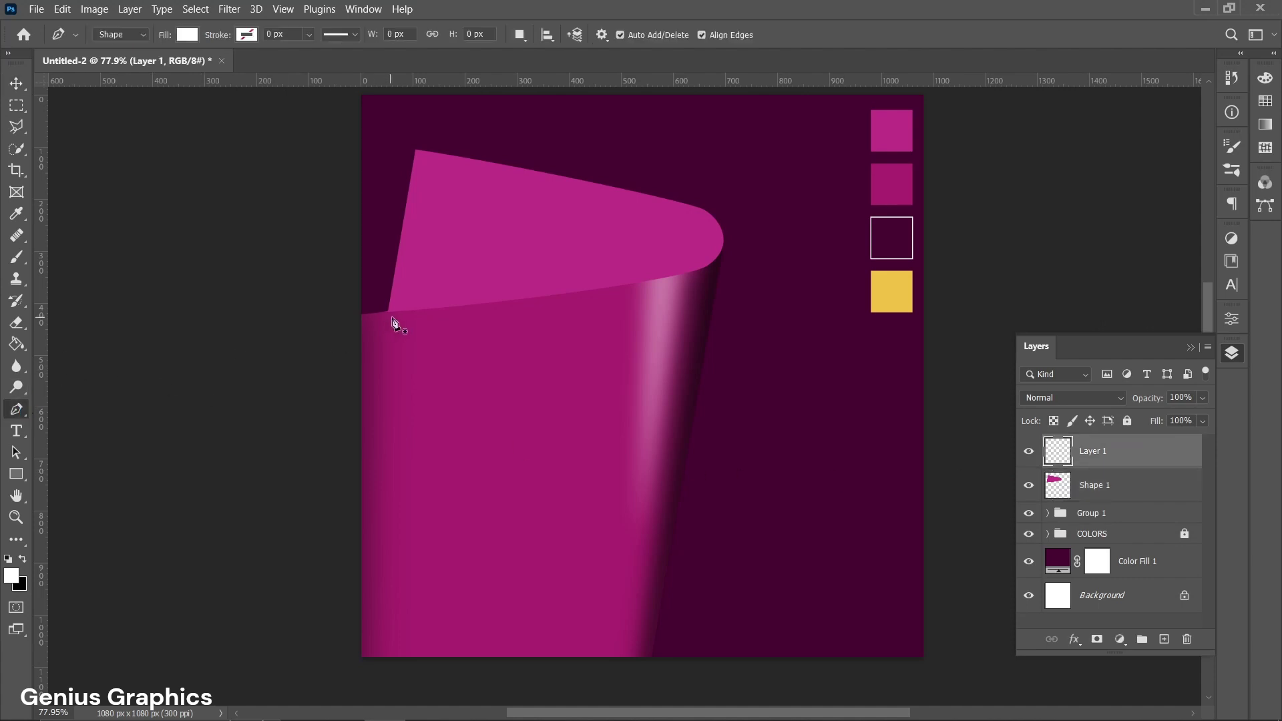
click(388, 310)
drag(415, 298, 415, 293)
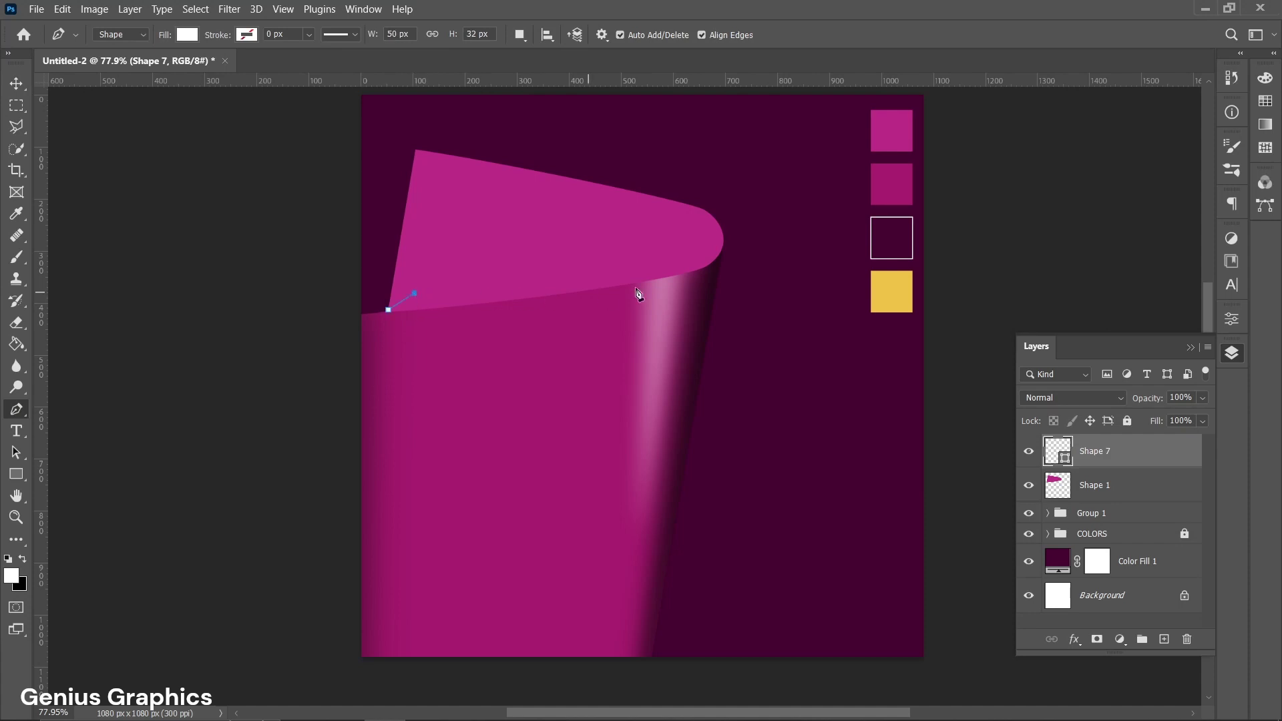
click(646, 260)
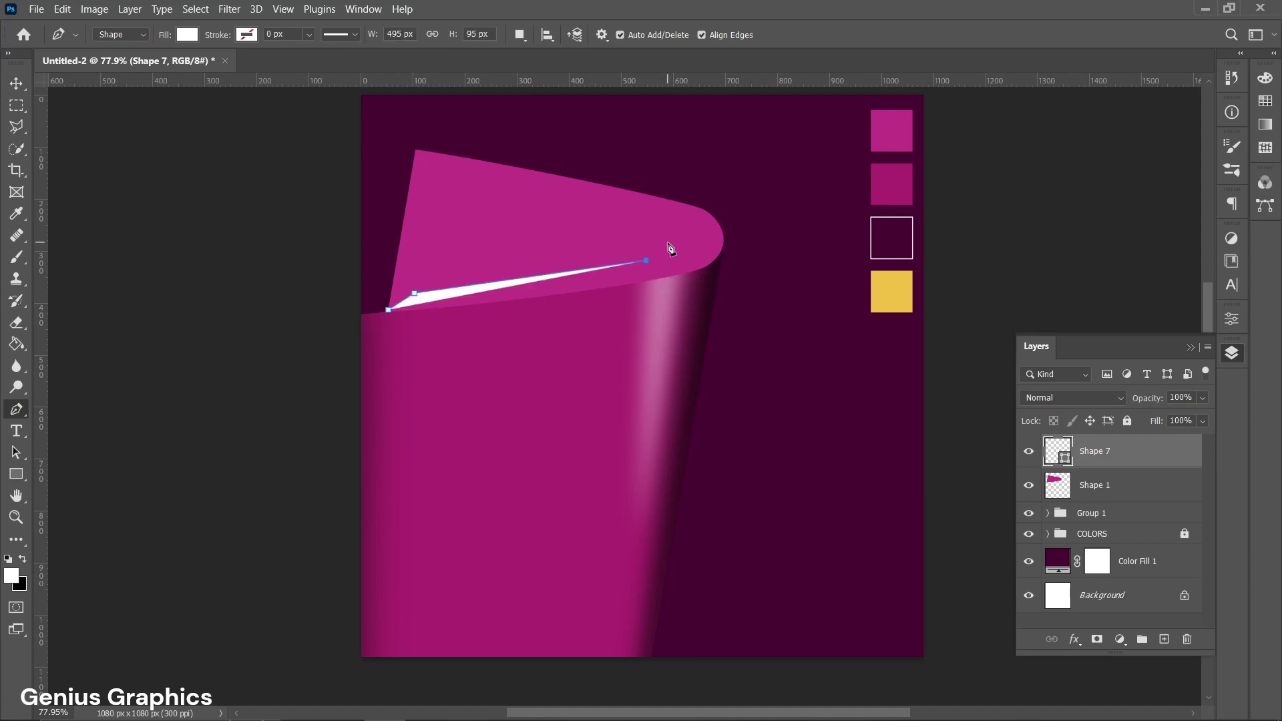
click(673, 239)
click(692, 258)
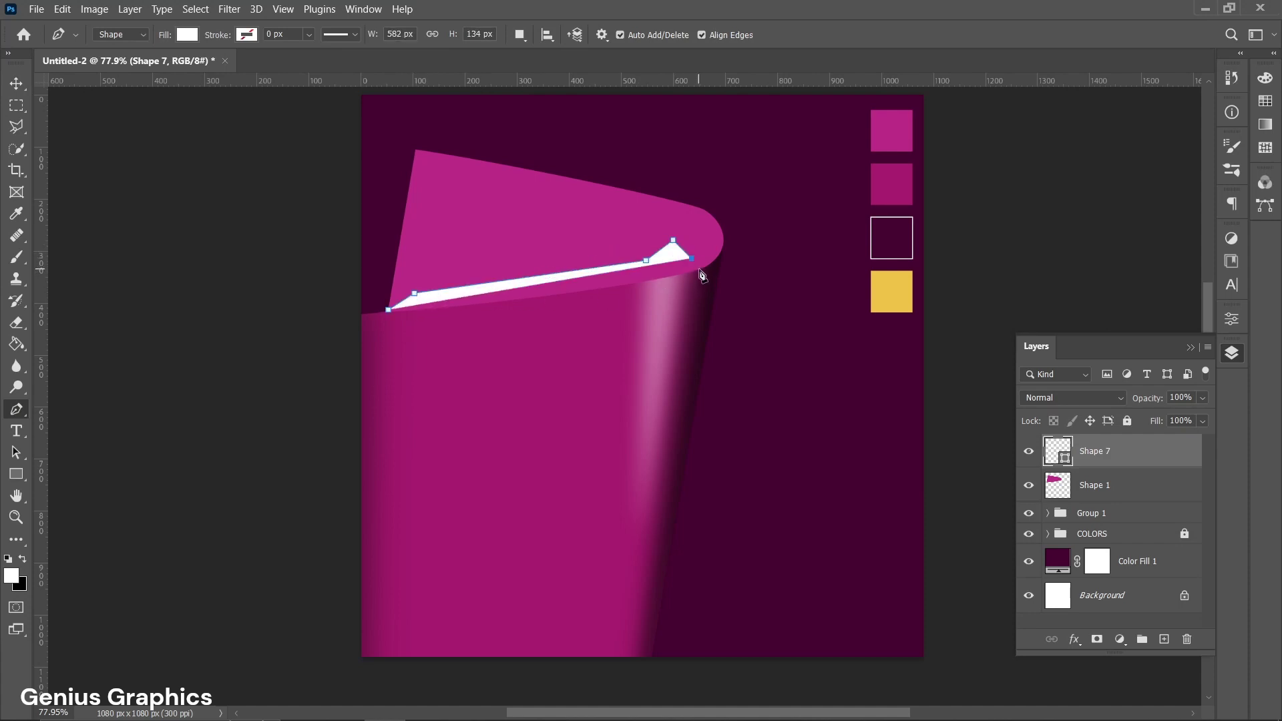
click(700, 268)
click(388, 312)
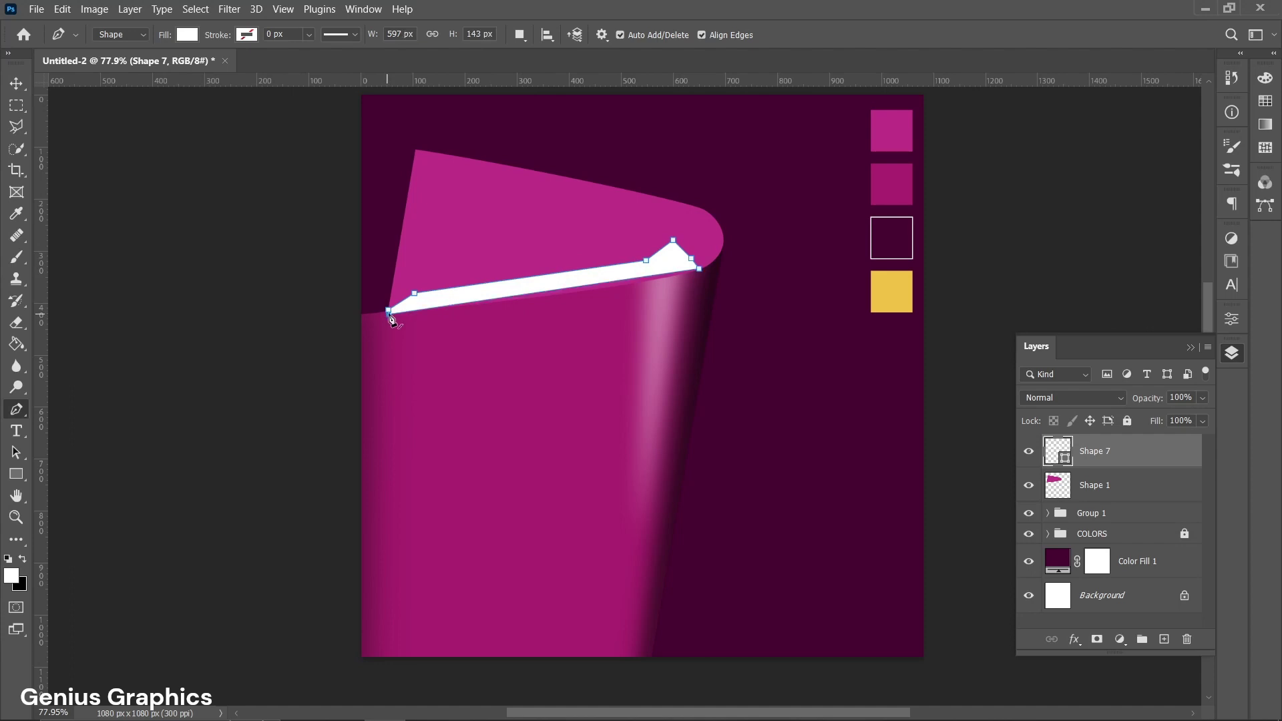
Clip the new shape to Shape 1 and fill it black.
alt+click(1163, 466)
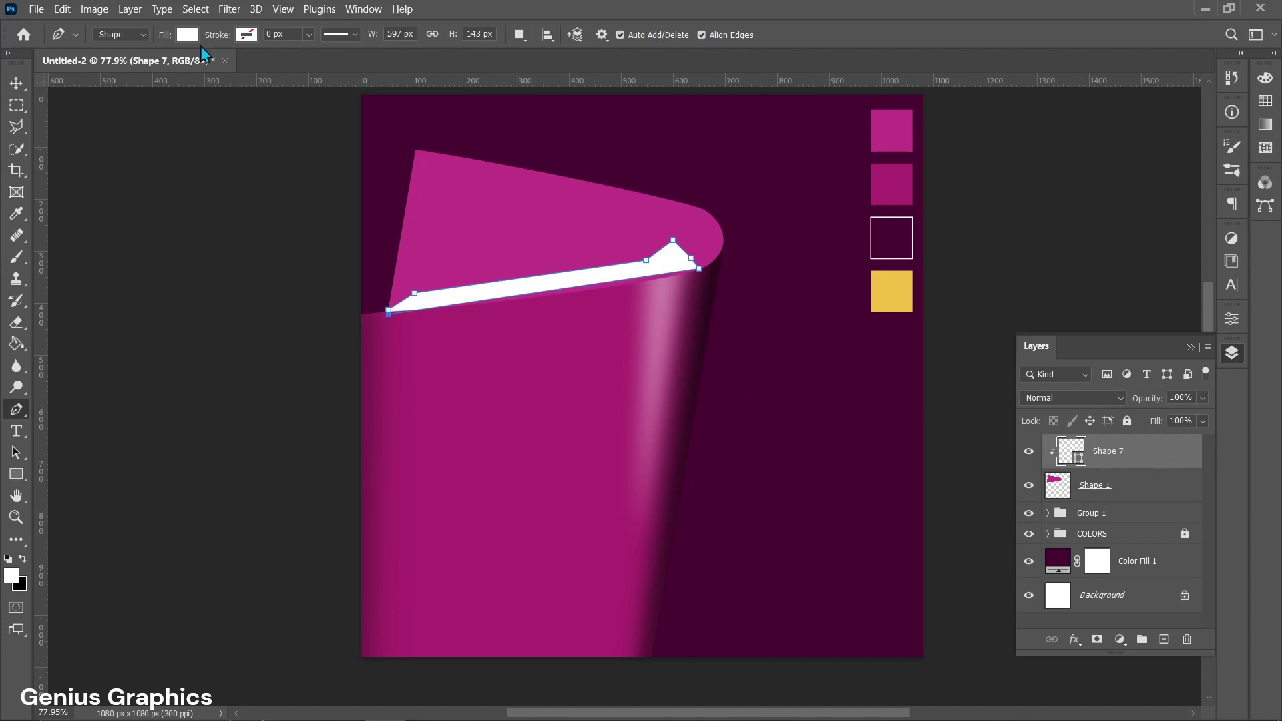
click(187, 35)
click(82, 121)
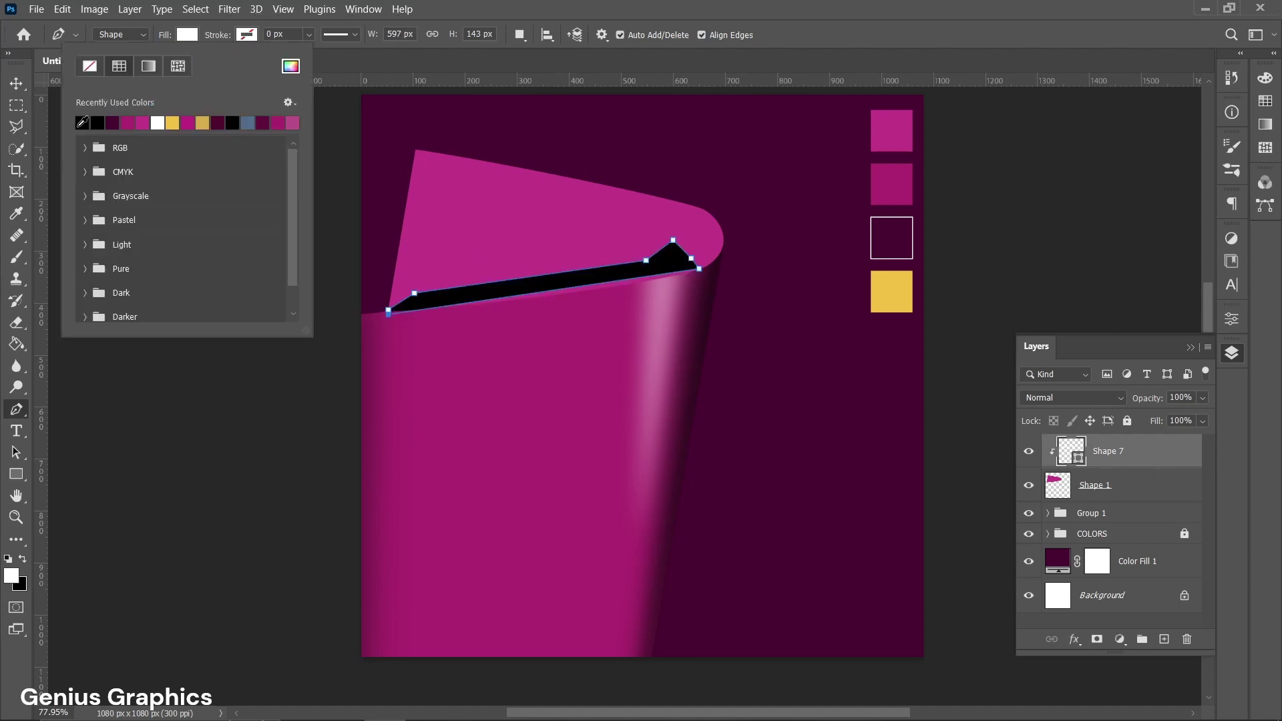
click(332, 78)
click(16, 82)
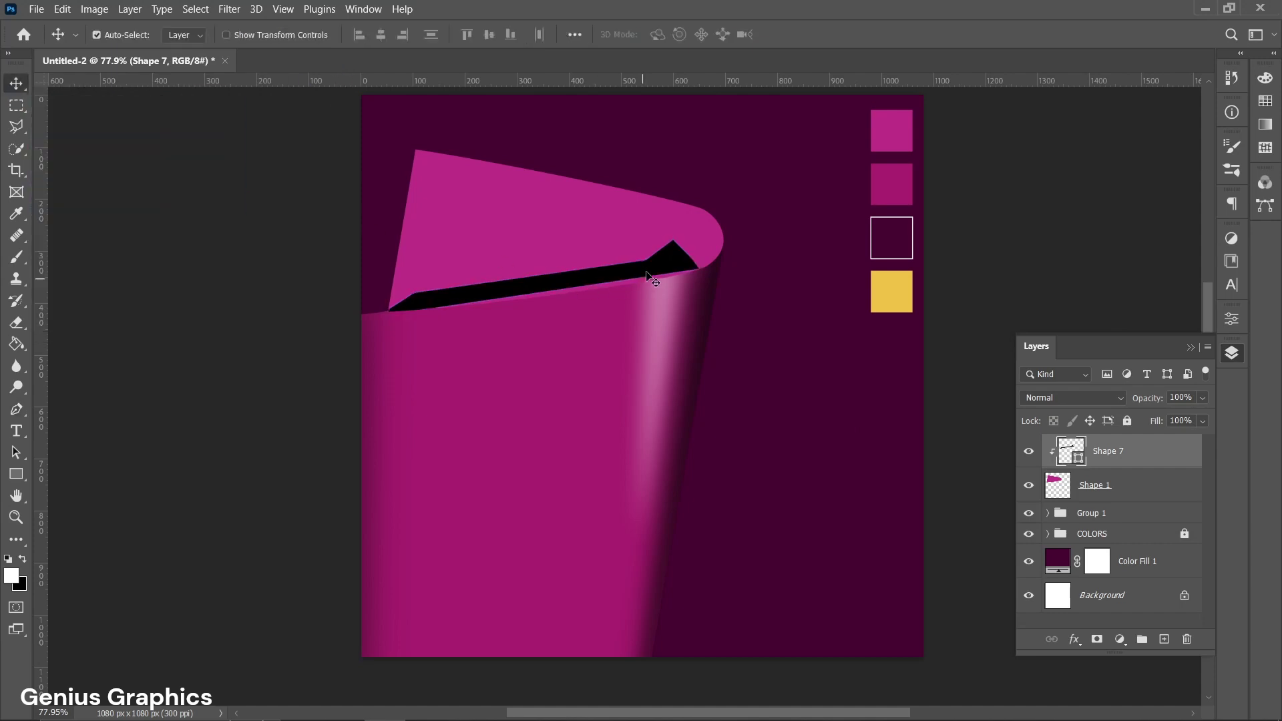
Gaussian-blur the black shape into soft shading and nudge it near the paper corner.
click(230, 8)
mouse_move(238, 208)
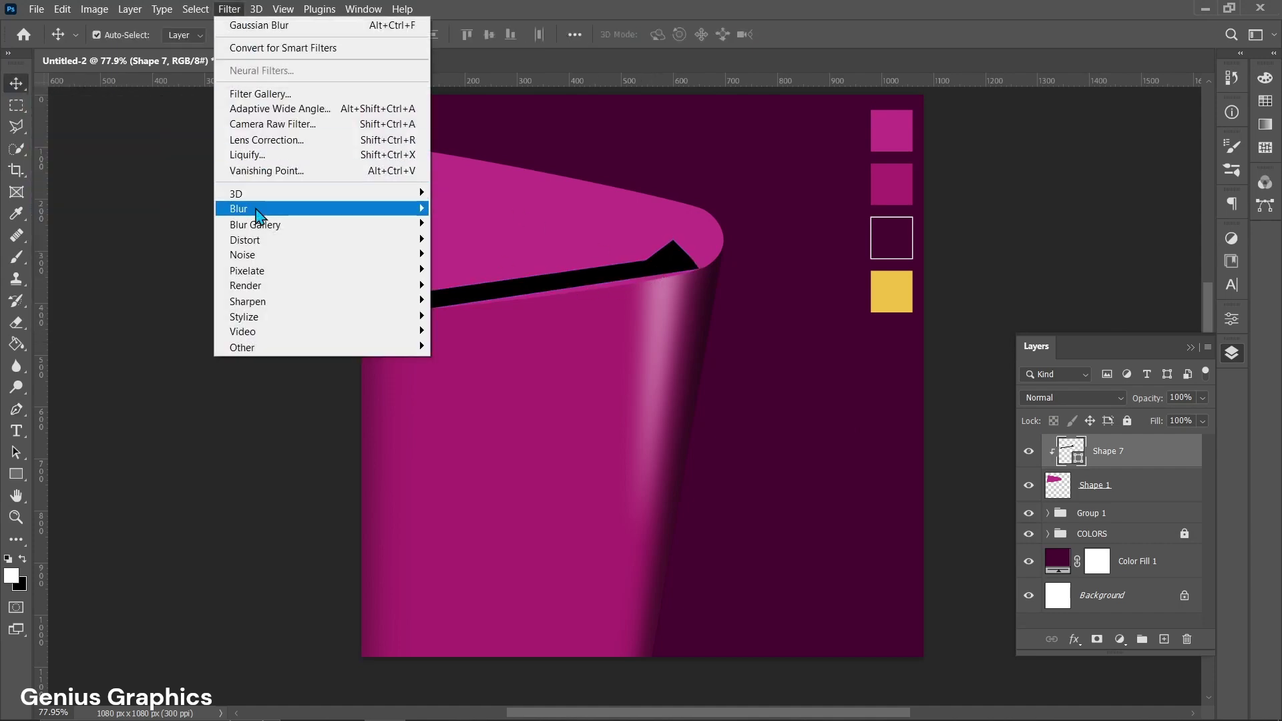
click(476, 284)
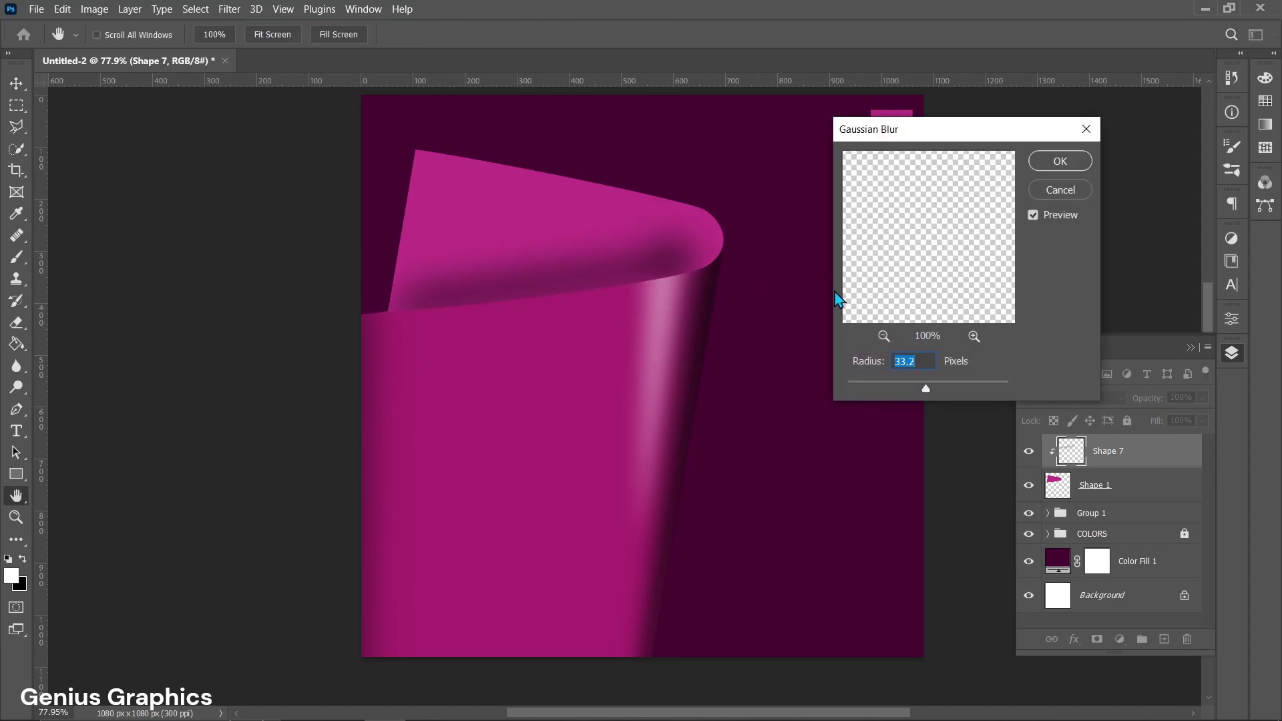
drag(926, 390, 933, 391)
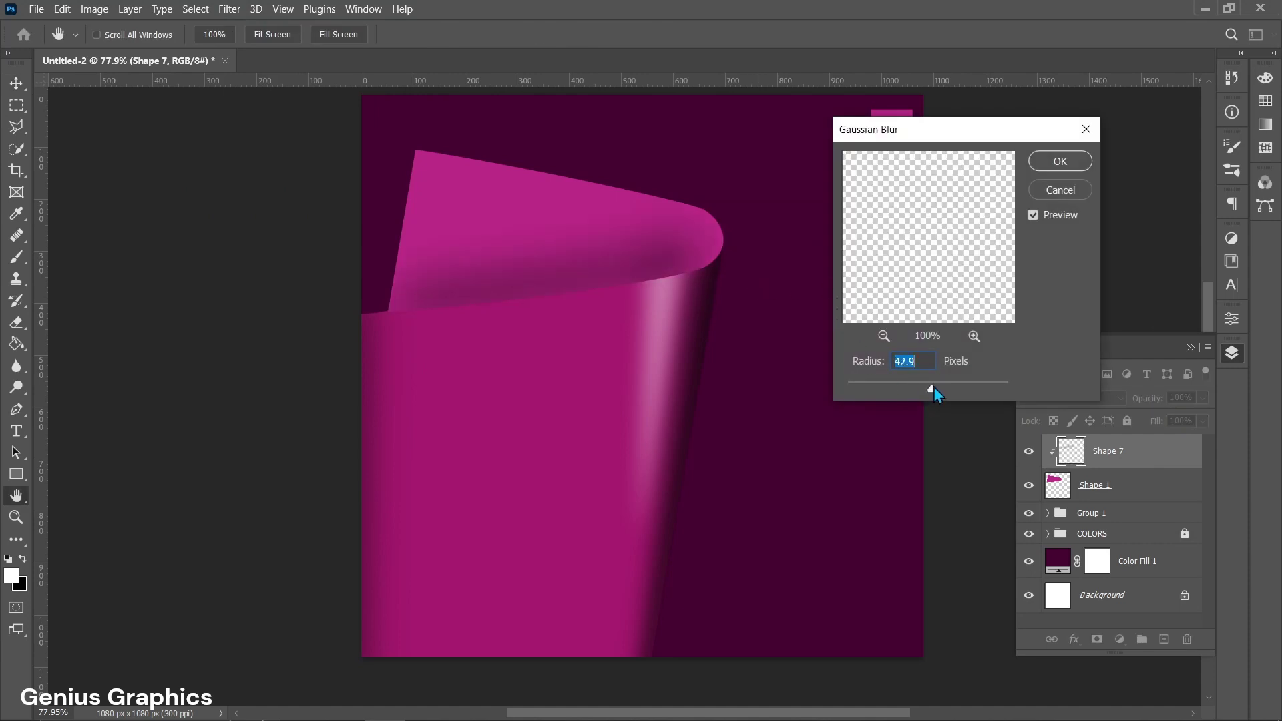
drag(931, 387, 939, 387)
click(1072, 162)
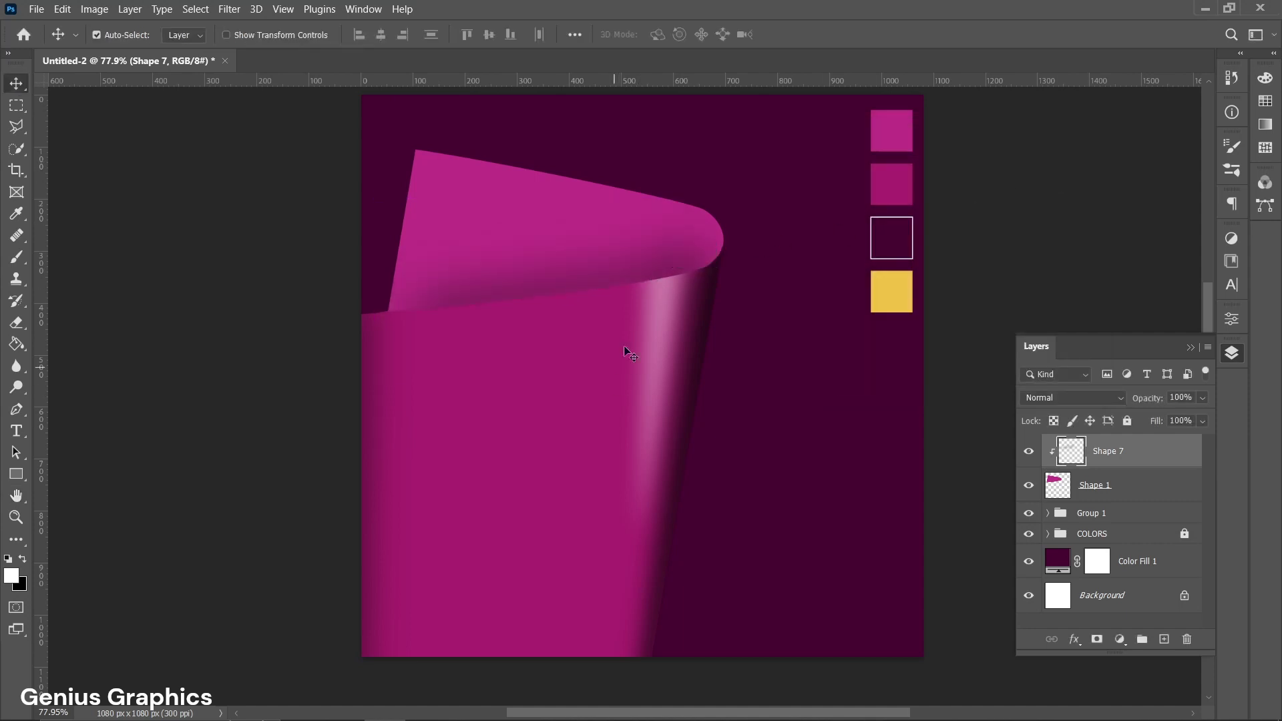
drag(689, 262, 685, 269)
Stretch the Shape 7 shading to about 108% width across the curl's top.
key(ctrl+t)
drag(586, 197, 585, 198)
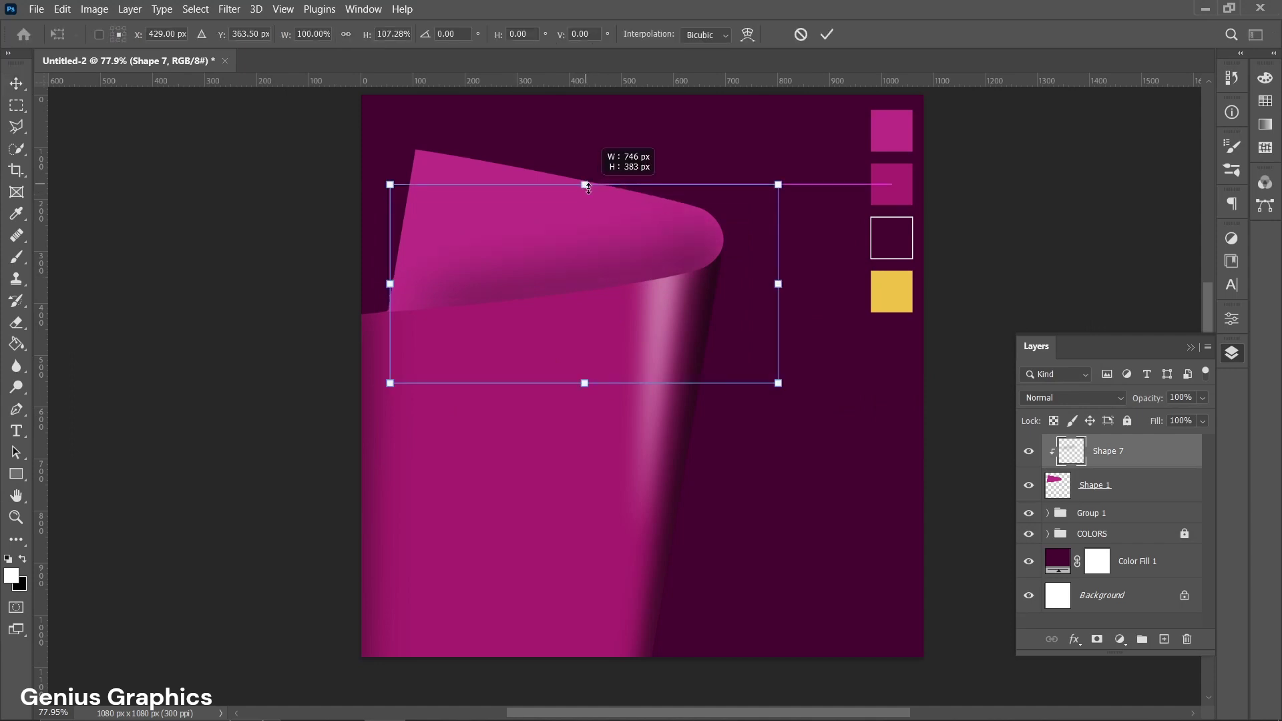
drag(390, 290, 383, 291)
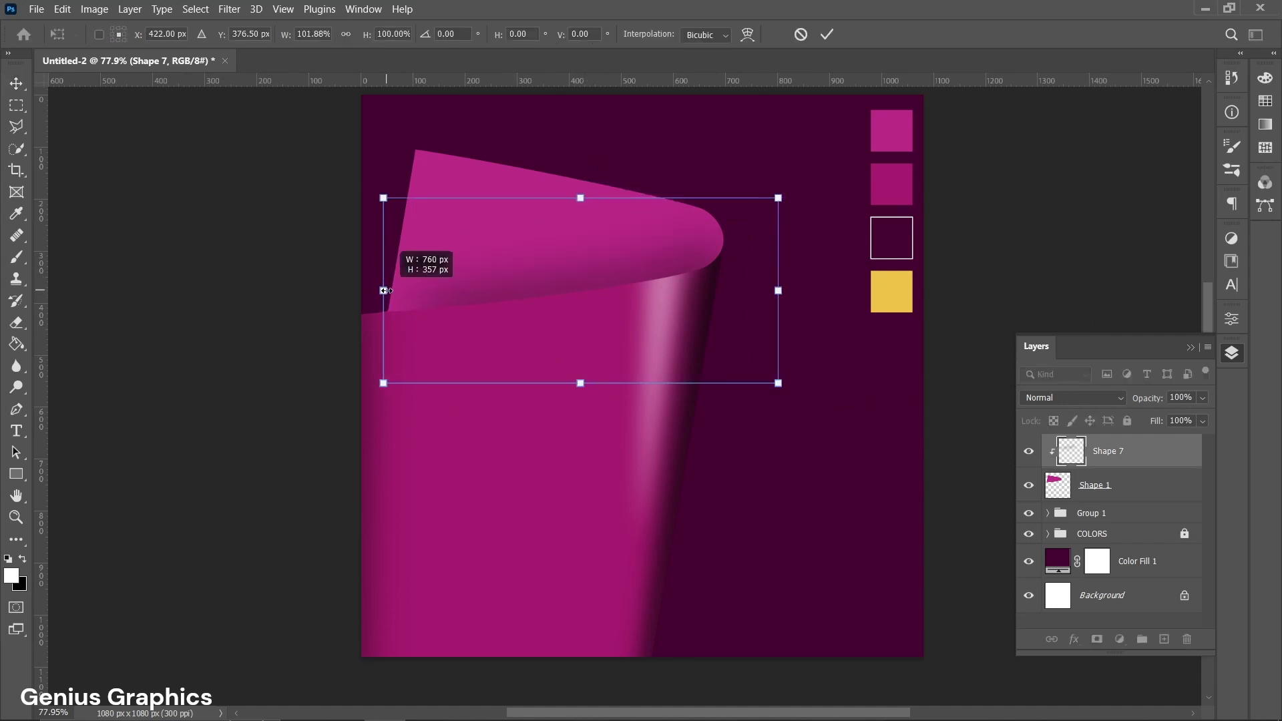
drag(778, 291, 795, 291)
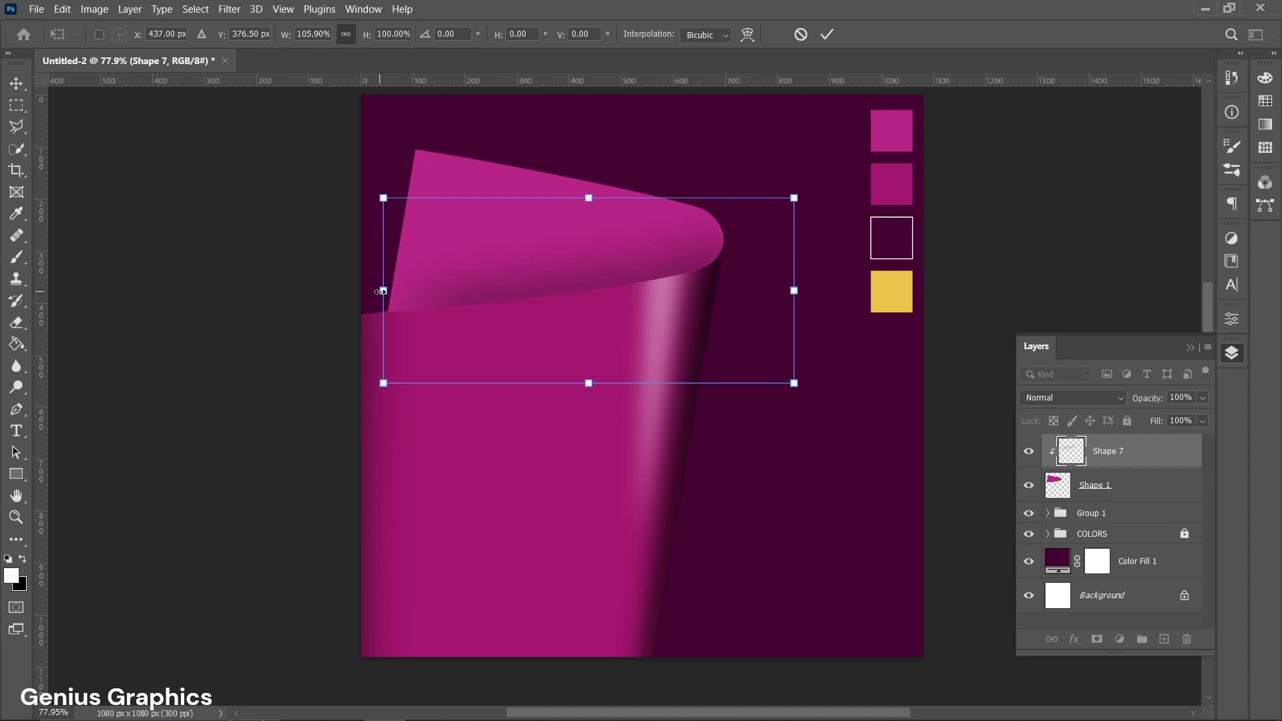
drag(381, 291, 376, 291)
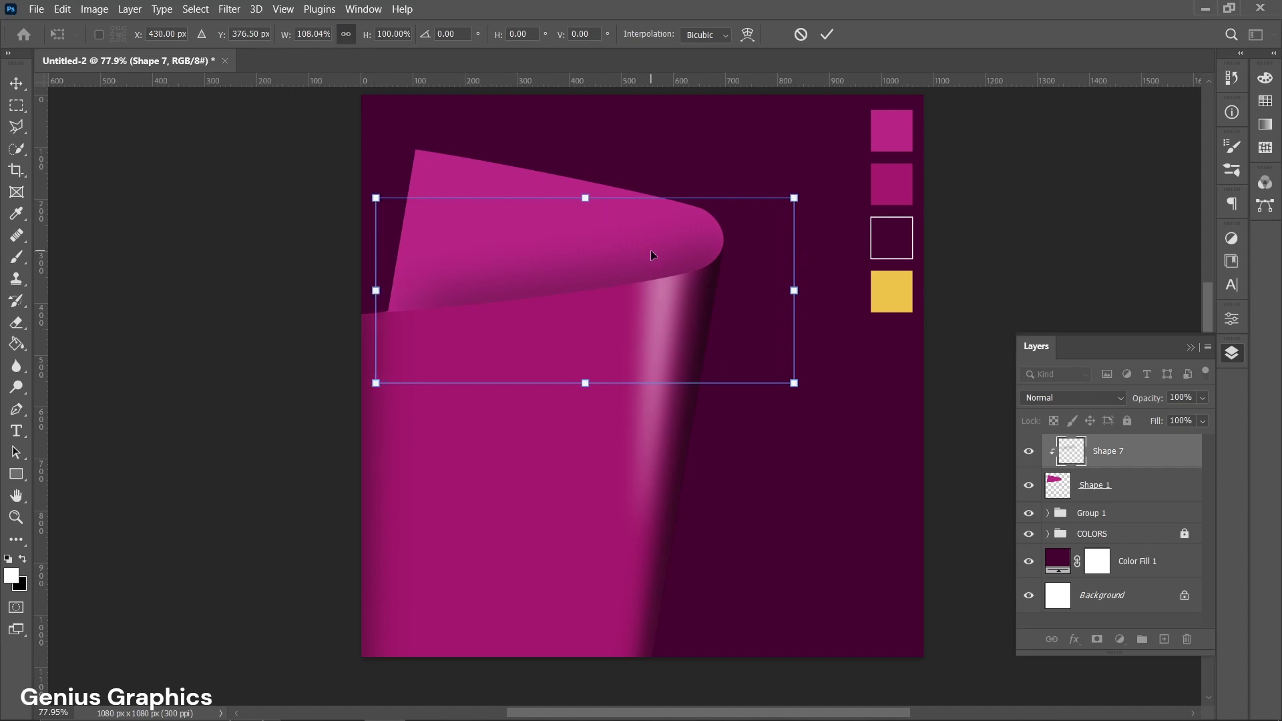
key(Return)
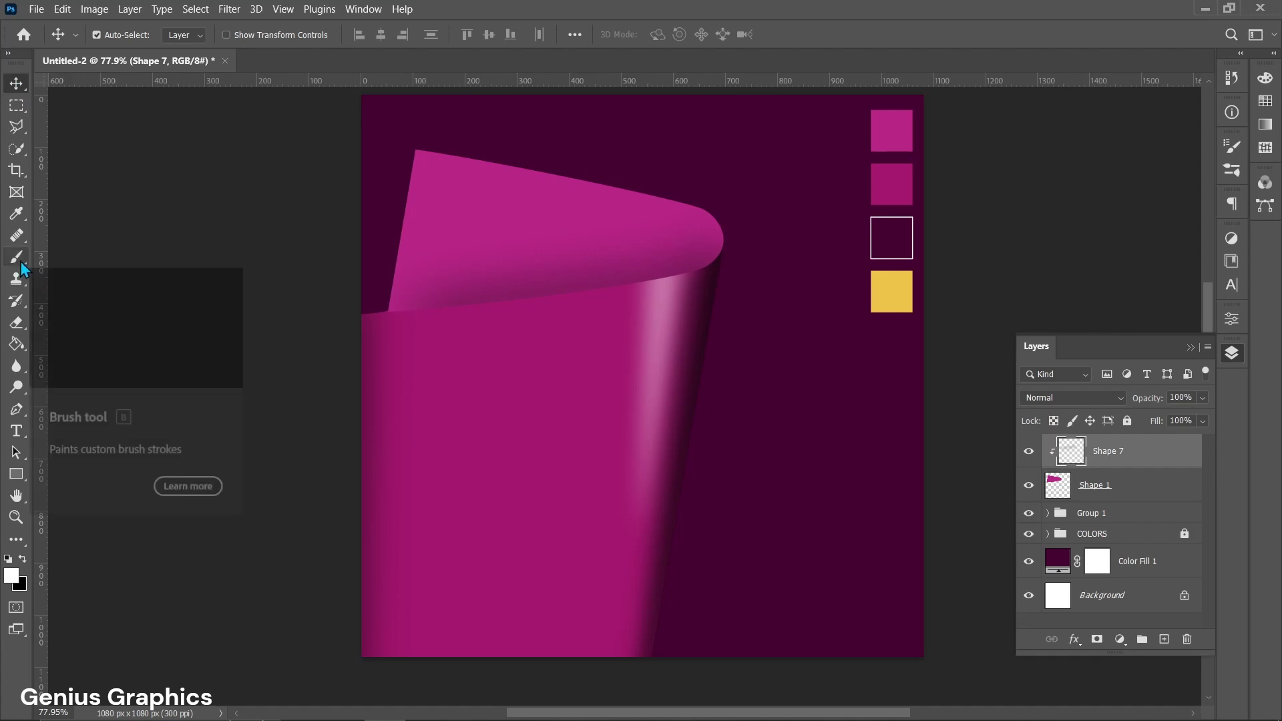
Add a layer mask to Shape 7 and brush out the shading over the upper-left curl.
click(1102, 640)
key(b)
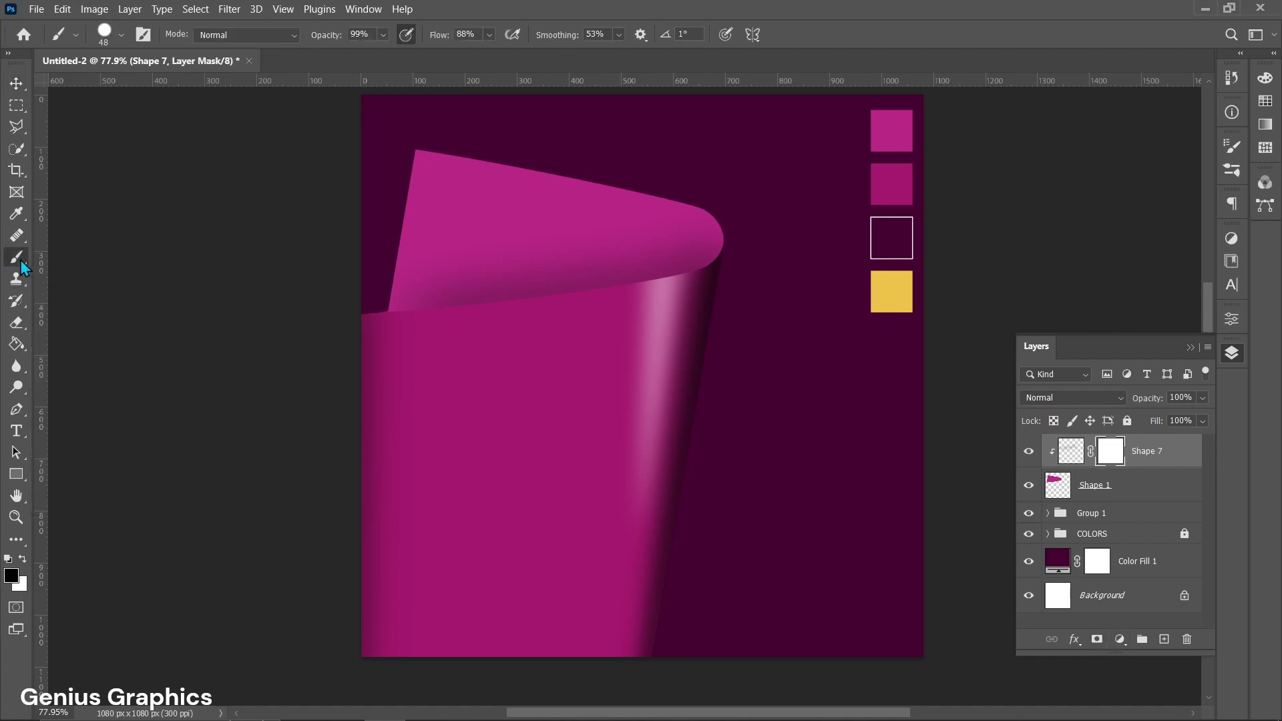
alt+right_click(385, 254)
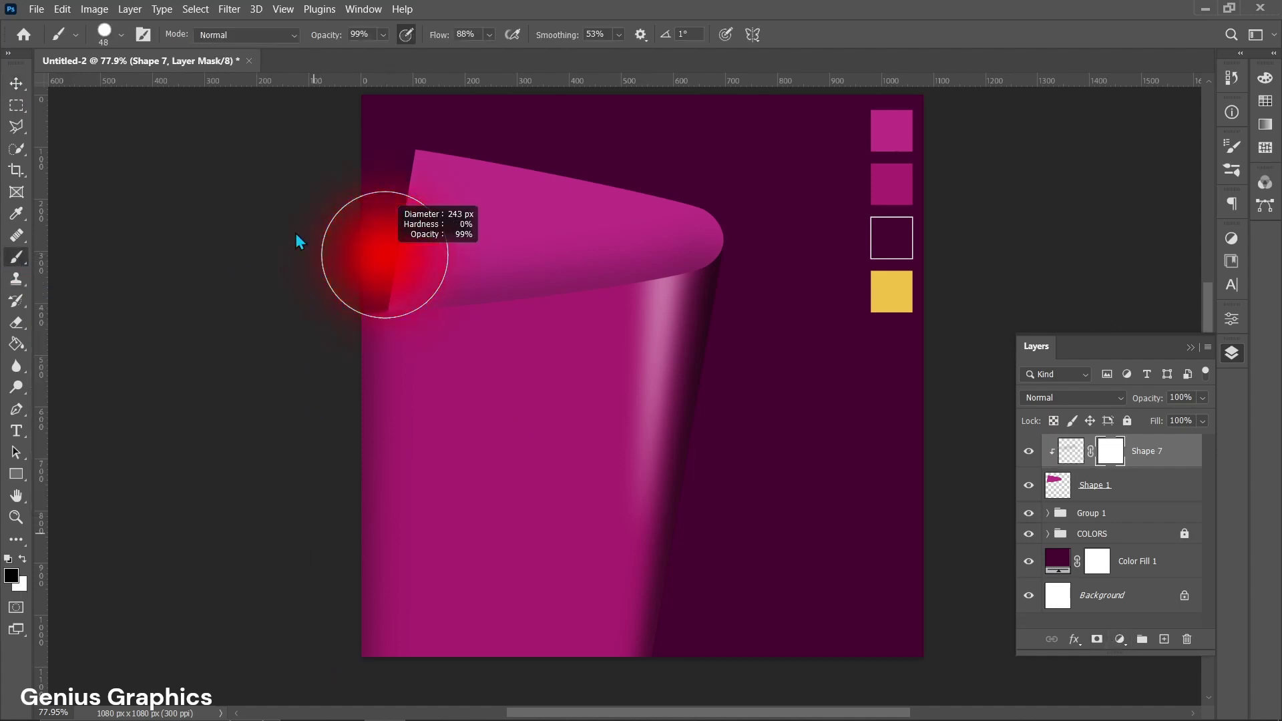
mouse_move(381, 252)
mouse_down()
mouse_move(440, 218)
mouse_move(389, 204)
mouse_up()
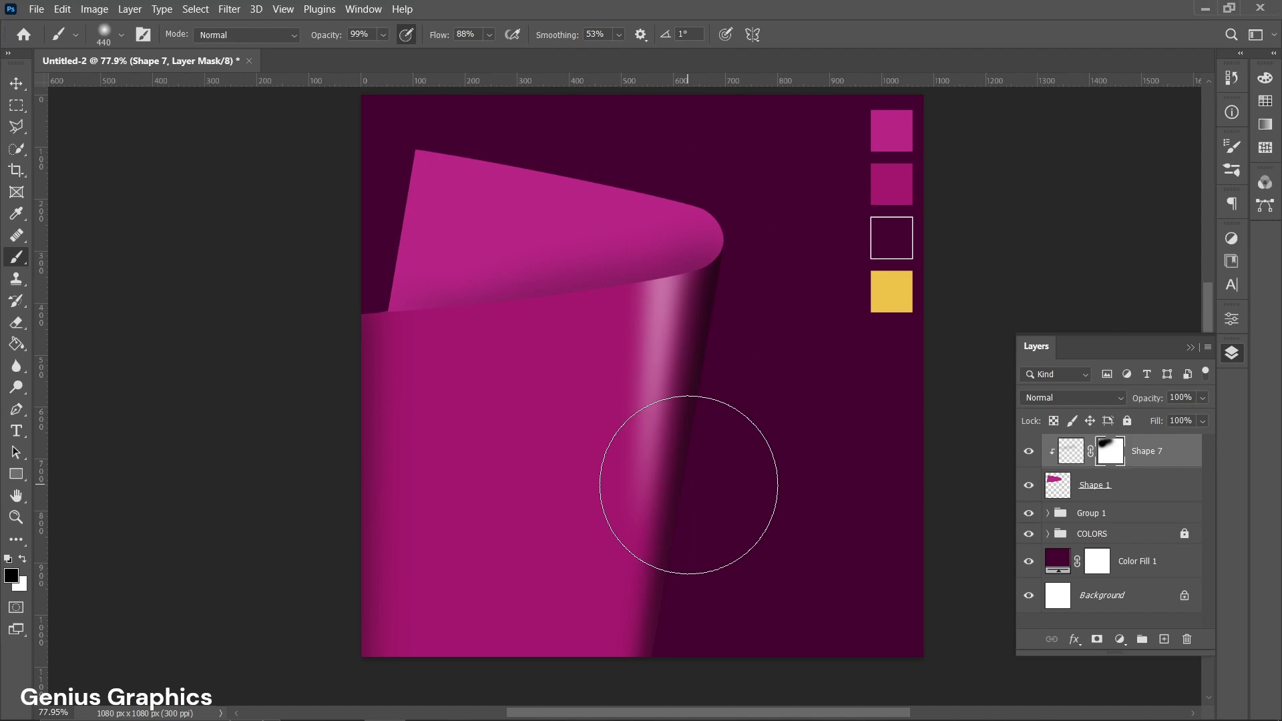
click(16, 83)
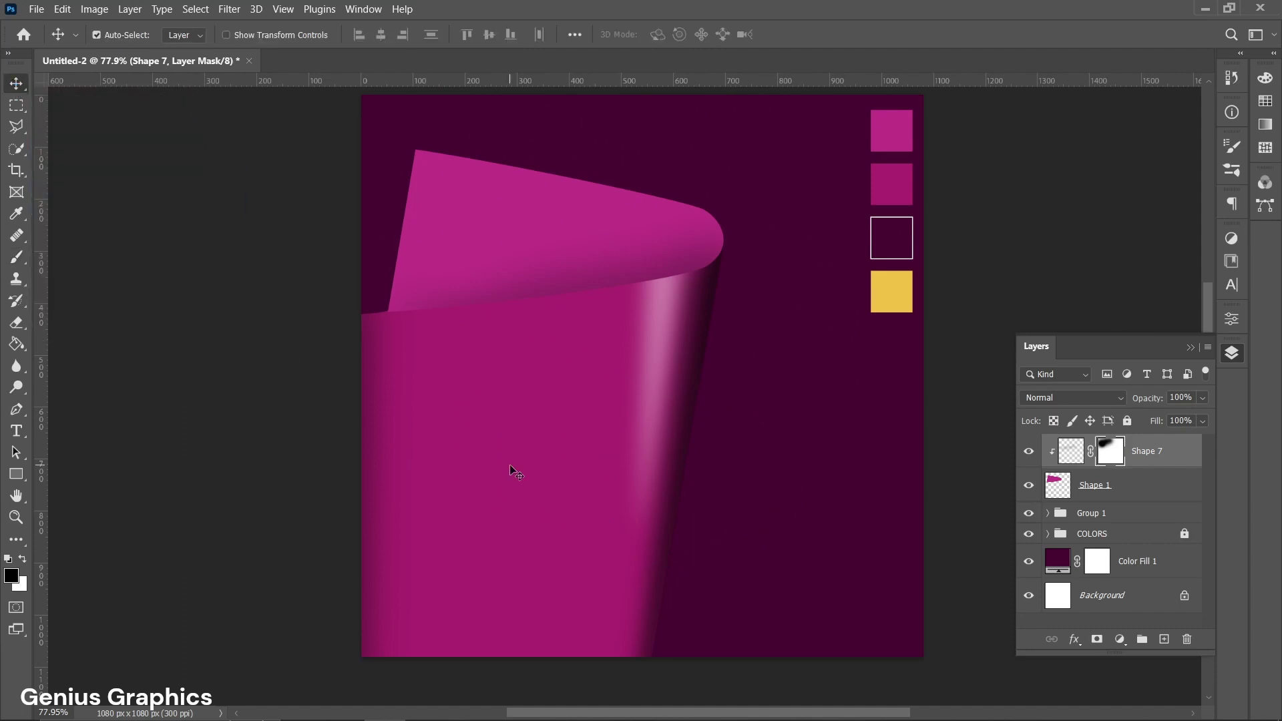
Add a new layer clipped to Shape 7 and paint white on the curl's top-left corner.
click(1164, 639)
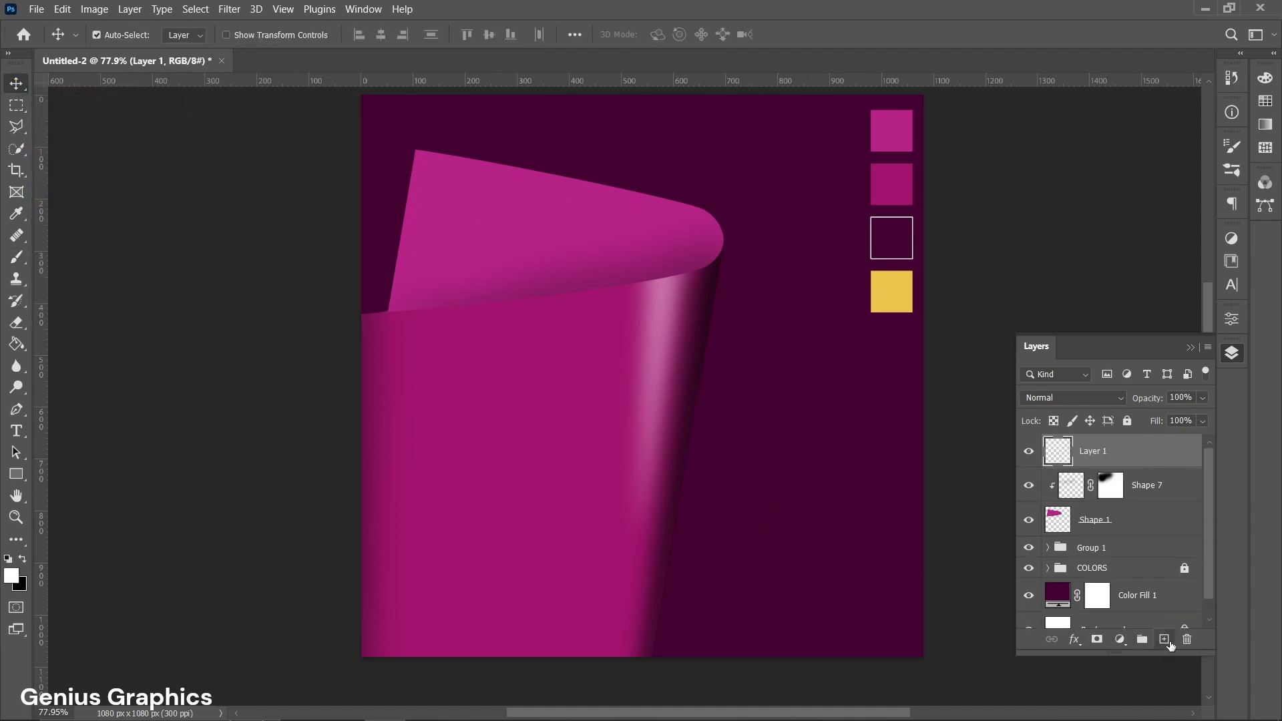
key(x)
alt+click(1165, 466)
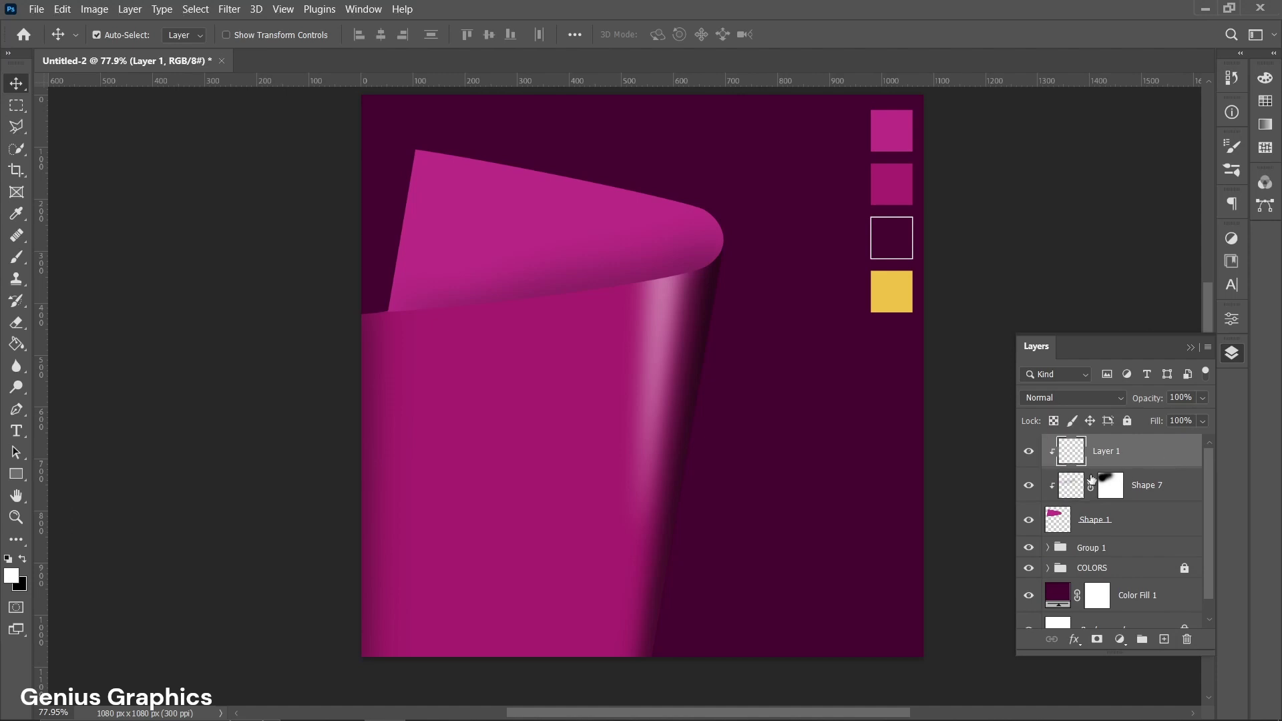
click(17, 257)
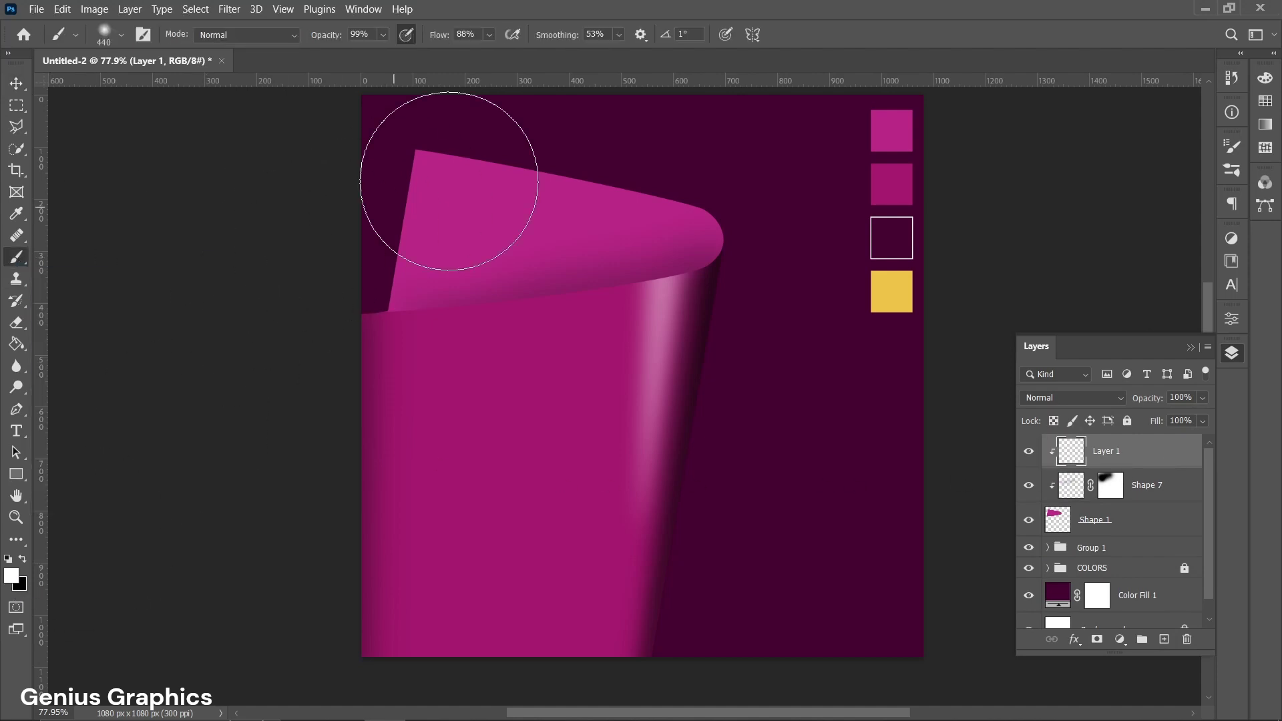
drag(444, 179, 380, 194)
mouse_move(405, 137)
mouse_down()
mouse_move(436, 166)
mouse_move(475, 168)
mouse_up()
click(431, 166)
click(446, 207)
Blur the white paint with a ~107 px Gaussian Blur and set opacity to 80%.
scroll(487, 343, up, 1)
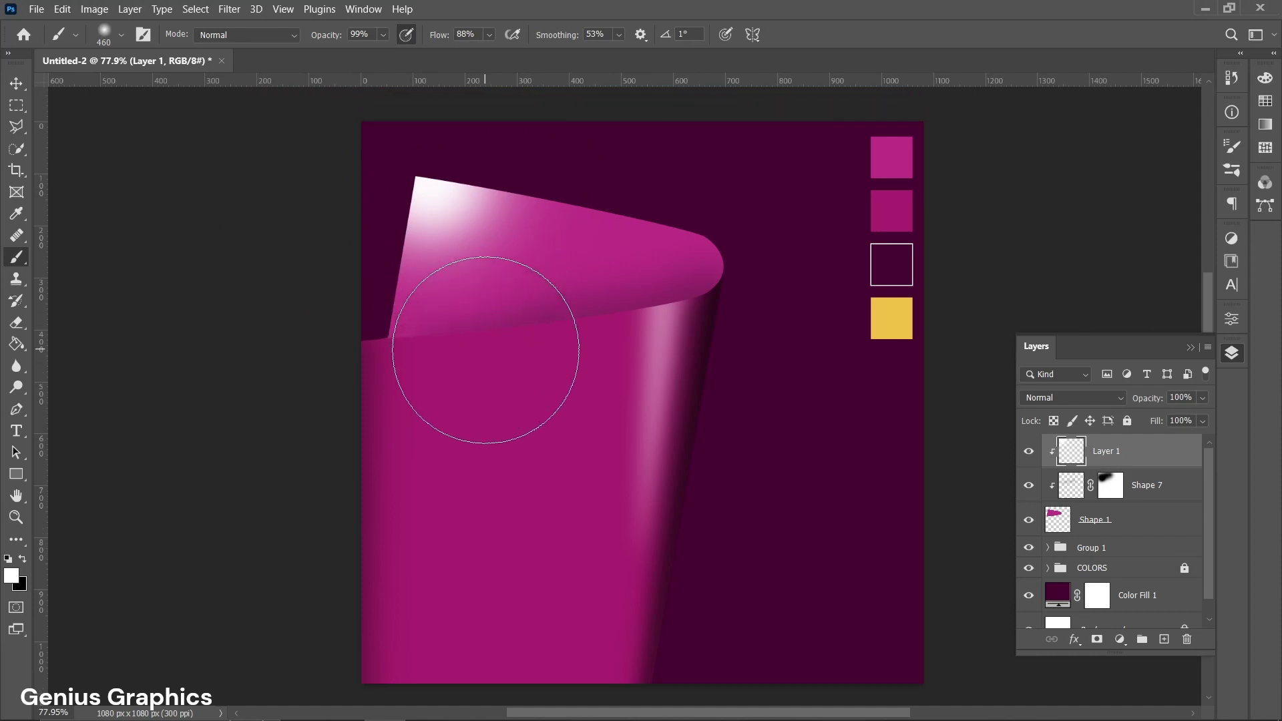
click(16, 85)
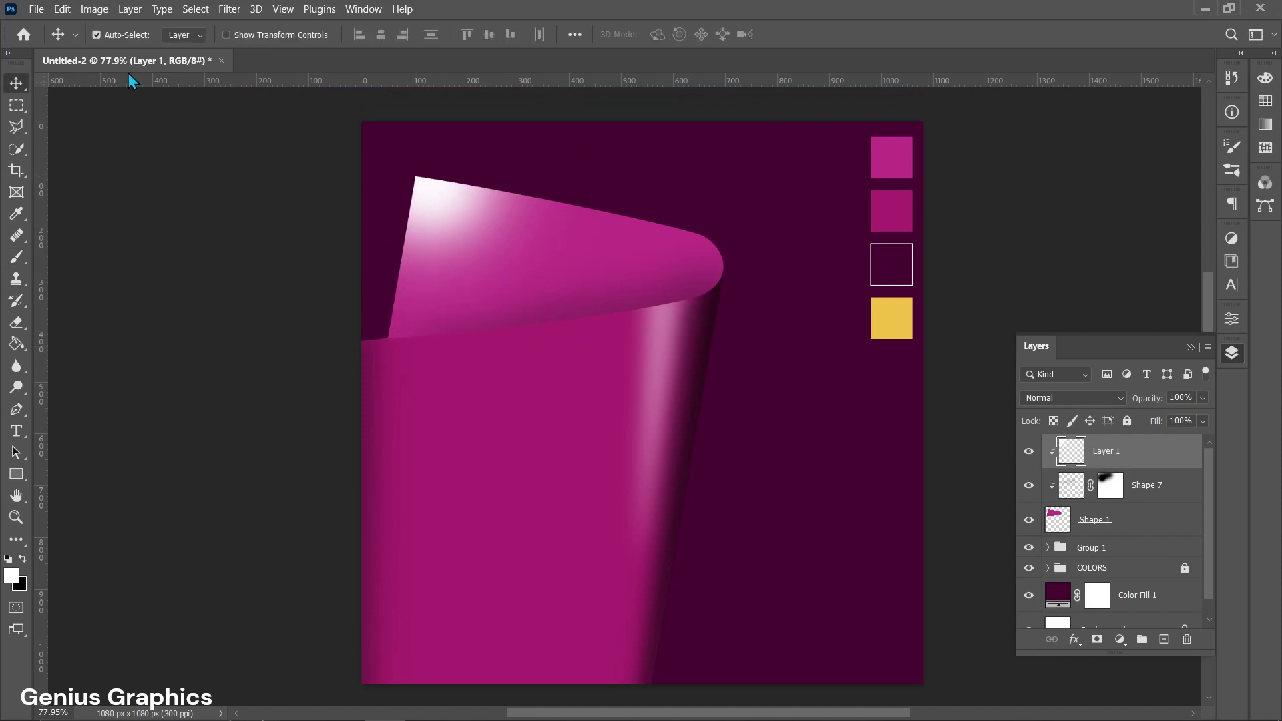
click(229, 9)
mouse_move(238, 208)
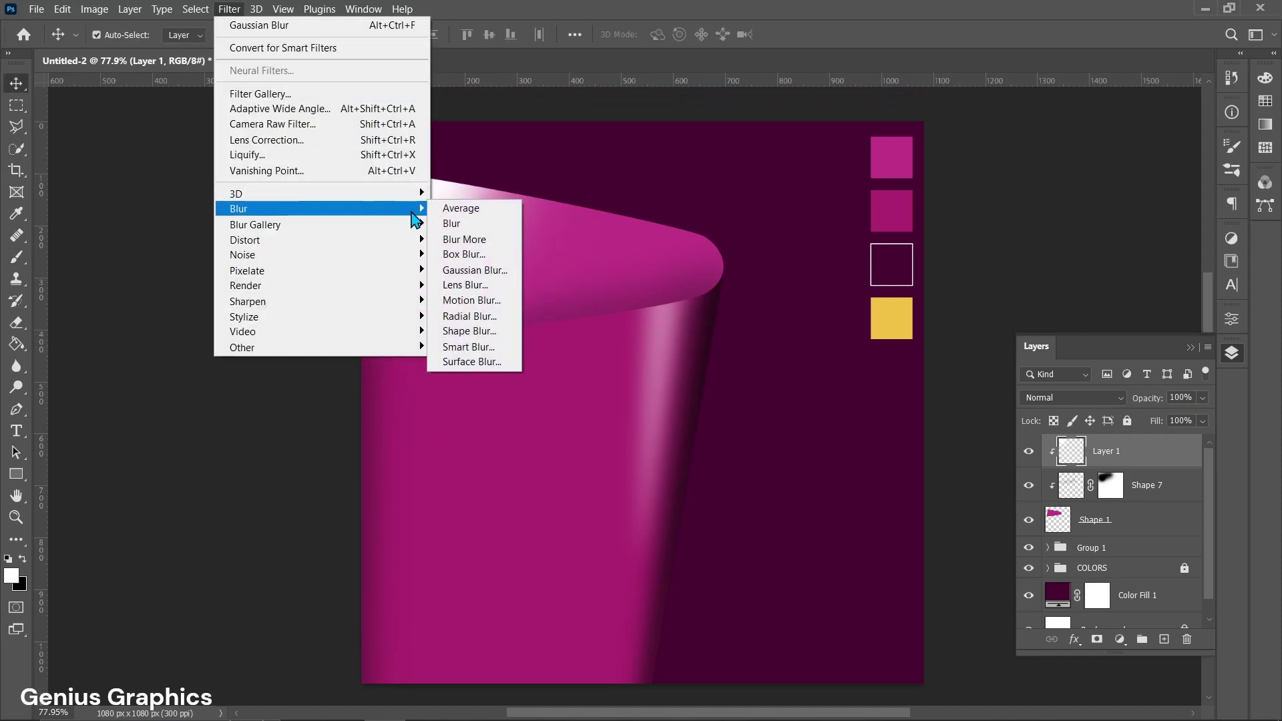
click(451, 269)
drag(933, 389, 955, 396)
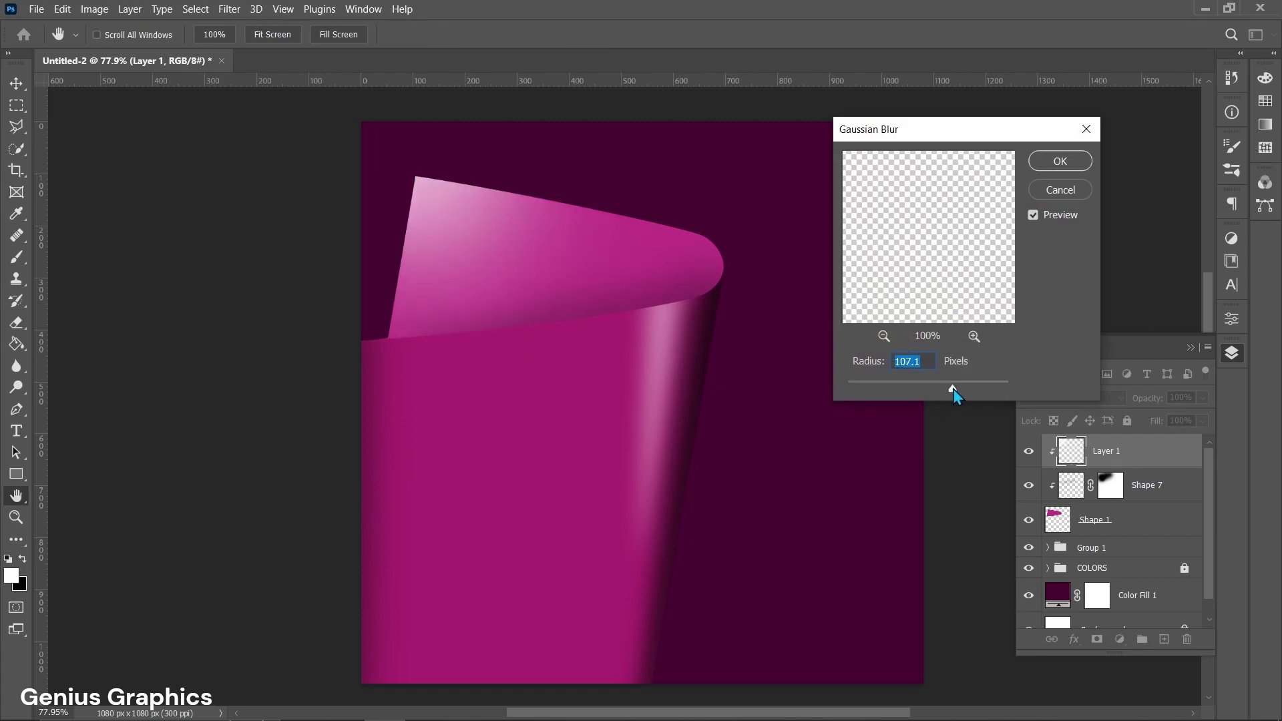
click(1062, 163)
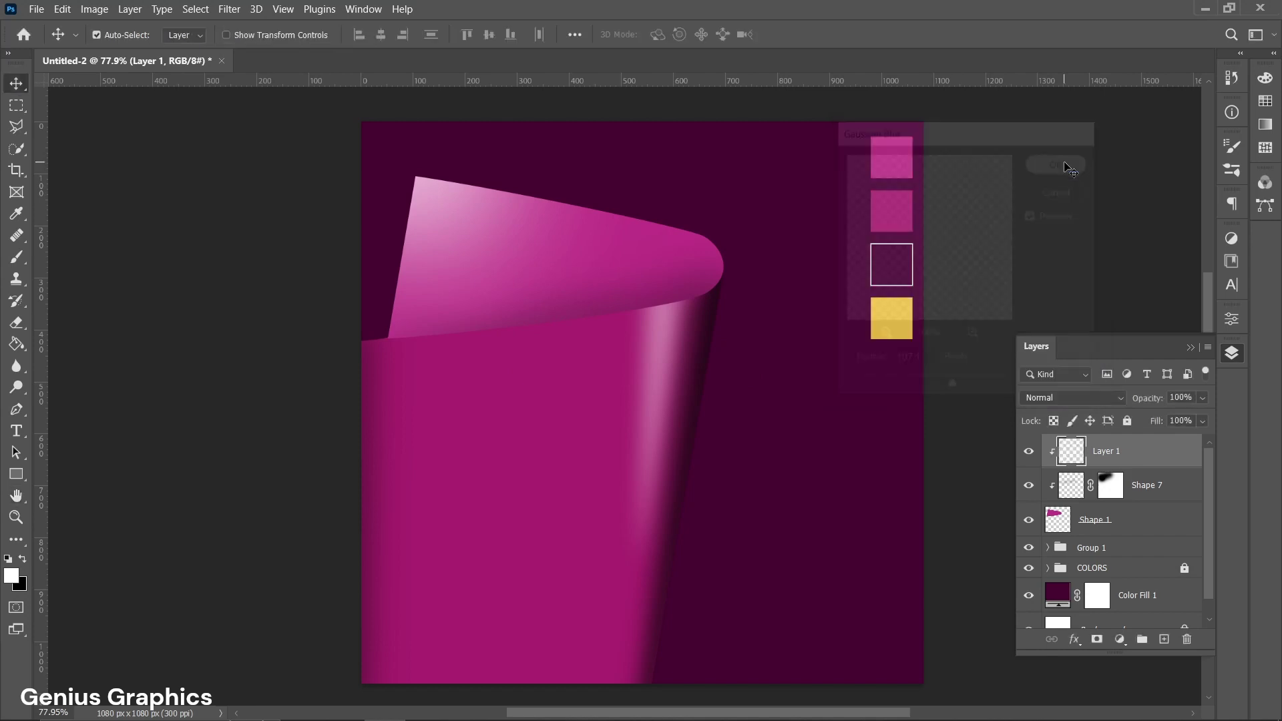
scroll(954, 338, down, 1)
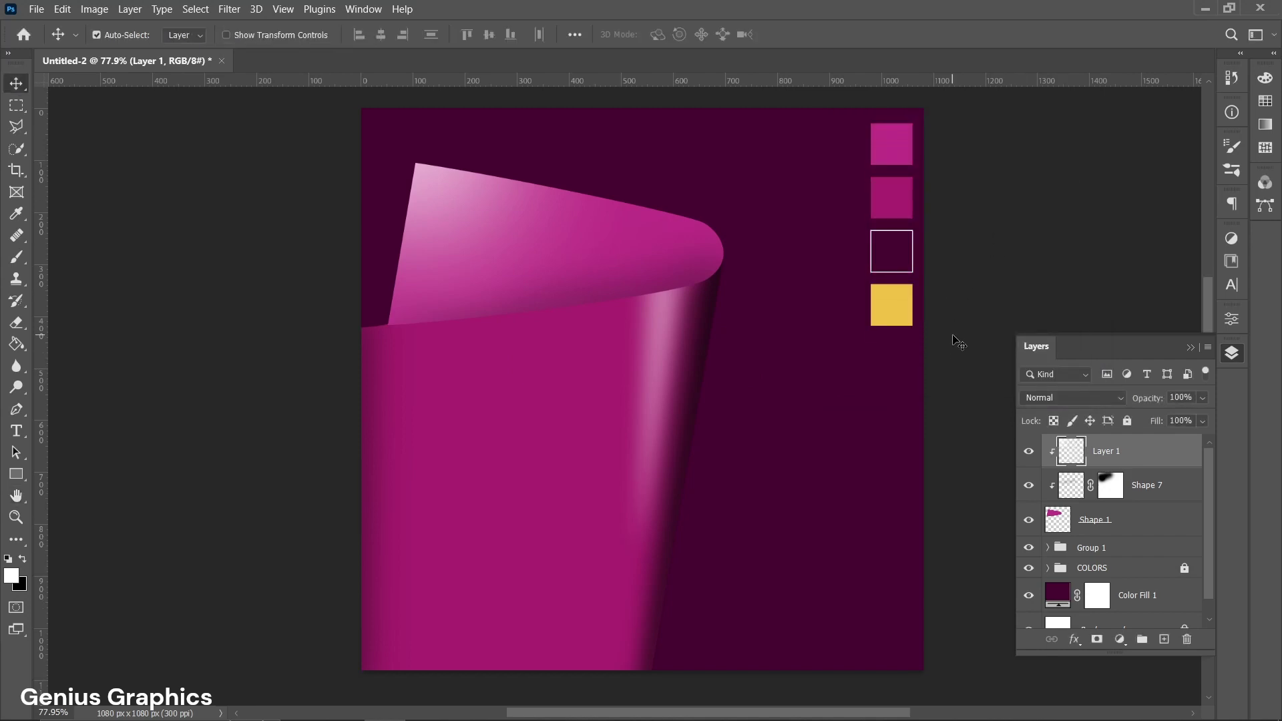
click(1203, 398)
drag(1206, 415, 1190, 417)
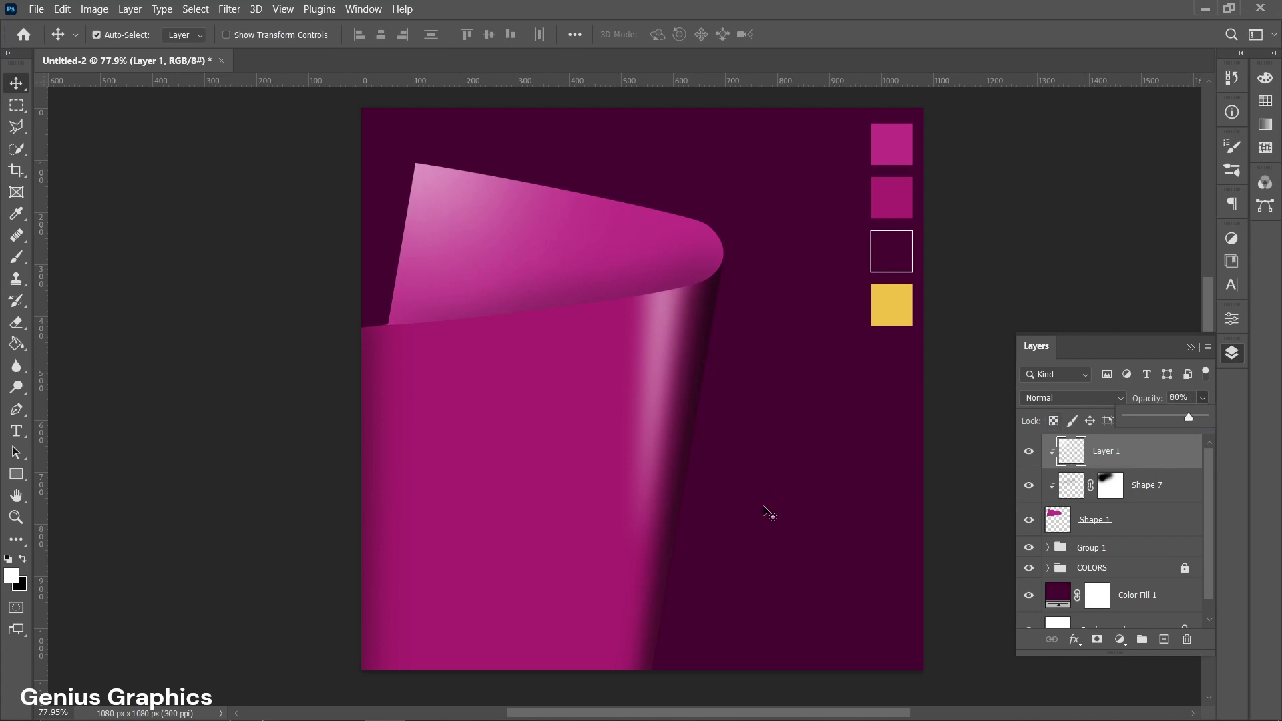
Group Layer 1, Shape 7 and Shape 1 into a new group.
click(1121, 522)
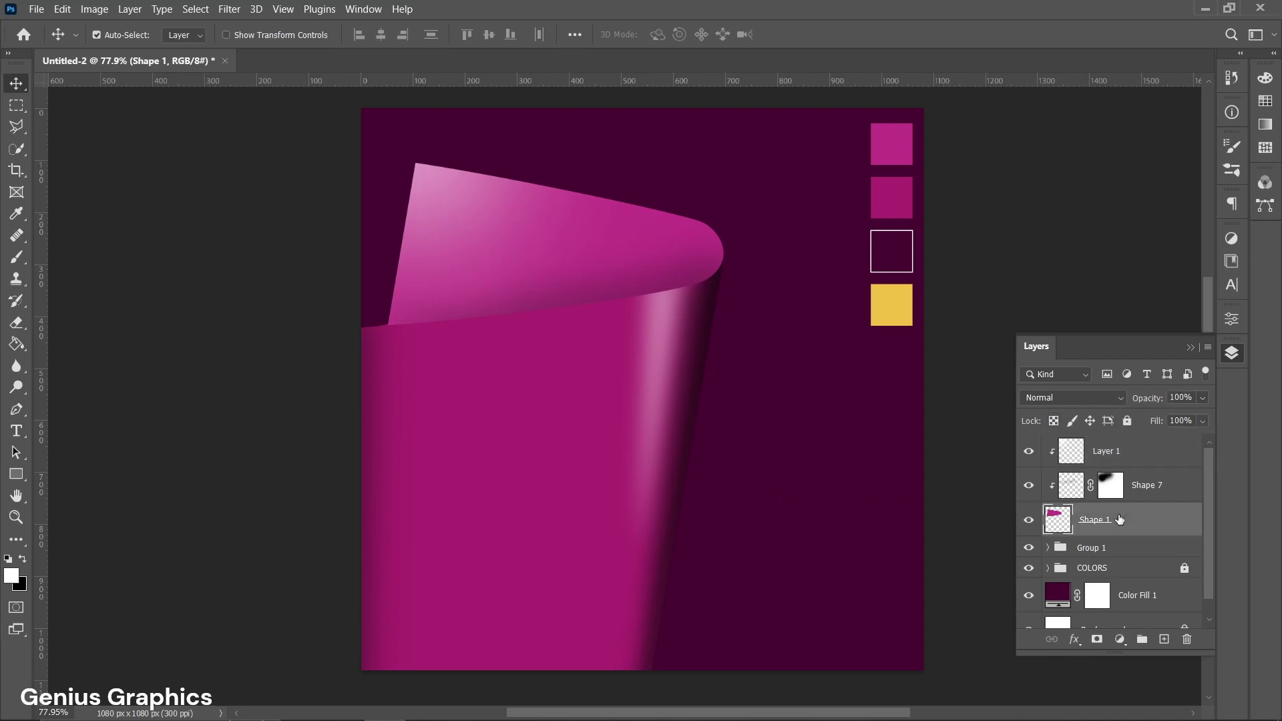
shift+click(1131, 458)
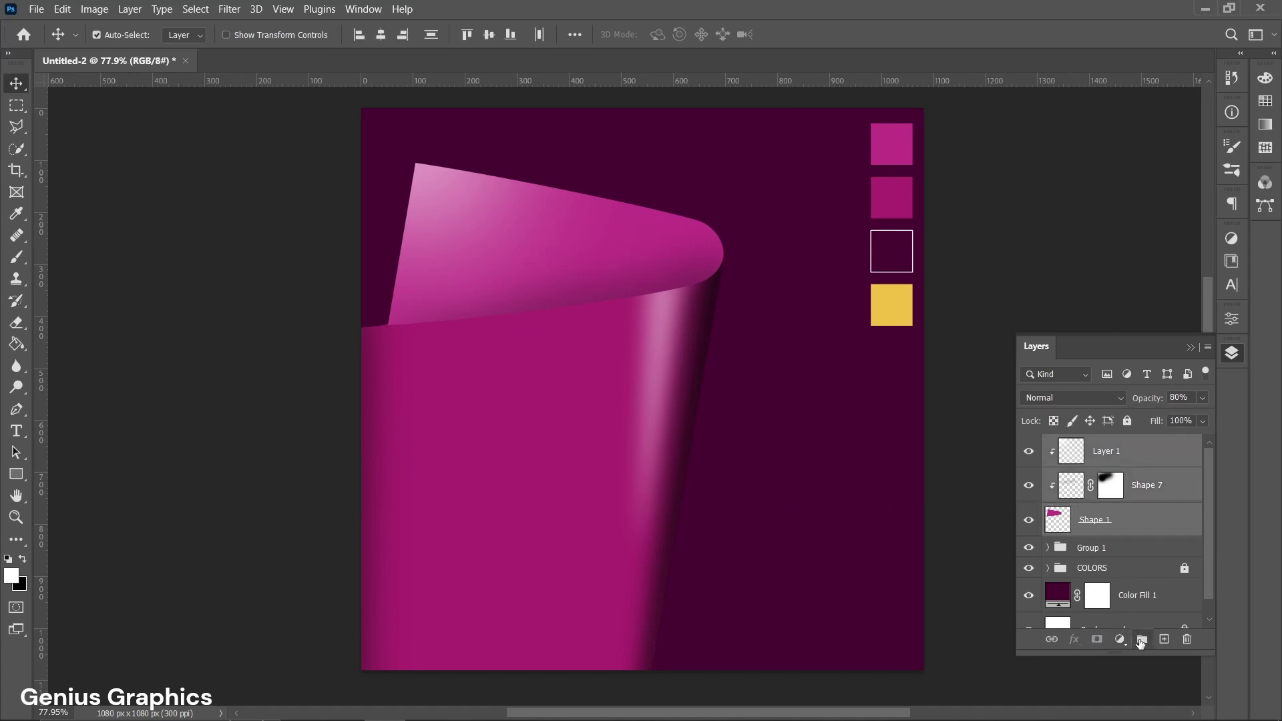
click(1142, 639)
Rename the two paper groups SHAPE 1 and SHAPE 2.
double_click(1096, 468)
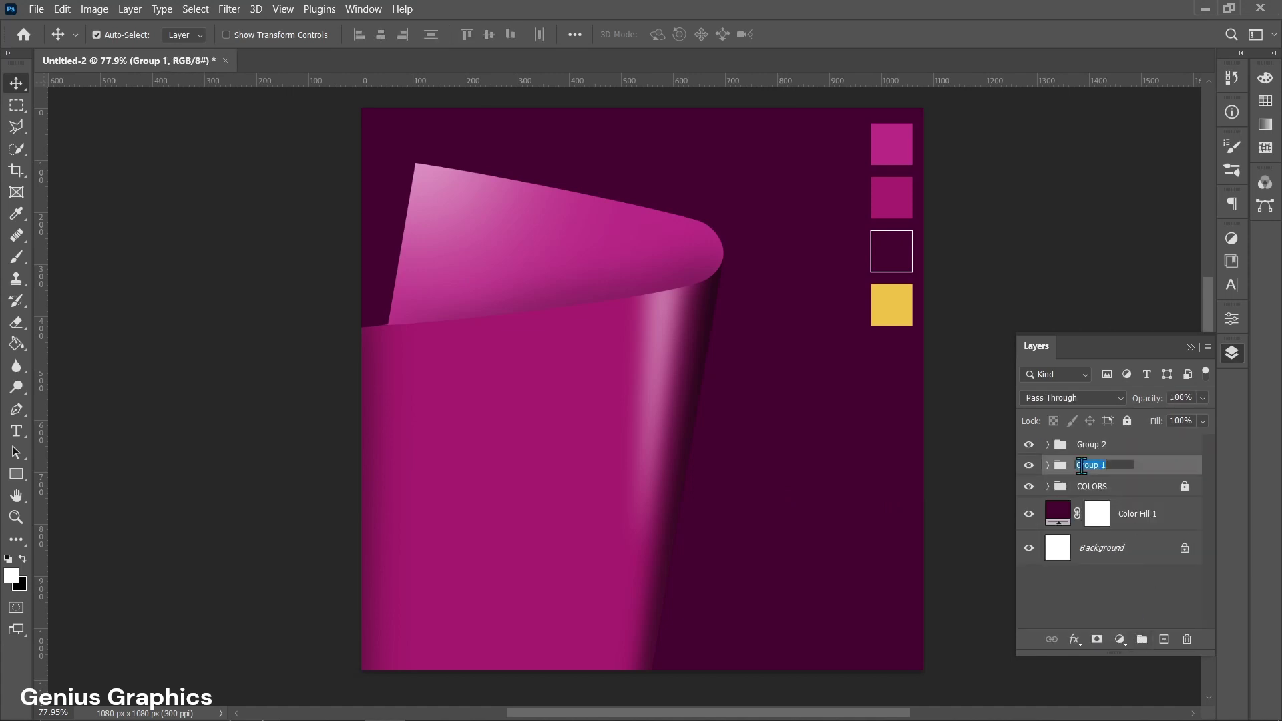
text(SHAPE)
double_click(1095, 444)
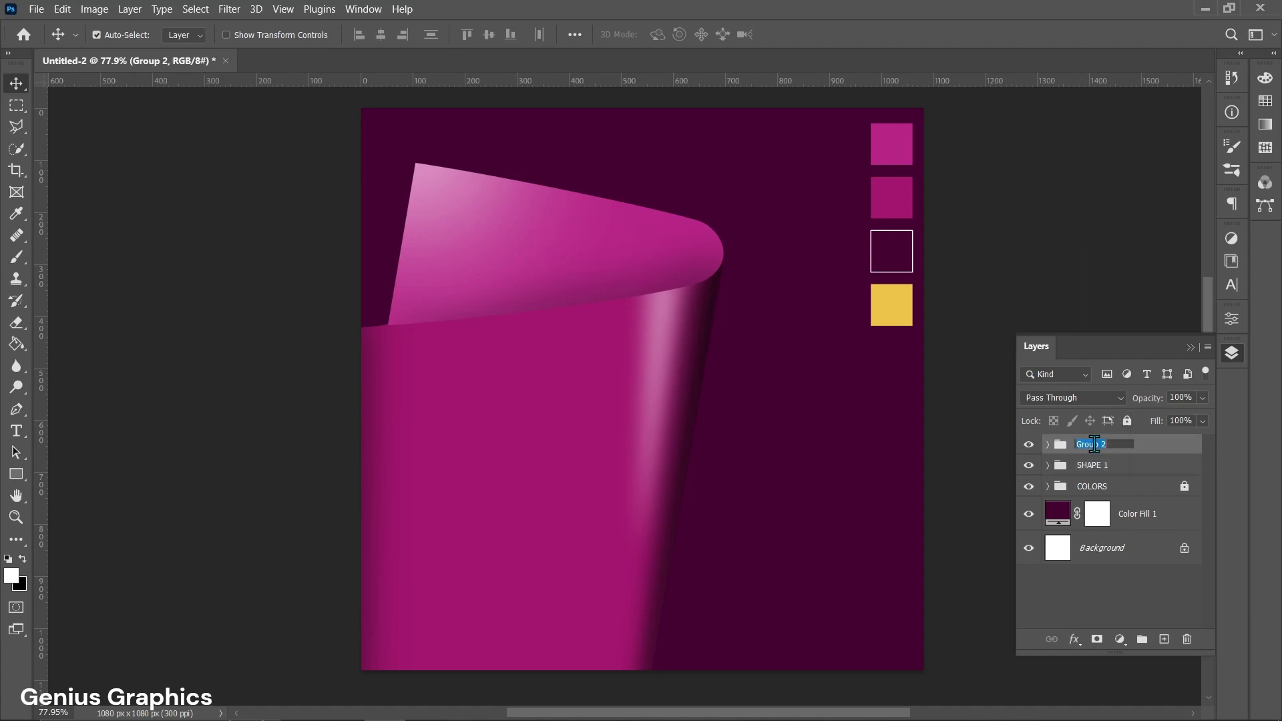
text(SHAPE)
click(1168, 447)
click(35, 10)
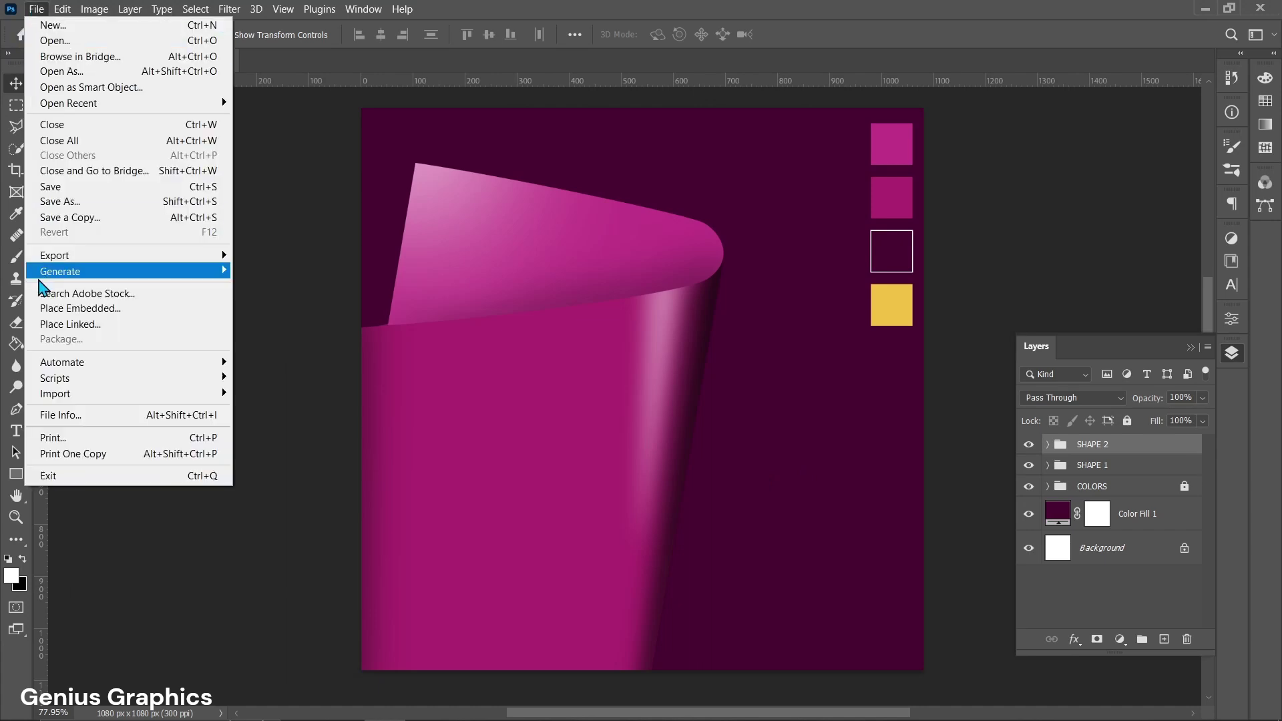
Place the EARINGS image embedded, scaled to about 31% and positioned on the magenta curl.
click(39, 309)
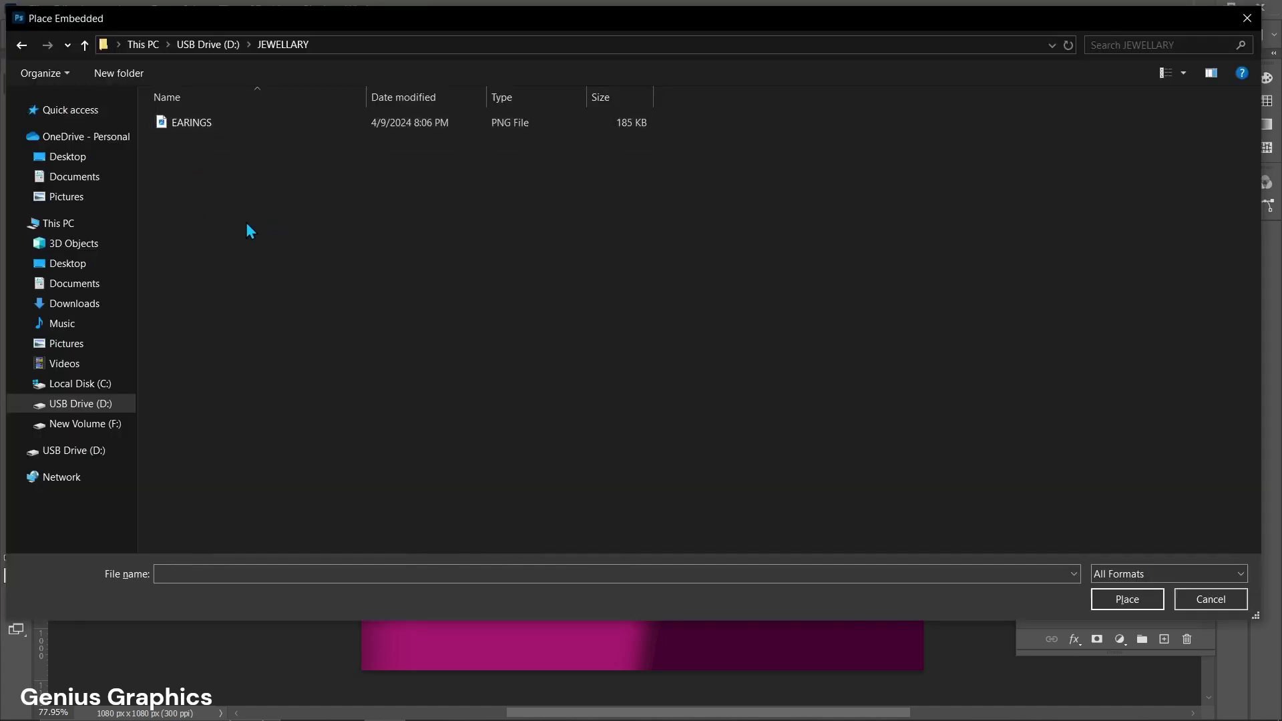
click(194, 123)
click(1135, 598)
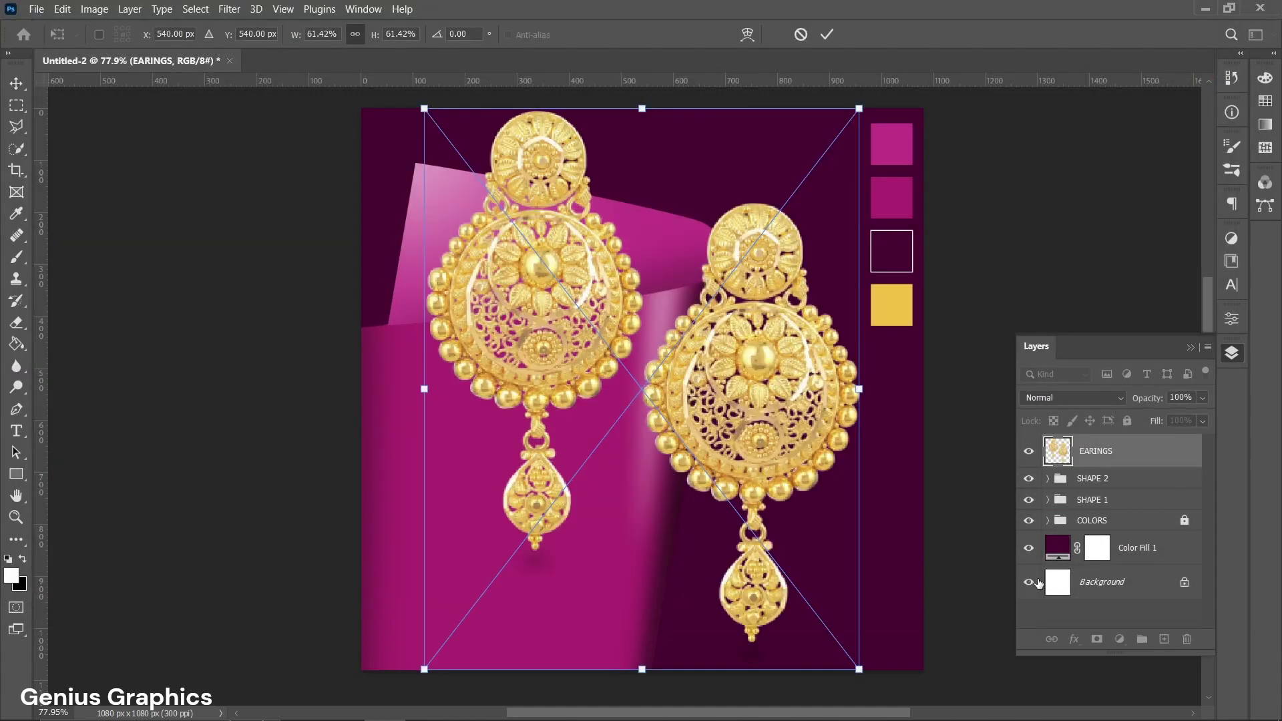
drag(859, 109, 666, 402)
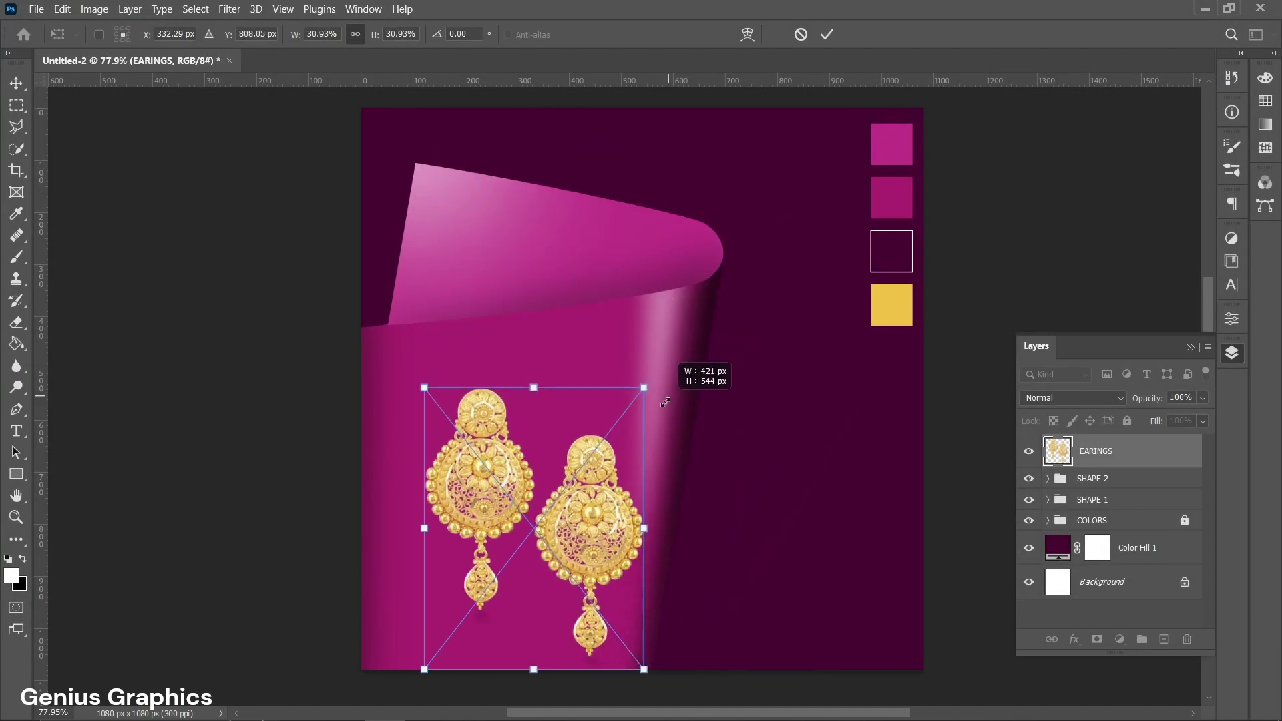
scroll(571, 533, up, 1)
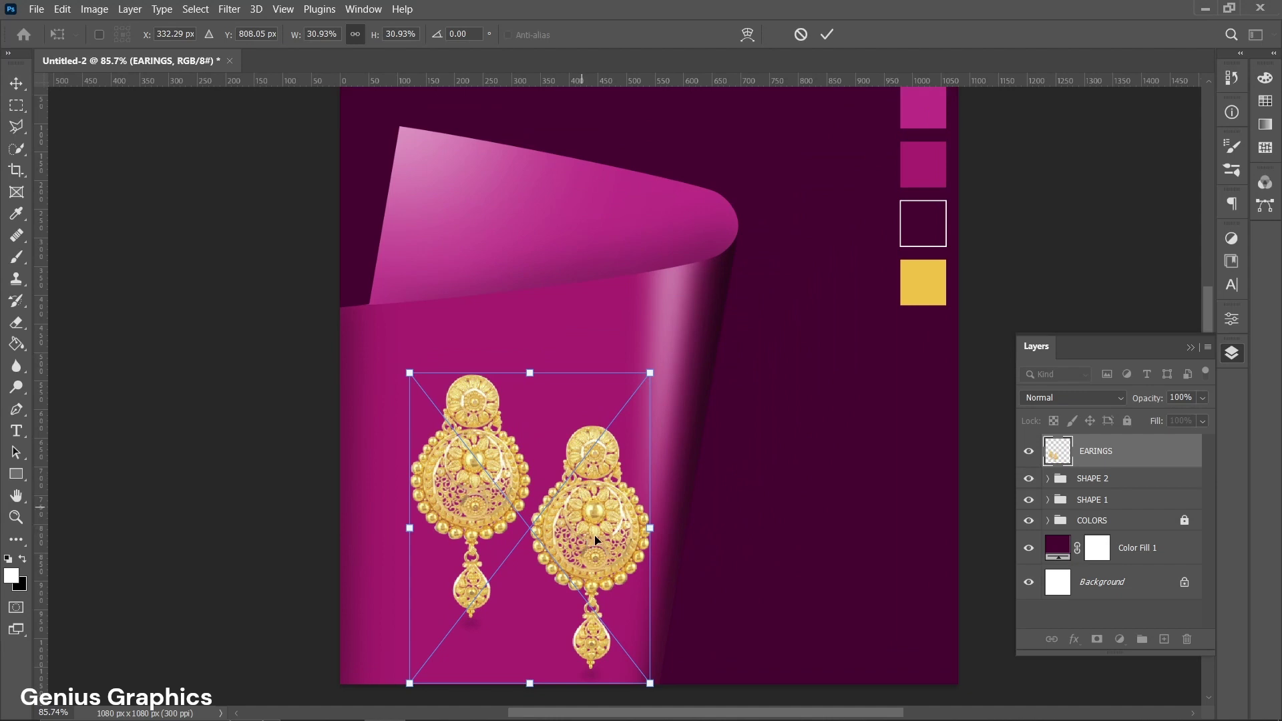
drag(596, 539, 615, 435)
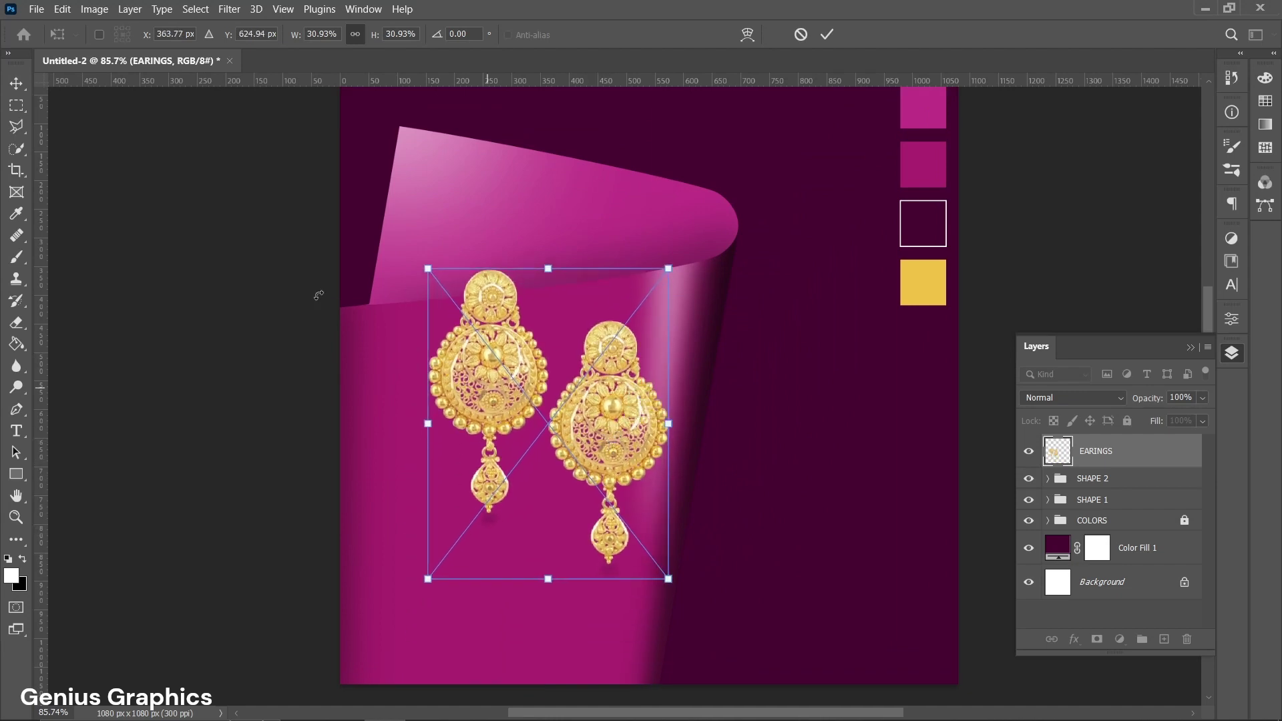
click(16, 83)
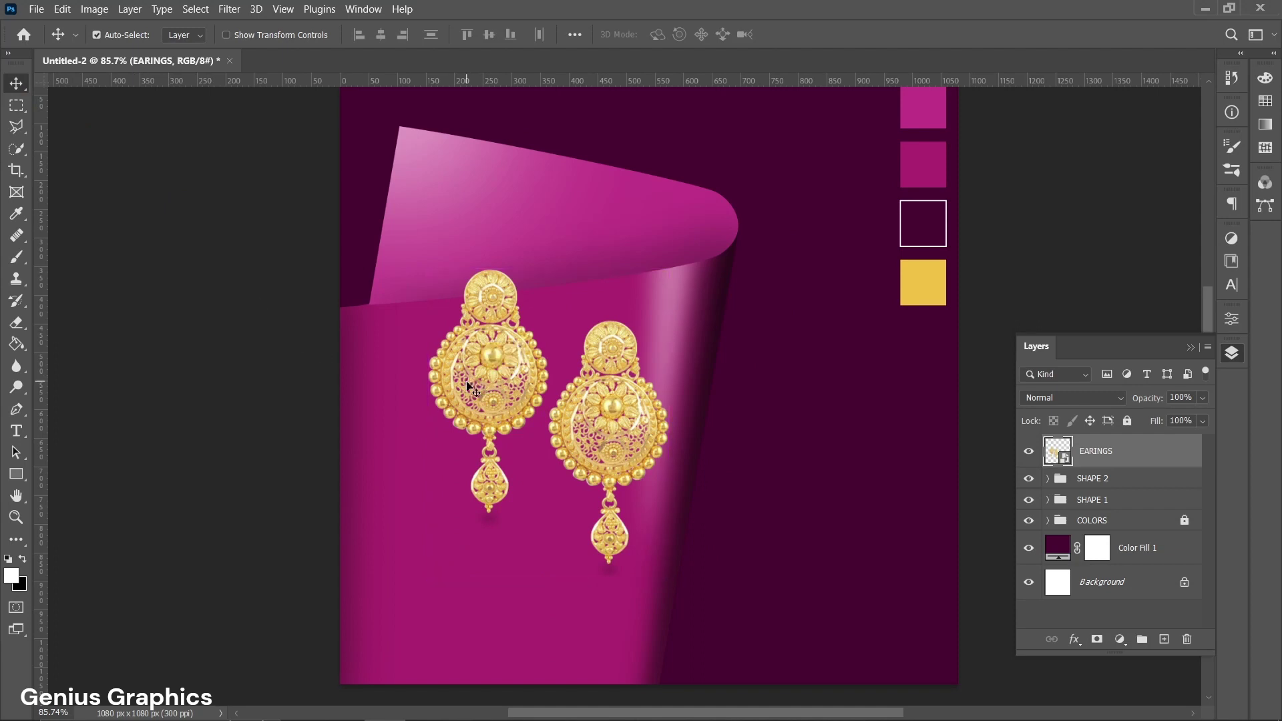
Rasterize the EARINGS layer and lasso-delete the right earring.
right_click(1075, 466)
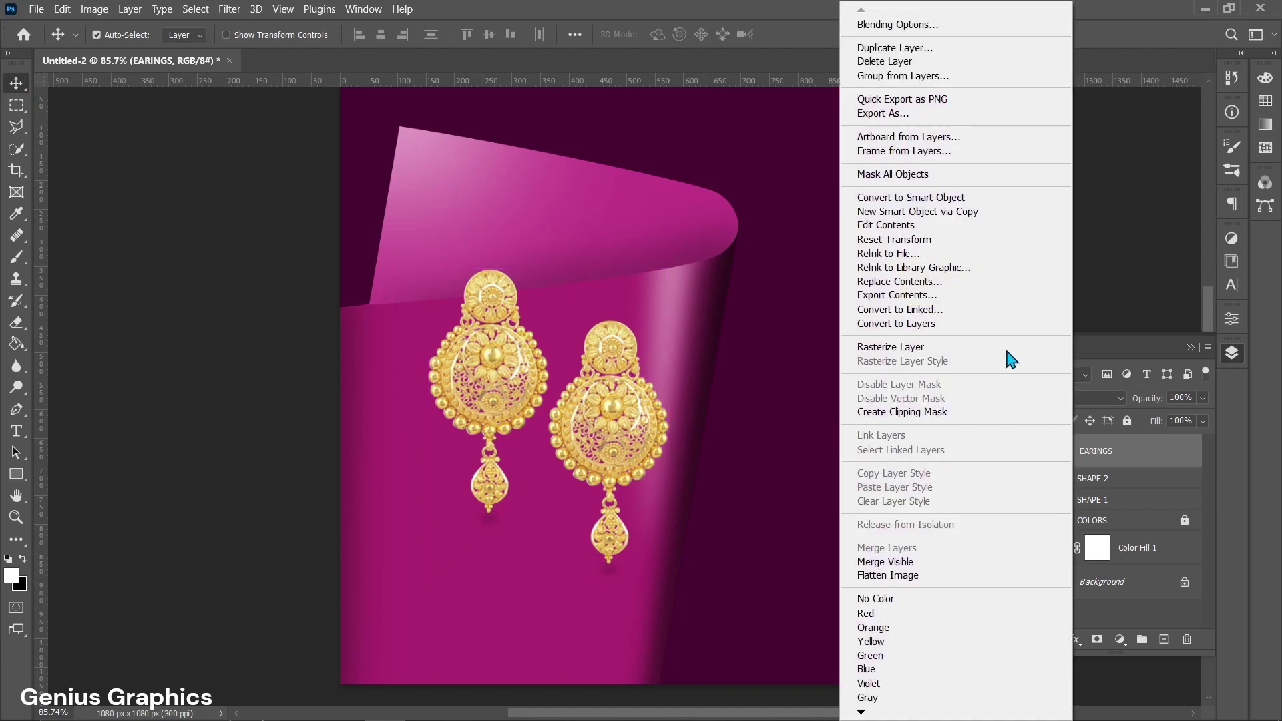
click(949, 348)
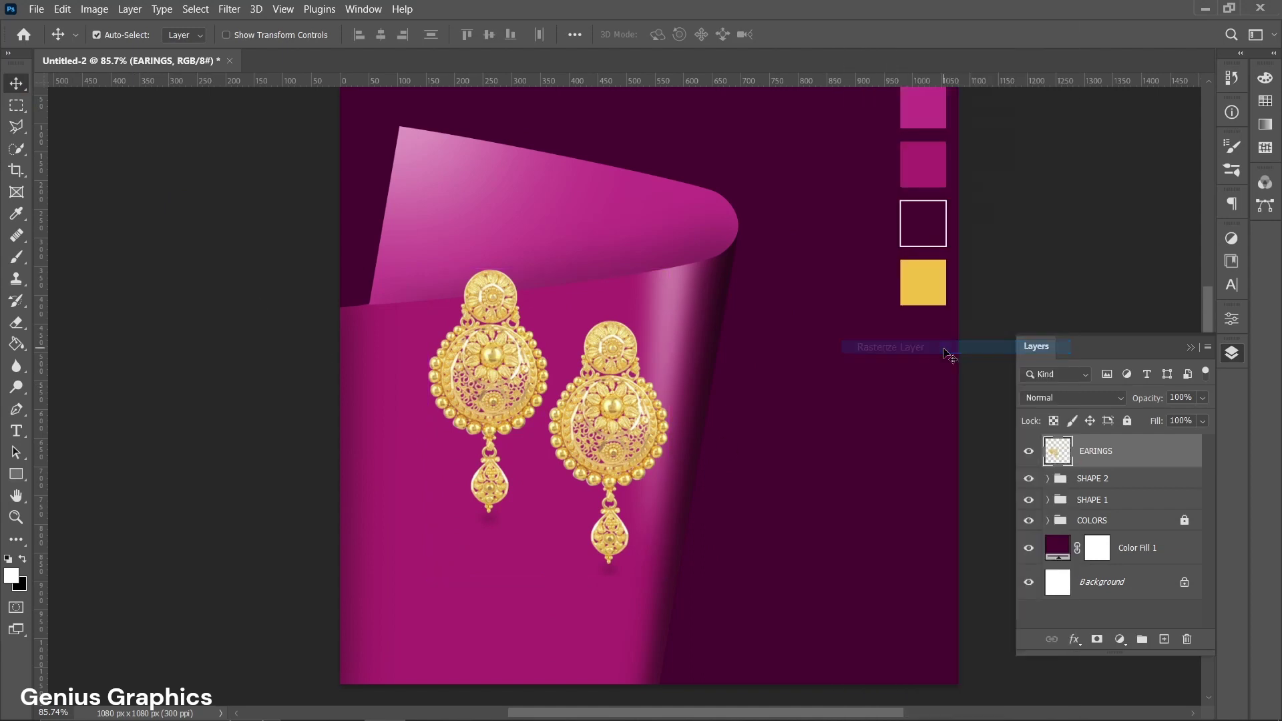
click(16, 127)
click(73, 127)
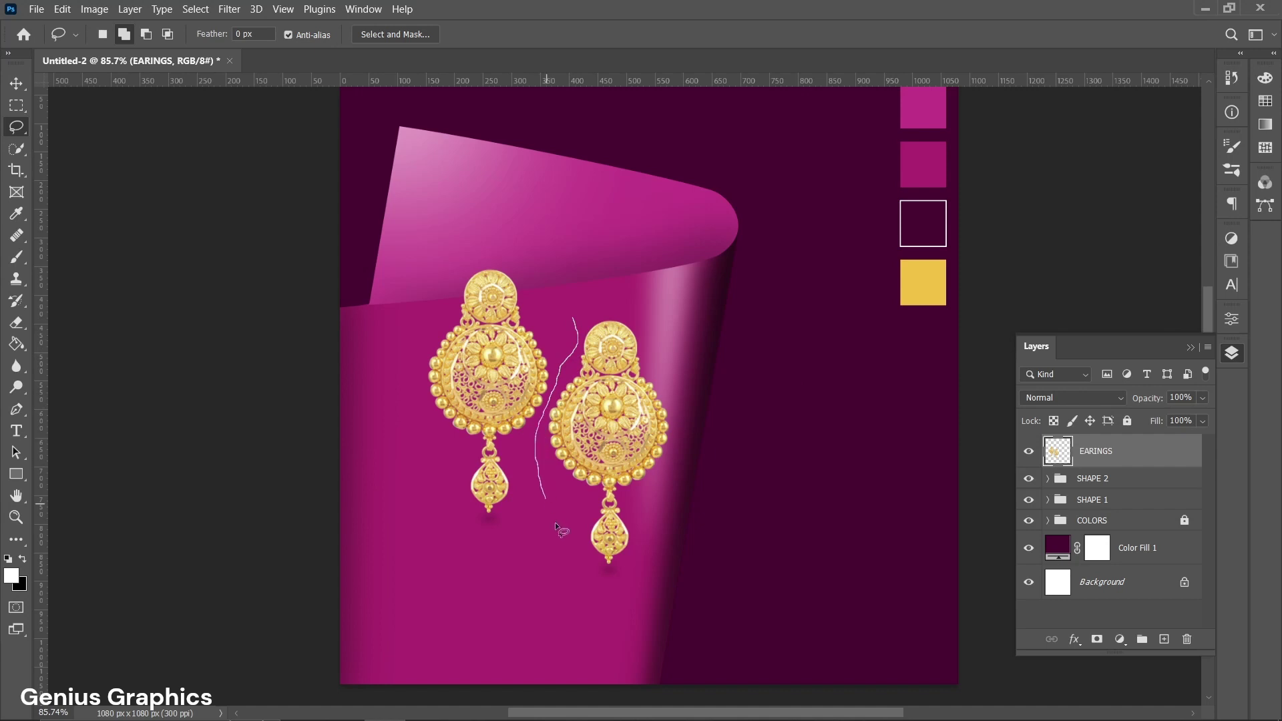
drag(666, 544, 674, 338)
drag(579, 312, 579, 323)
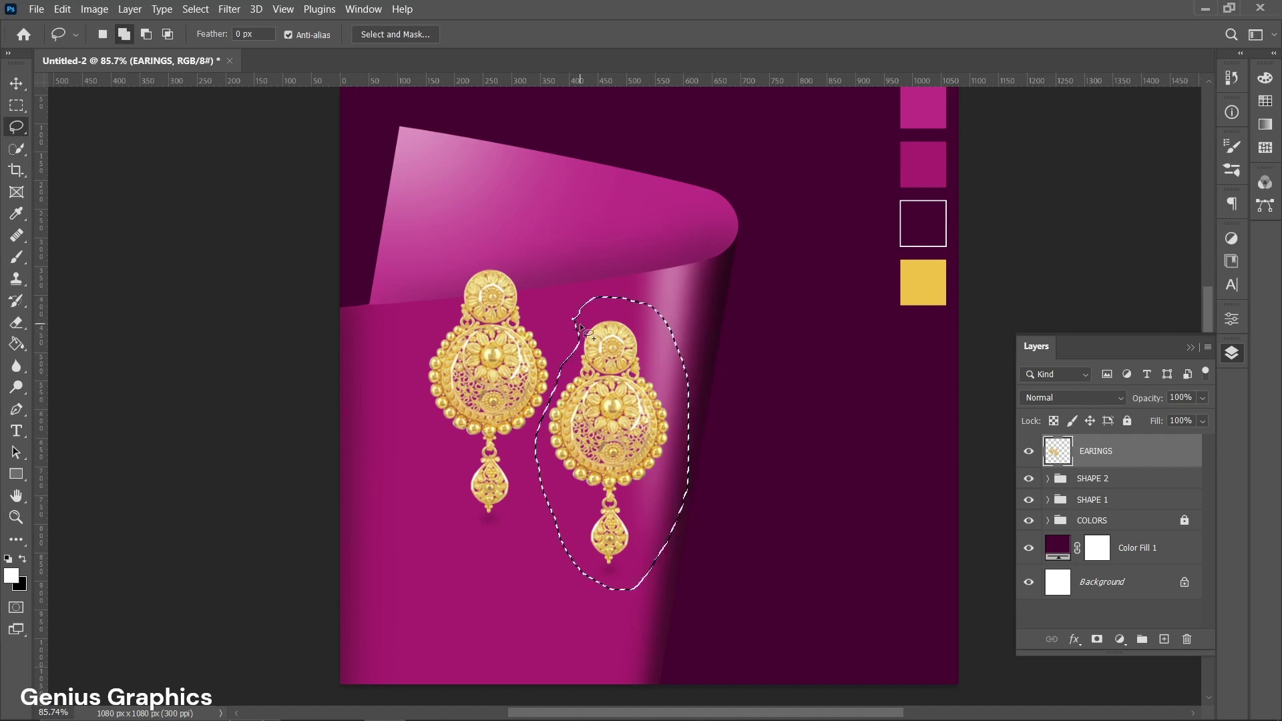
key(Delete)
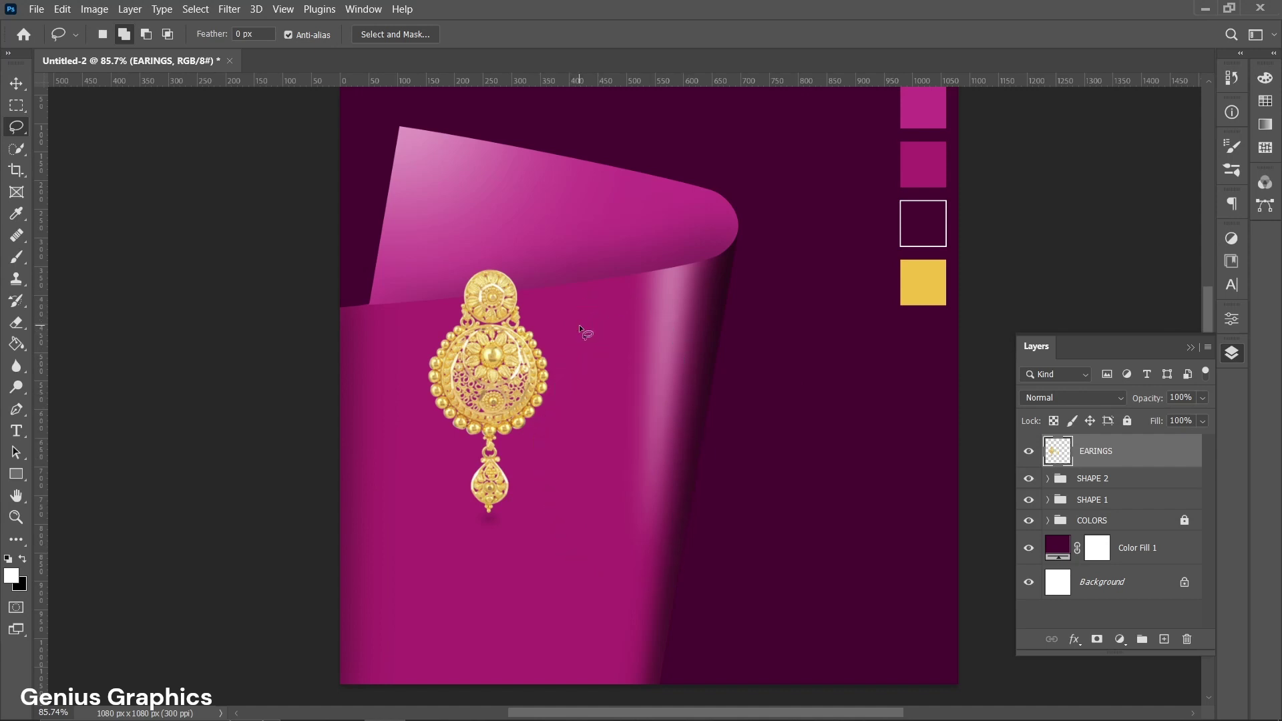
Scale the remaining earring to about three-quarters size and settle it onto the curl.
click(16, 83)
key(ctrl+t)
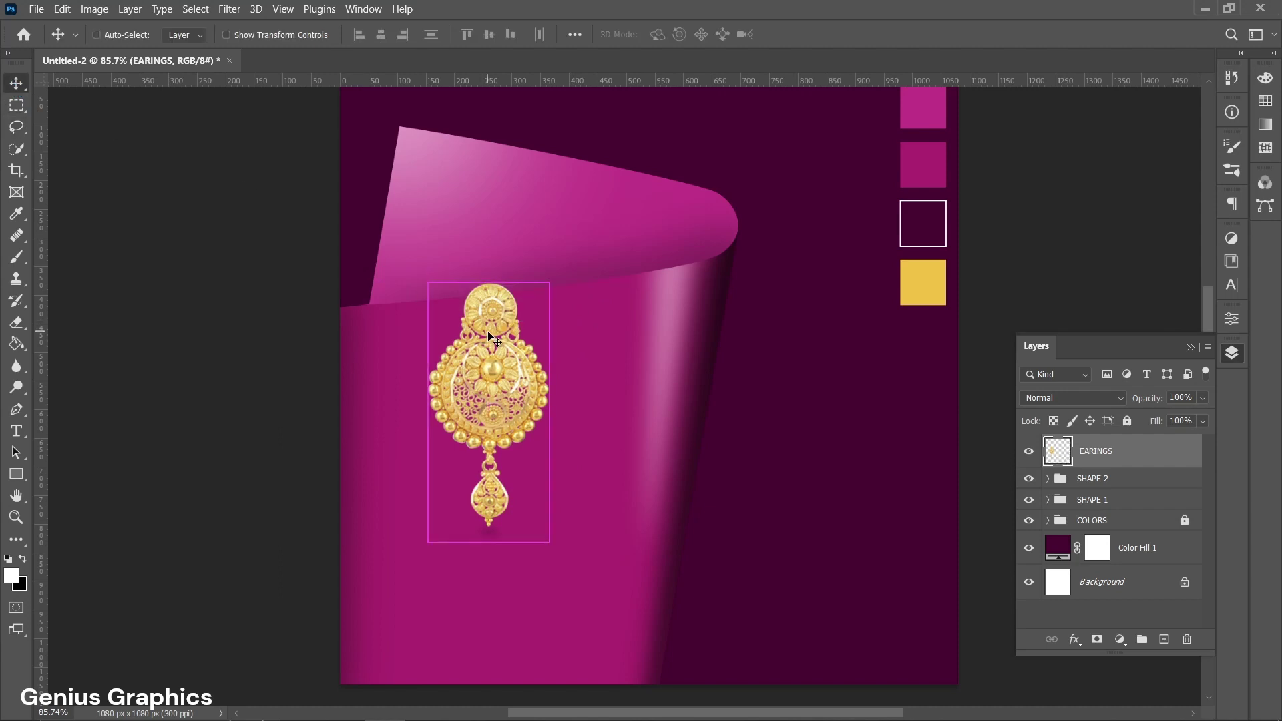
mouse_move(549, 543)
mouse_down()
mouse_move(519, 477)
mouse_move(529, 499)
mouse_up()
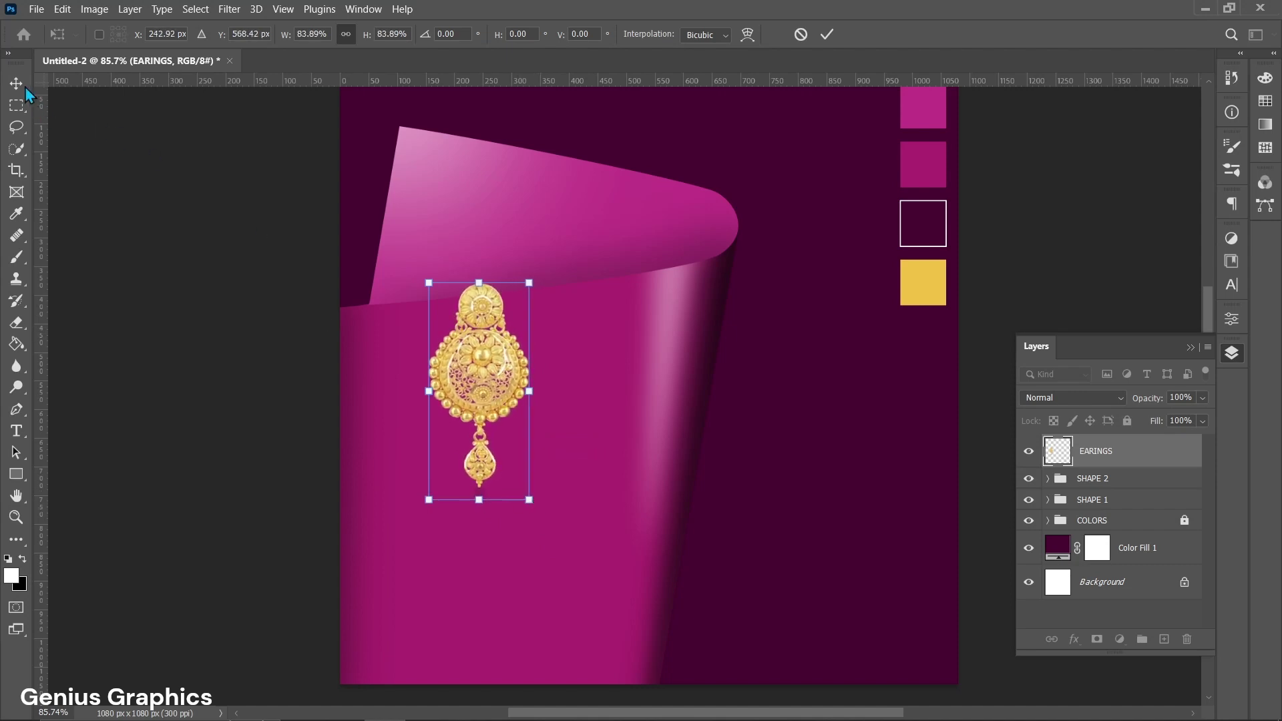
key(Return)
scroll(433, 305, up, 2)
drag(433, 304, 454, 314)
scroll(445, 302, up, 1)
scroll(448, 303, up, 2)
scroll(454, 314, down, 3)
scroll(455, 314, down, 2)
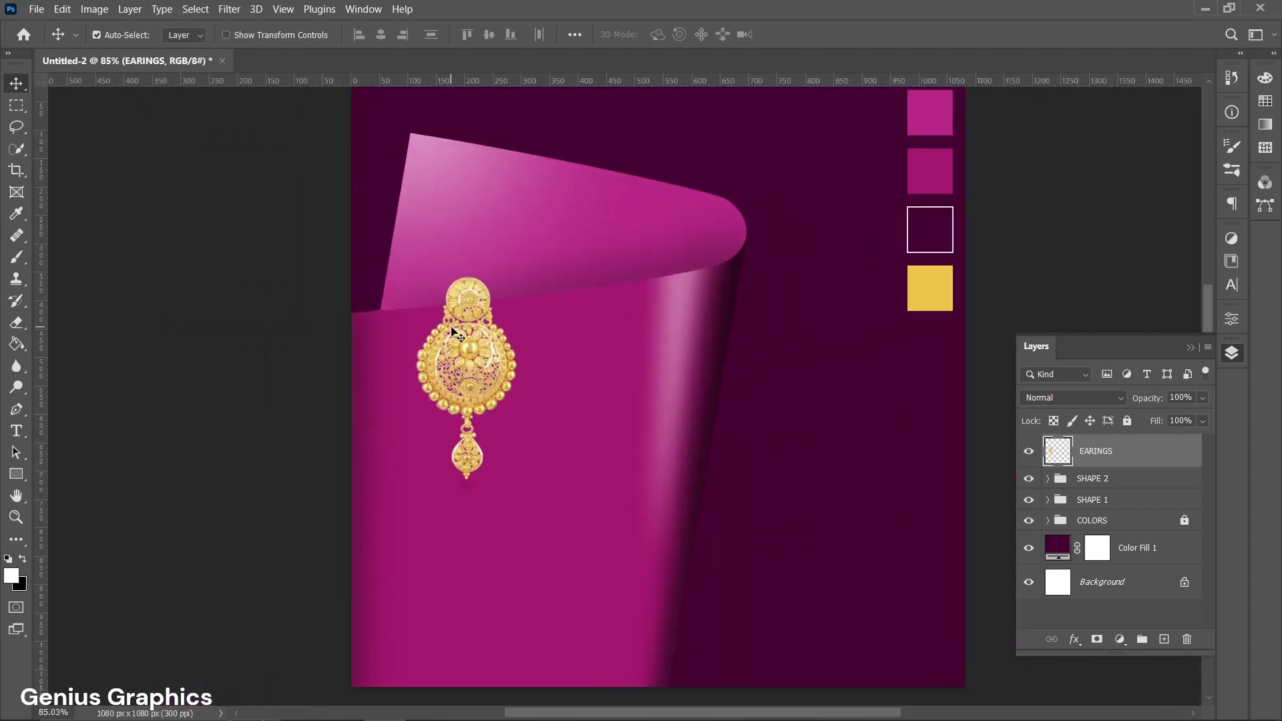
Add a Drop Shadow layer style to the earring.
double_click(1174, 461)
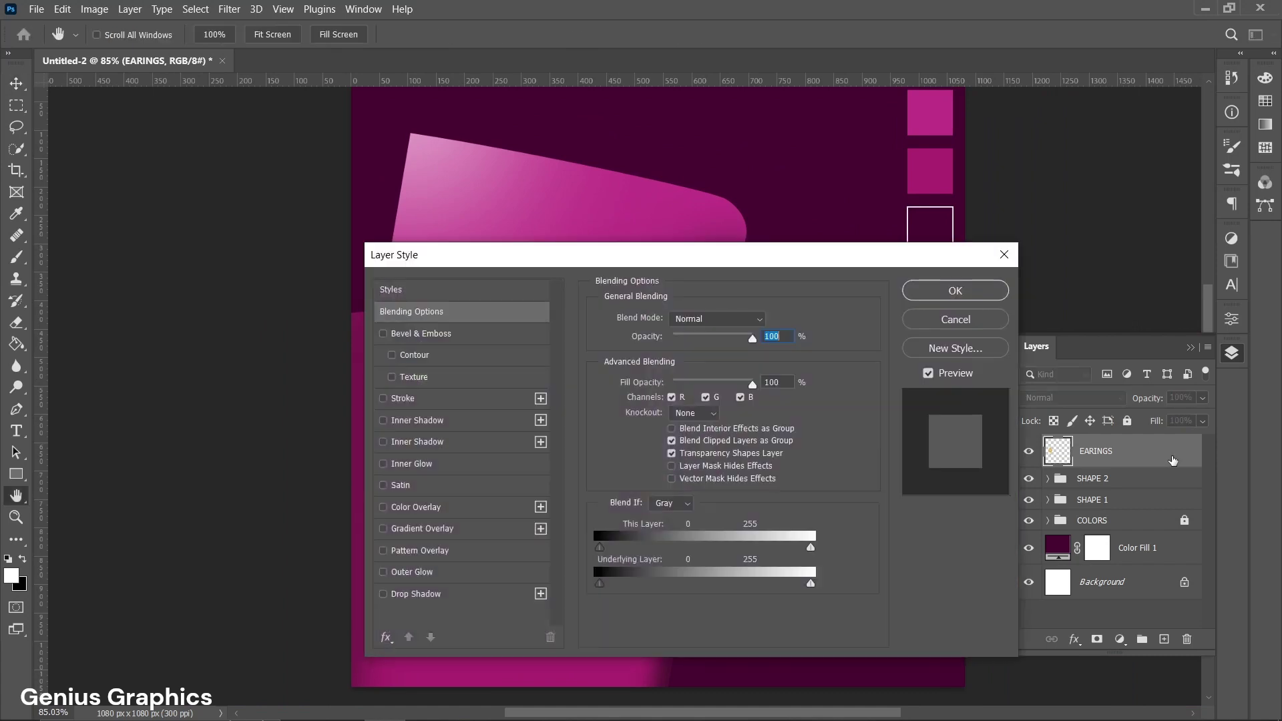
click(383, 595)
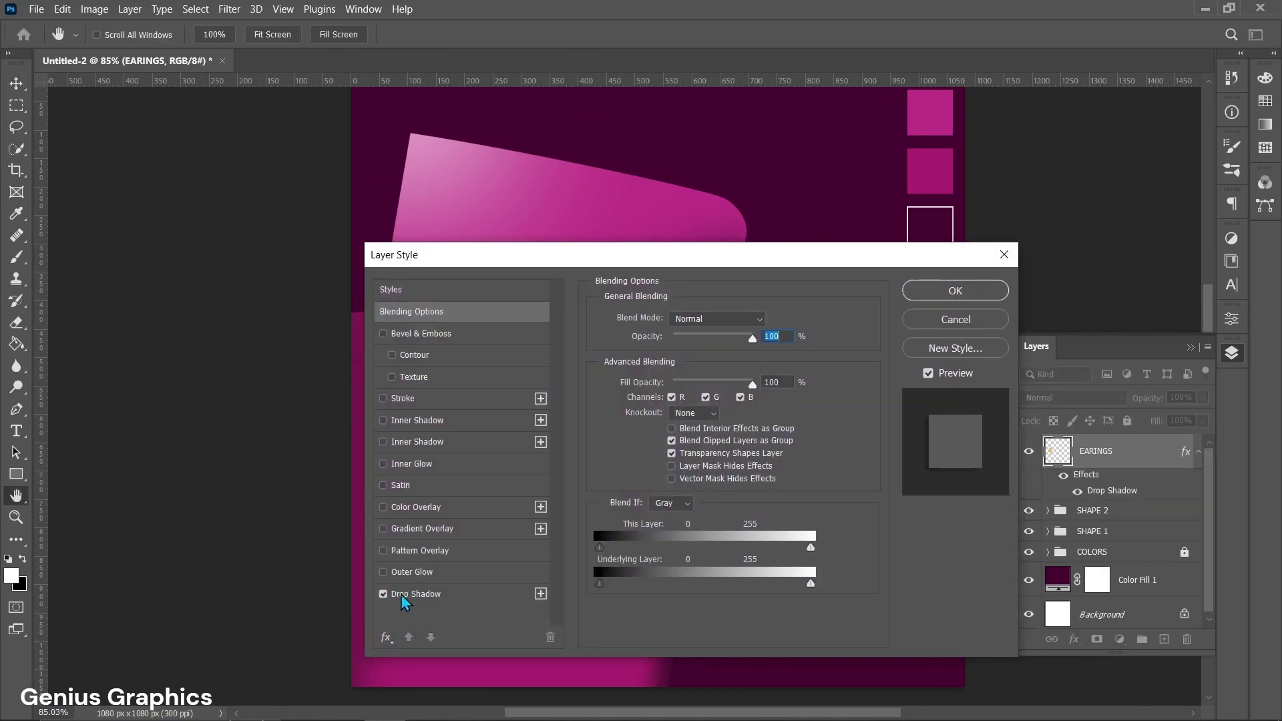
click(408, 597)
drag(743, 255, 946, 236)
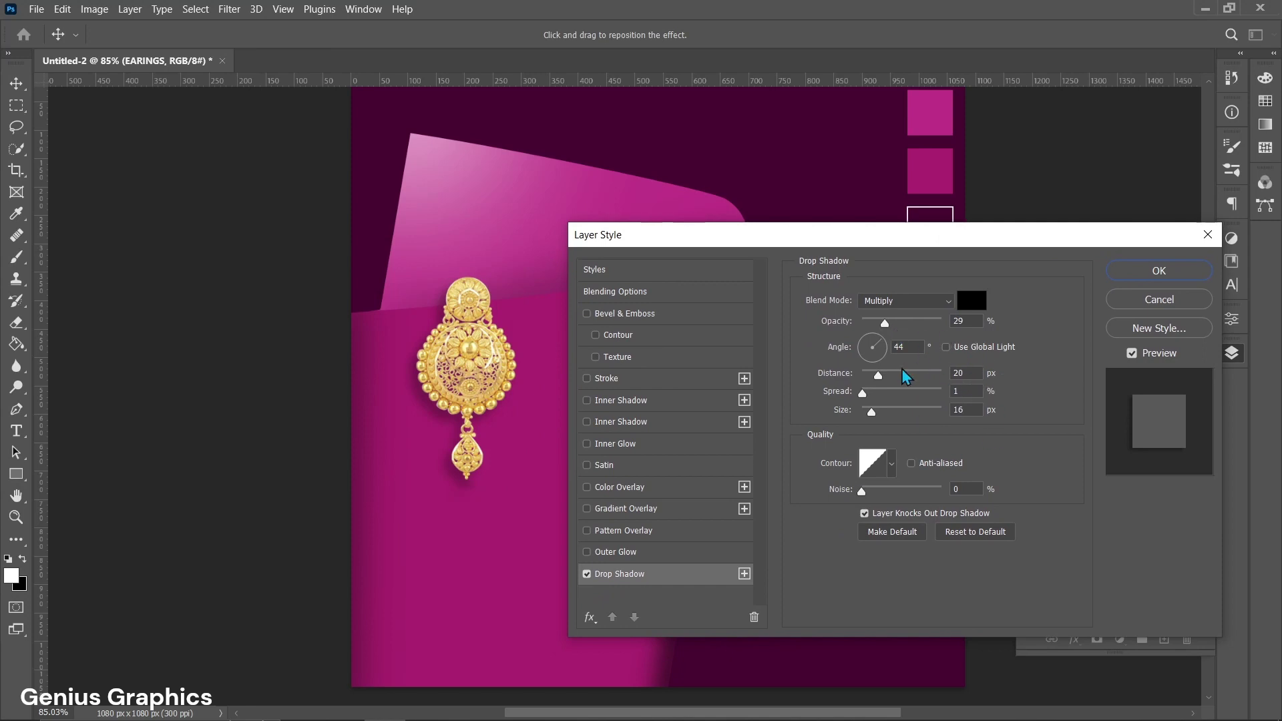
click(1153, 272)
Alt-drag a duplicate of the shadowed earring to its right.
scroll(474, 328, up, 1)
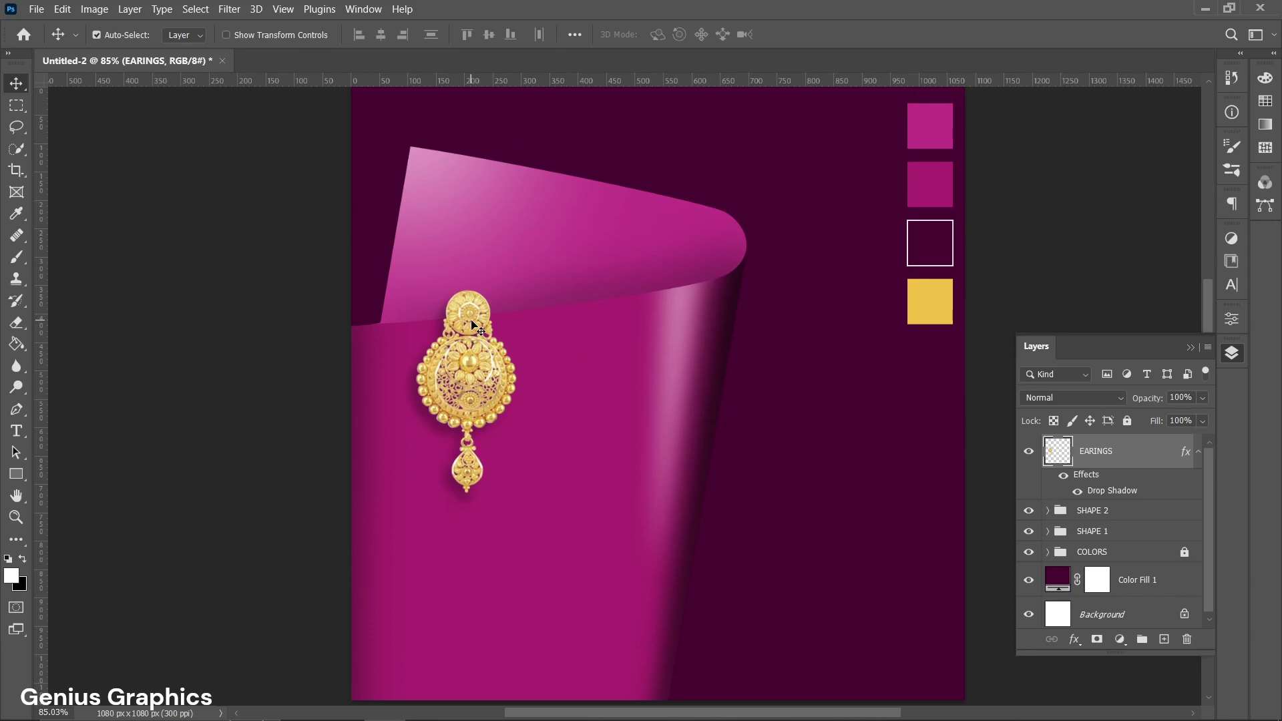
mouse_move(469, 325)
mouse_down()
mouse_move(618, 307)
mouse_move(611, 282)
mouse_up()
scroll(555, 319, up, 5)
scroll(597, 294, up, 3)
scroll(597, 294, up, 2)
scroll(612, 282, down, 4)
scroll(612, 284, down, 4)
scroll(609, 287, down, 2)
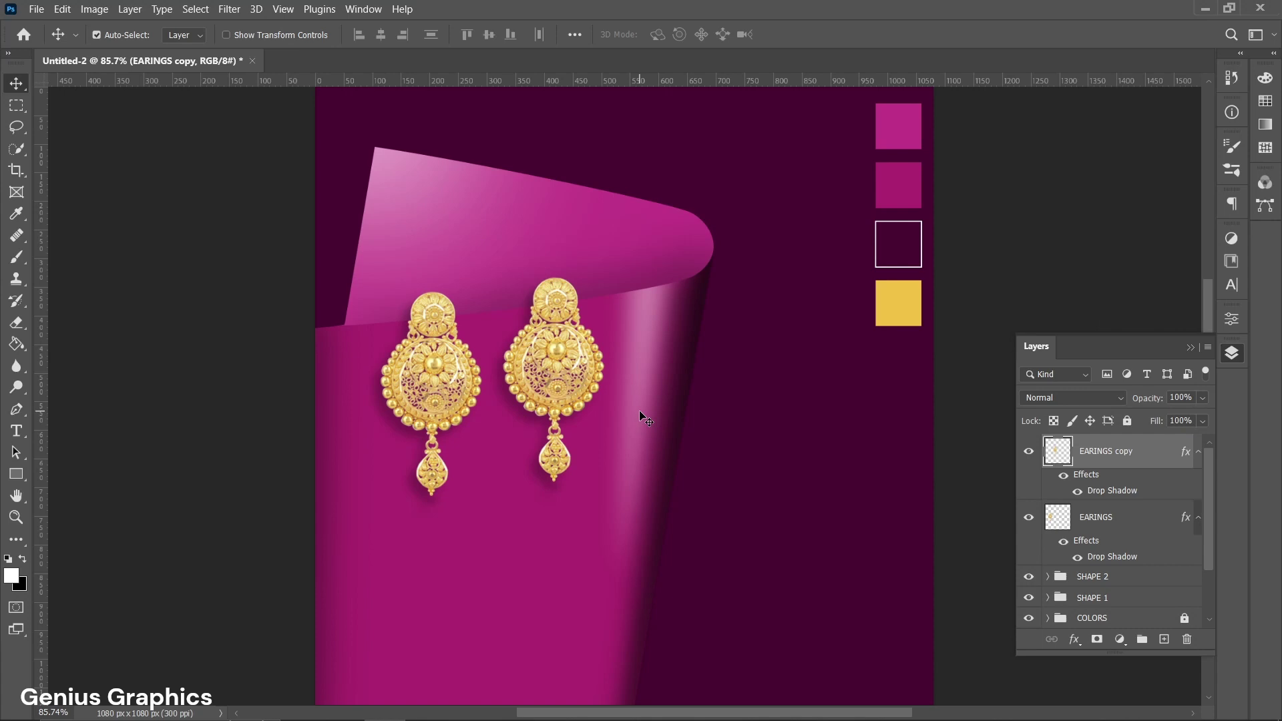
Select both earring layers and group them into a new group.
ctrl+click(1117, 525)
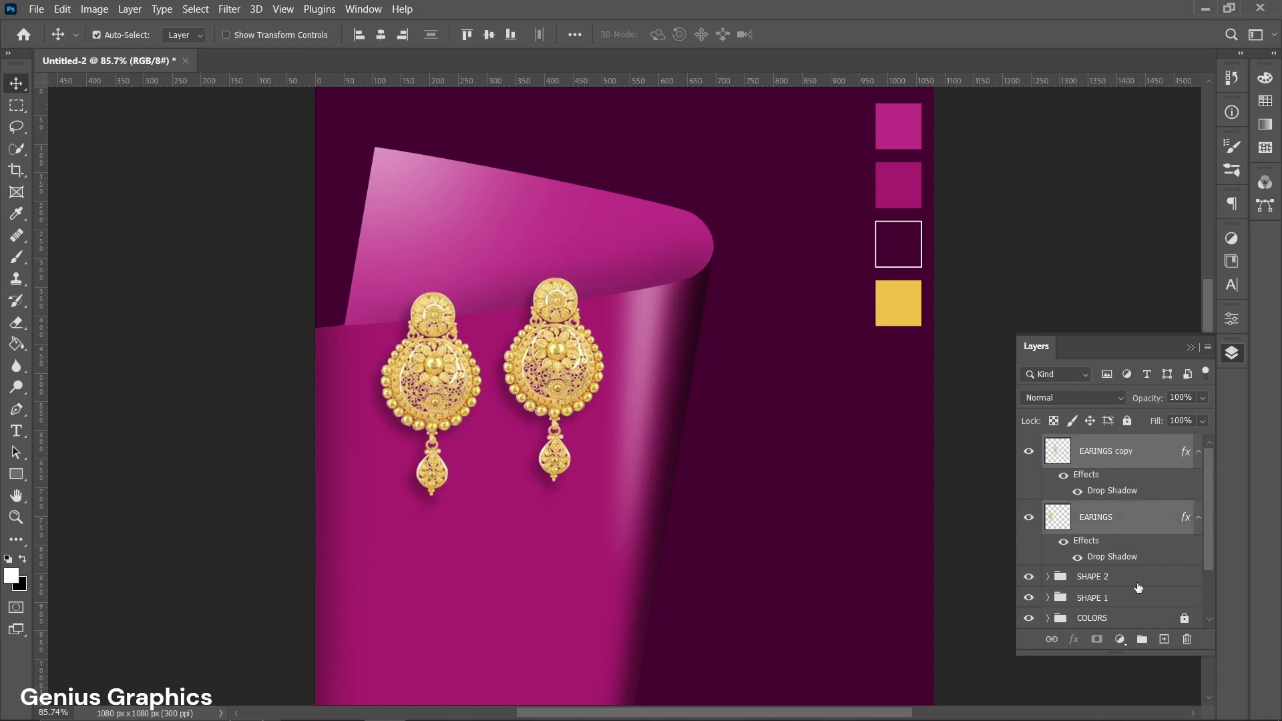
click(1142, 640)
double_click(1095, 445)
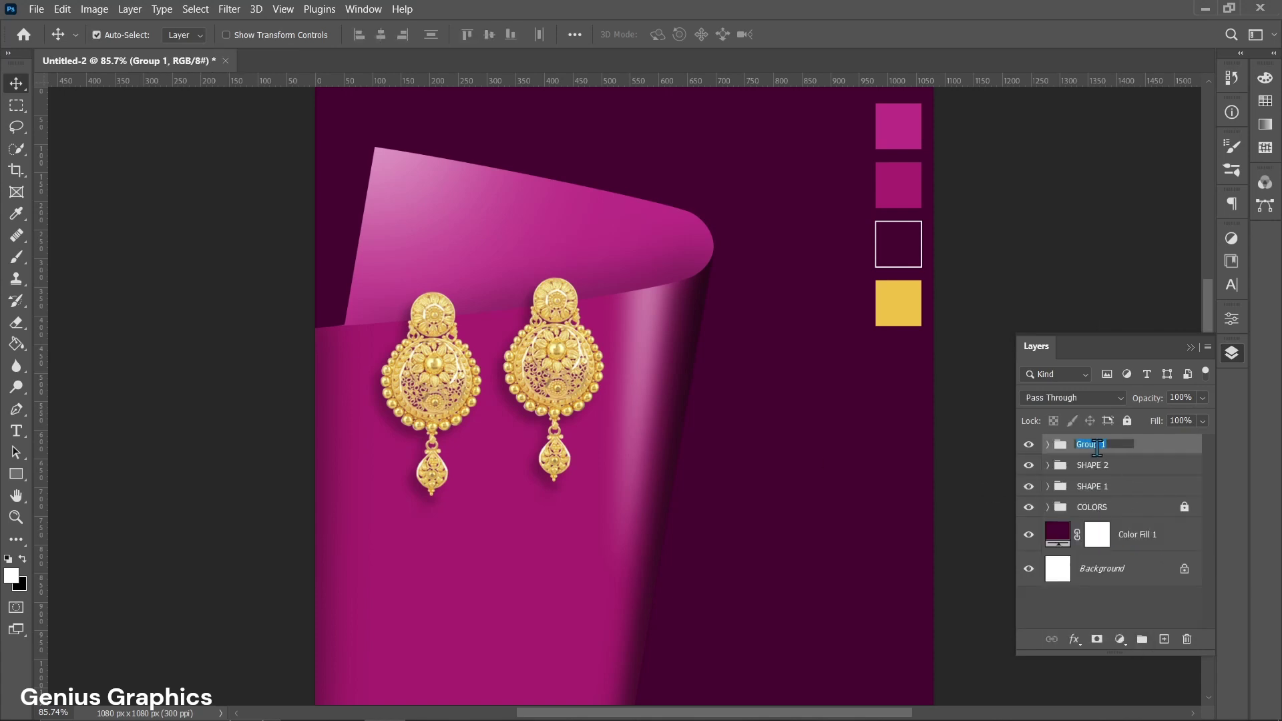
Name the group EARRINGS and nudge both earrings into place on the curl.
text(EARRINGS)
key(Return)
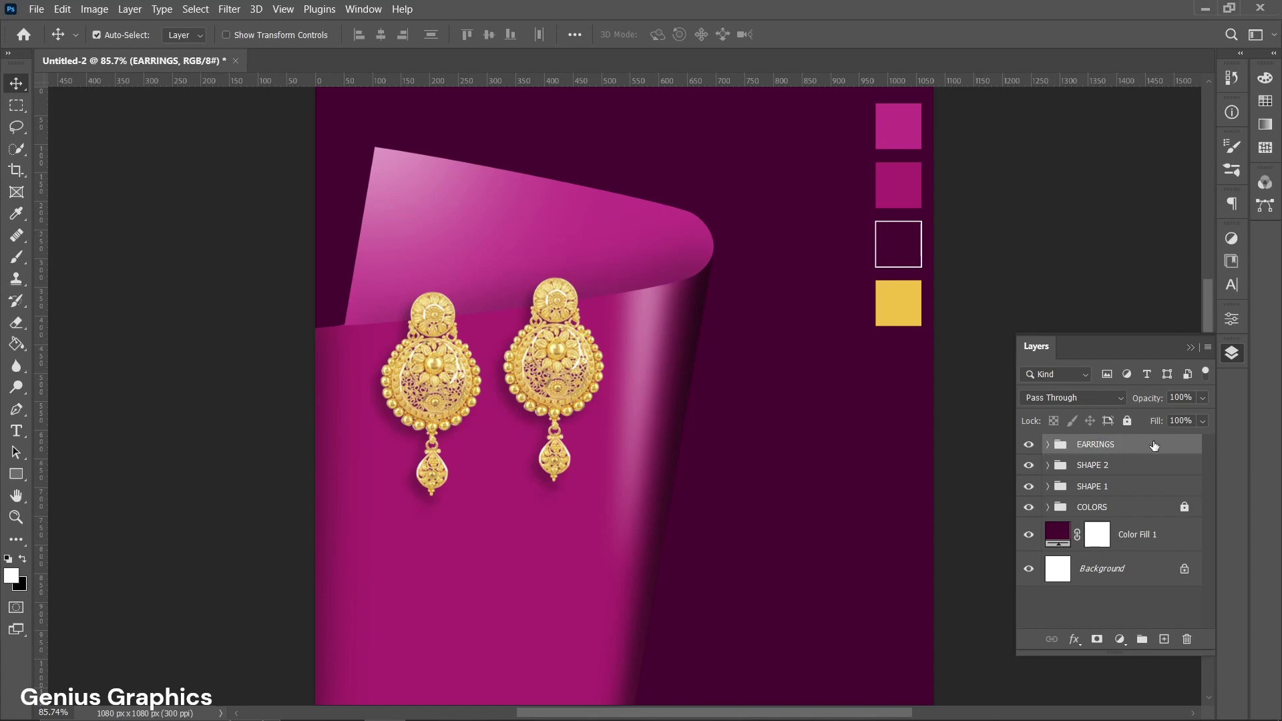
scroll(419, 339, up, 5)
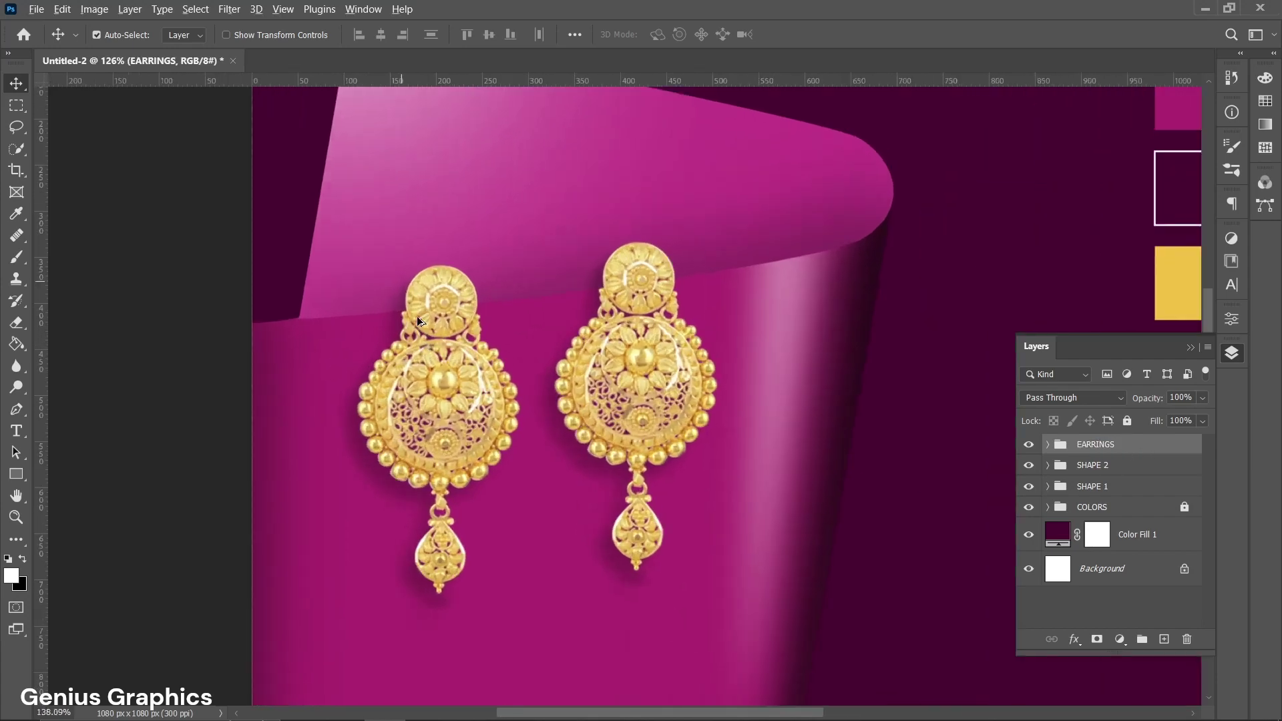
drag(427, 280, 436, 311)
drag(766, 266, 814, 262)
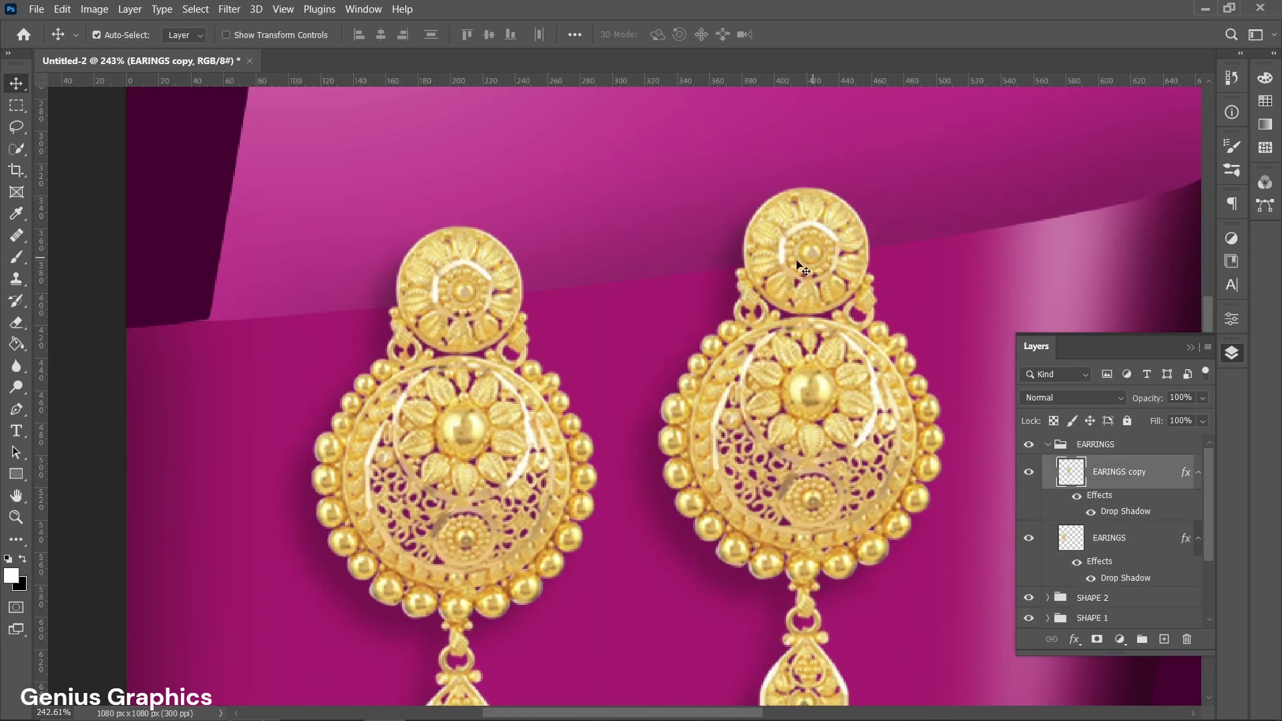
Check the earrings close up, nudge the left one down, and fit the document to the window.
scroll(667, 287, down, 2)
scroll(540, 299, down, 2)
scroll(539, 299, down, 1)
scroll(570, 302, up, 1)
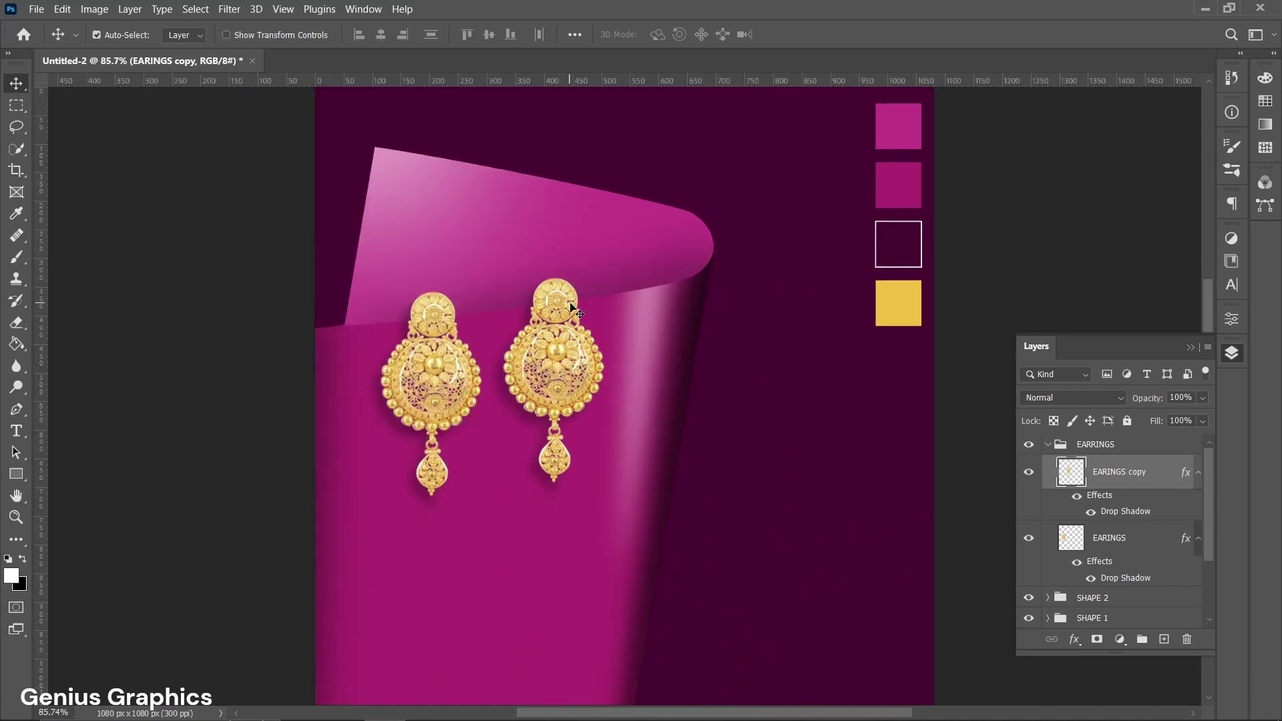
scroll(781, 347, down, 1)
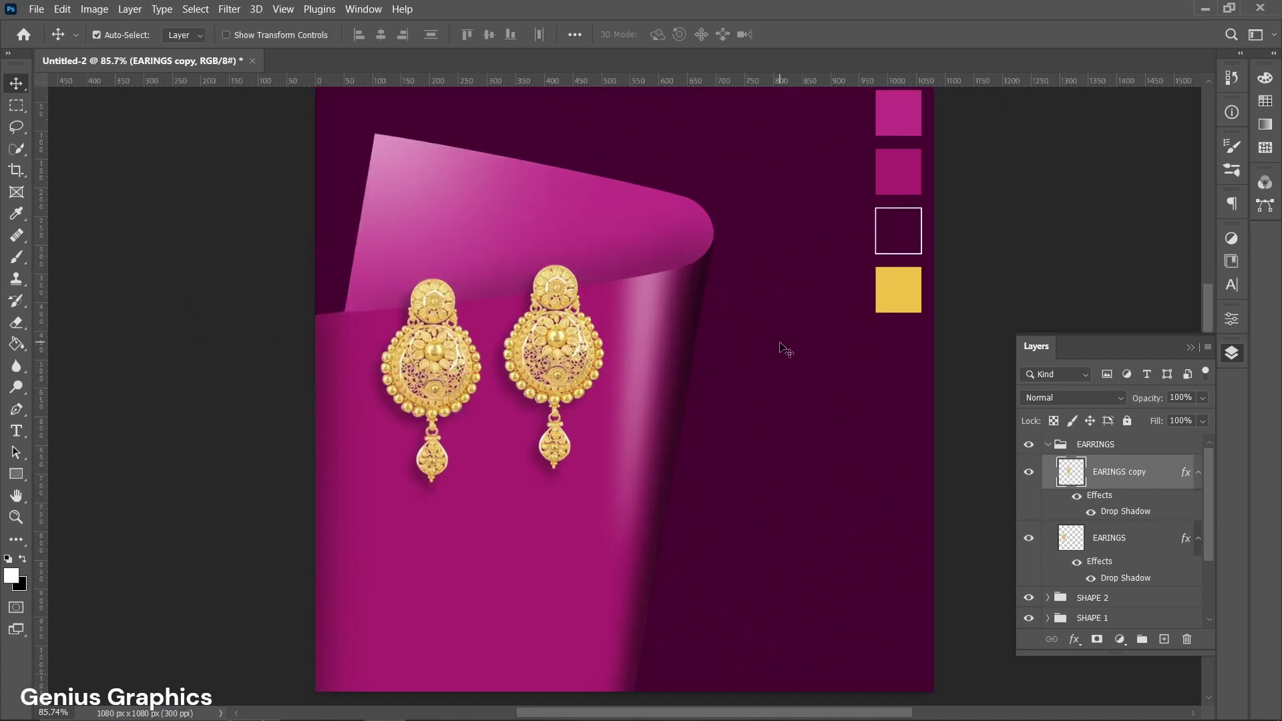
scroll(782, 347, up, 1)
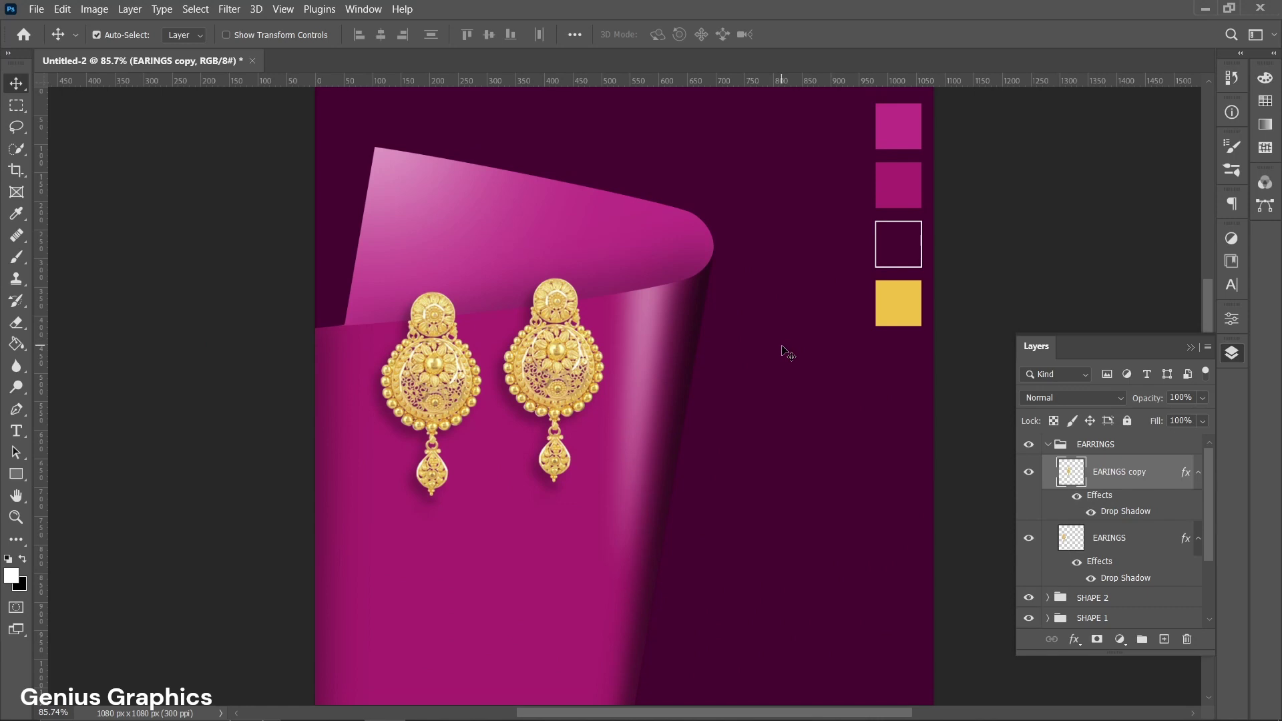
scroll(442, 356, up, 7)
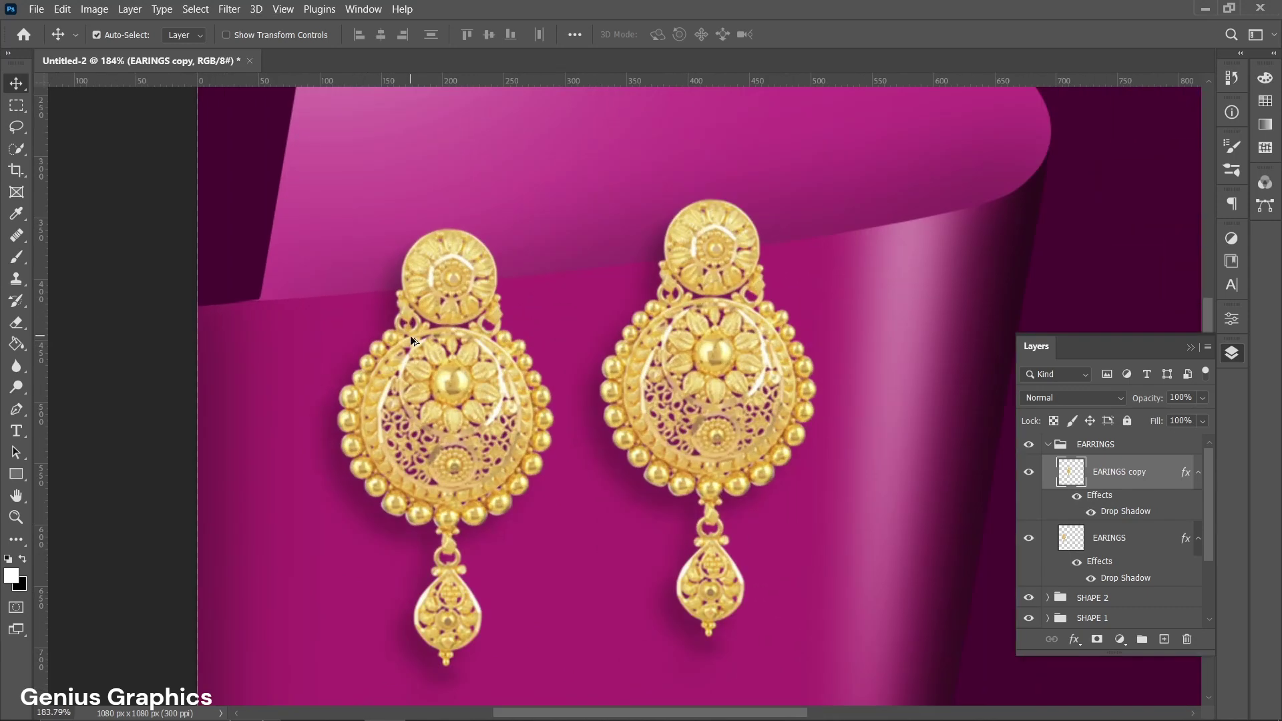
drag(410, 335, 410, 345)
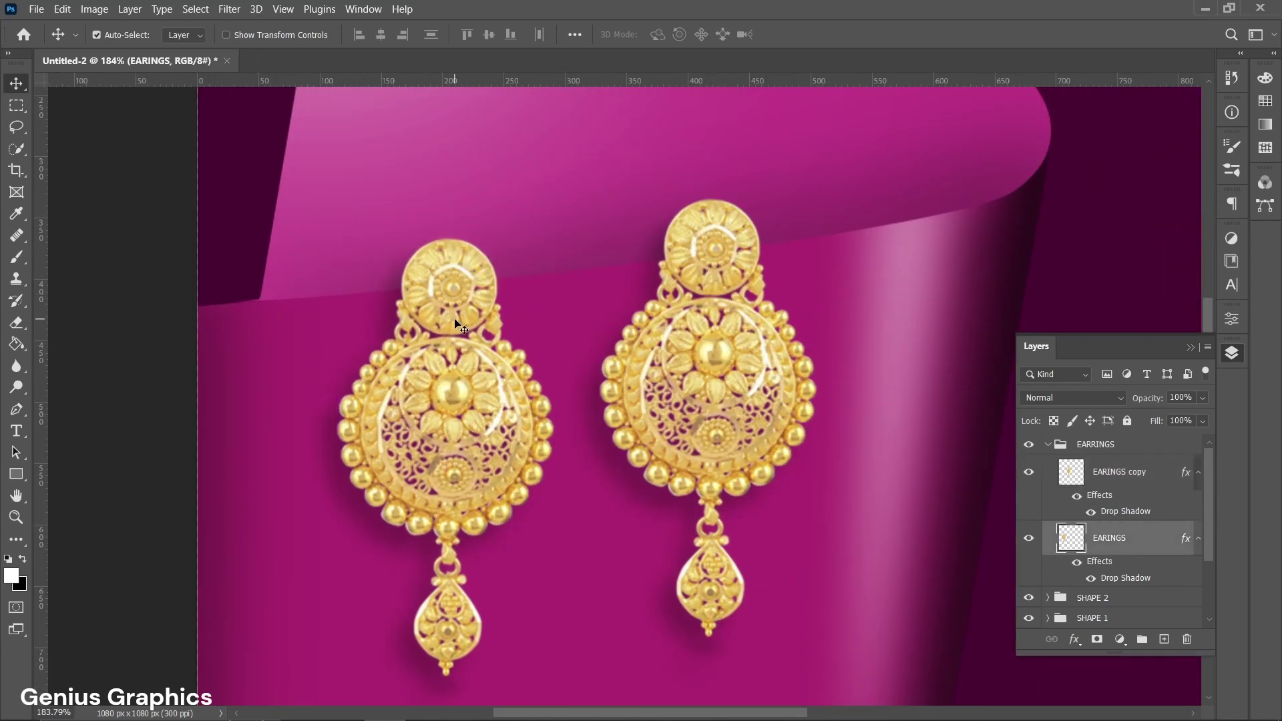
key(ctrl+0)
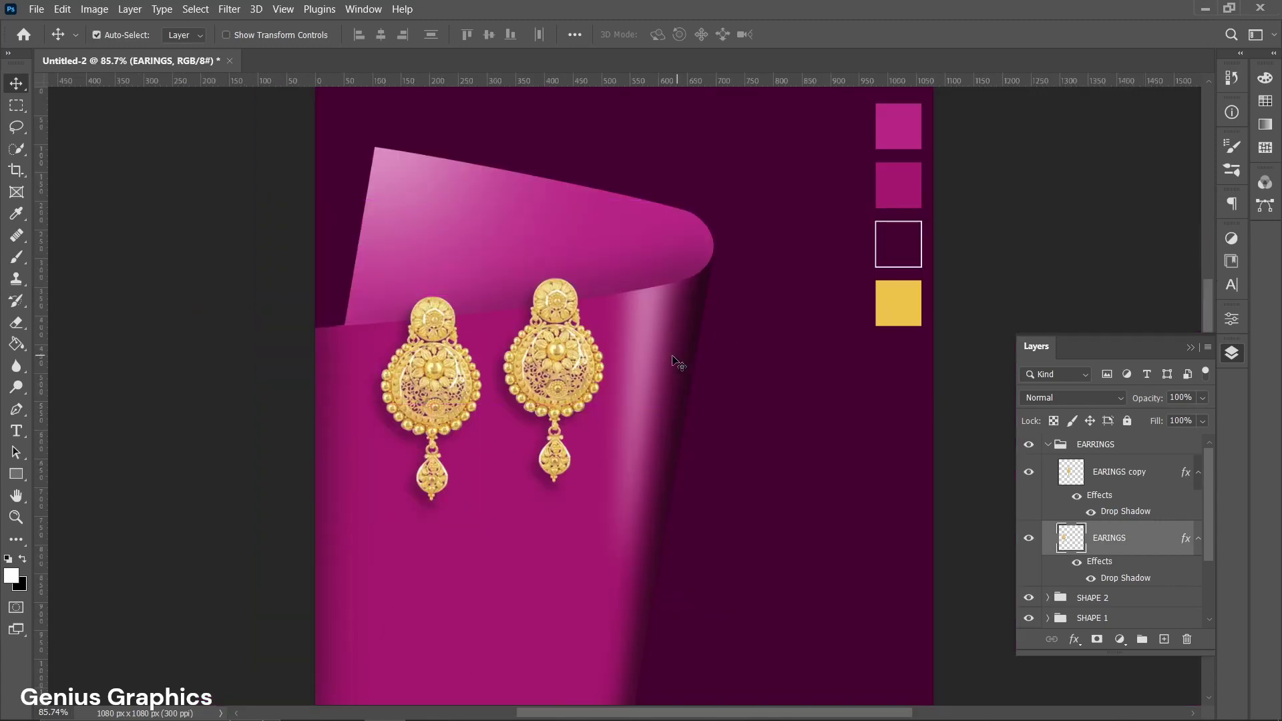
click(648, 355)
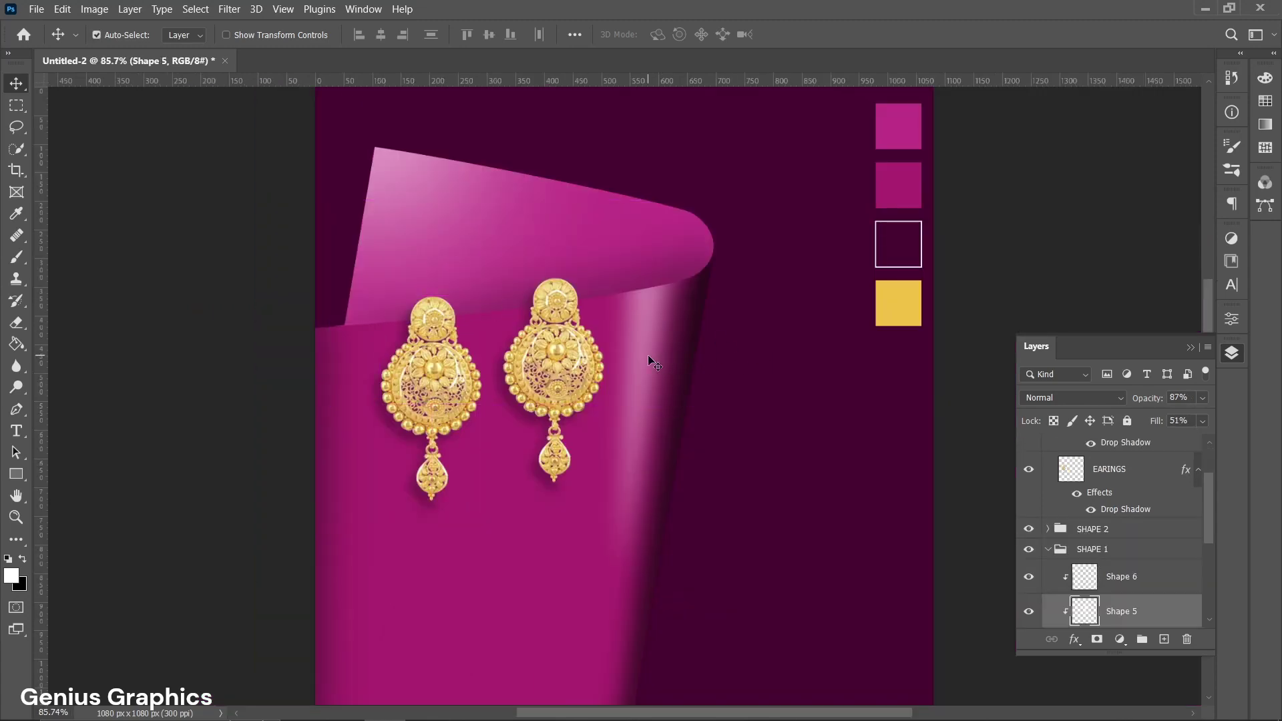
Lower the opacity of Shape 5, Layer 1 and Shape 3, bringing Shape 3 to 91%.
click(1155, 426)
click(1179, 398)
drag(1162, 401, 1154, 403)
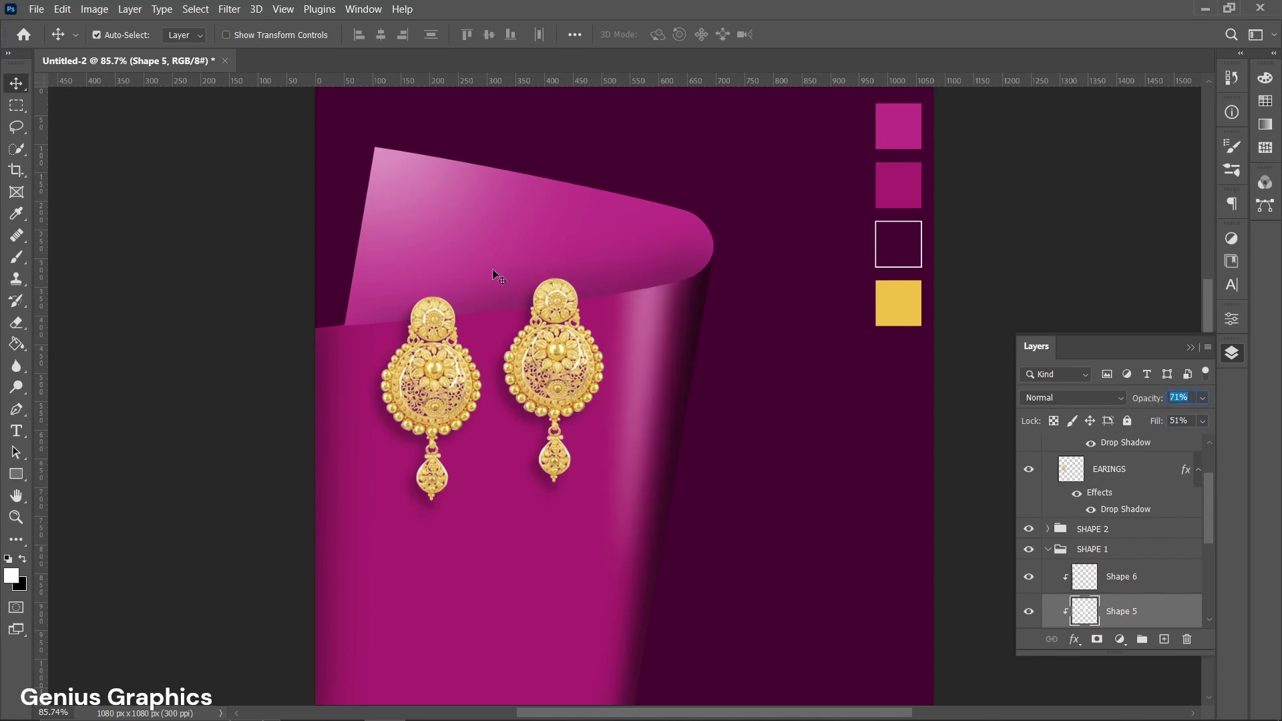
click(384, 180)
drag(1155, 398, 1147, 399)
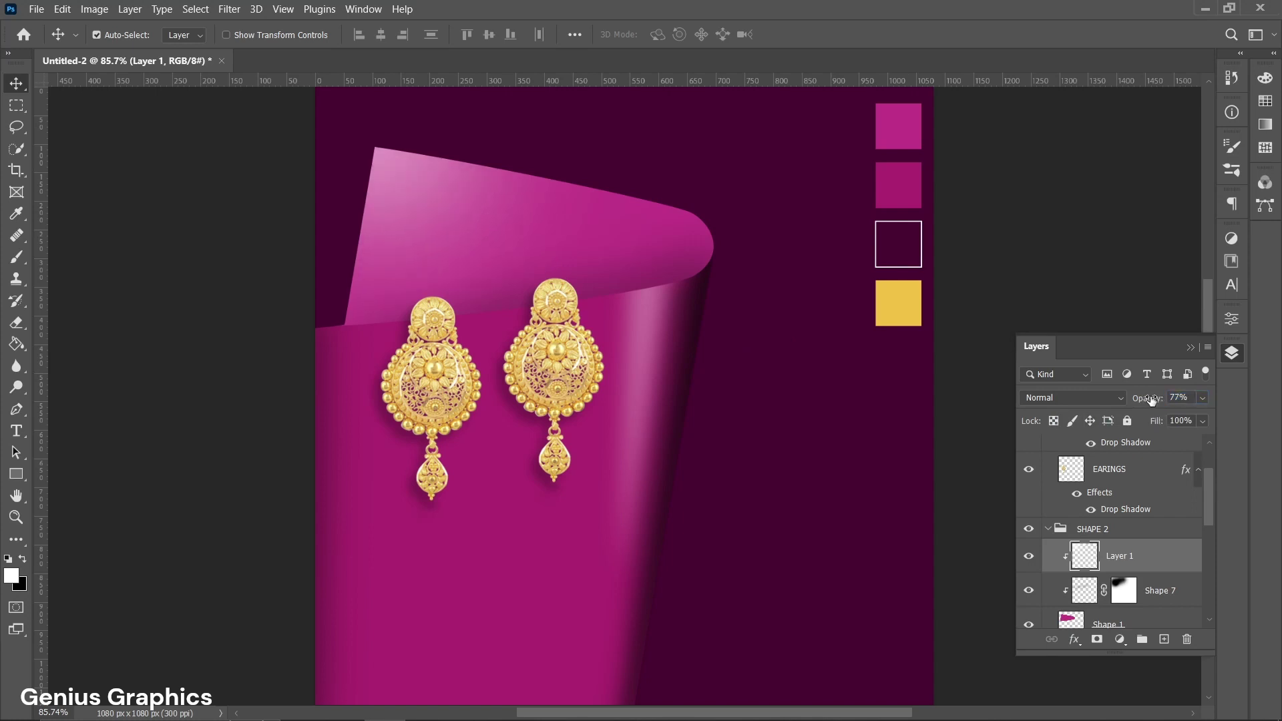
click(702, 310)
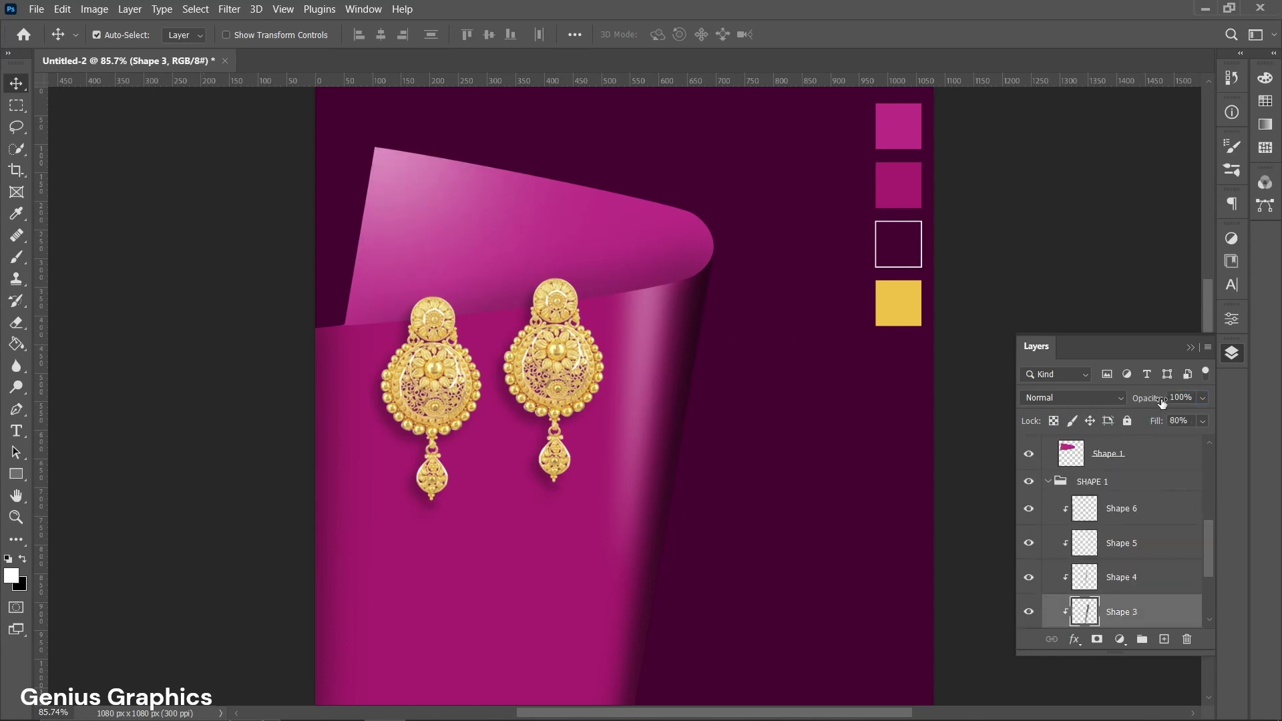
drag(1163, 401, 1156, 403)
drag(326, 469, 328, 463)
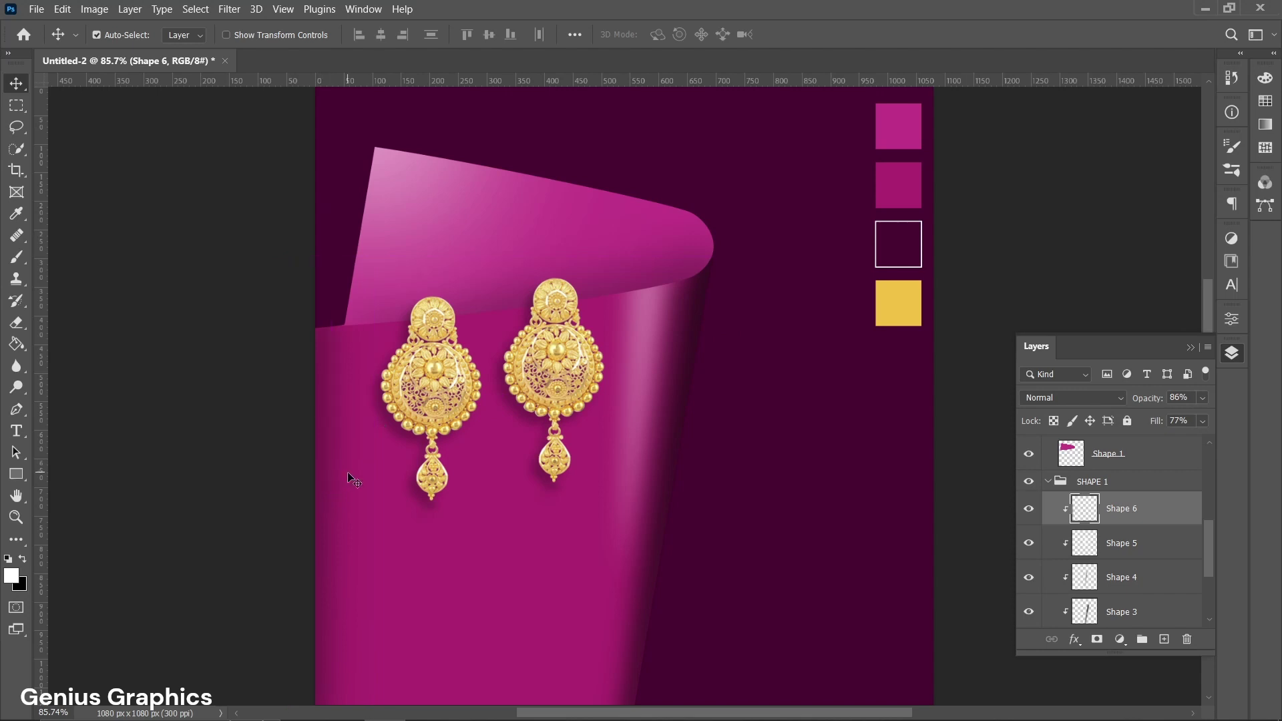
Narrow the Shape 6 left-edge shadow strip to about 94% width, tilt and reposition it.
scroll(348, 475, down, 2)
key(ctrl+t)
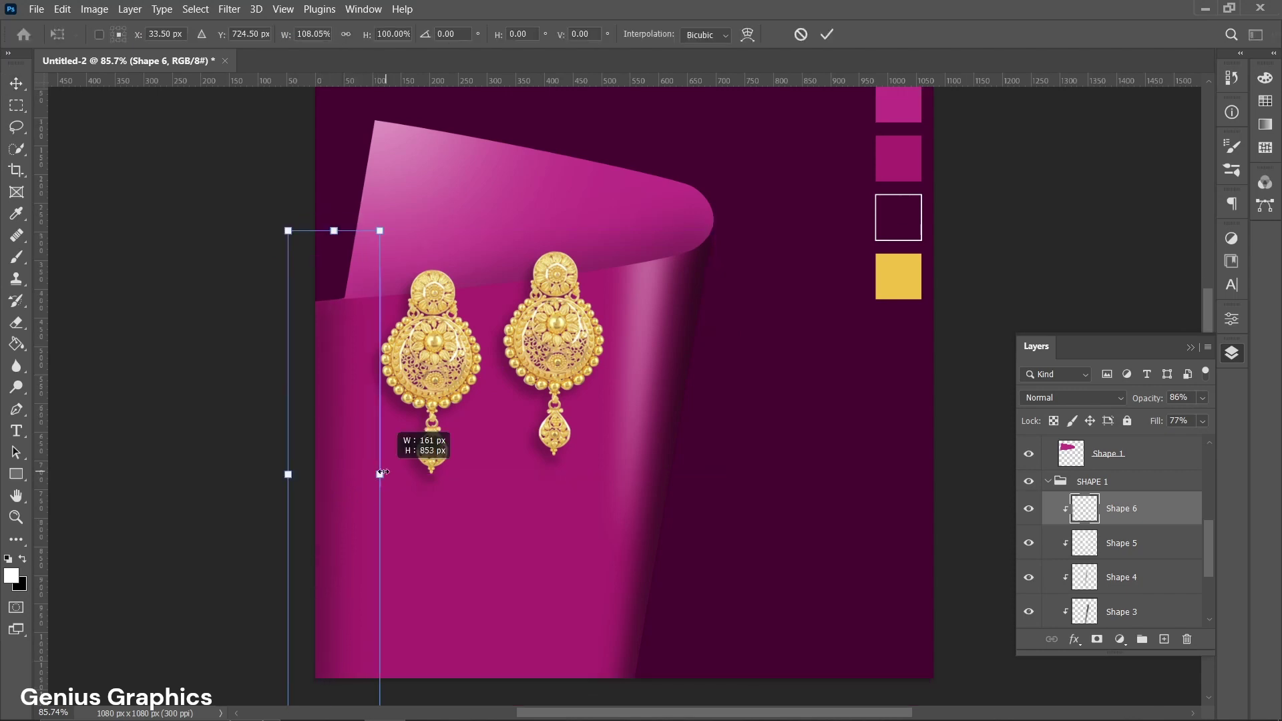
drag(373, 474, 367, 474)
drag(282, 220, 292, 209)
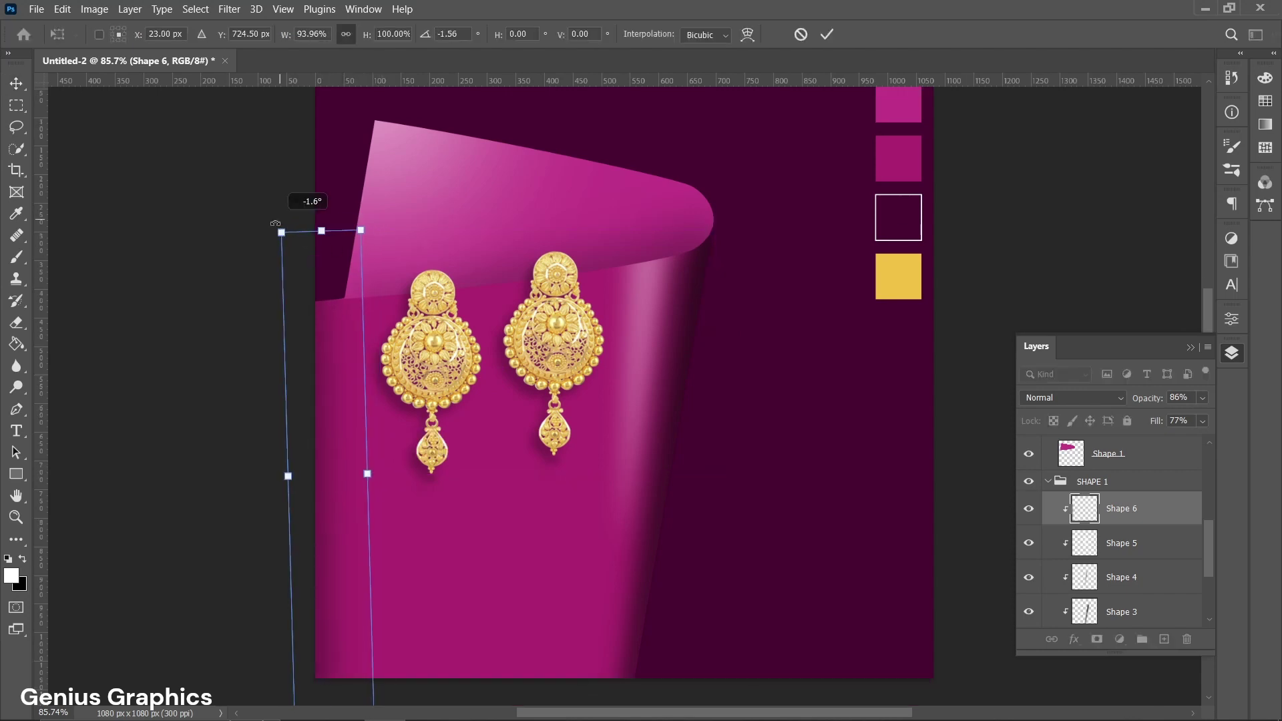
drag(324, 399, 324, 391)
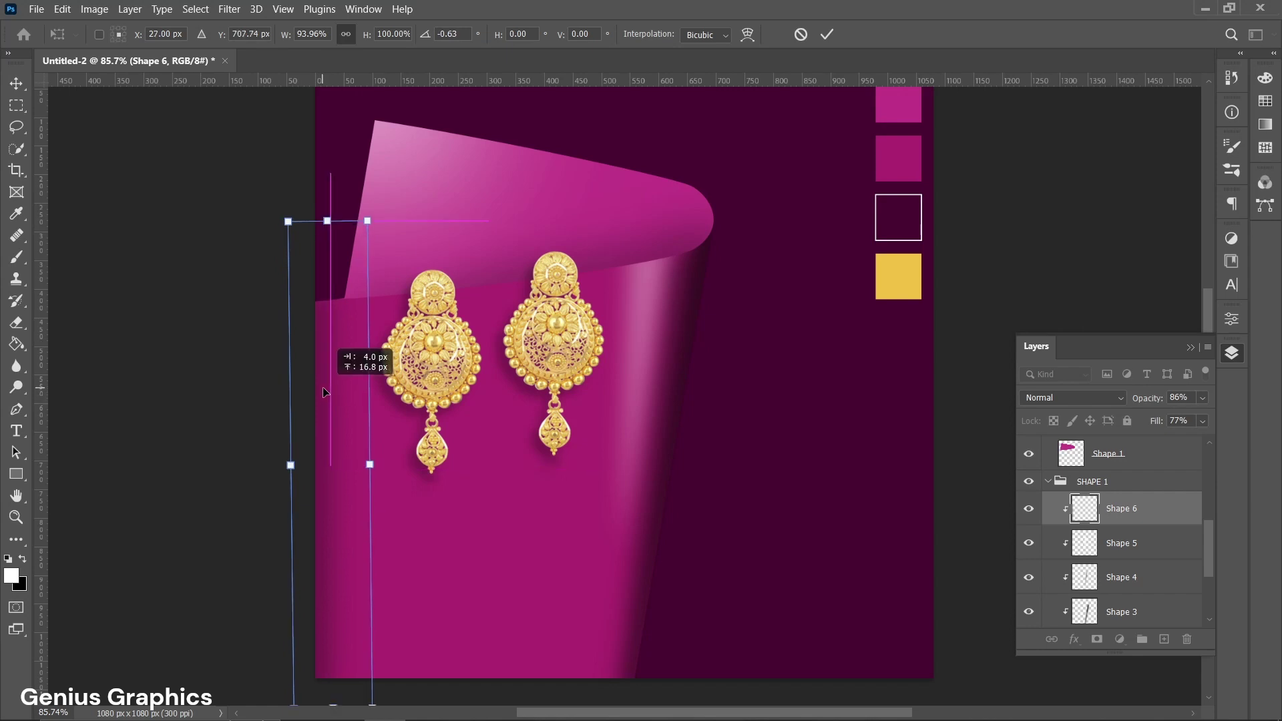
key(Return)
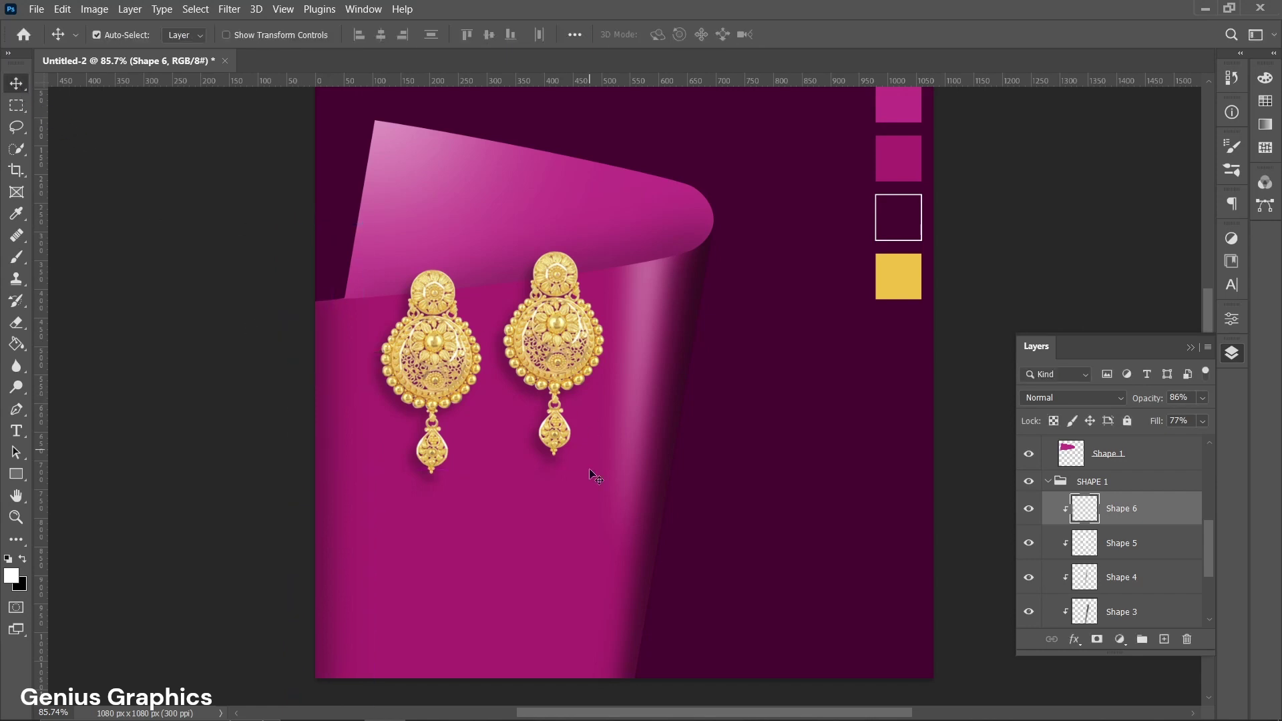
scroll(564, 552, up, 1)
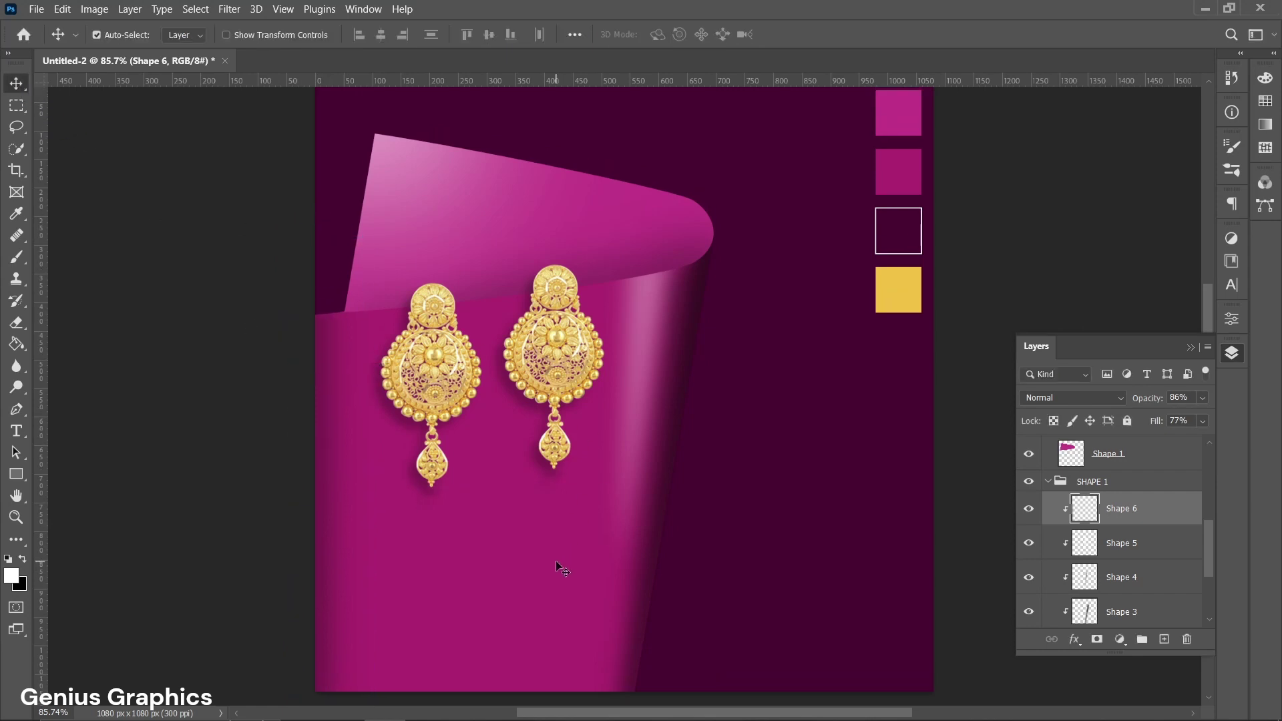
click(394, 168)
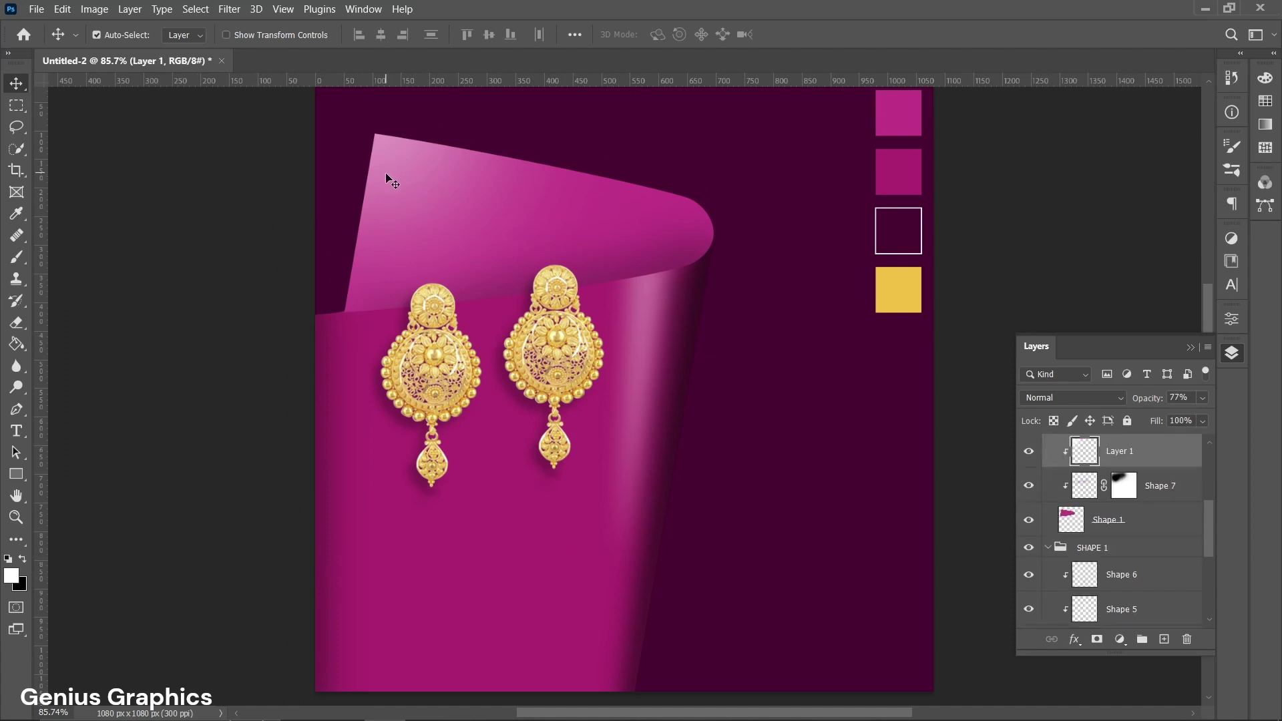
Select the Brush tool and reduce its size.
click(16, 257)
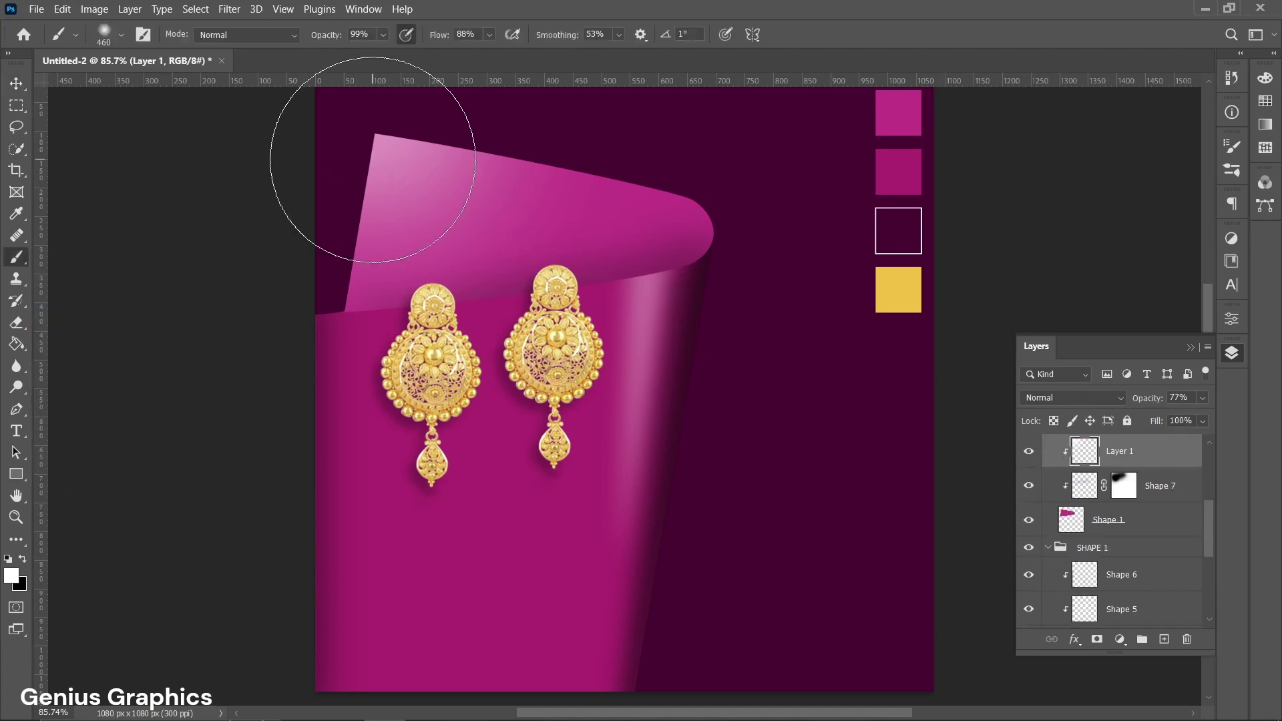
drag(373, 160, 339, 166)
scroll(340, 143, up, 2)
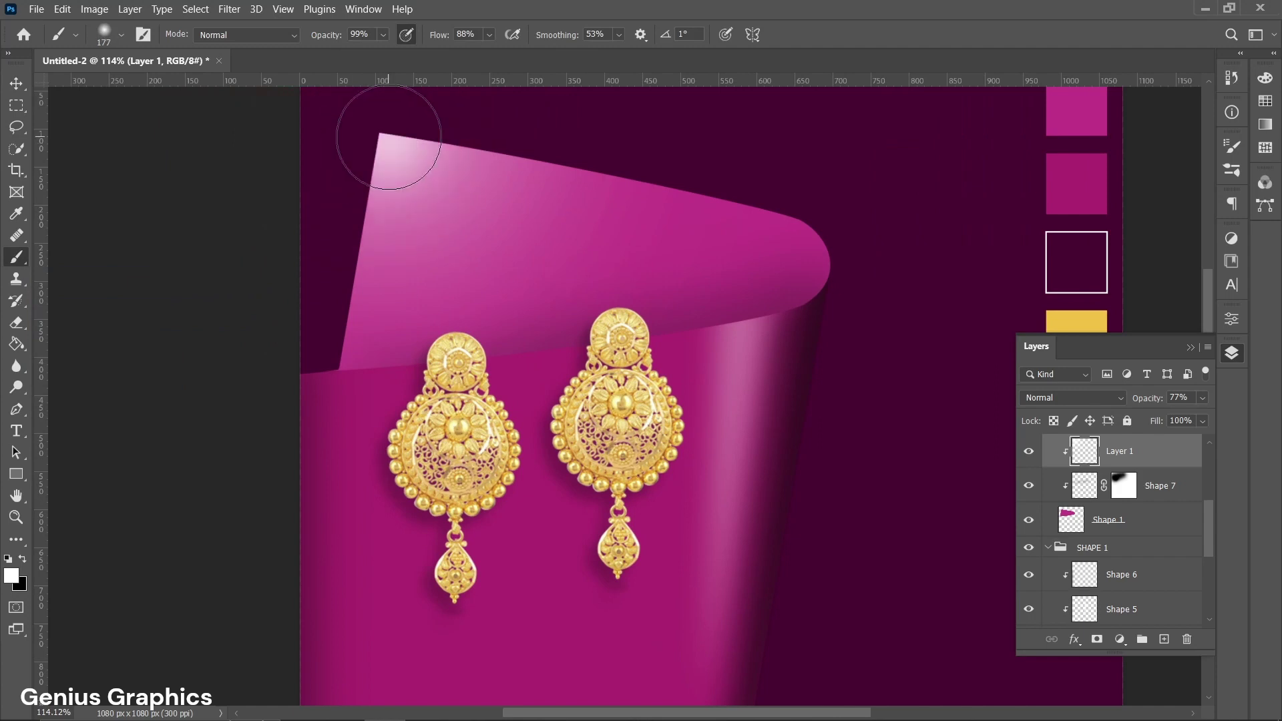
drag(400, 149, 358, 137)
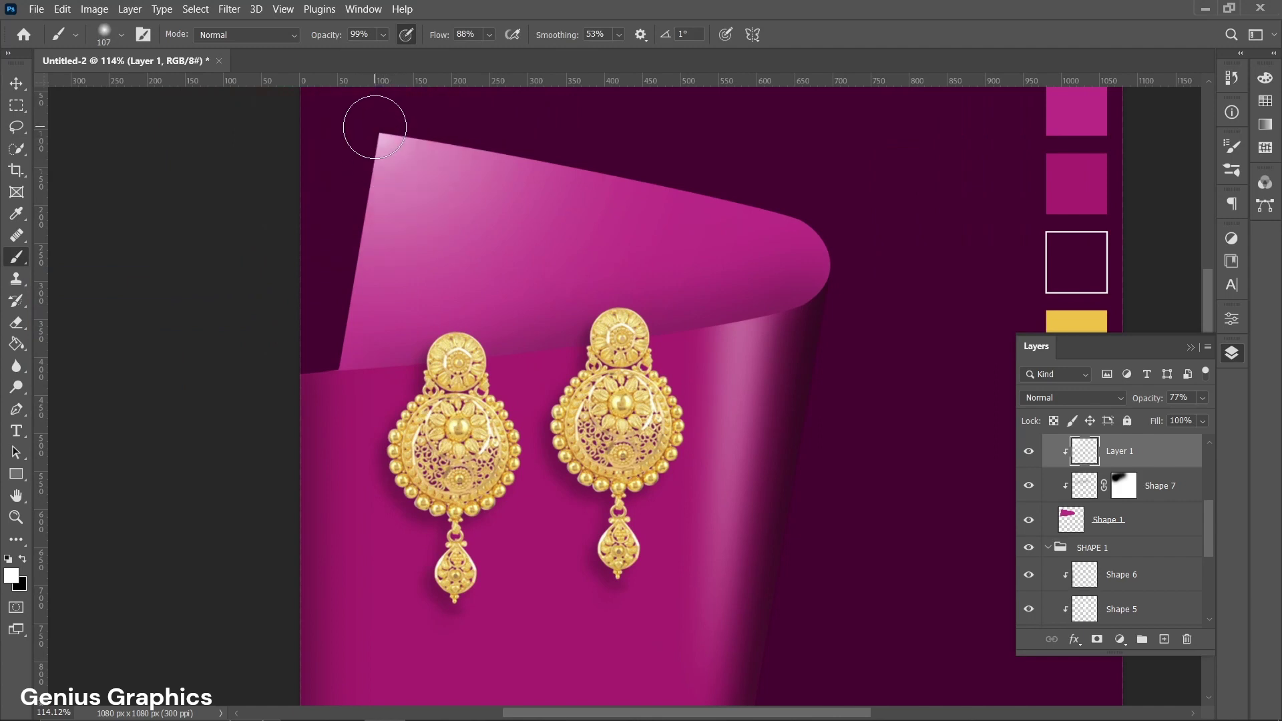
scroll(375, 124, down, 2)
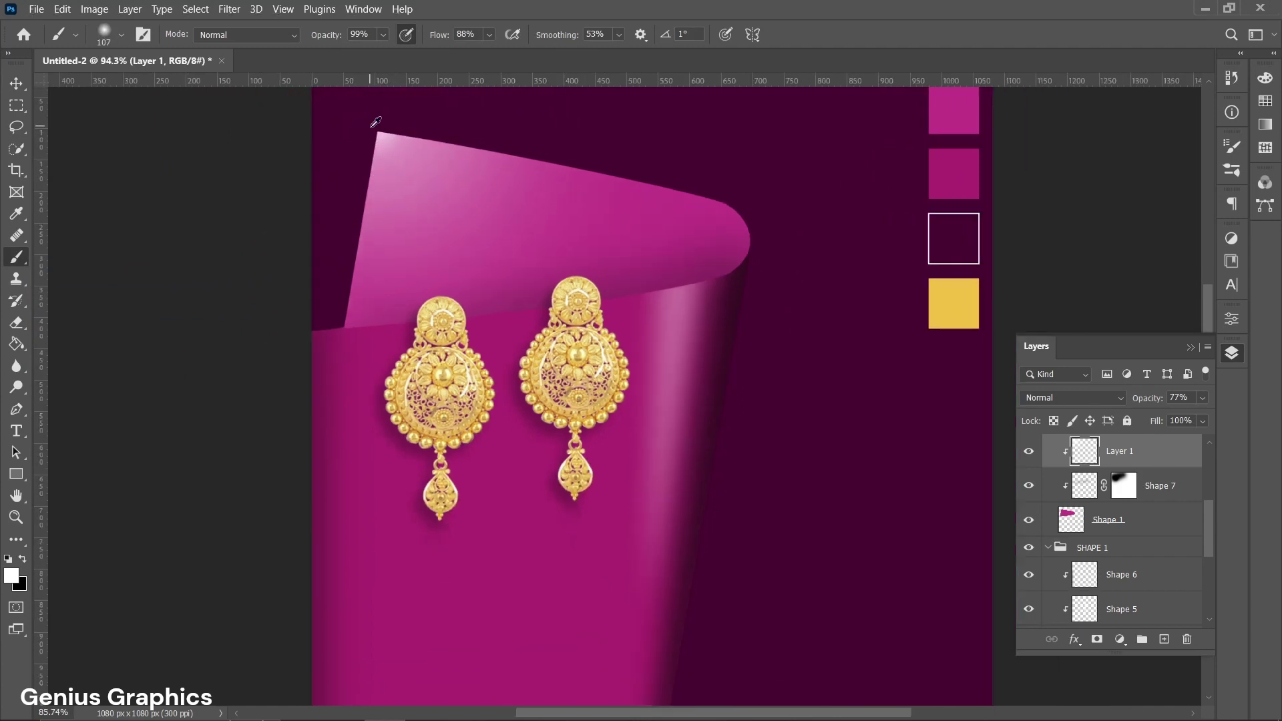
scroll(376, 122, down, 1)
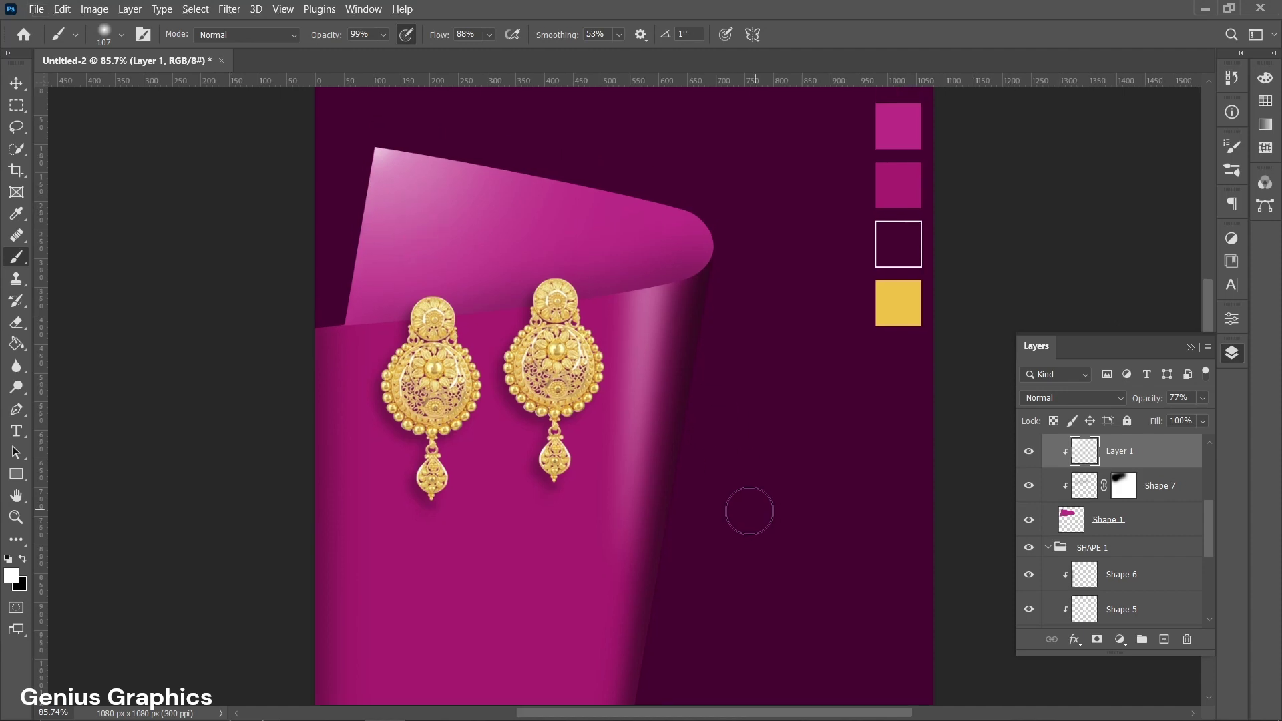
Raise Shape 5's fill to about 60% to brighten the curl highlight.
key(v)
click(655, 342)
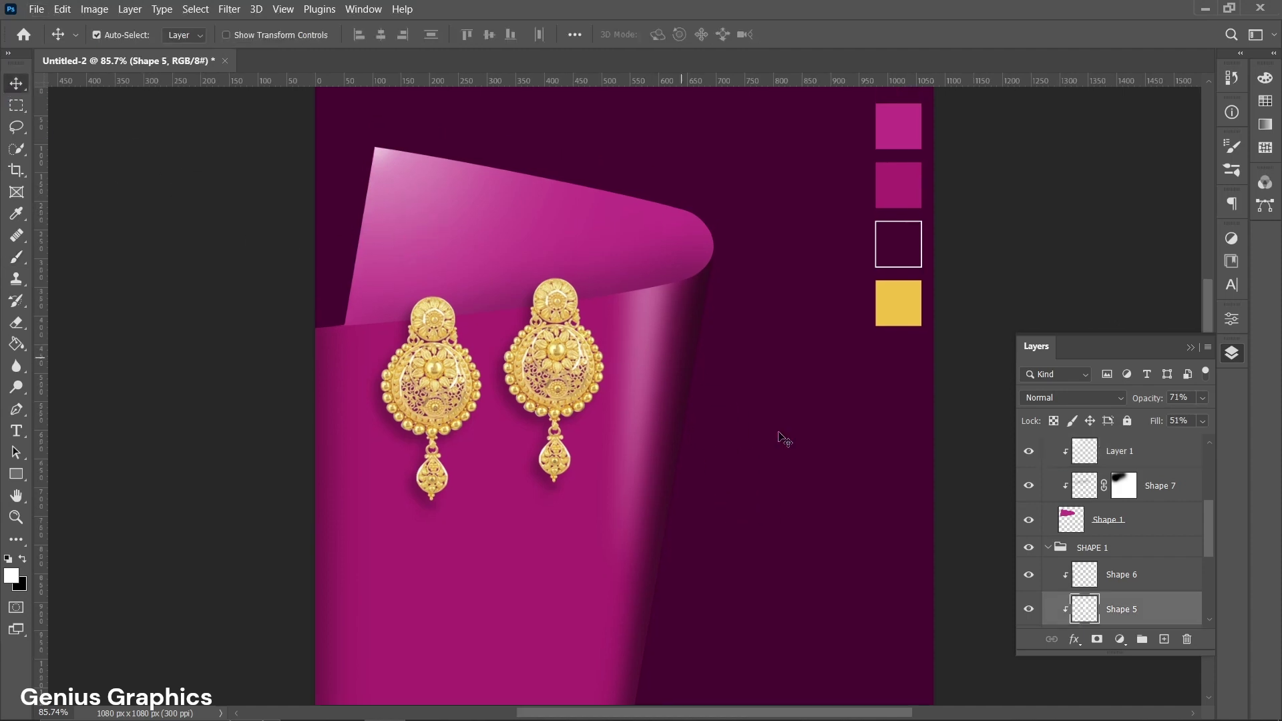
click(1203, 421)
drag(1168, 441, 1165, 449)
click(1203, 398)
click(646, 255)
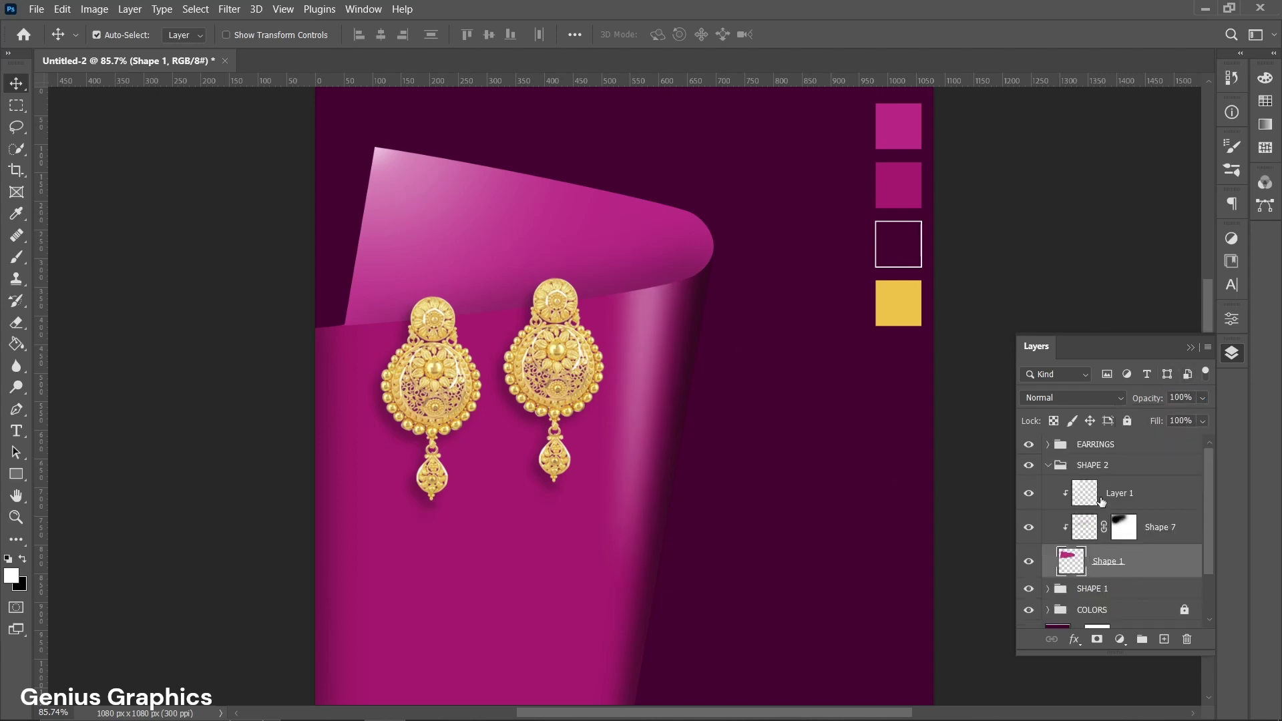
Add a new Layer 2 above Layer 1, clipped to it.
click(1109, 507)
click(1164, 640)
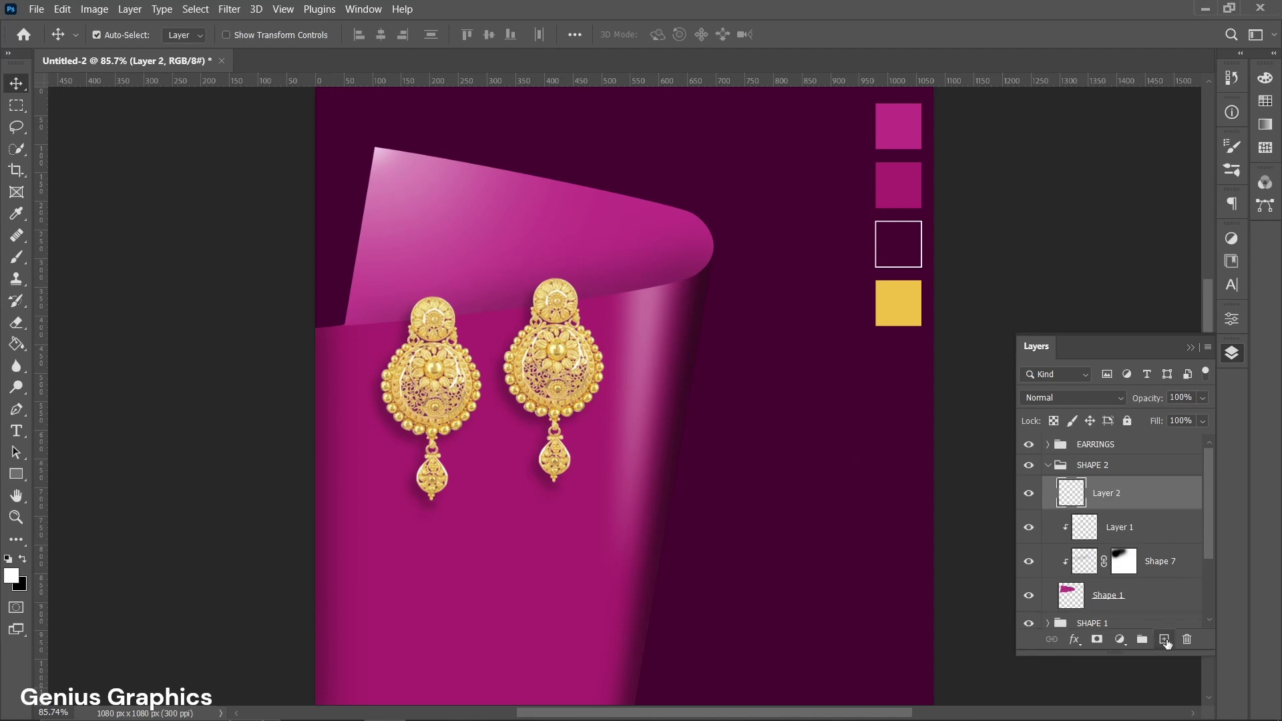
key(ctrl+alt+g)
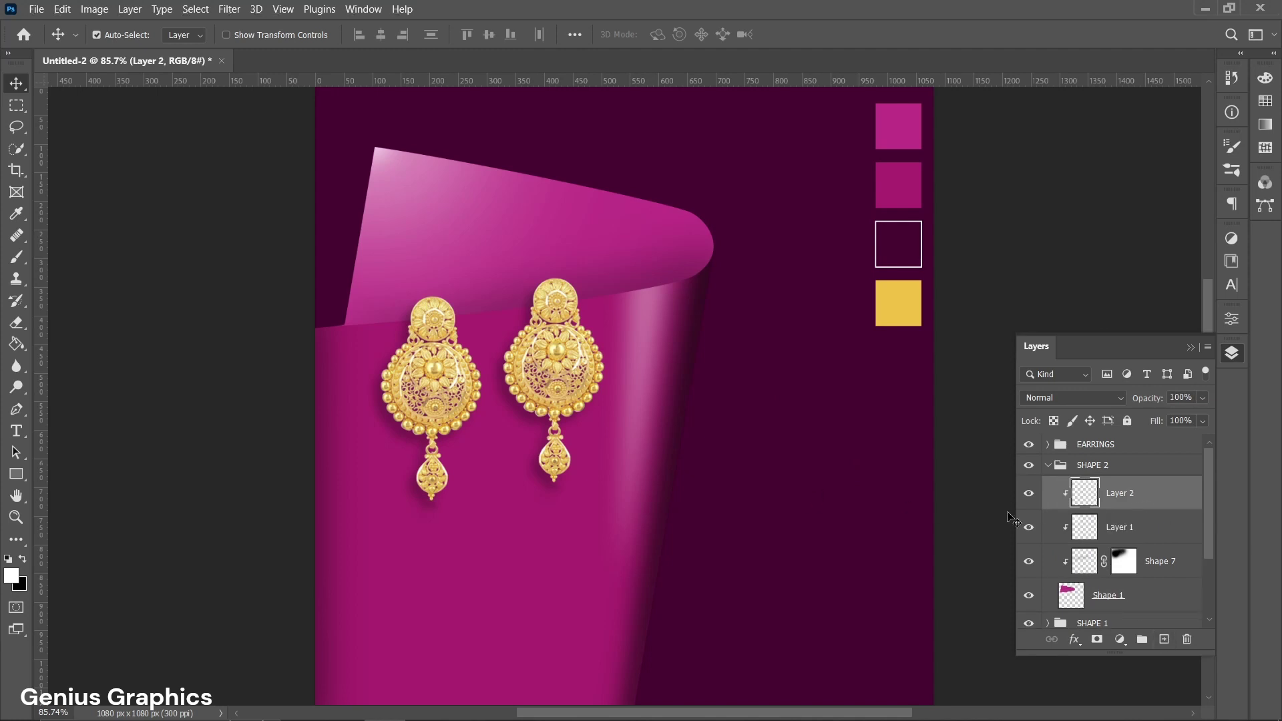
Paint soft black shading along the curl's fold with a 53%-flow brush.
click(17, 257)
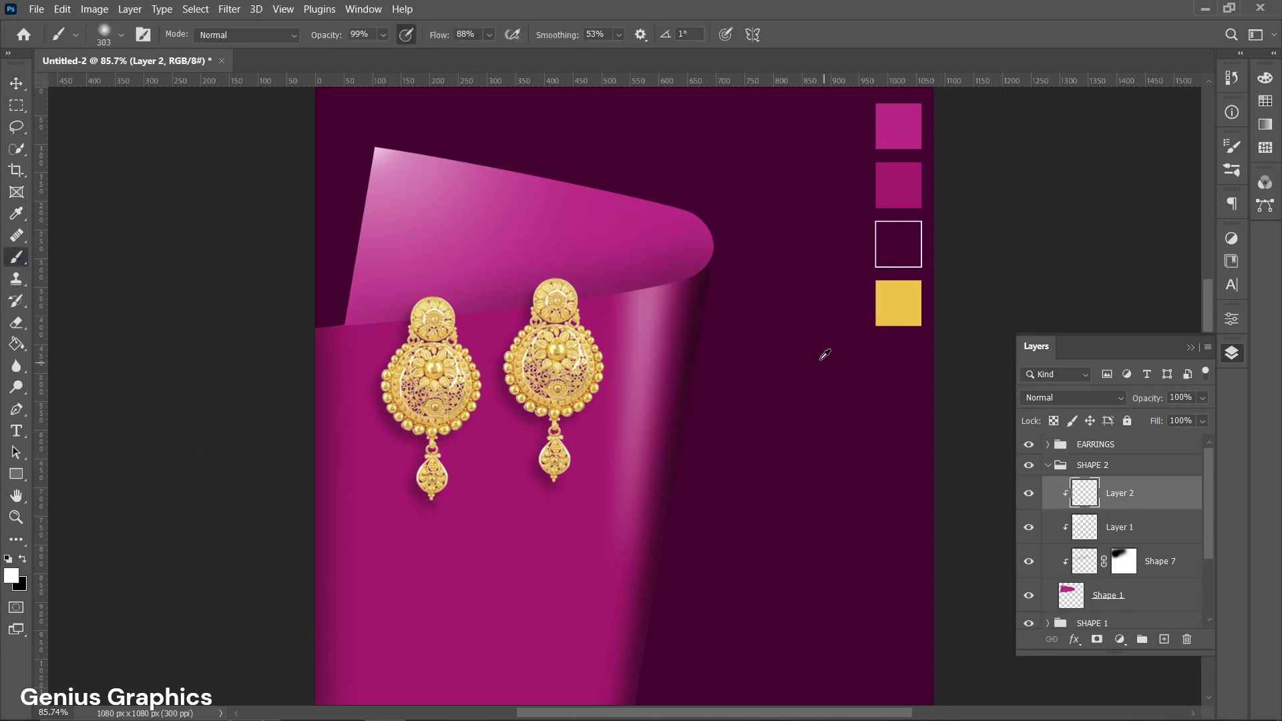
click(22, 559)
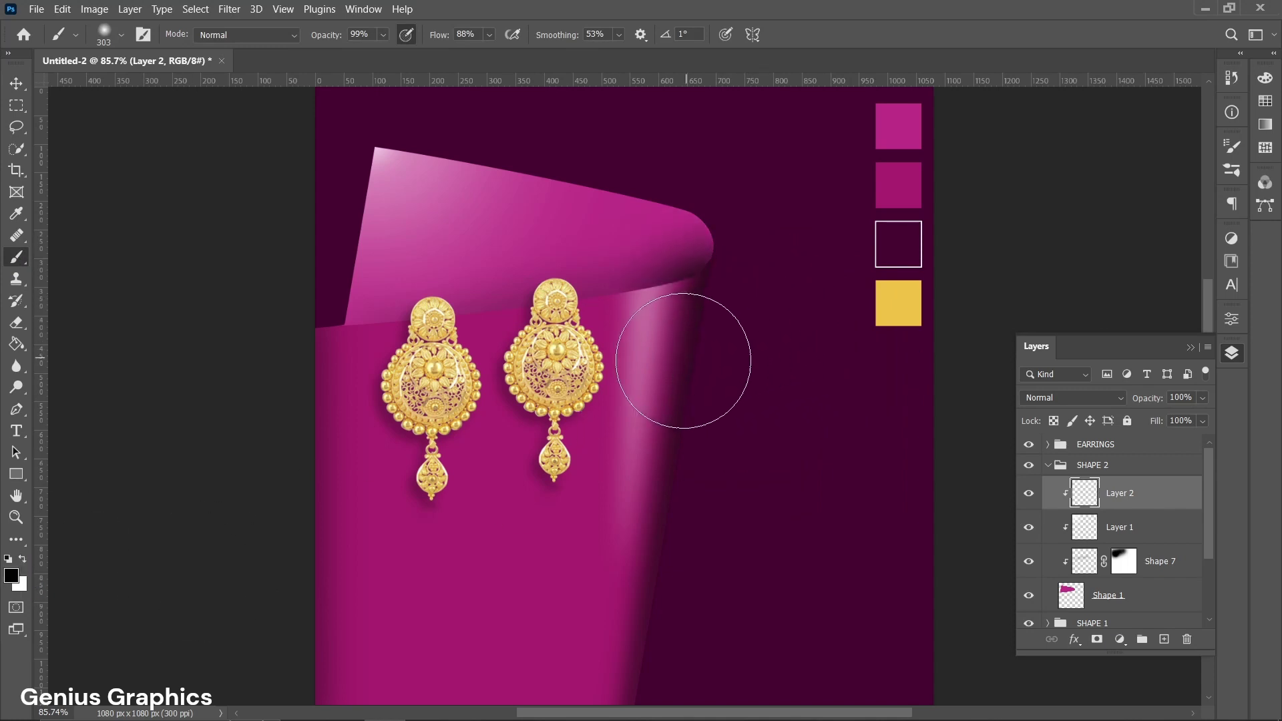
drag(703, 363, 784, 381)
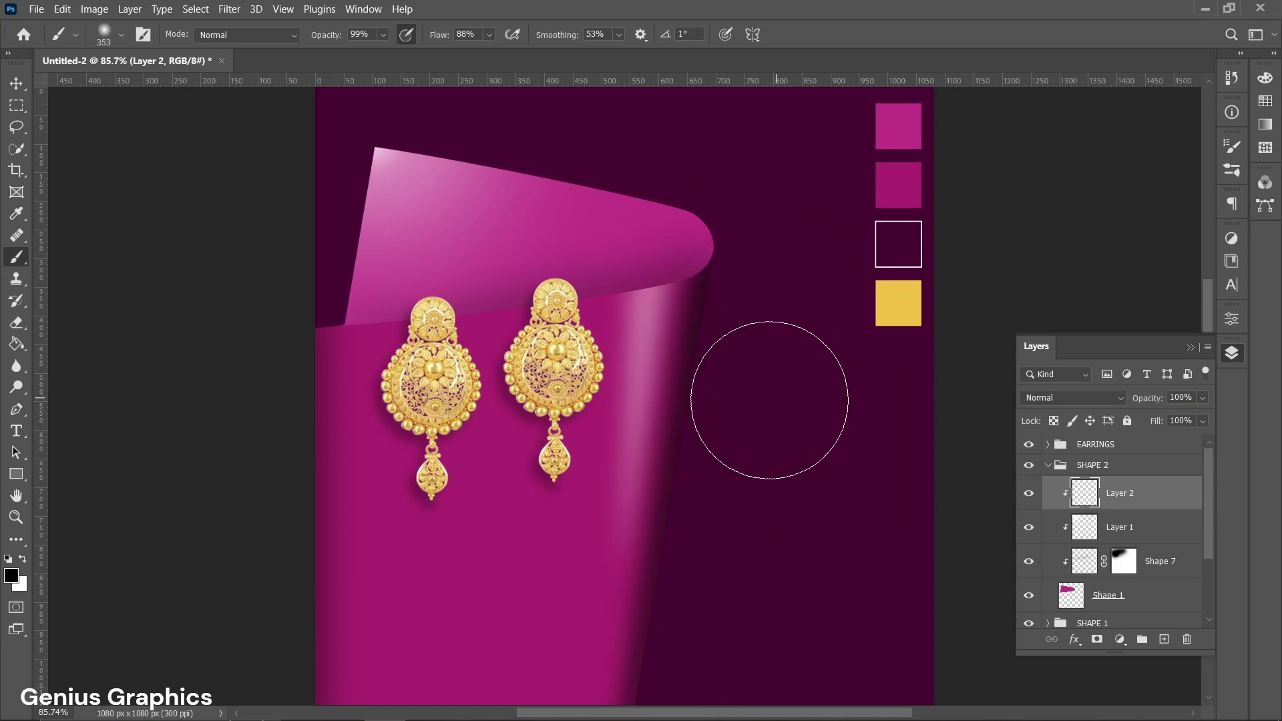
drag(443, 35, 420, 40)
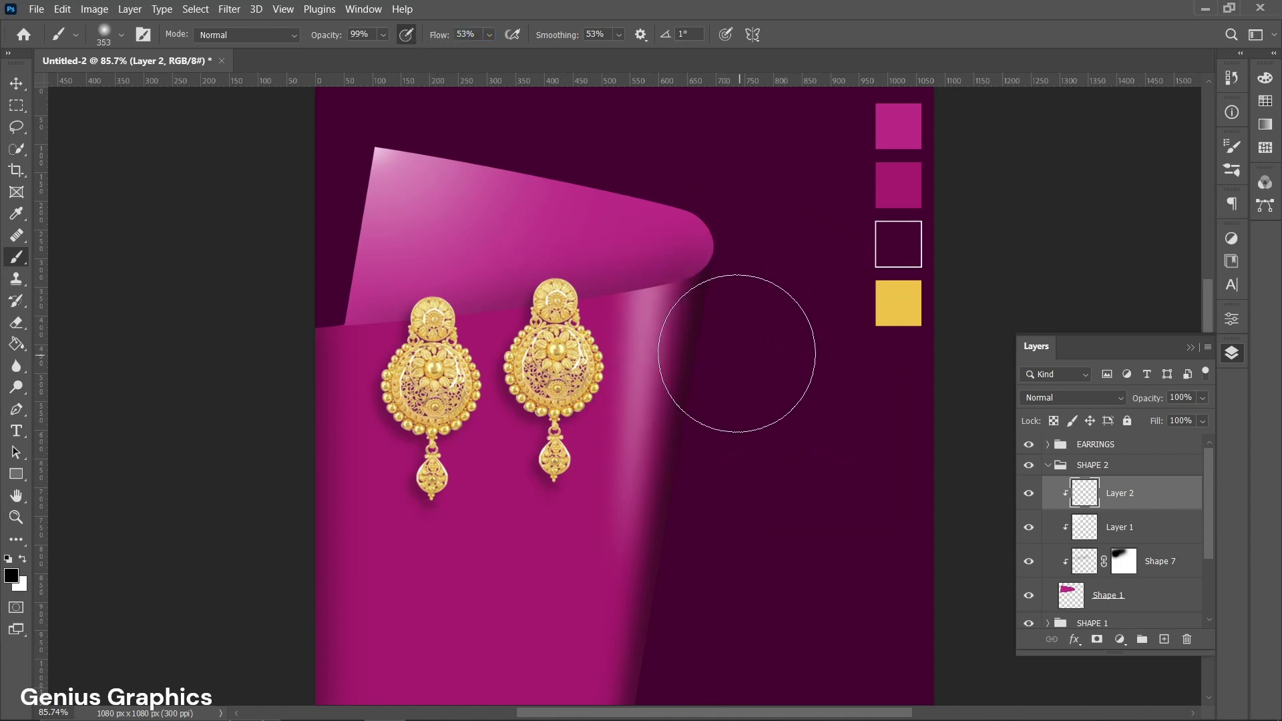
drag(747, 379, 417, 460)
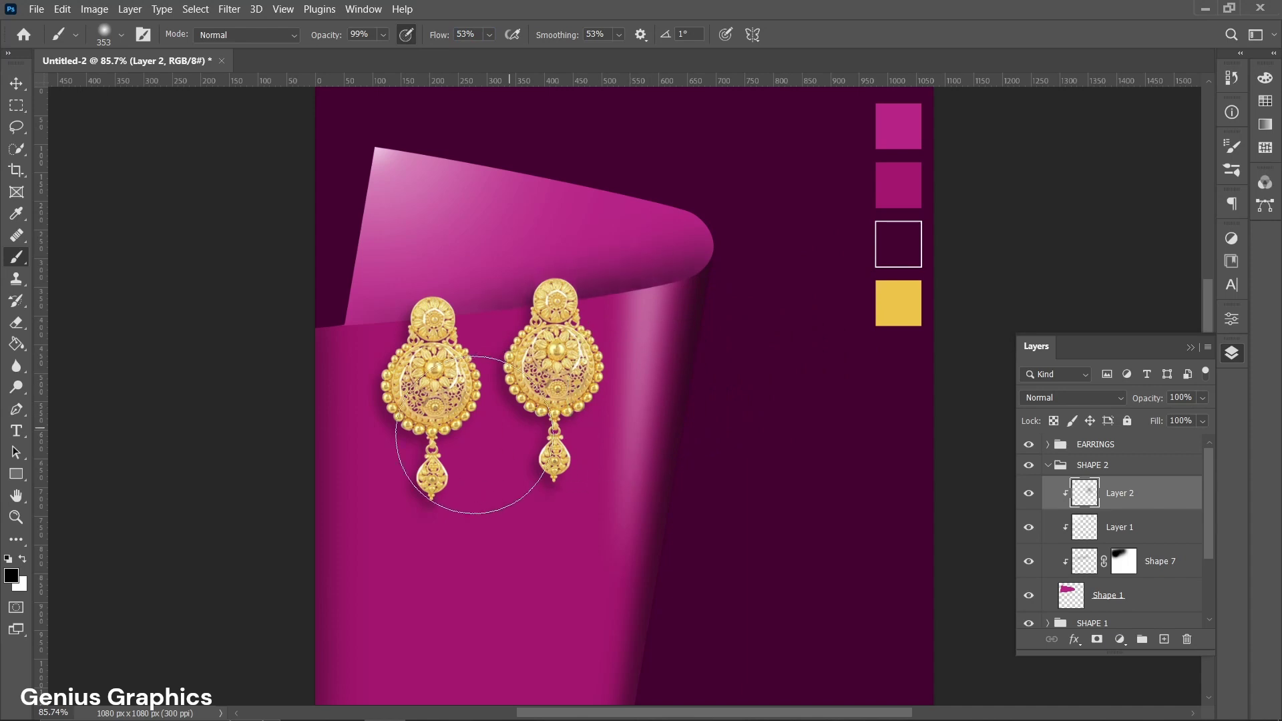
scroll(431, 454, down, 1)
key(ctrl+z)
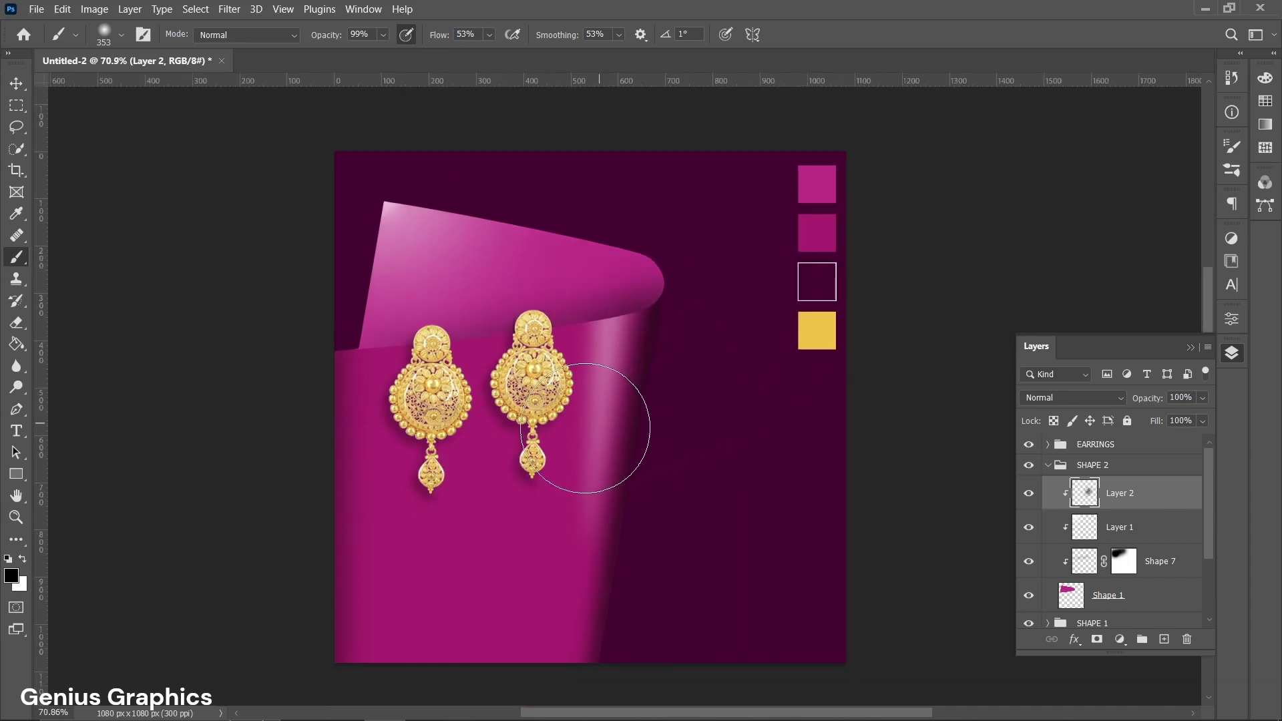
drag(624, 387, 616, 401)
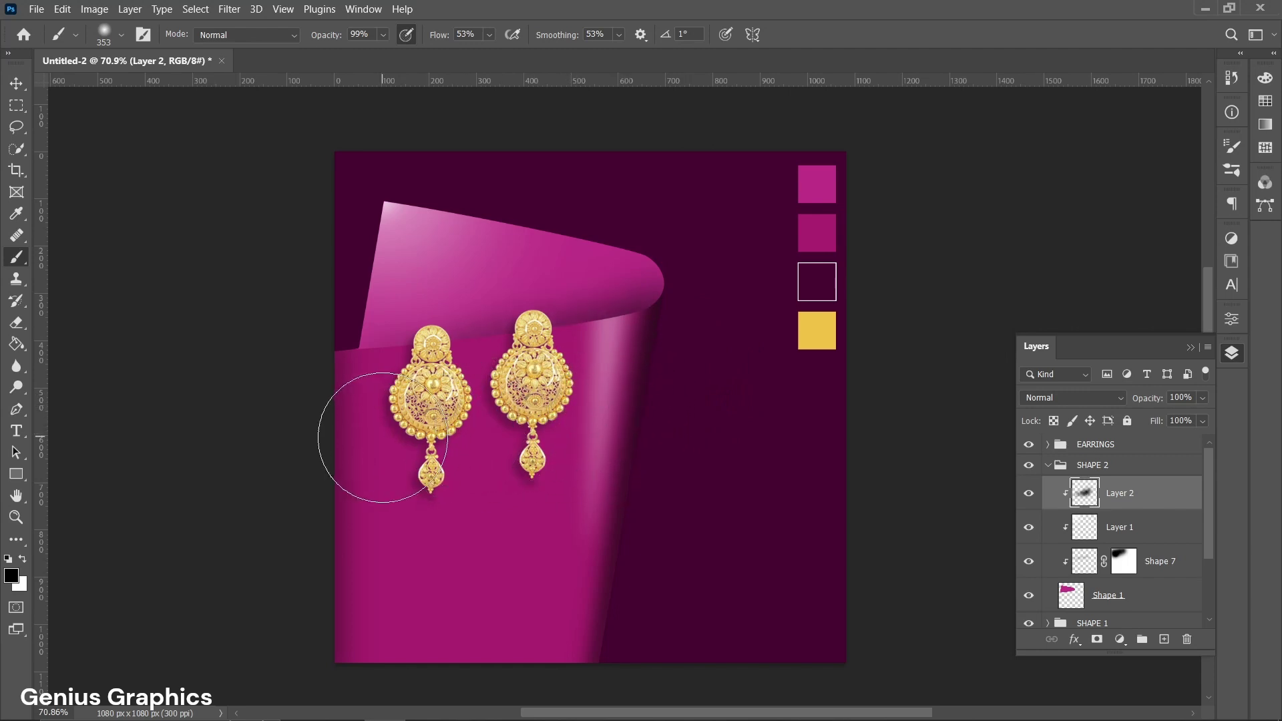
Set the shading layer to 75% fill and 86% opacity.
click(1202, 421)
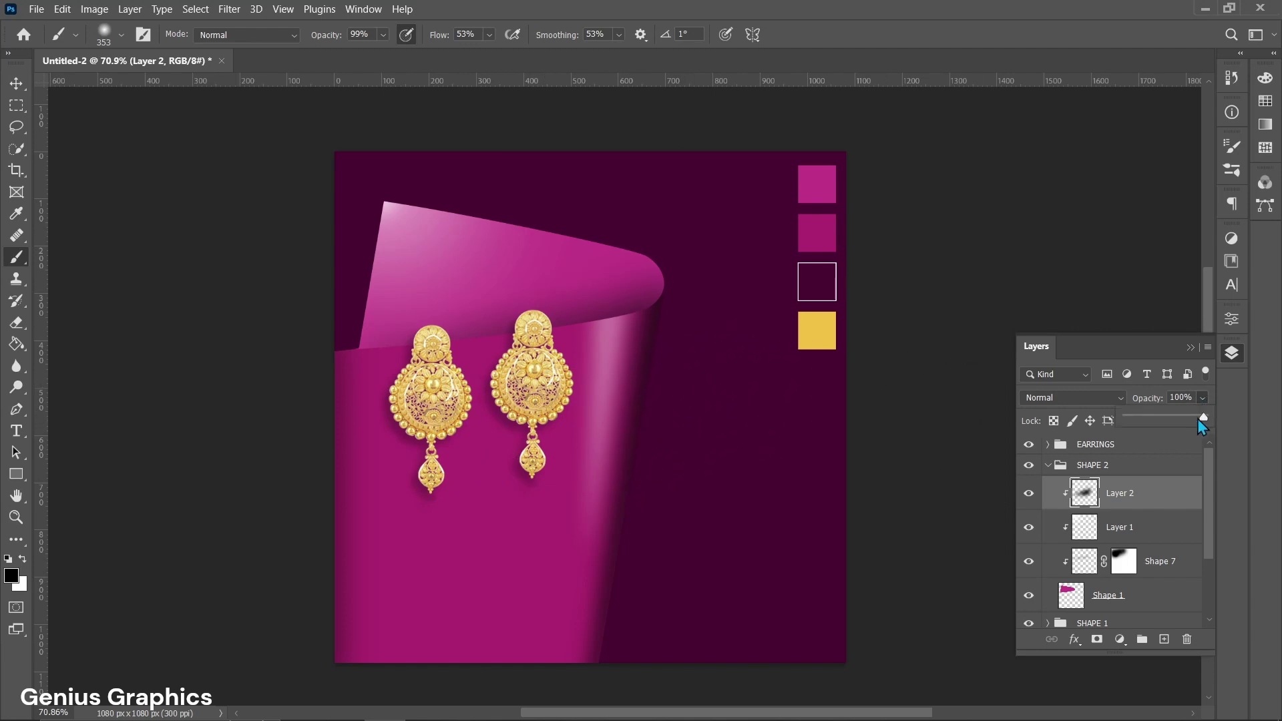
click(704, 341)
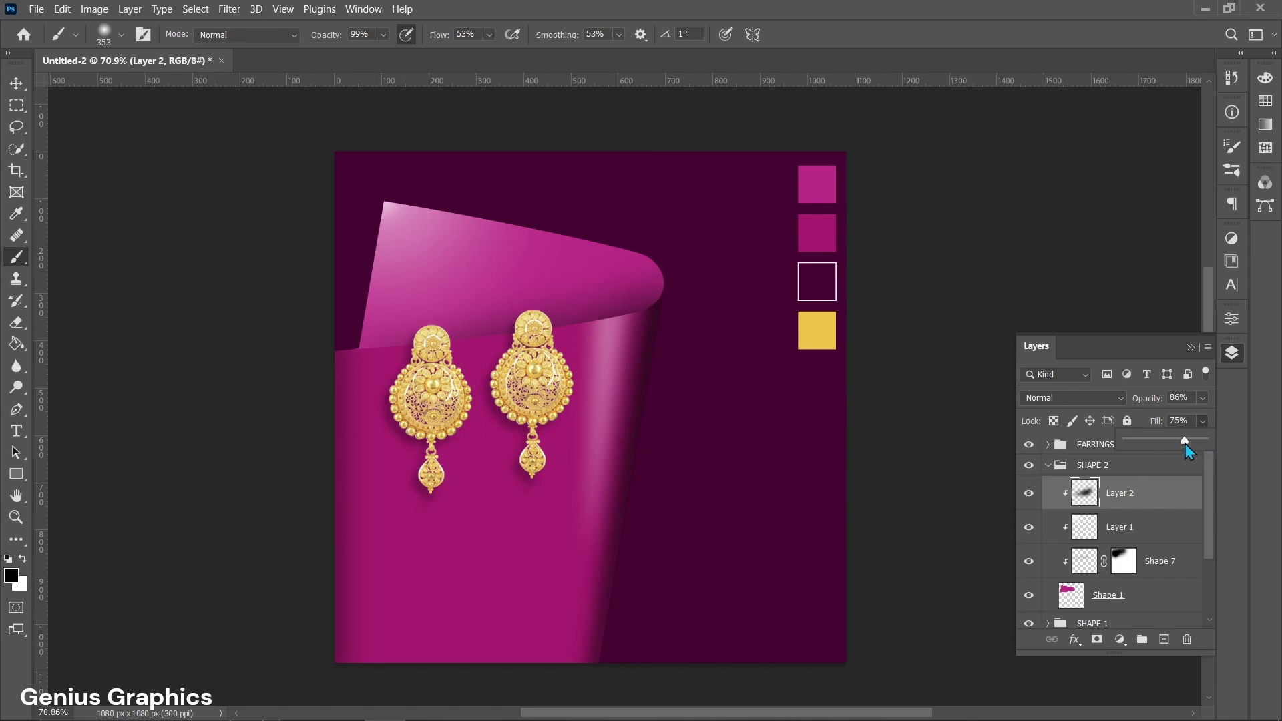
click(676, 401)
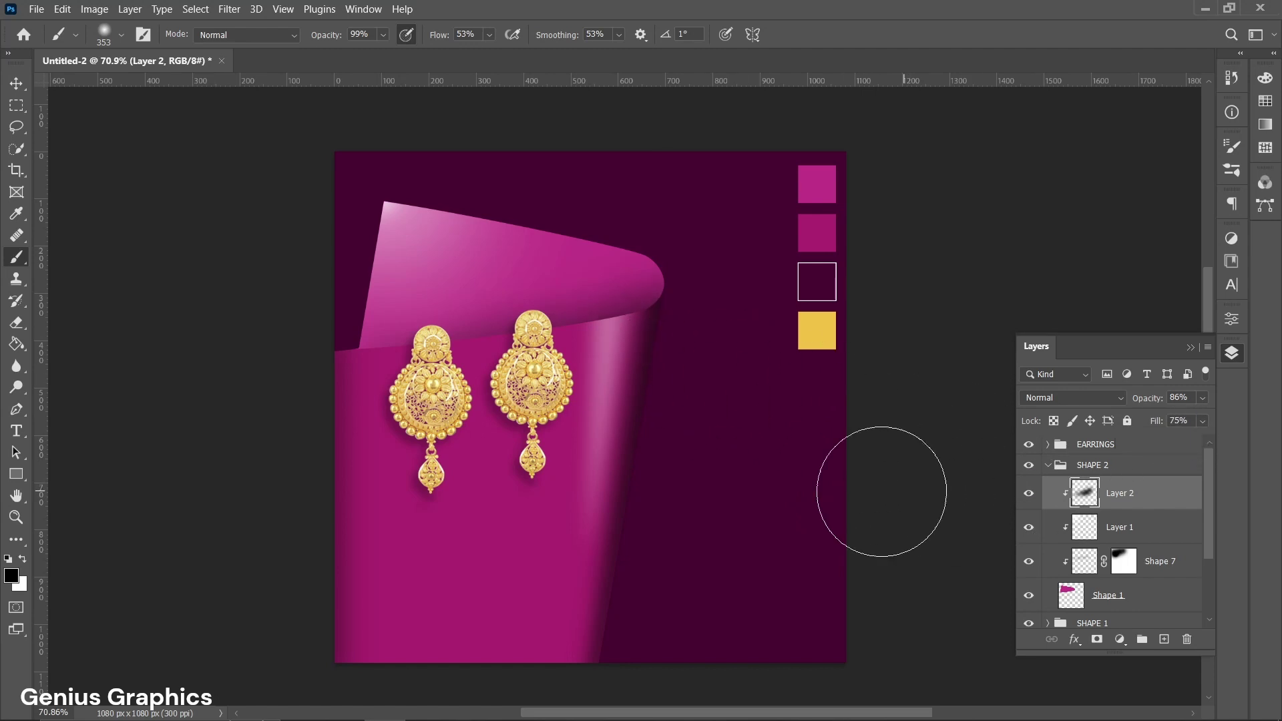
scroll(869, 478, up, 1)
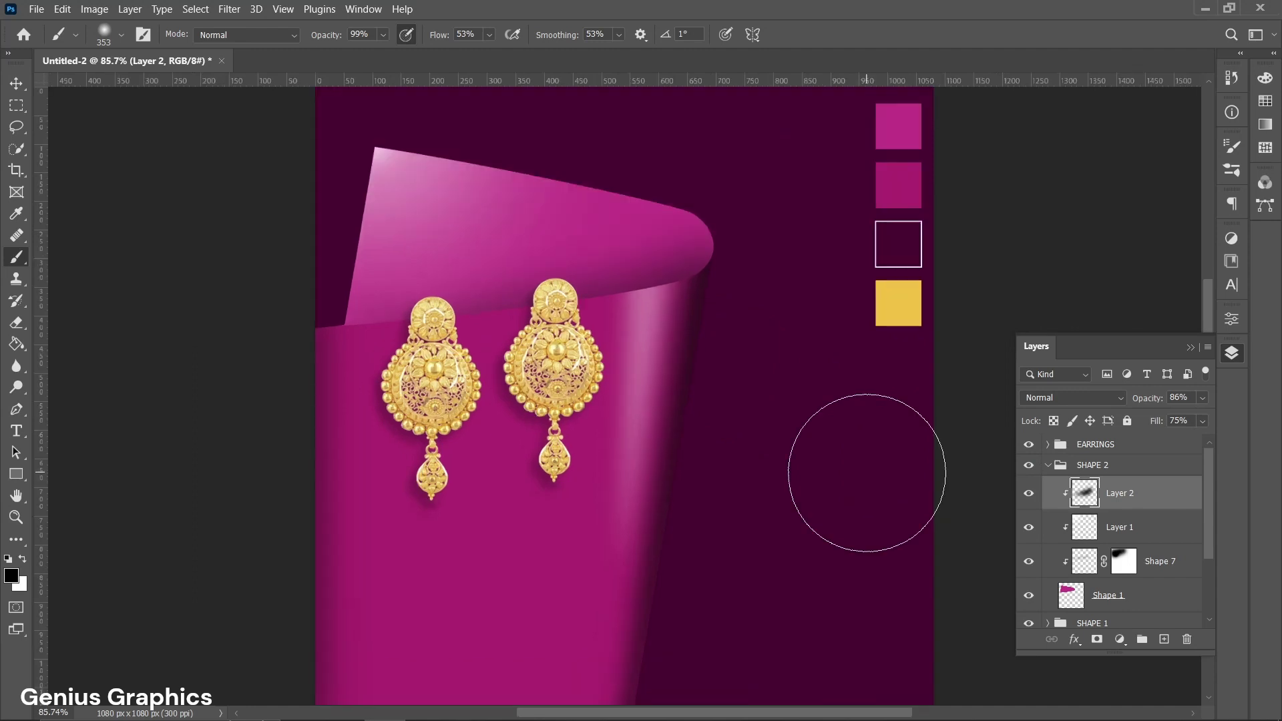
click(1204, 398)
click(1204, 400)
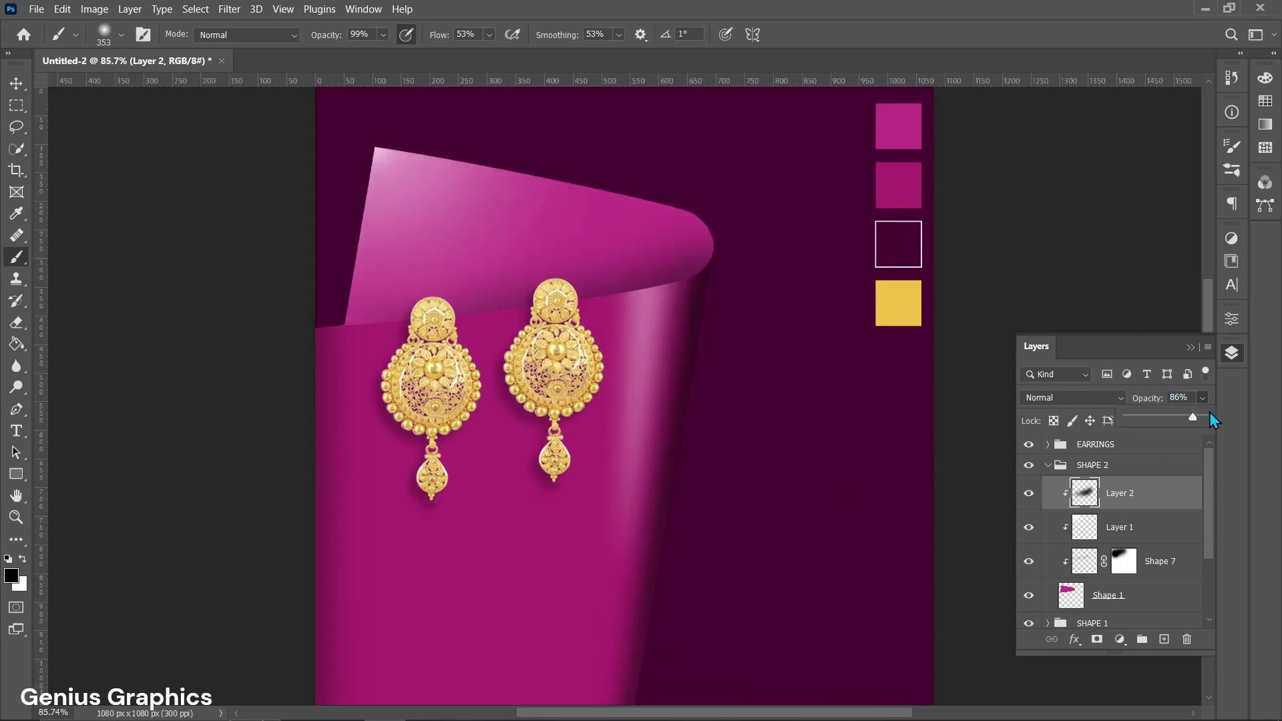
click(1229, 431)
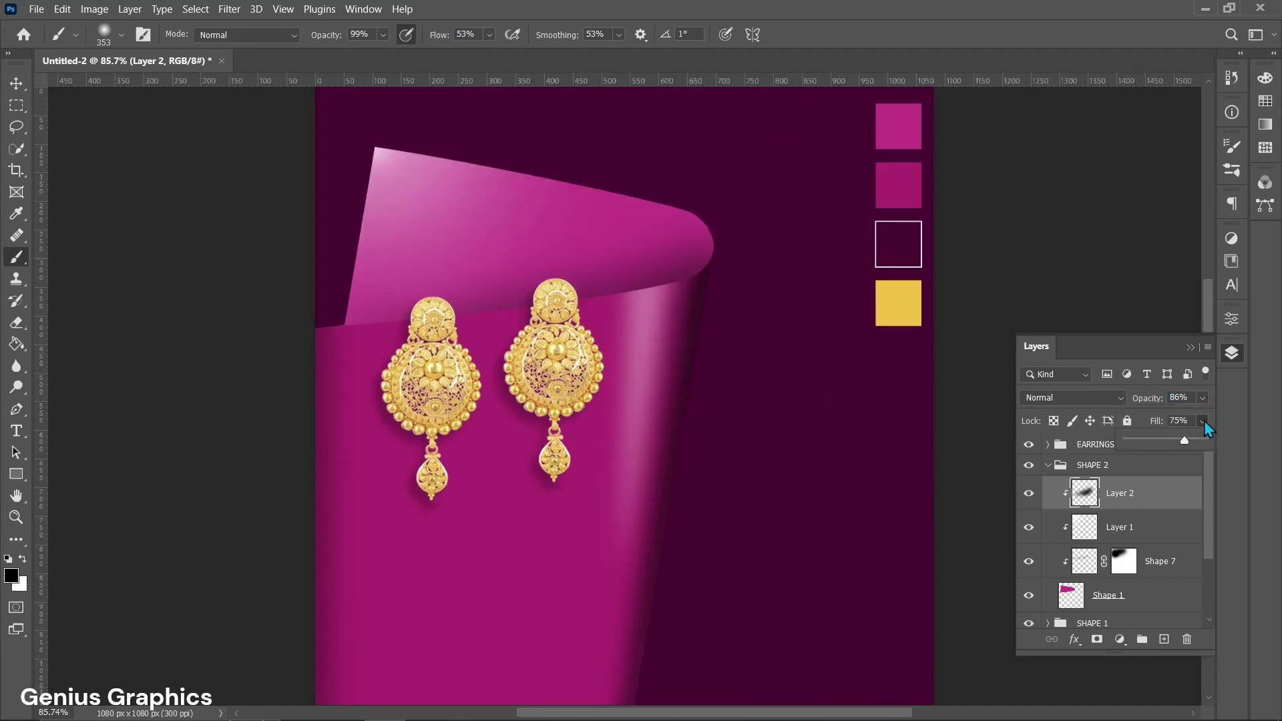
click(1140, 446)
Collapse the SHAPE 2 group, reselect EARRINGS, and return to the Move tool.
click(1063, 467)
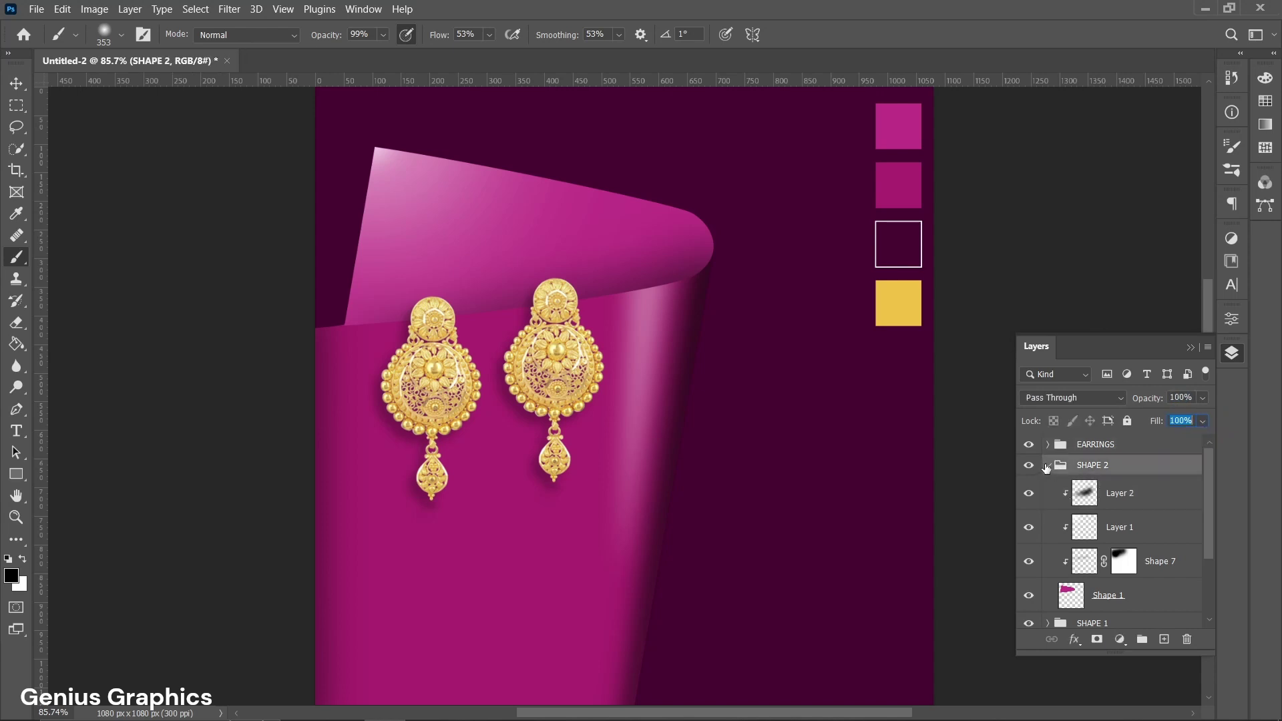
click(1112, 449)
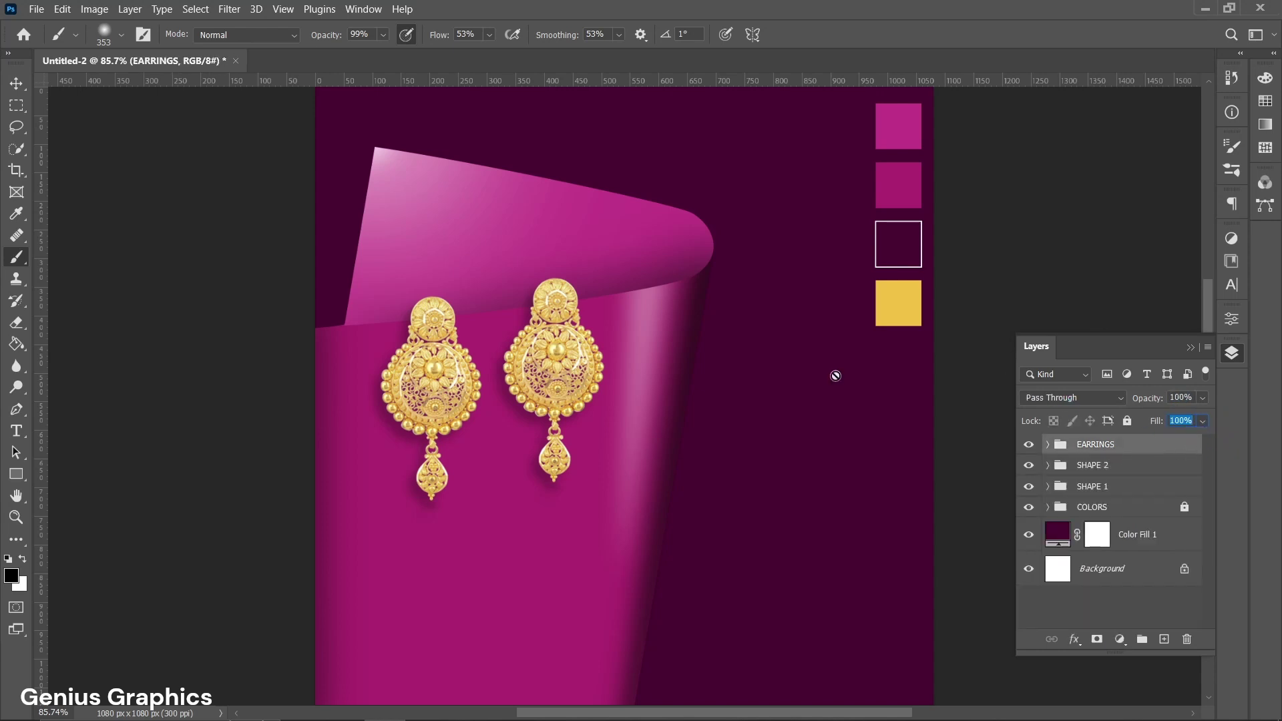
click(14, 87)
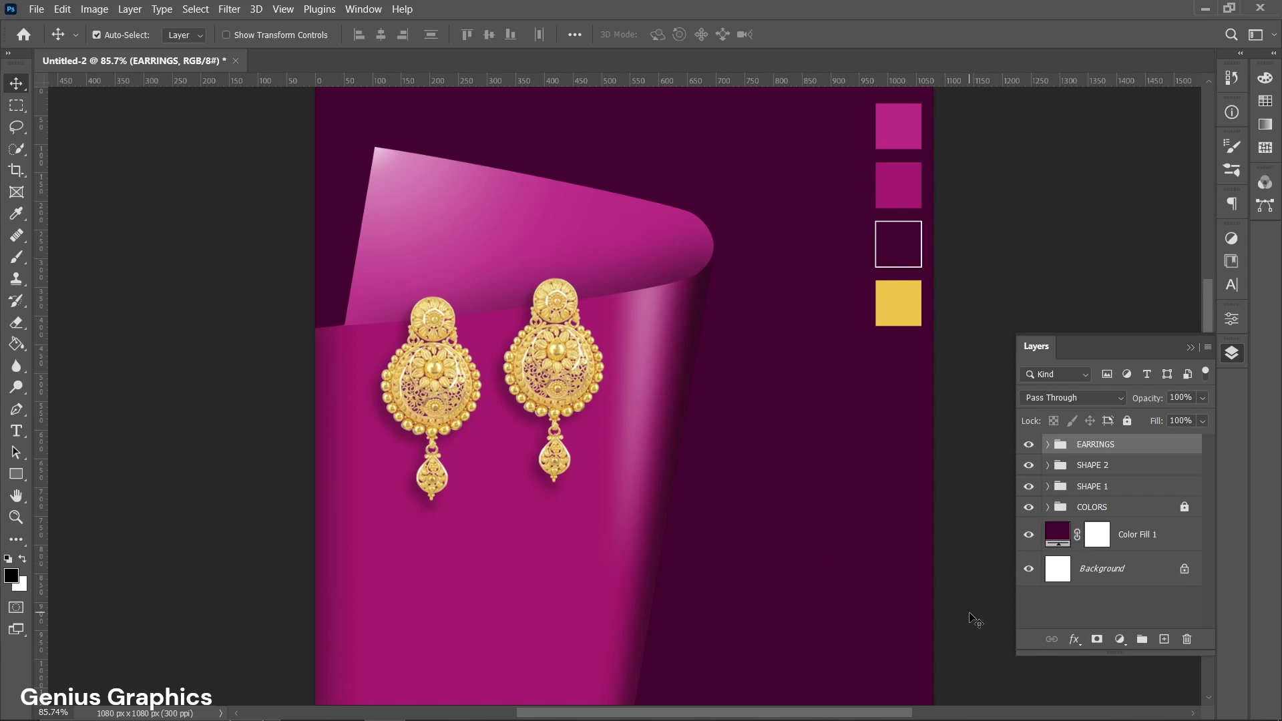
Add a 'G' text layer at the lower right in the AmadorW01-Regular font.
click(14, 432)
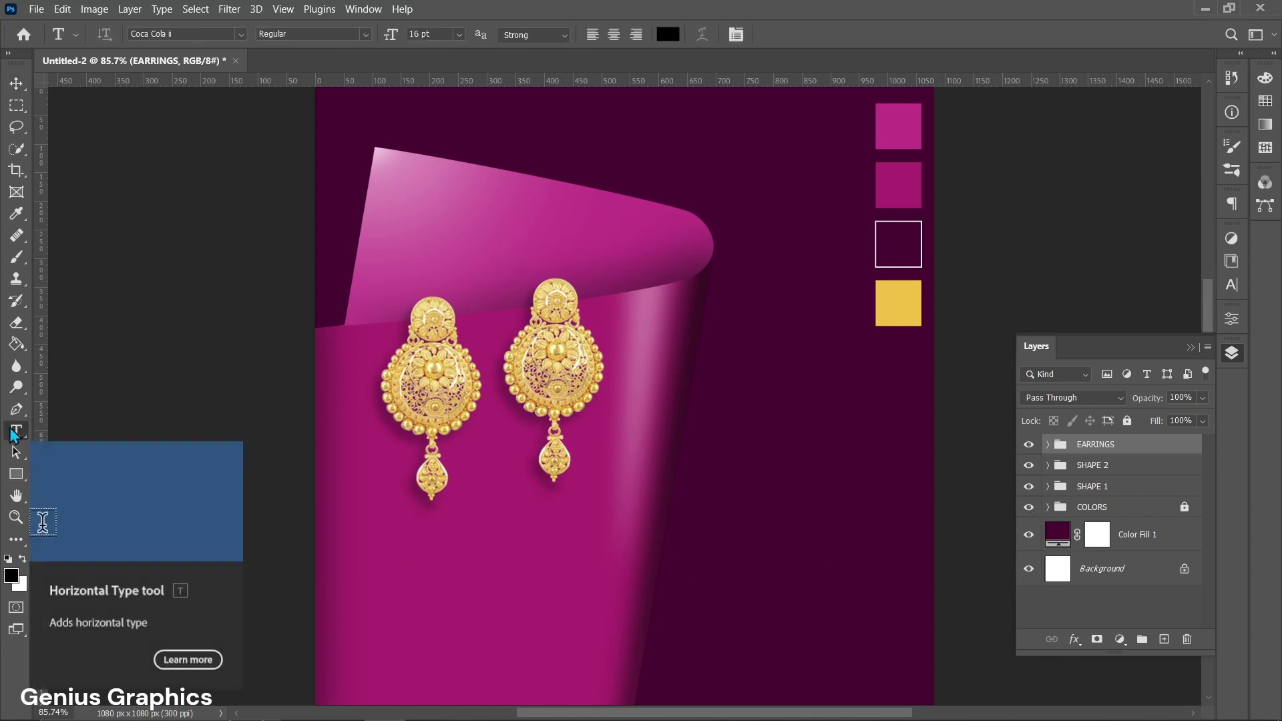
click(752, 534)
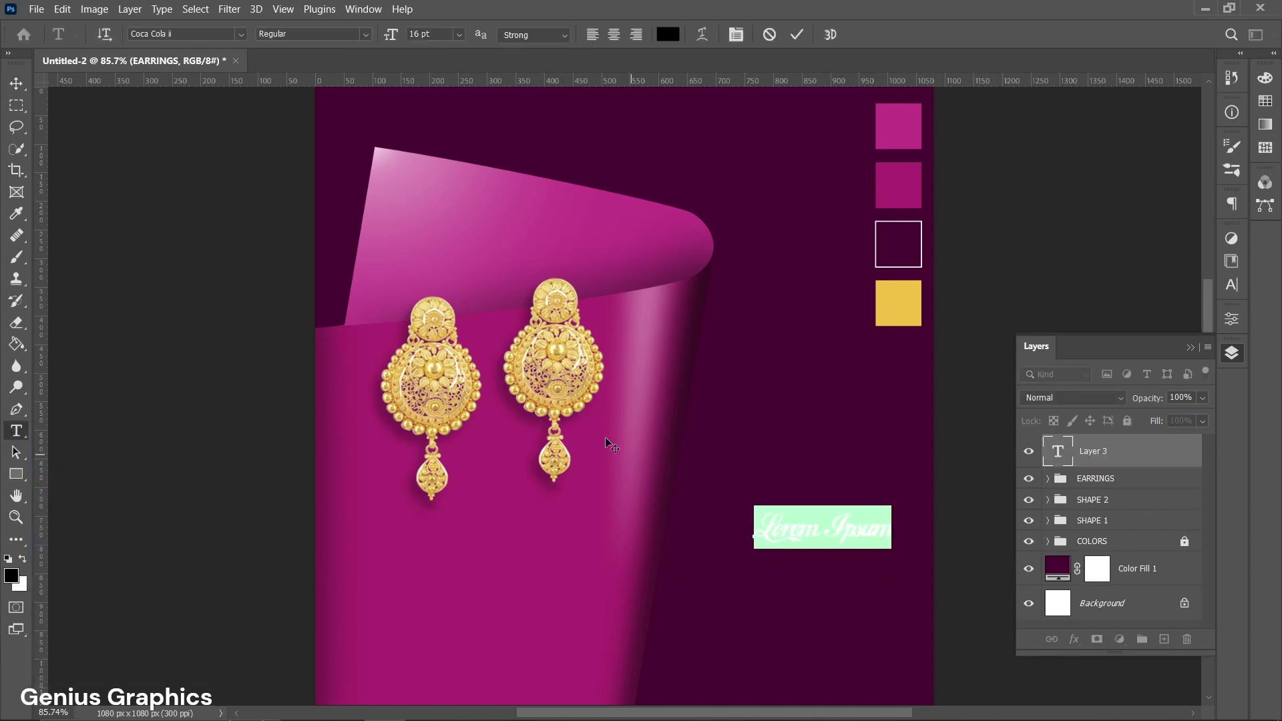
click(241, 36)
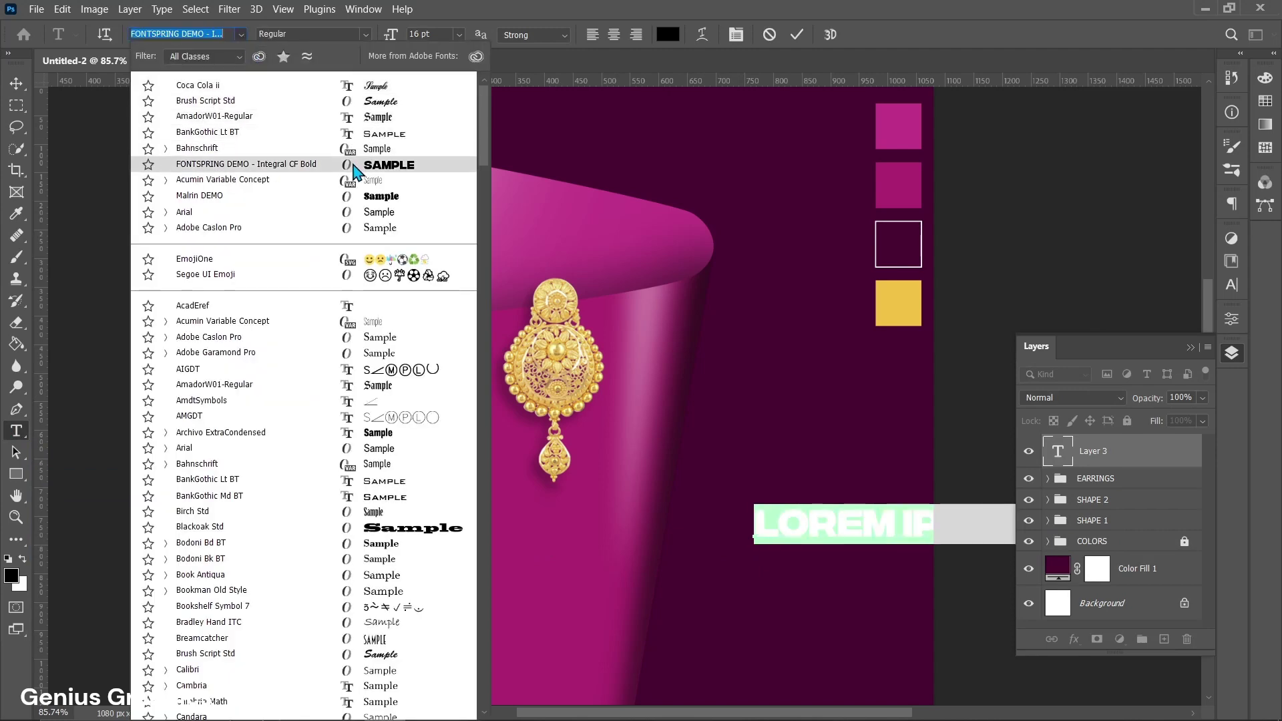
click(370, 120)
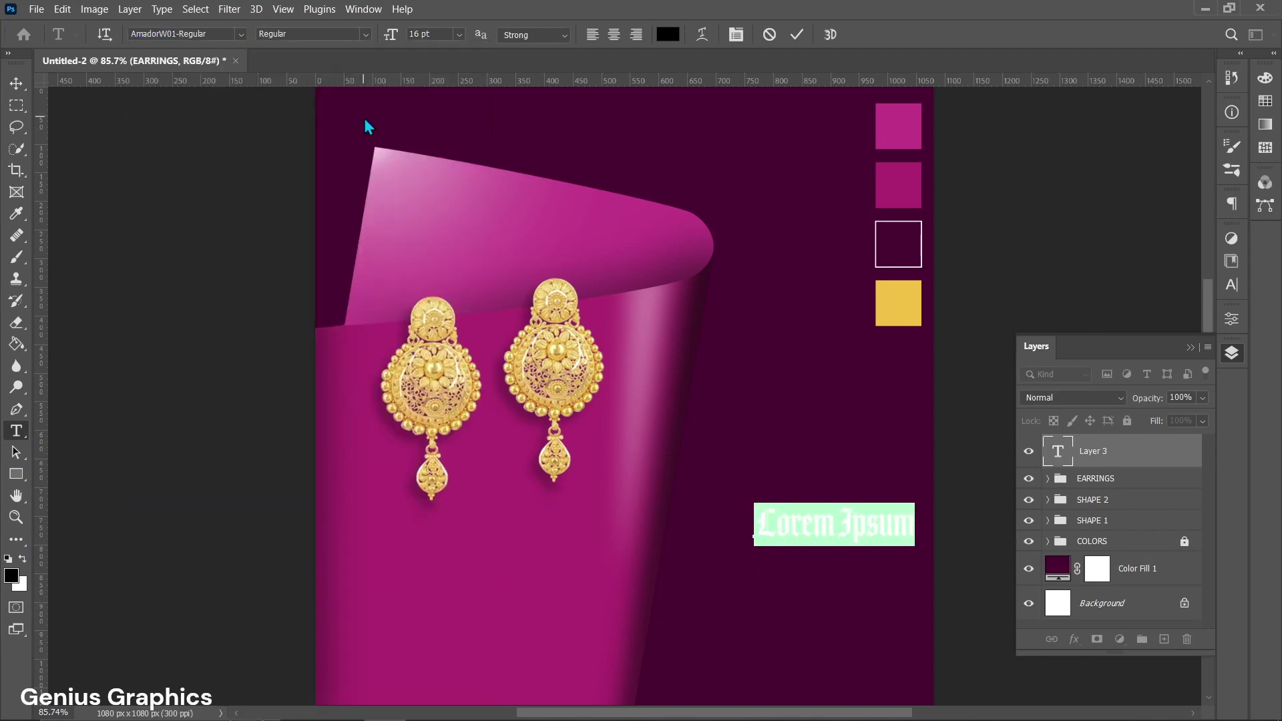
key(BackSpace)
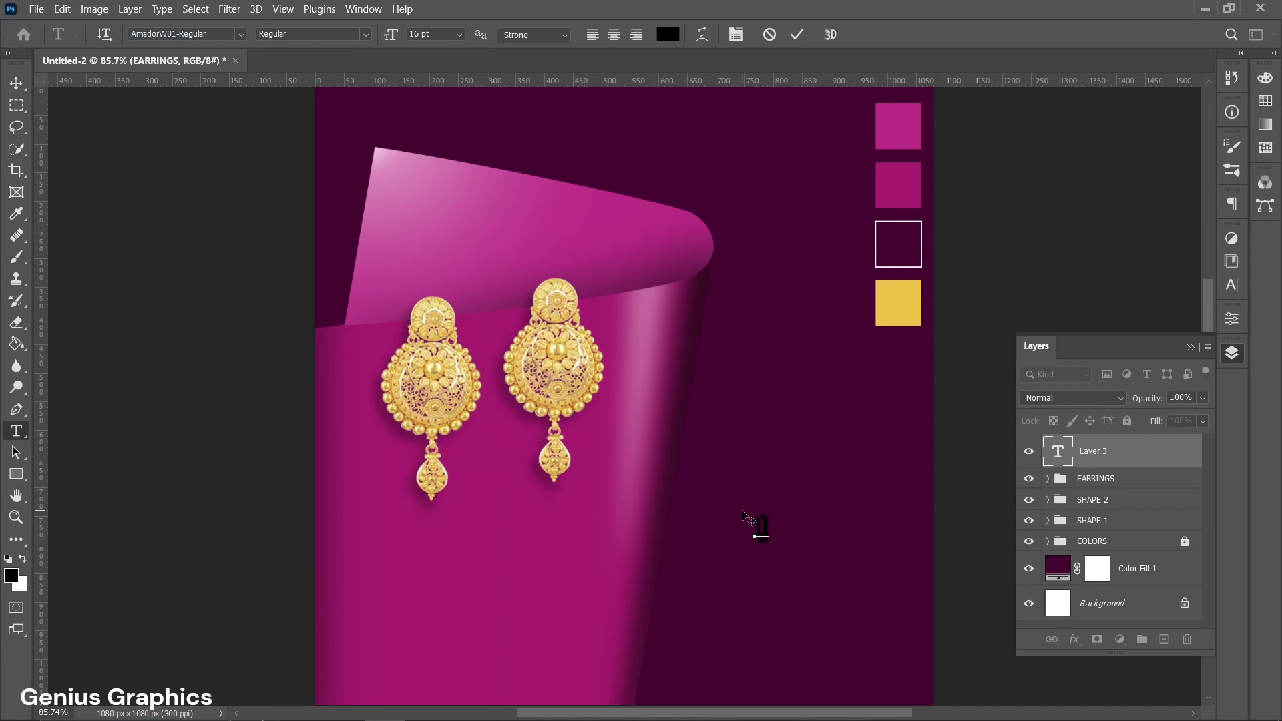
text(G)
click(16, 84)
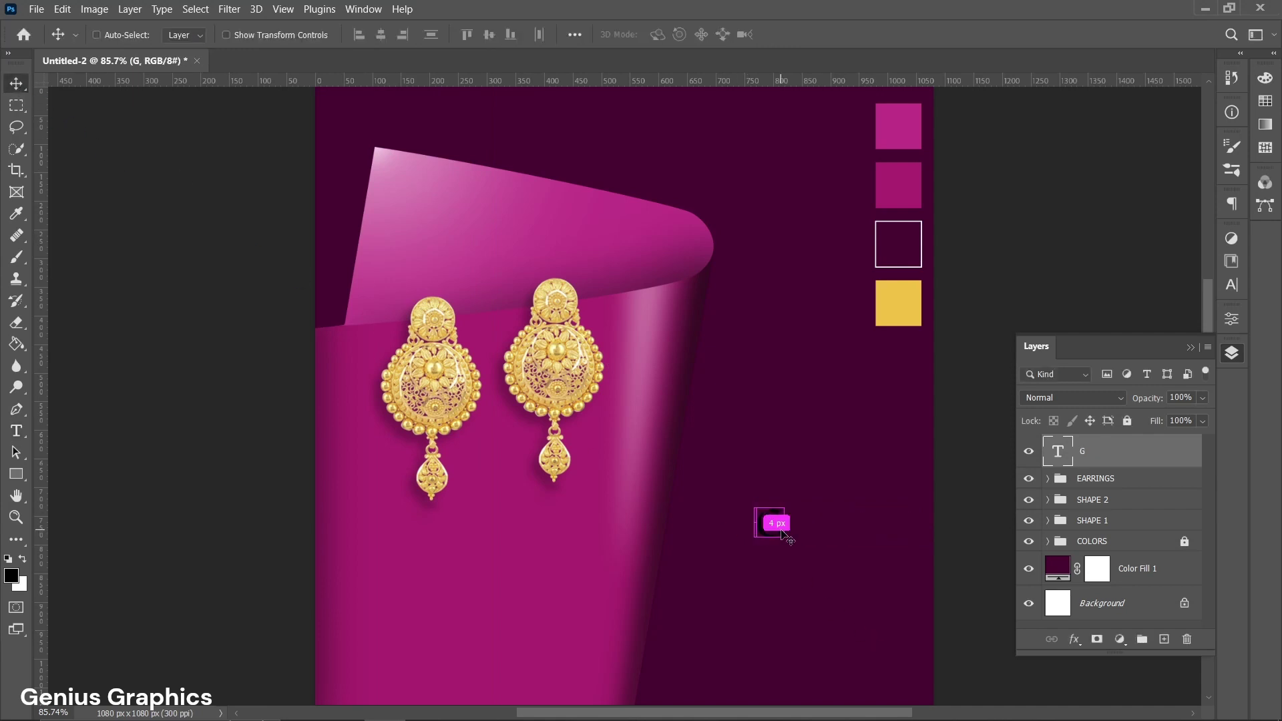
Free Transform the G to about 333% and shift it up-right.
key(ctrl+t)
drag(789, 551, 851, 642)
drag(803, 586, 853, 508)
scroll(813, 567, down, 1)
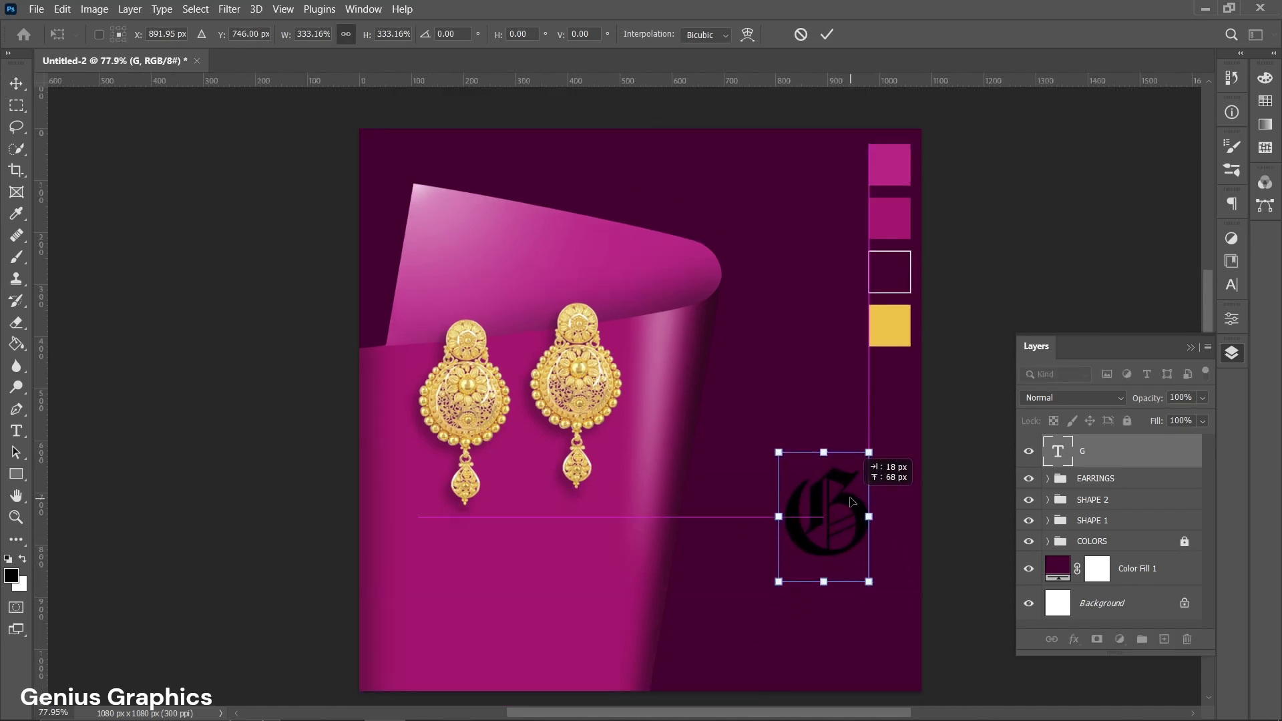
key(Return)
Colour the G with the gold swatch and move it into place at lower right.
double_click(852, 511)
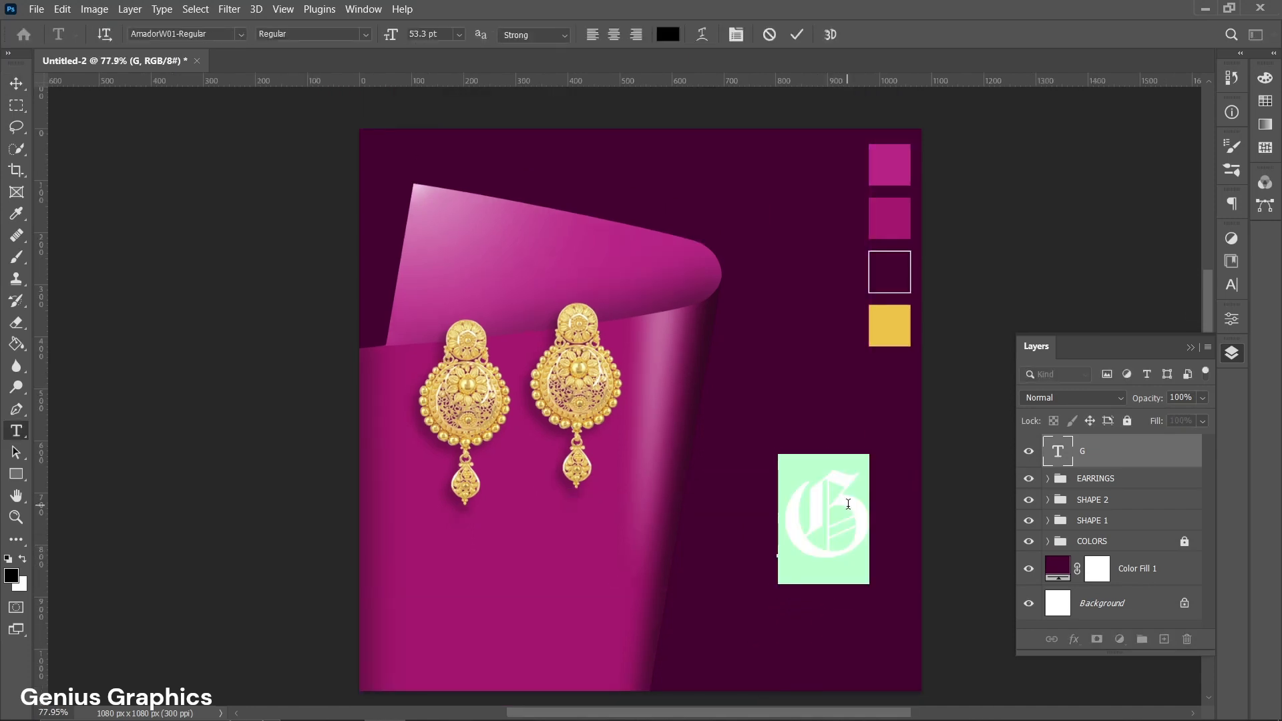
click(668, 34)
click(882, 326)
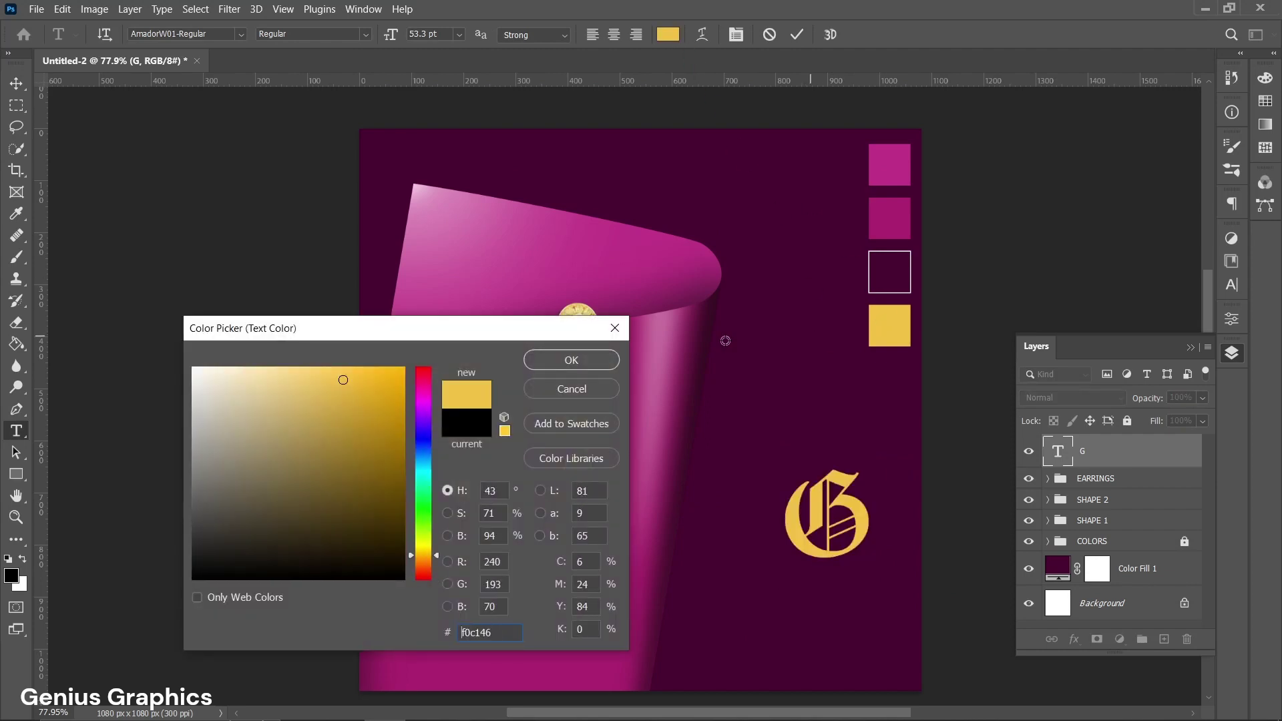
click(583, 367)
click(16, 83)
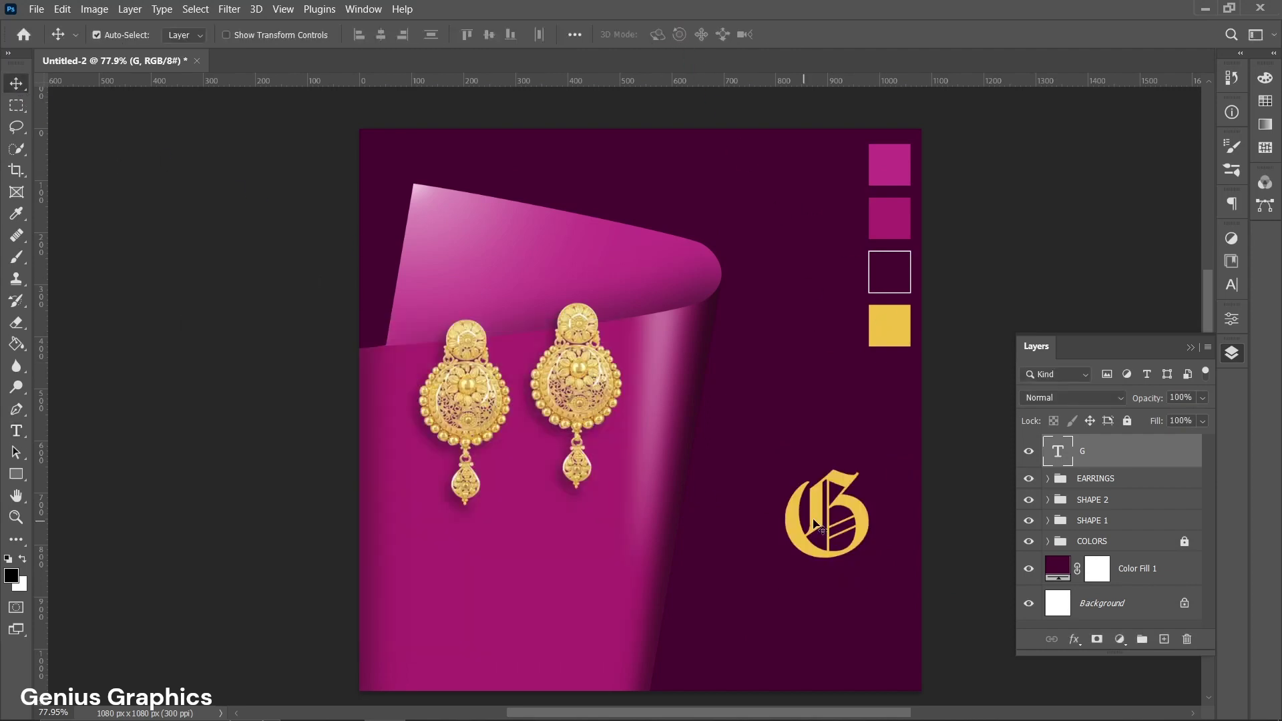
drag(859, 518, 860, 530)
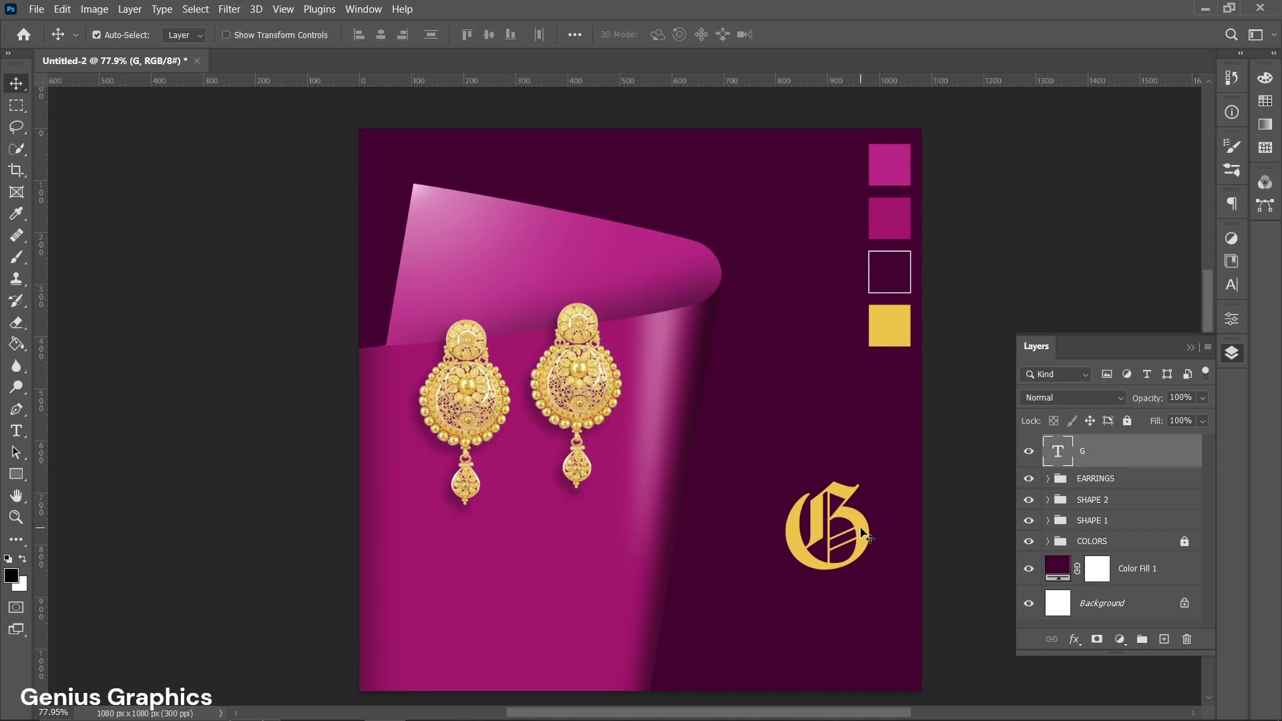
Type 'Genius Jewellers' below the G in the Coca Cola ii script font.
click(16, 430)
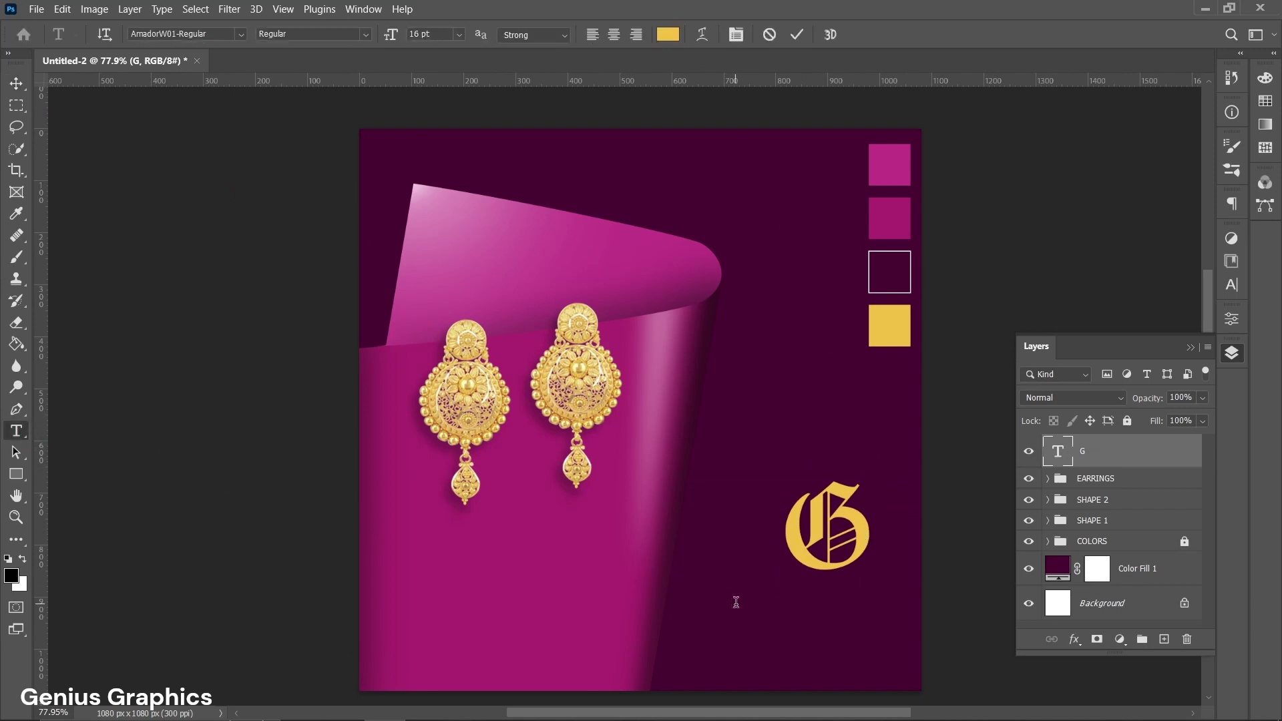
click(744, 606)
click(241, 34)
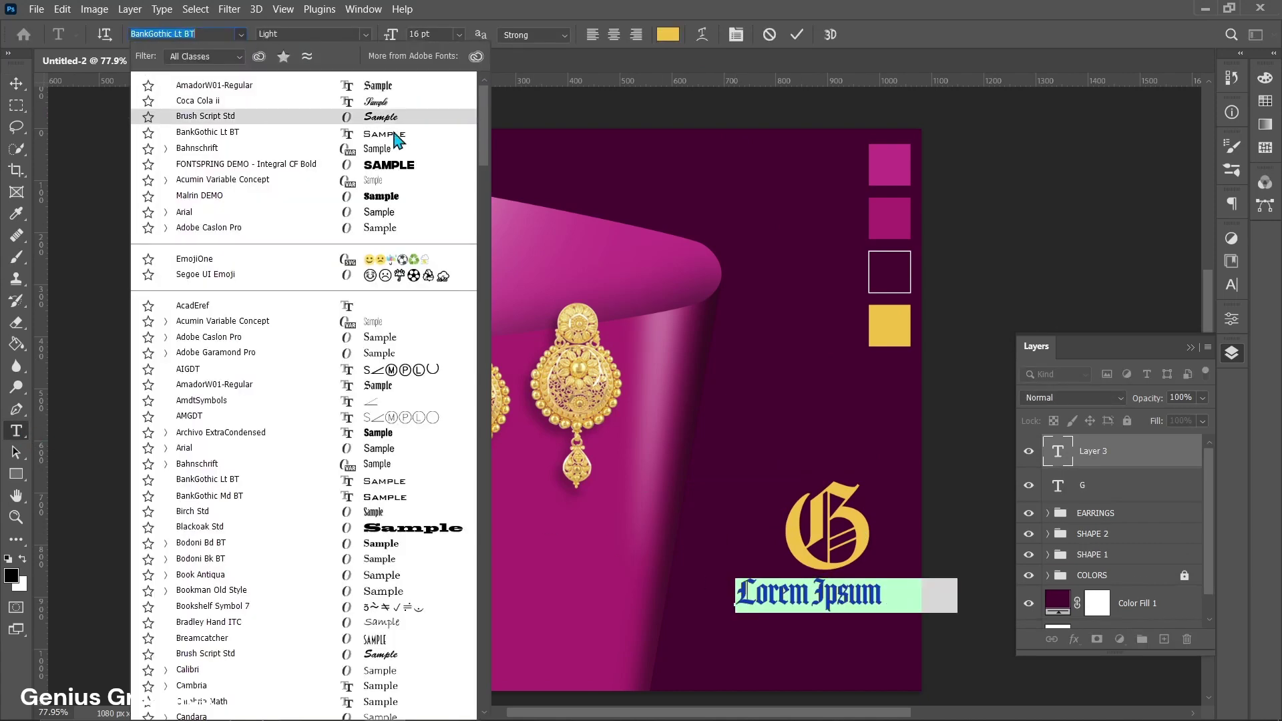
click(378, 105)
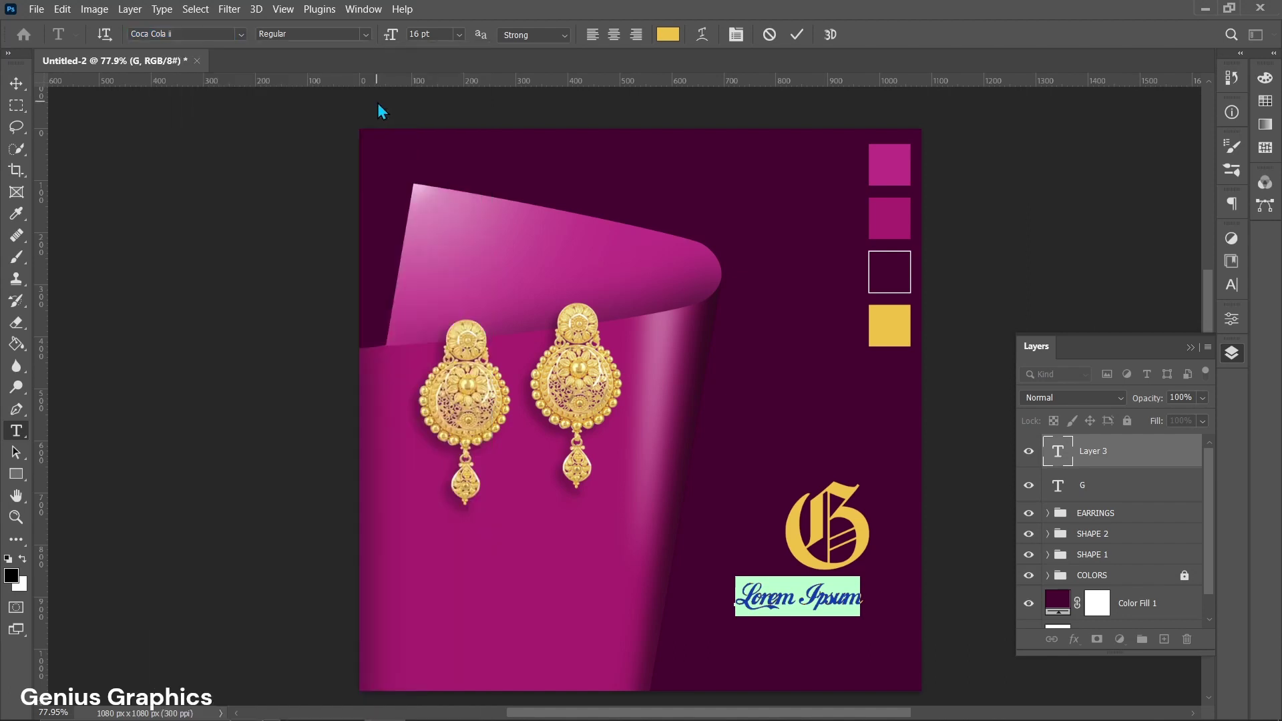
text(G)
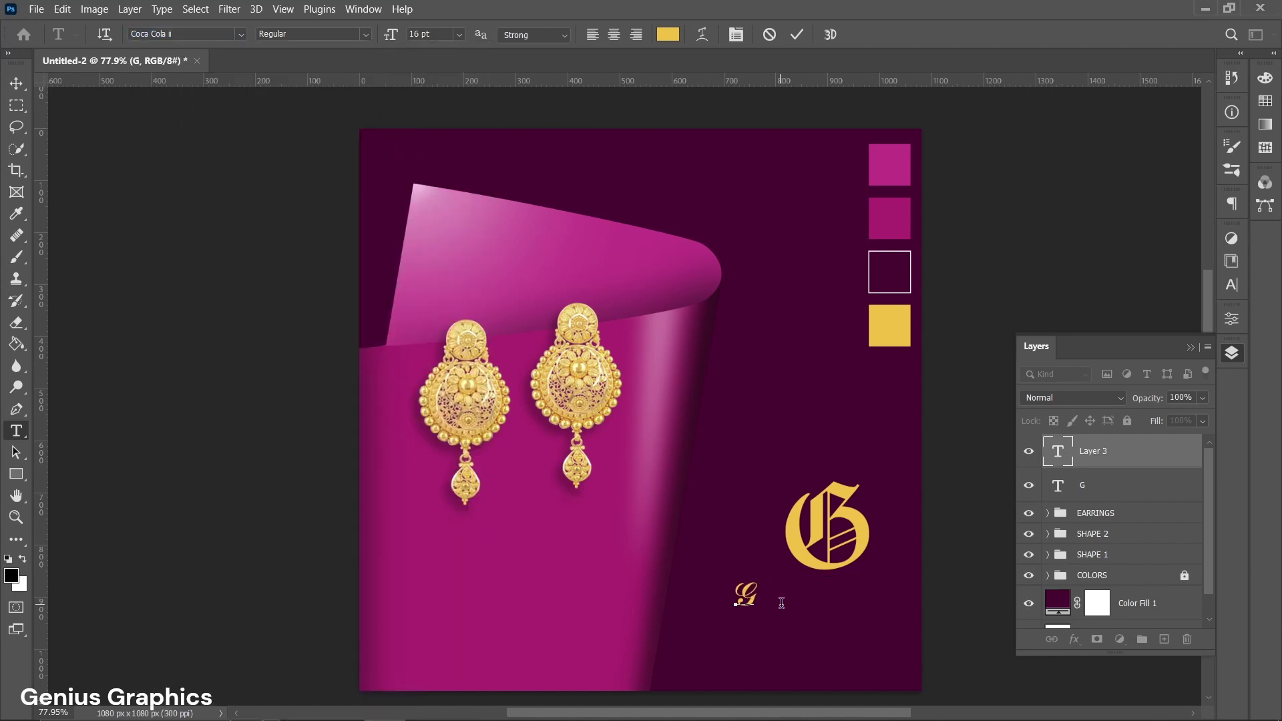
text(enius J)
text(ewellers)
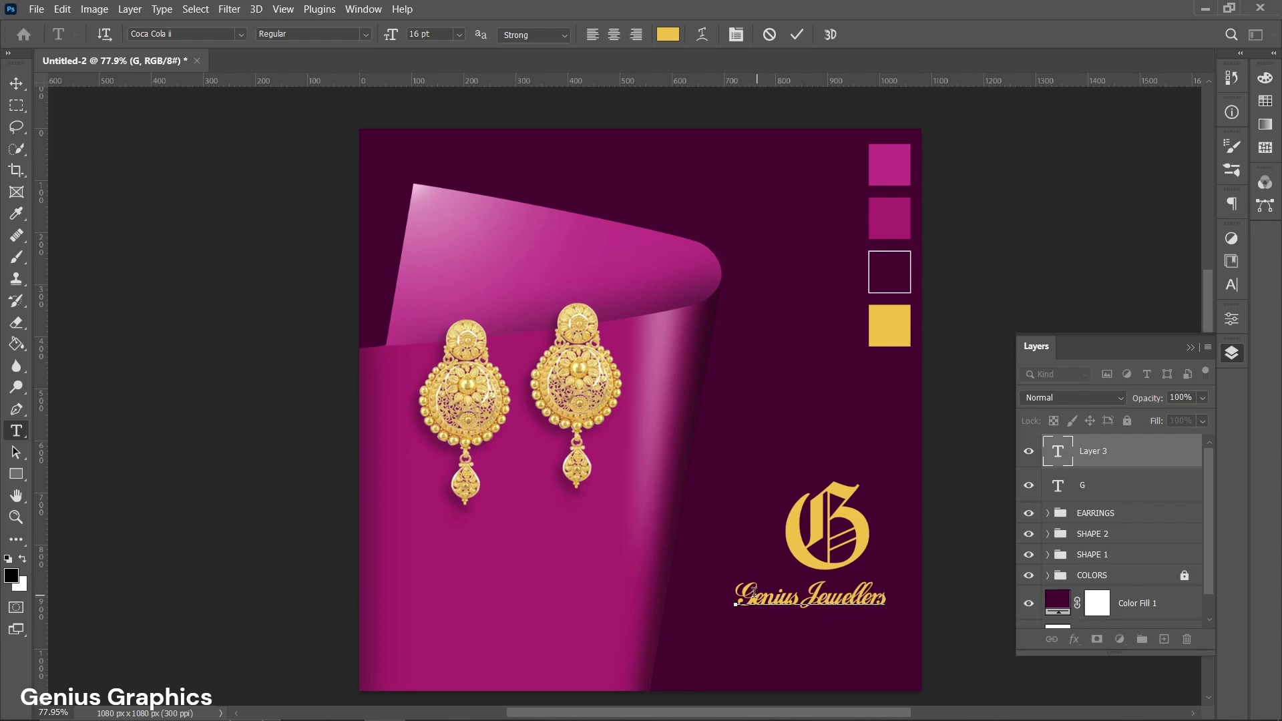
Set the Genius Jewellers text tracking to -10 in the character settings.
drag(753, 592, 885, 597)
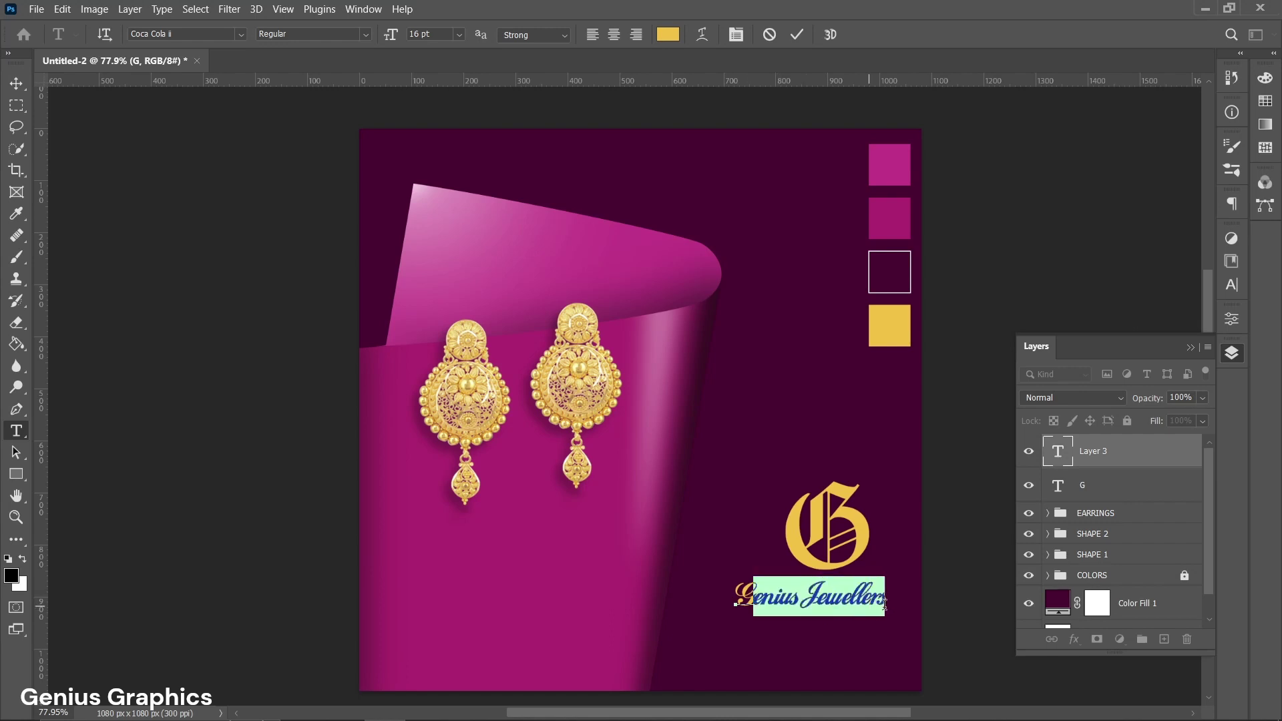
click(1232, 319)
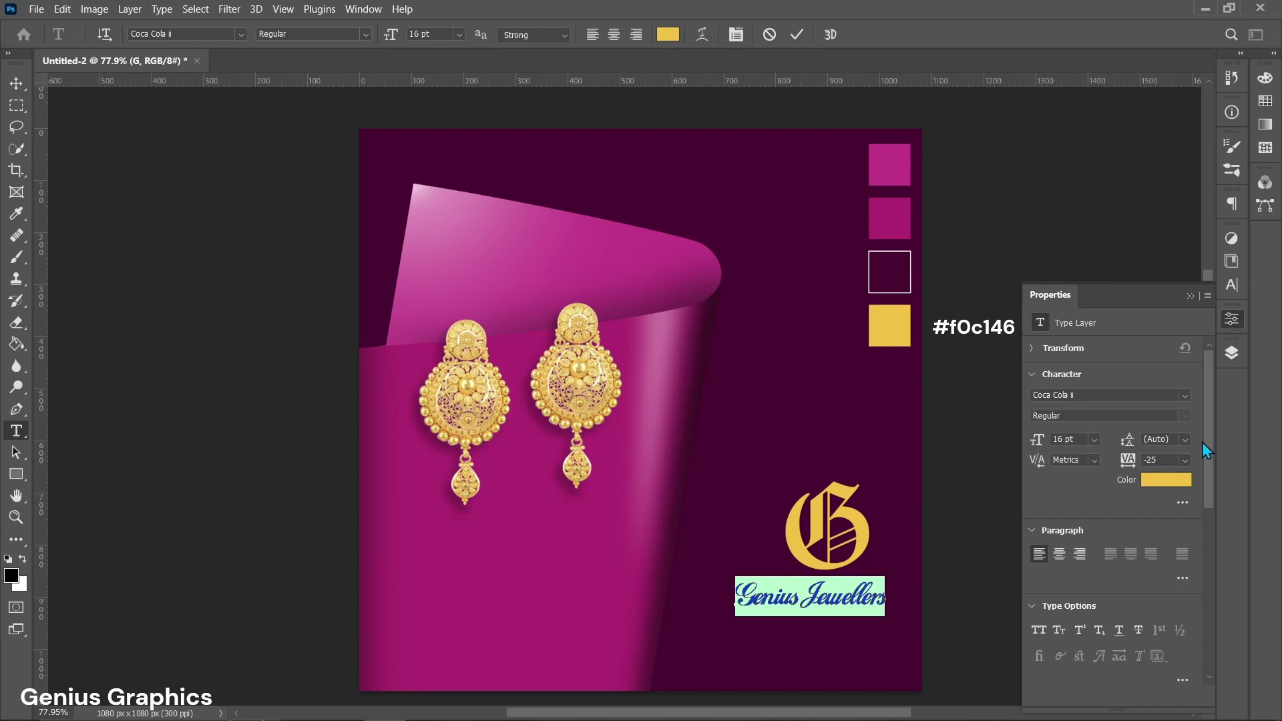
click(1185, 460)
click(1173, 528)
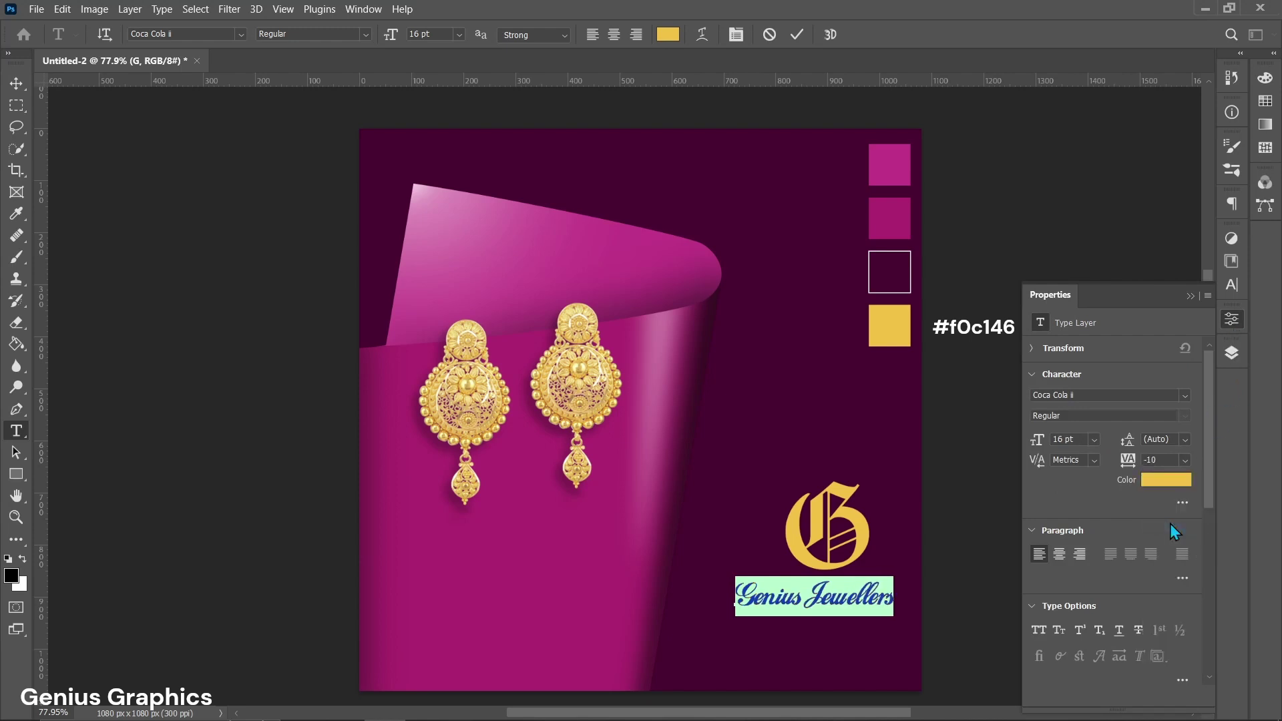
Commit the text, nudge it, and group the G and Genius Jewellers layers into Group 1.
click(16, 84)
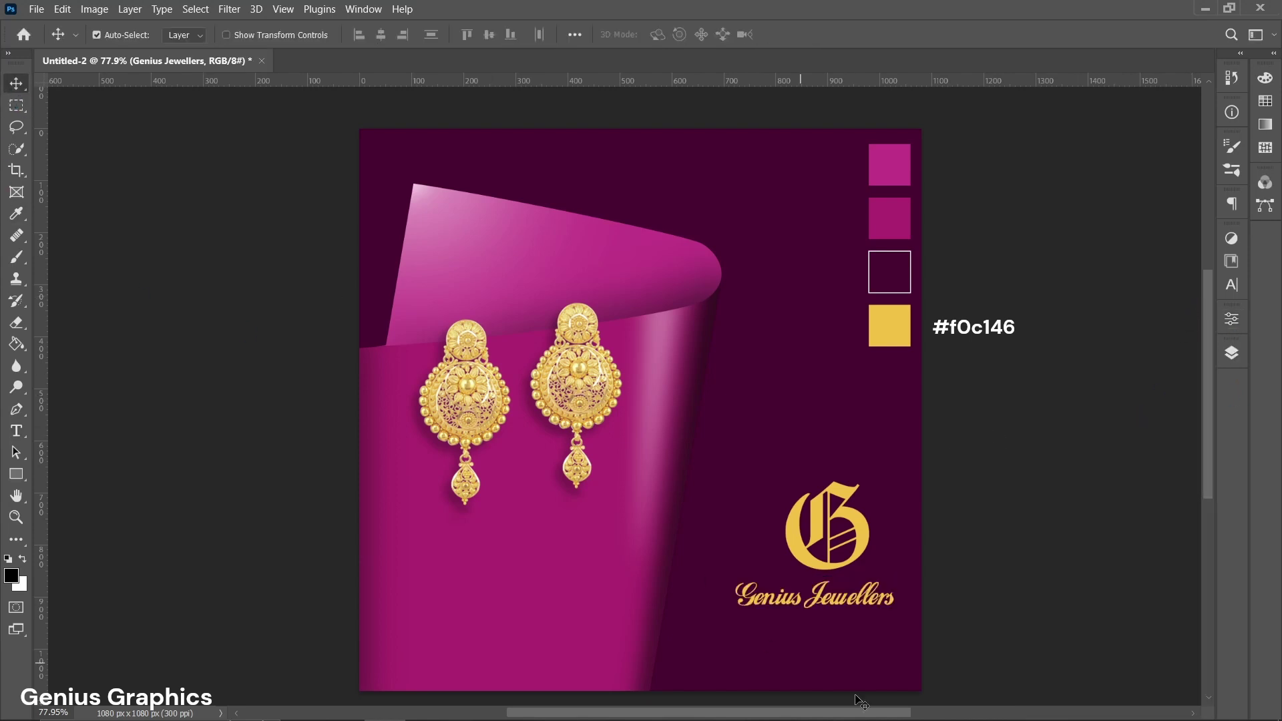
drag(820, 602, 834, 598)
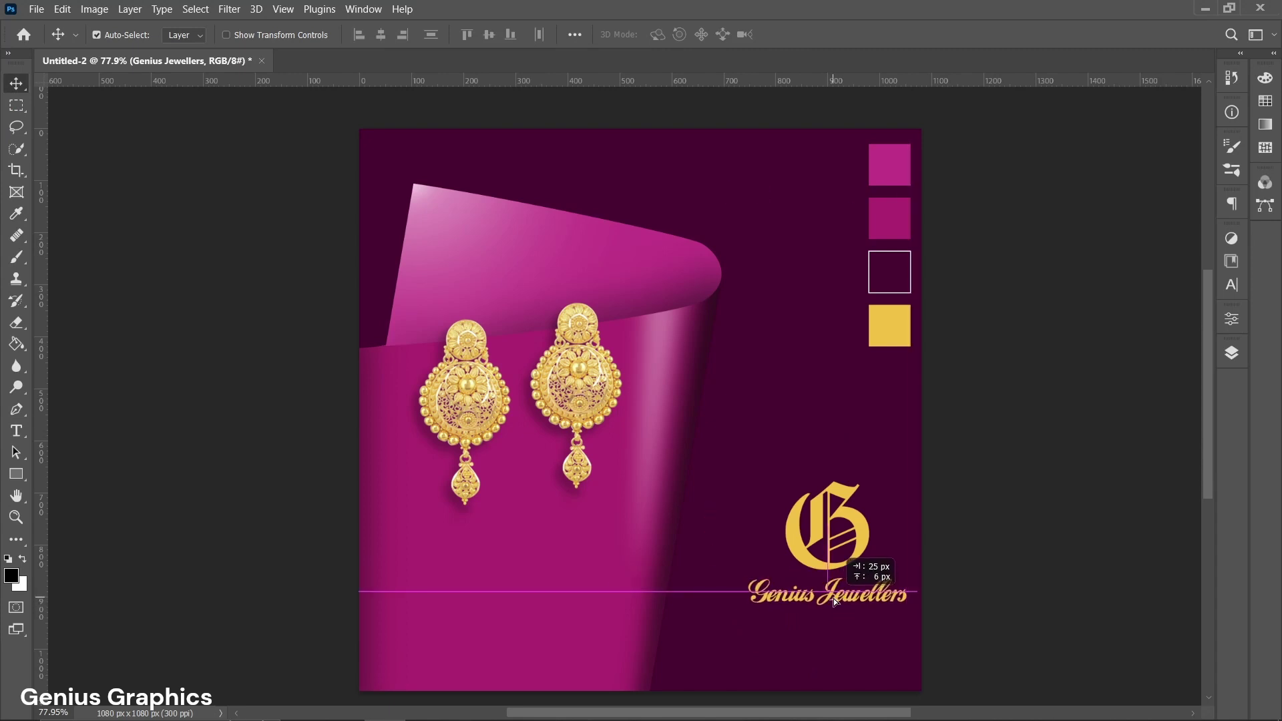
click(1232, 353)
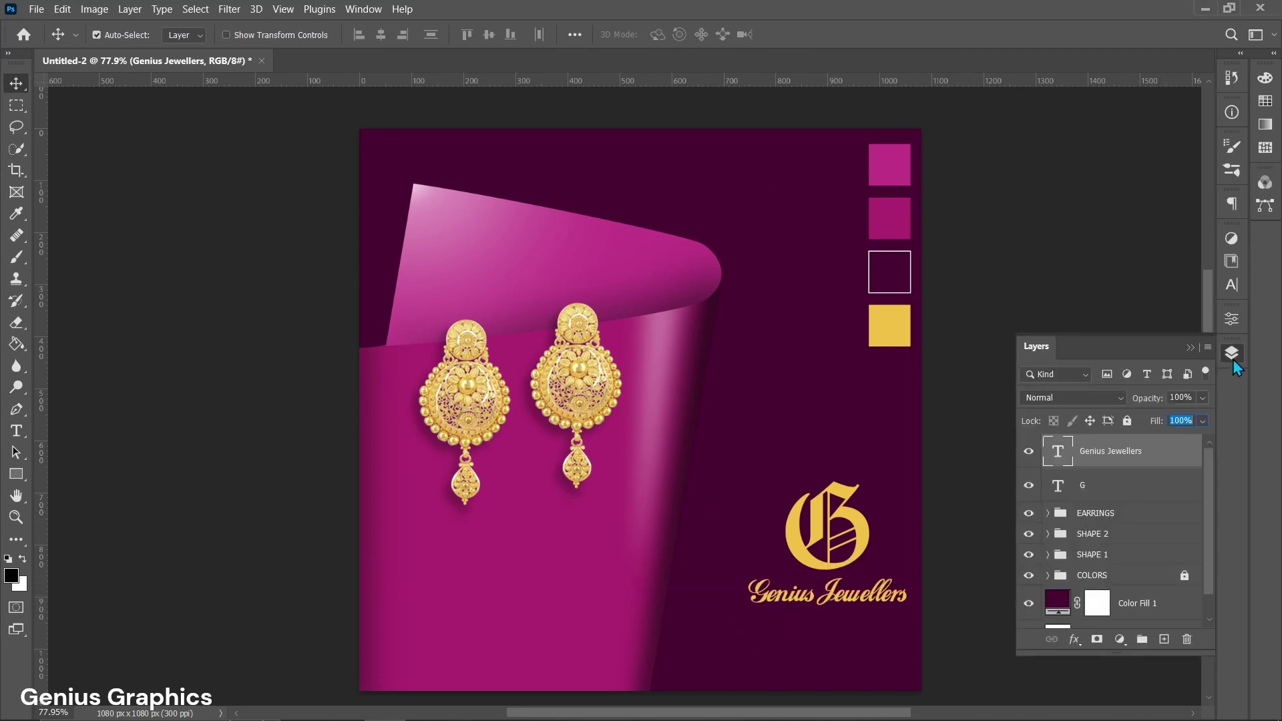
ctrl+click(1092, 494)
click(1143, 640)
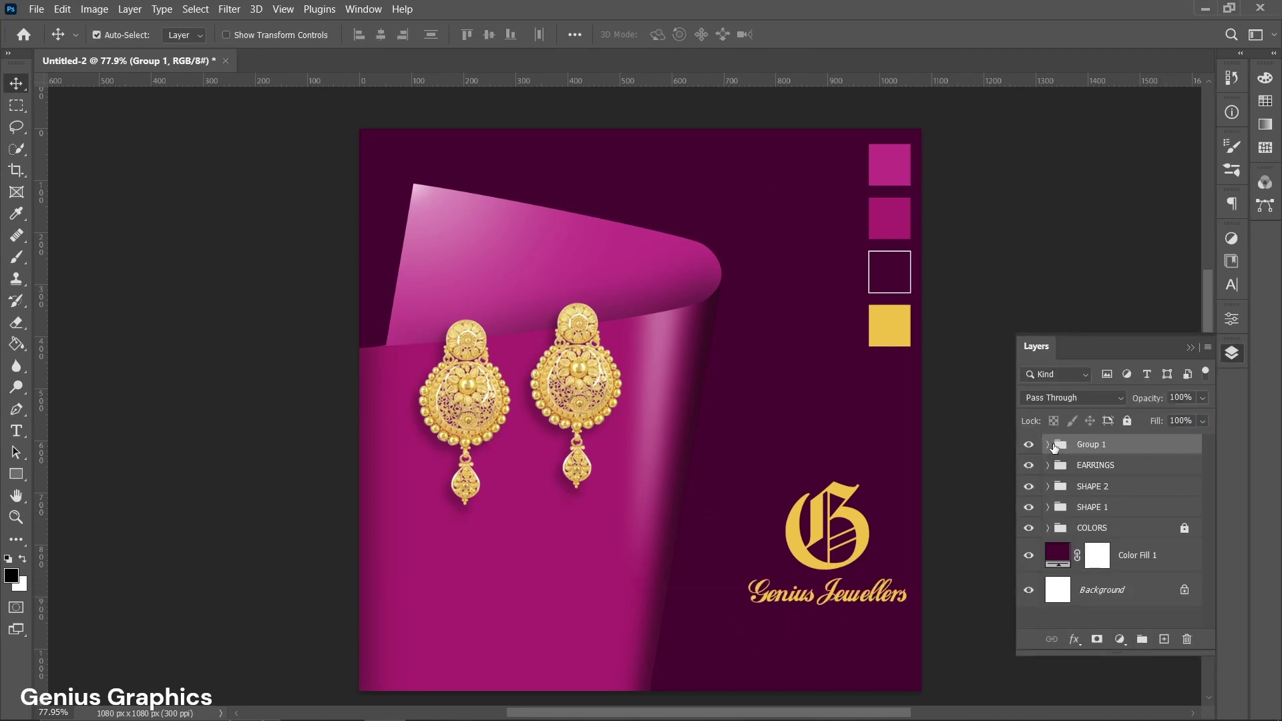
click(1047, 446)
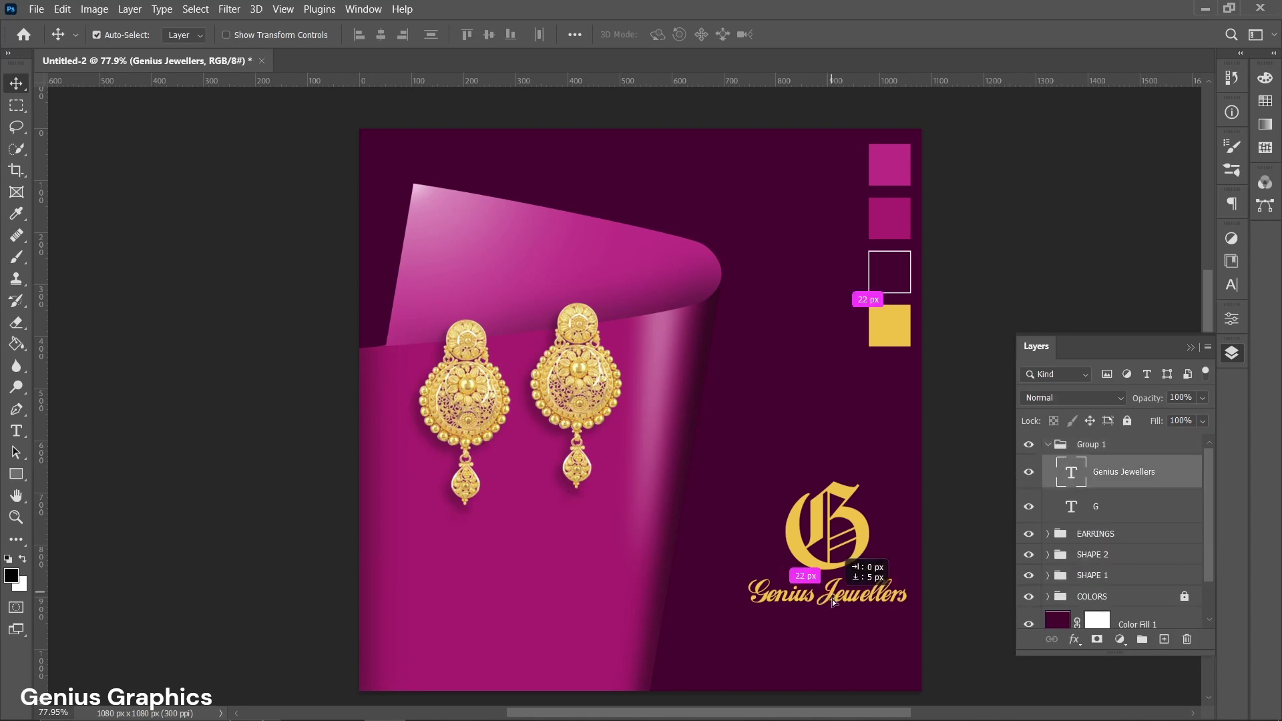
Nudge Genius Jewellers down and scale it to about 90%.
drag(836, 600, 835, 604)
key(ctrl+t)
mouse_move(915, 597)
mouse_down()
mouse_move(834, 608)
mouse_move(835, 595)
mouse_up()
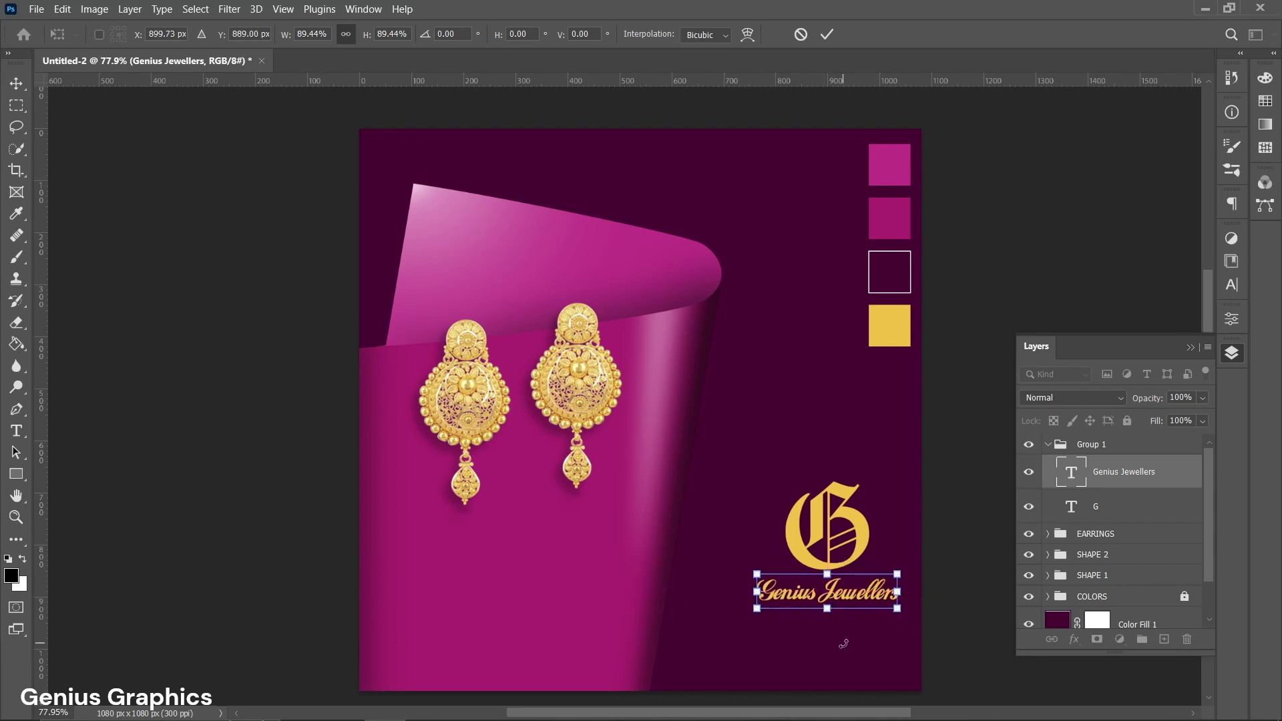
key(Return)
Link the G and Genius Jewellers layers and move the logo lower toward the bottom-right corner.
ctrl+click(1091, 508)
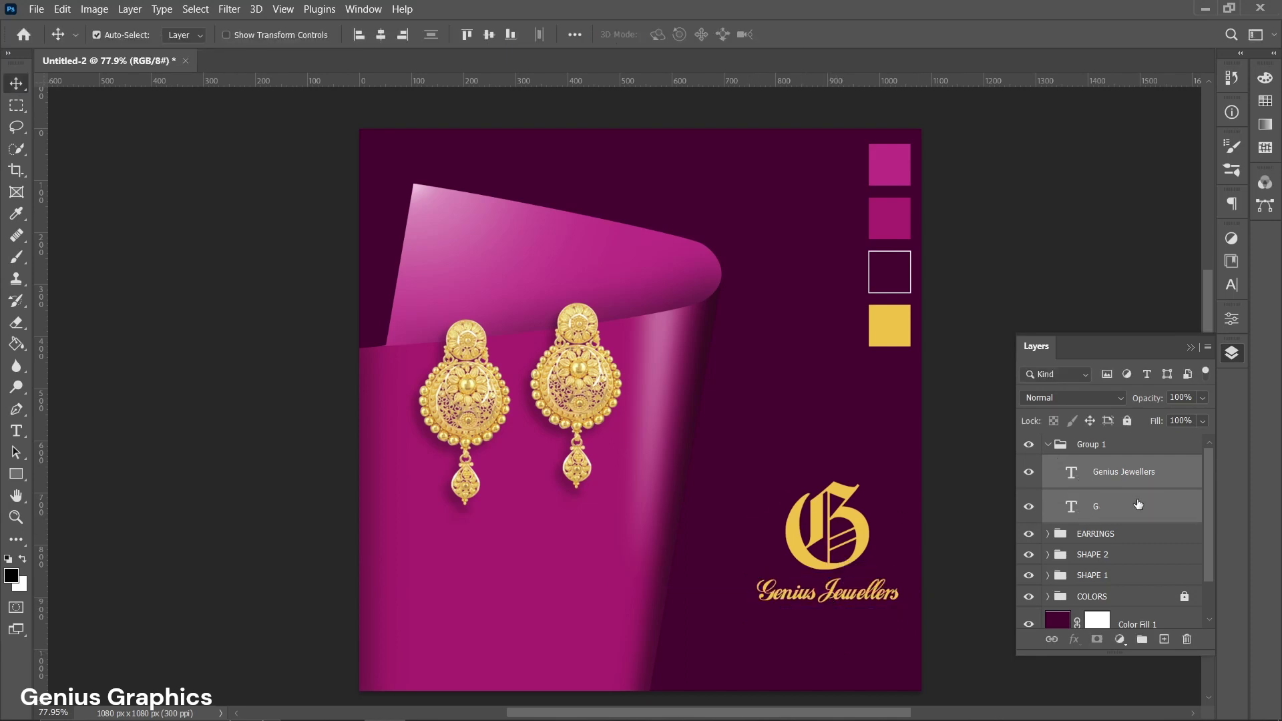
right_click(1139, 504)
click(969, 264)
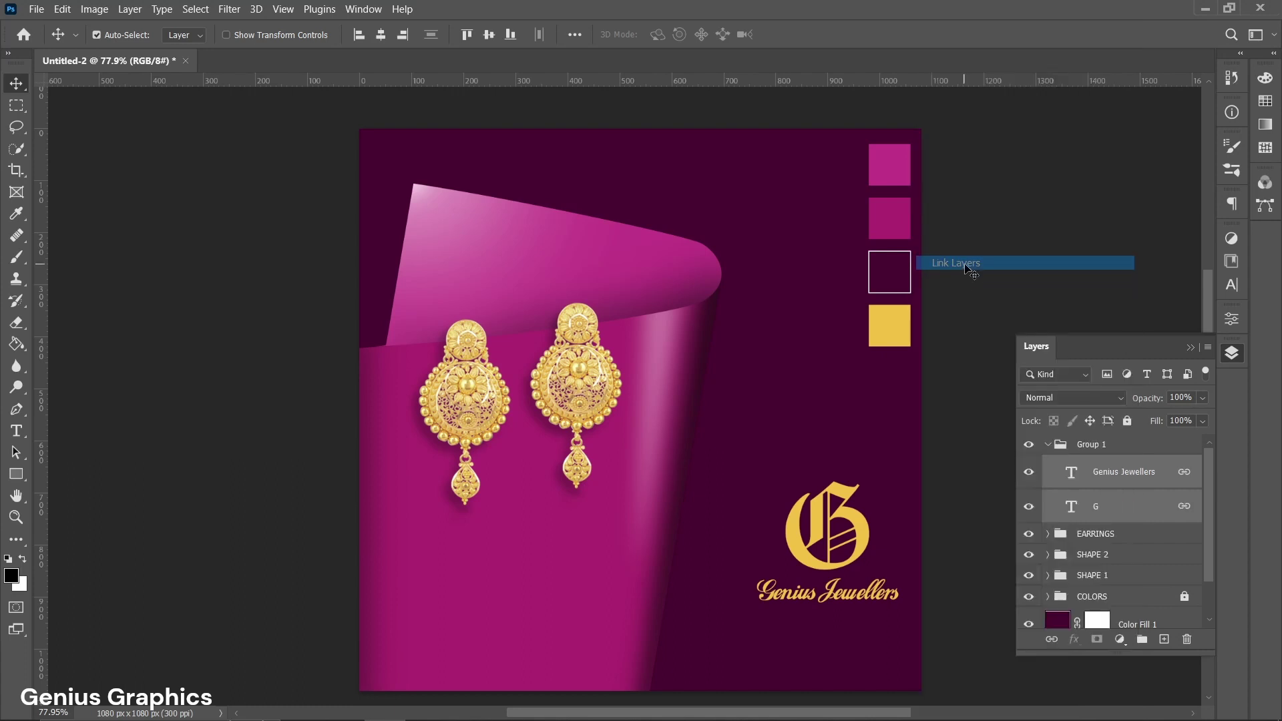
mouse_move(857, 542)
mouse_down()
mouse_move(857, 595)
mouse_move(879, 610)
mouse_up()
key(ctrl+t)
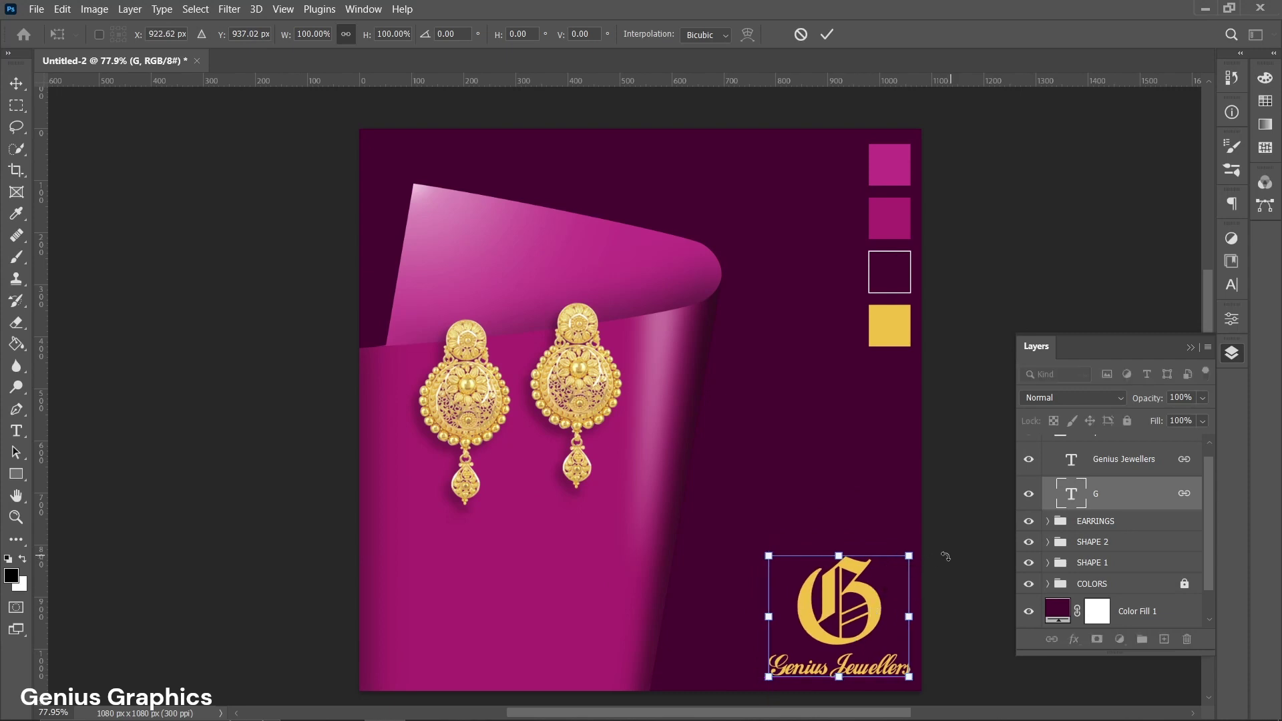
key(Return)
Nudge the logo slightly left and collapse Group 1 in the Layers panel.
click(954, 450)
scroll(957, 450, up, 1)
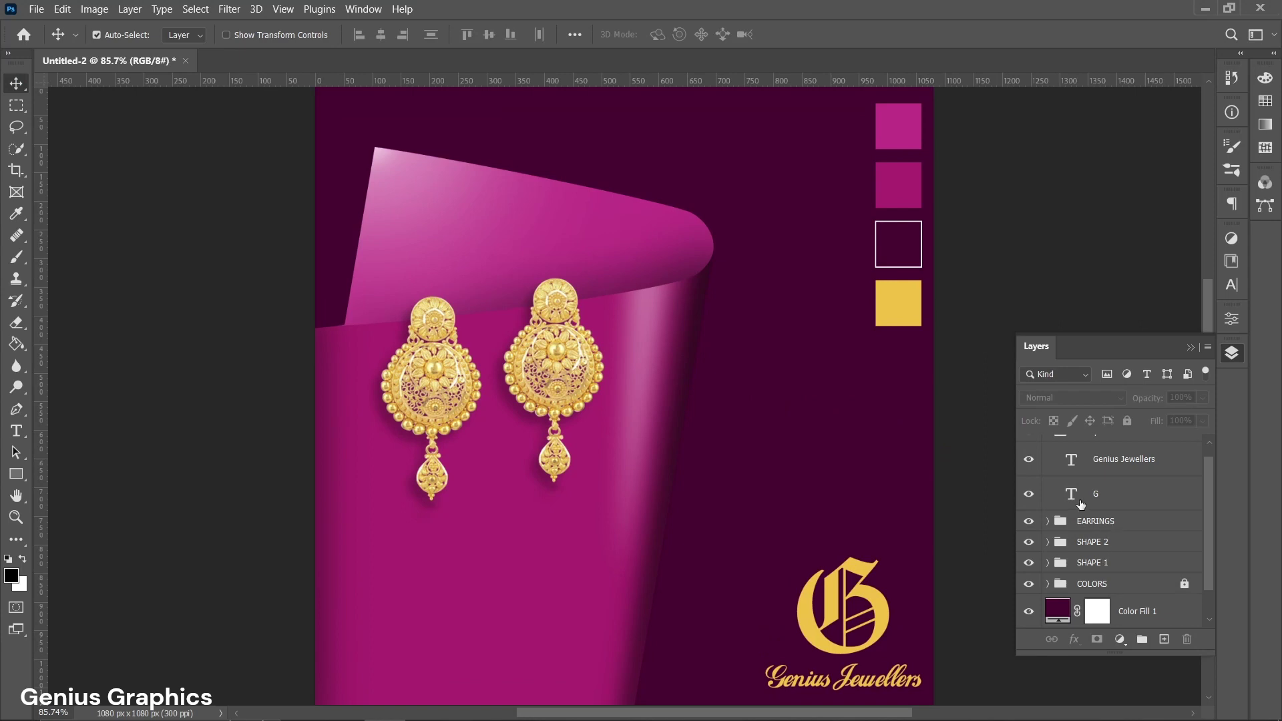
scroll(1082, 501, up, 1)
click(1048, 445)
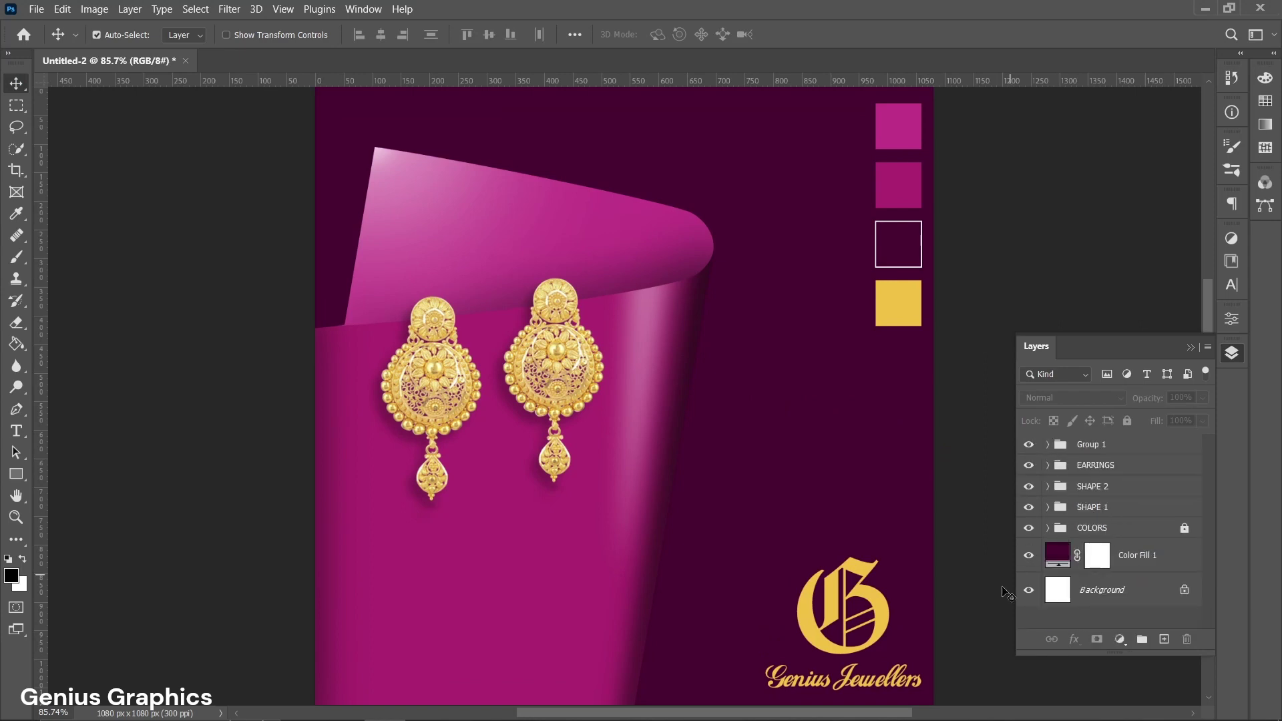
scroll(1007, 592, down, 1)
click(885, 609)
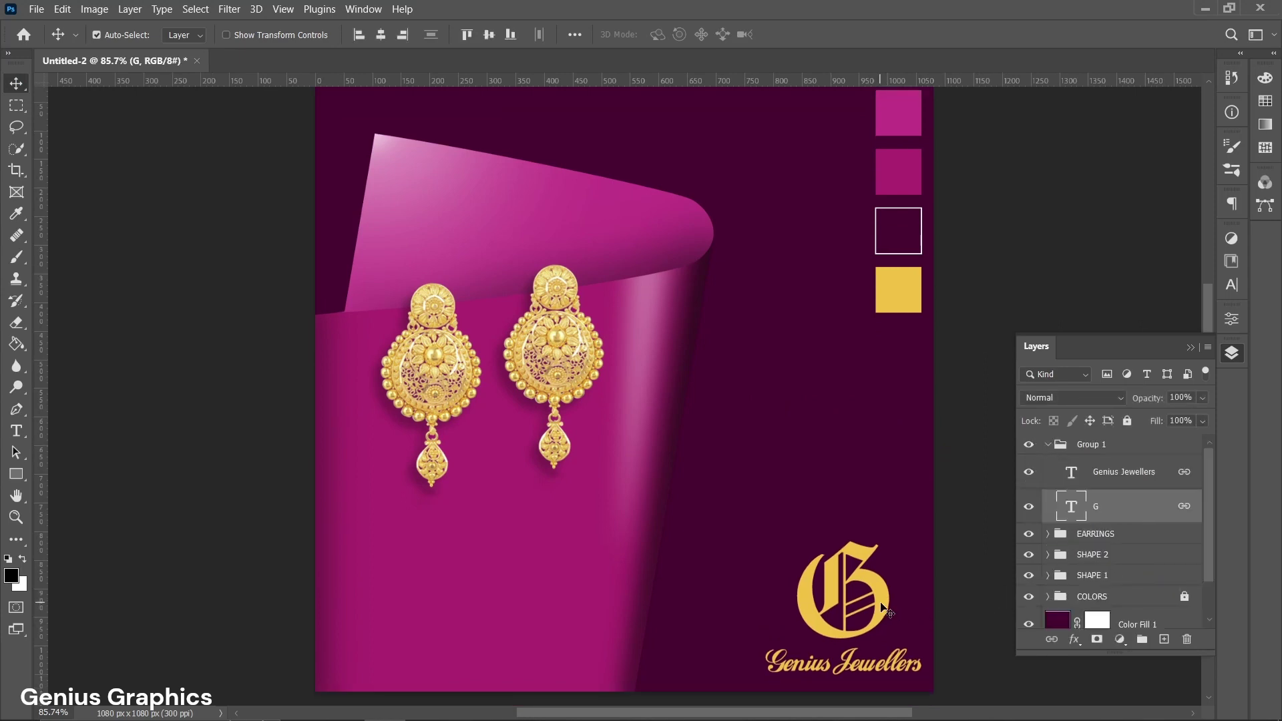
key(Left)
key(Left)
key(Left)
click(1049, 445)
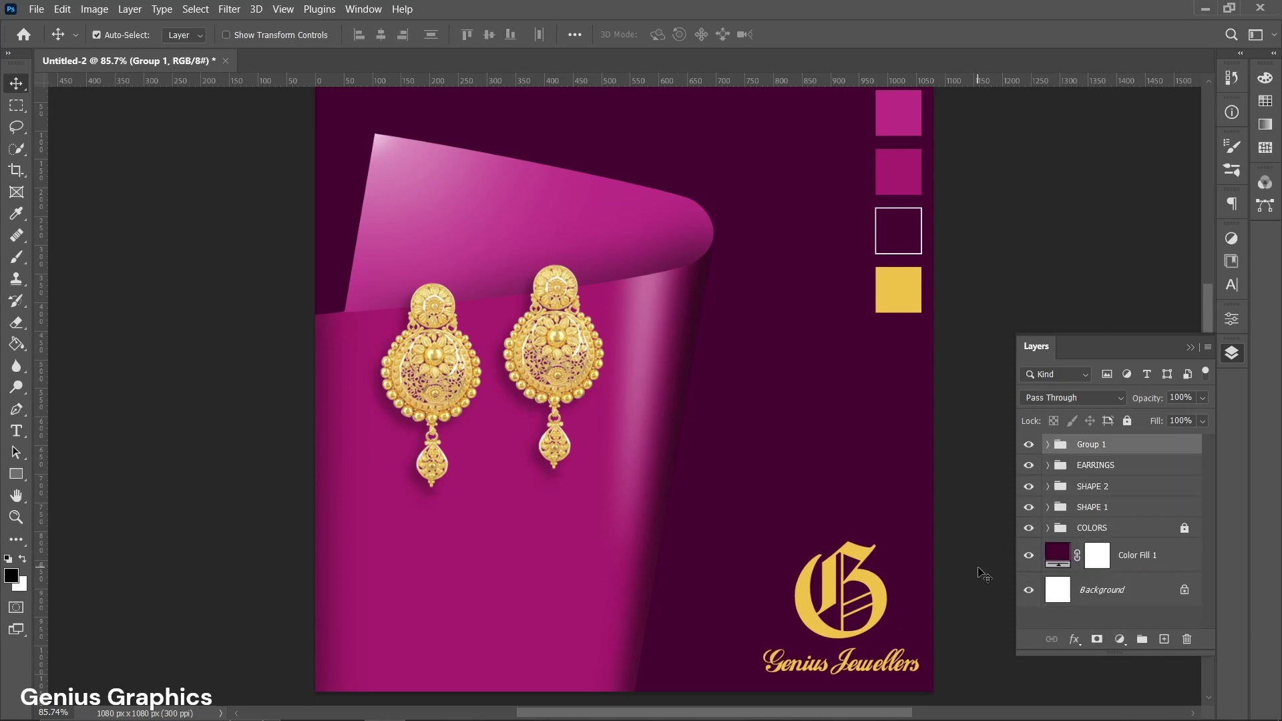
scroll(984, 574, up, 2)
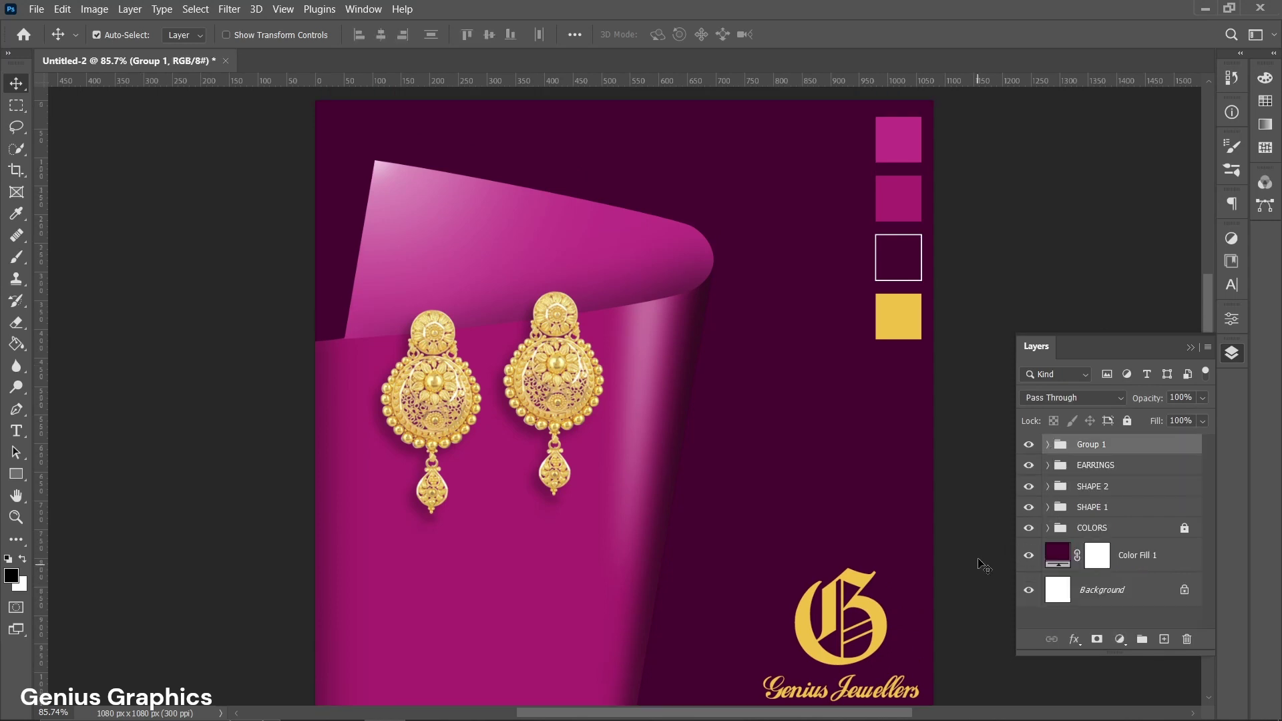
Hide the COLORS swatch layer and rename Group 1 to 'LOGO TEXT'.
click(1030, 528)
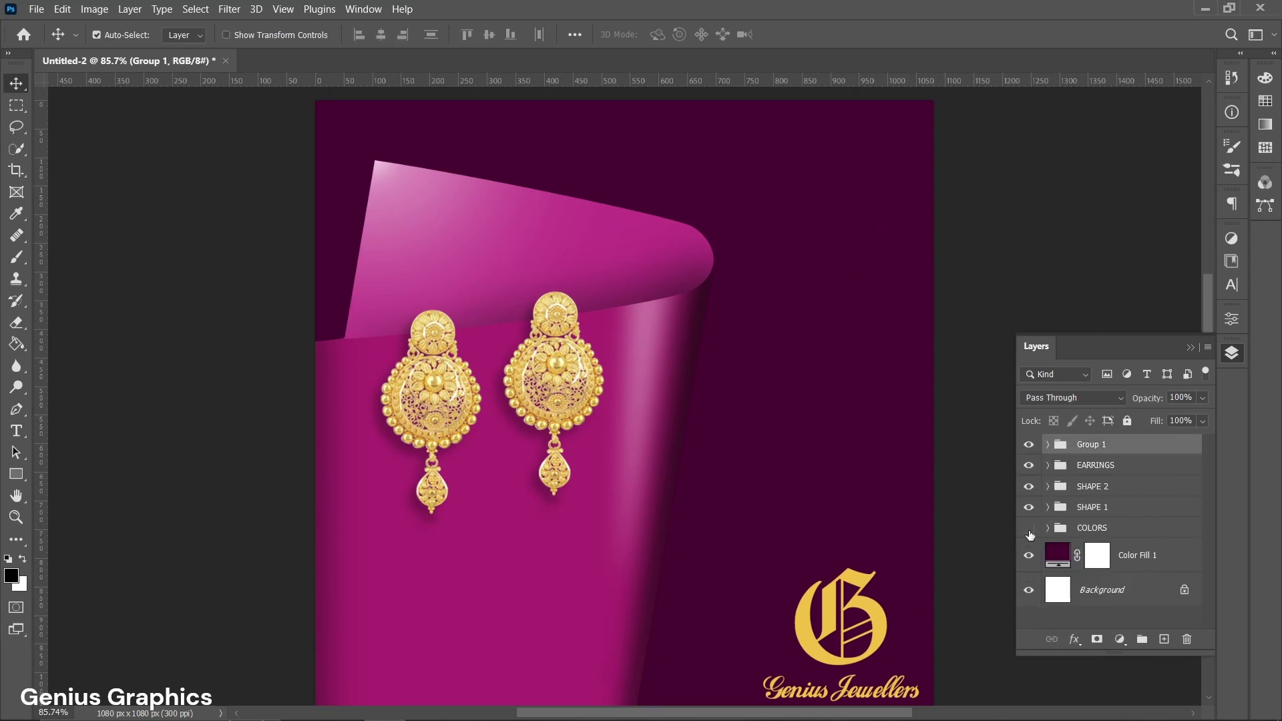
scroll(981, 501, down, 1)
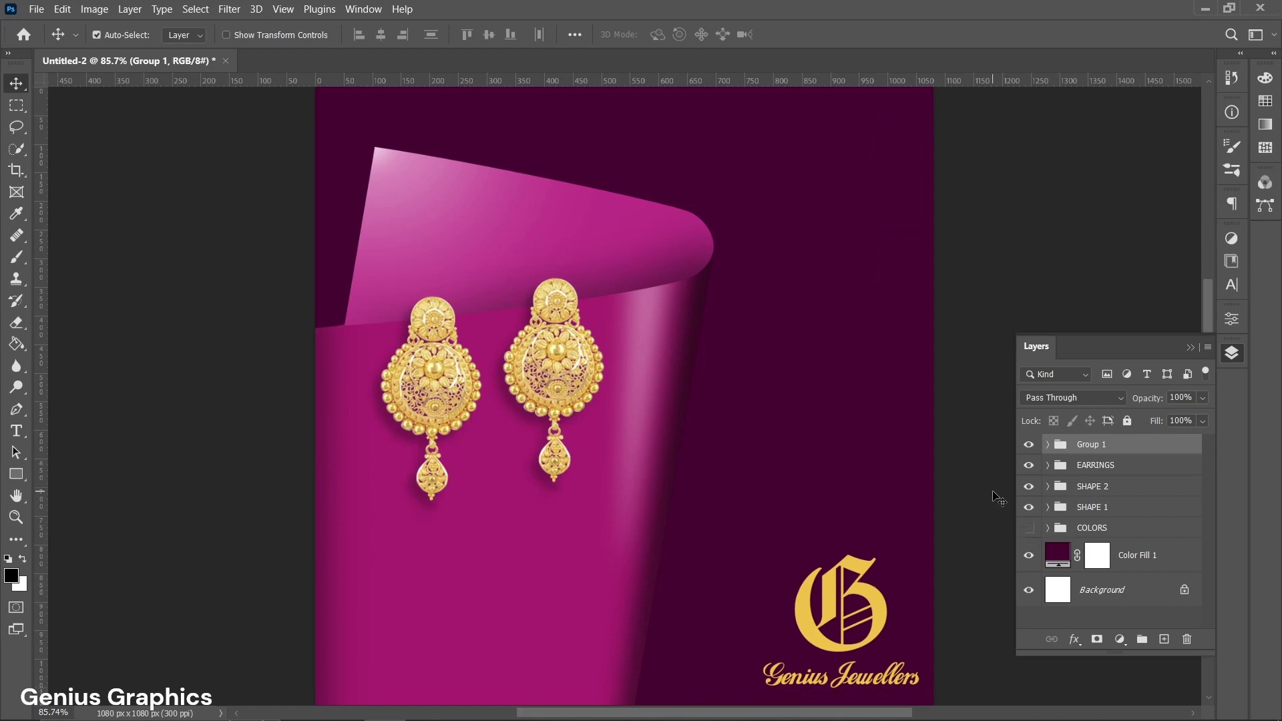
key(ctrl)
double_click(1091, 445)
text(LOGO TEXT)
key(Return)
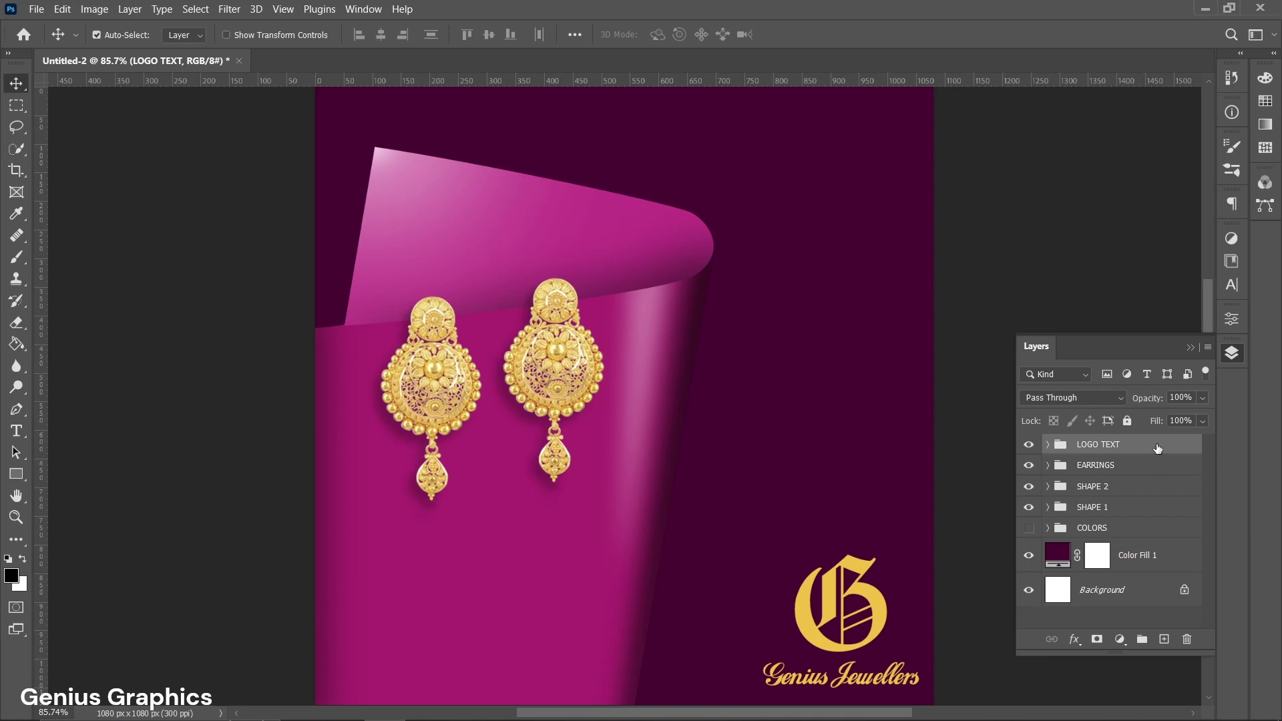
Stamp all visible layers into a new merged layer named 'FINAL'.
key(ctrl+shift+alt+e)
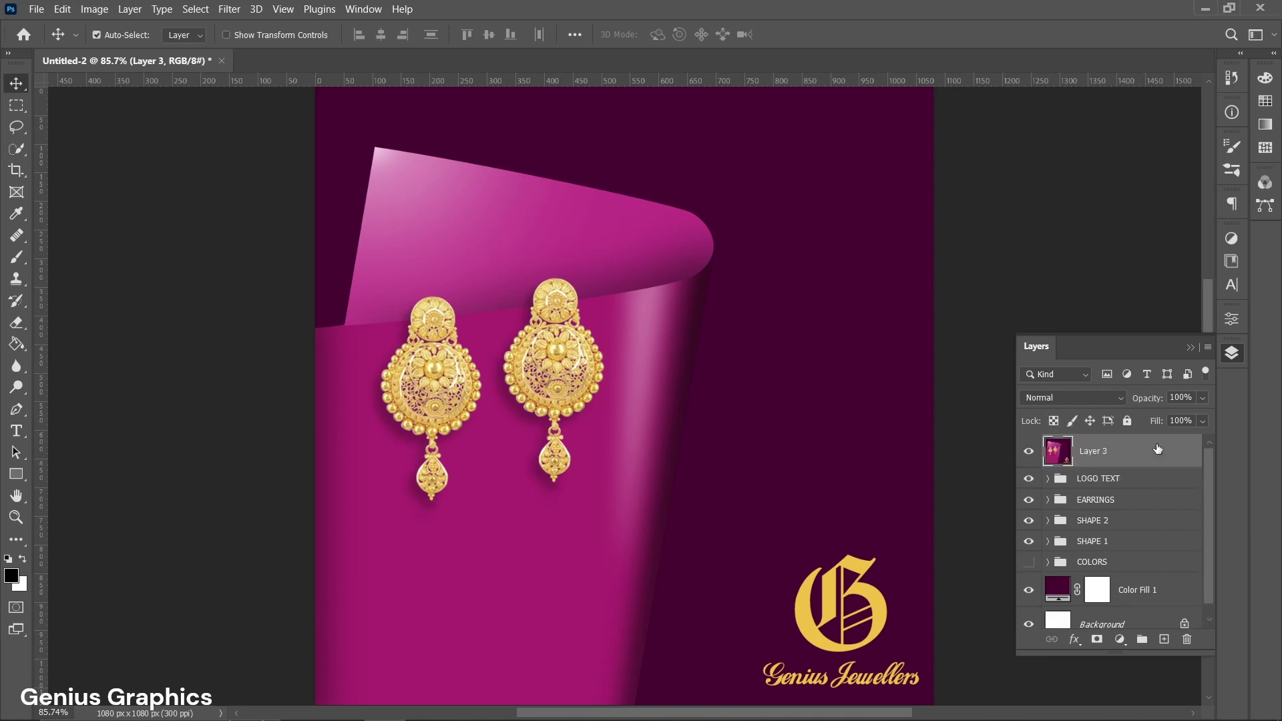
double_click(1091, 452)
text(FINAL)
key(Return)
click(229, 9)
Apply the Camera Raw Filter to FINAL with exposure +0.10, contrast +25, highlights/shadows -15, blacks +3, clarity +43.
key(Escape)
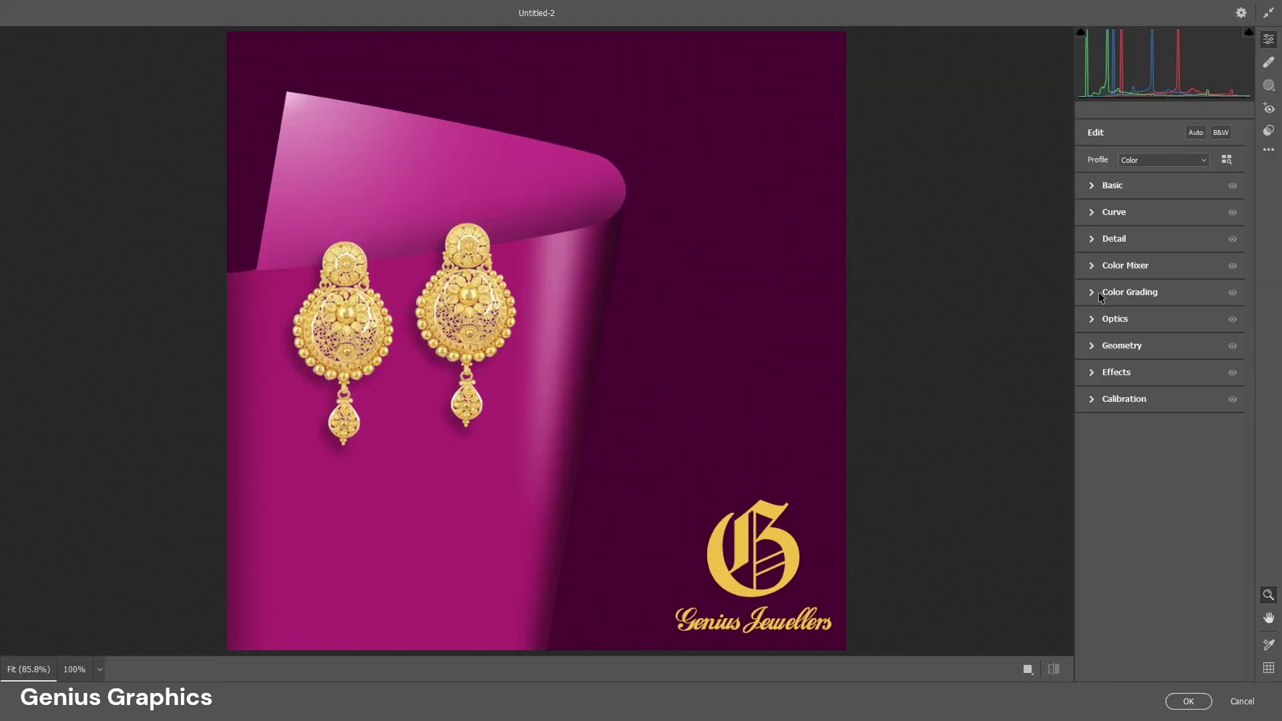
click(1092, 185)
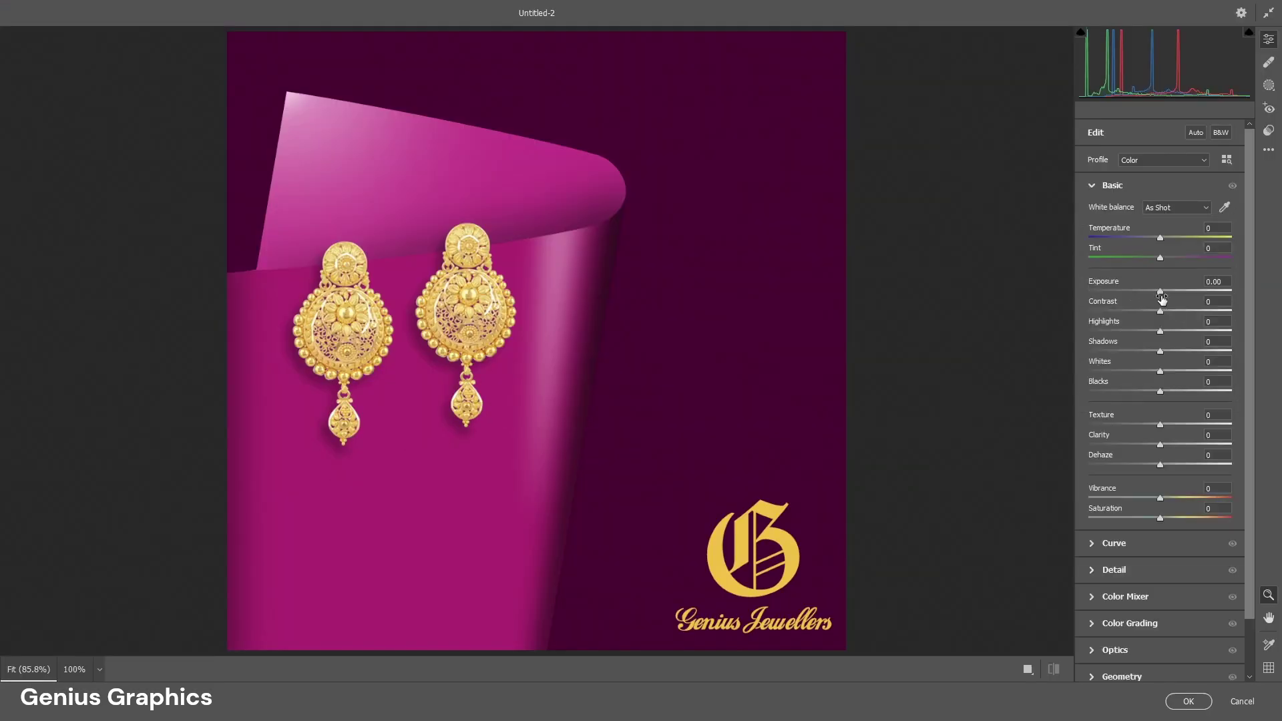
drag(1162, 299, 1179, 317)
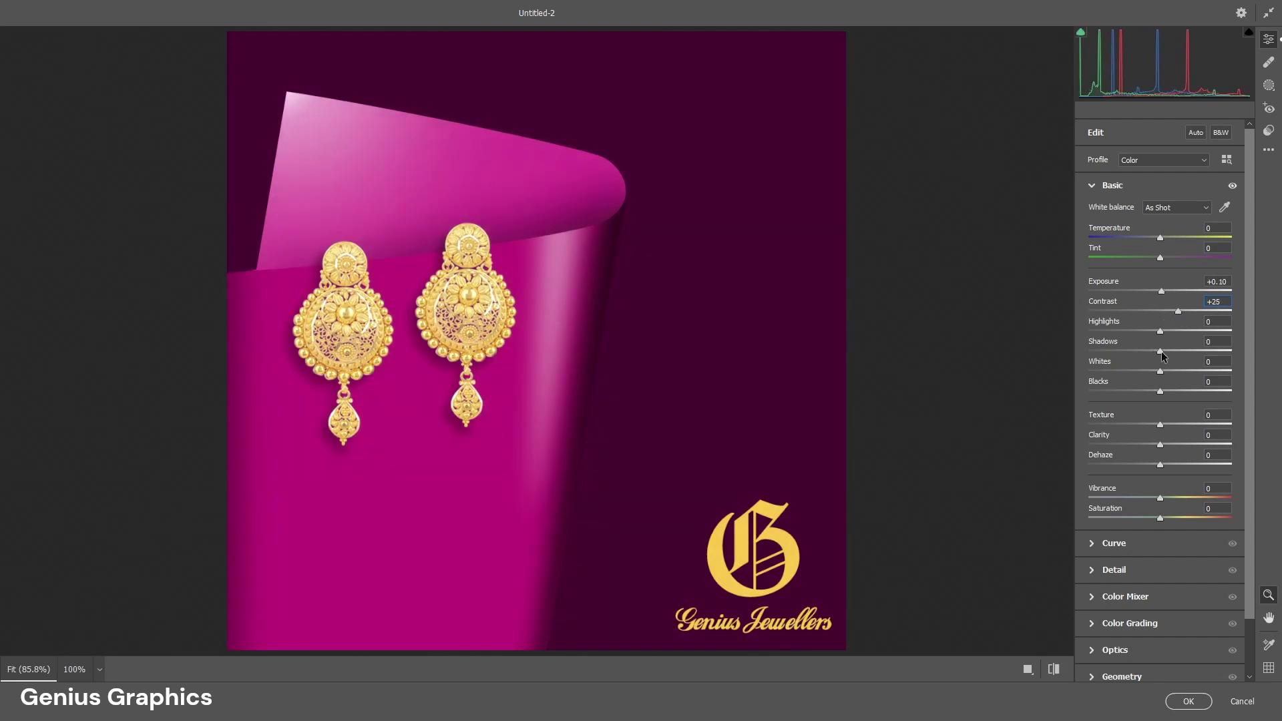
mouse_move(1161, 351)
mouse_down()
mouse_move(1144, 355)
mouse_move(1150, 341)
mouse_up()
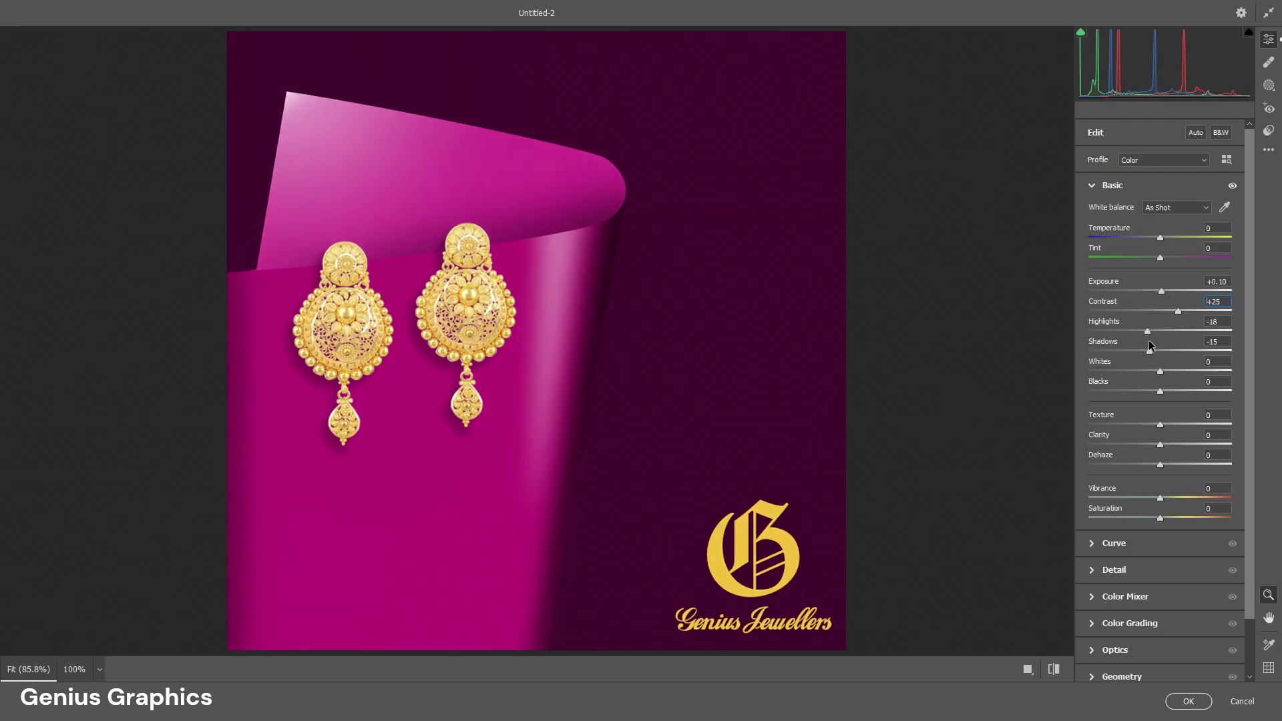
drag(1160, 392, 1162, 392)
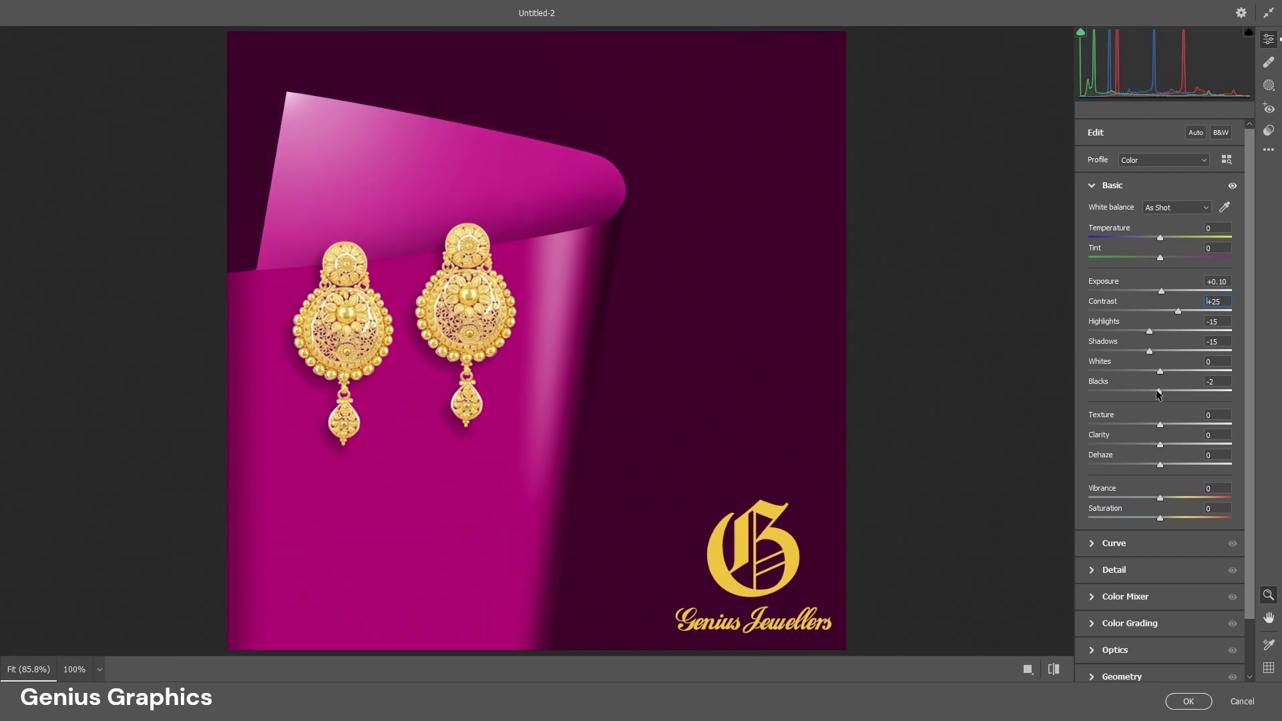
drag(1160, 445, 1192, 445)
scroll(1157, 561, down, 1)
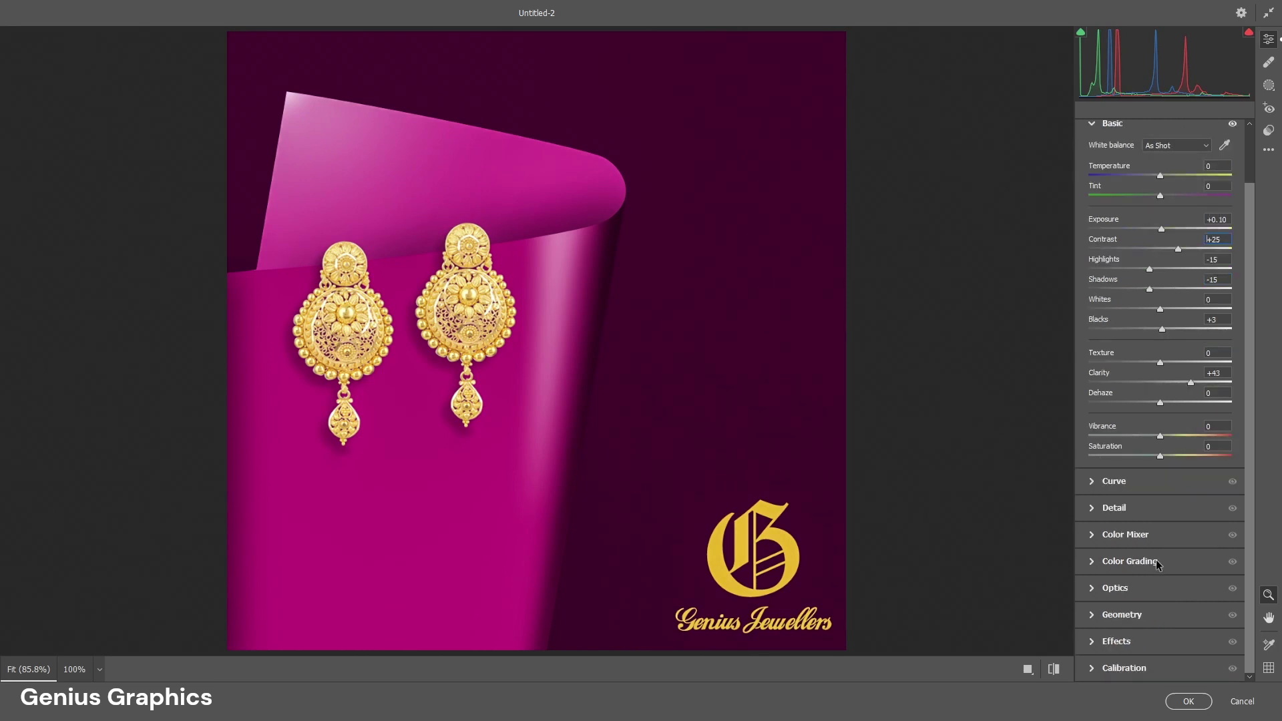
click(1094, 645)
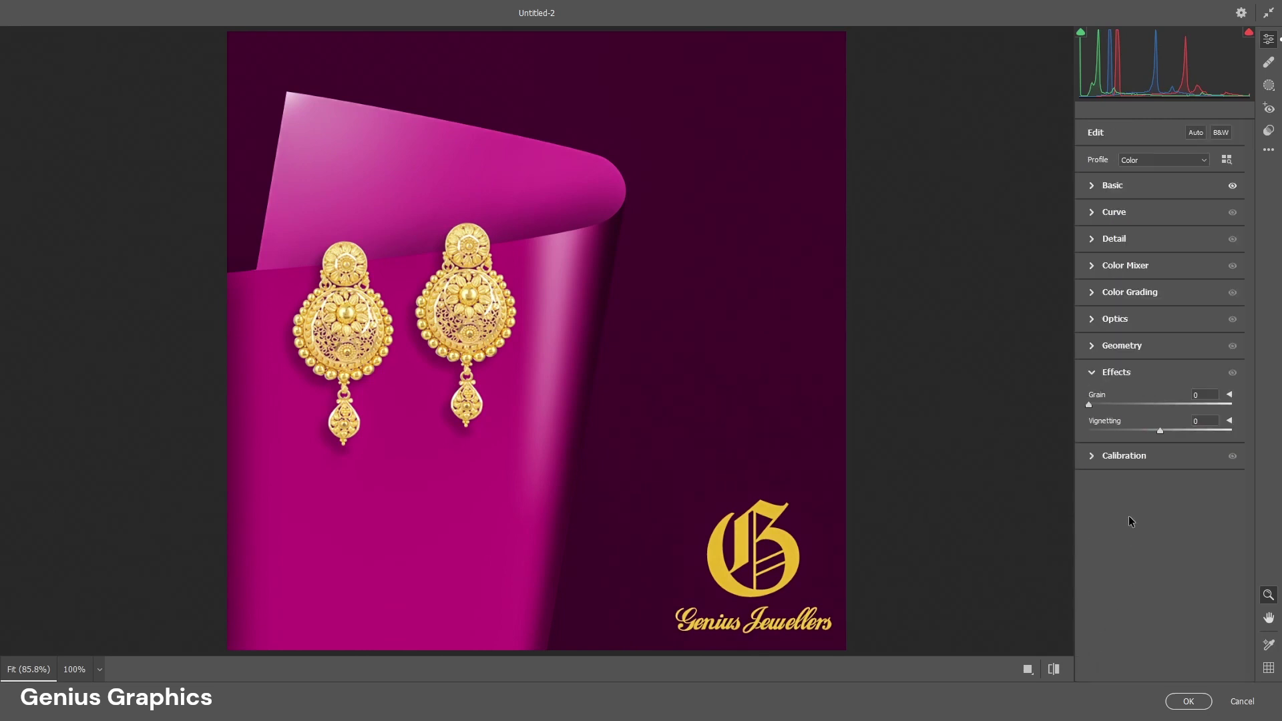
Set Camera Raw grain to 11, vignetting to -21 and sharpening to 13.
drag(1090, 404, 1124, 404)
drag(1161, 430, 1145, 436)
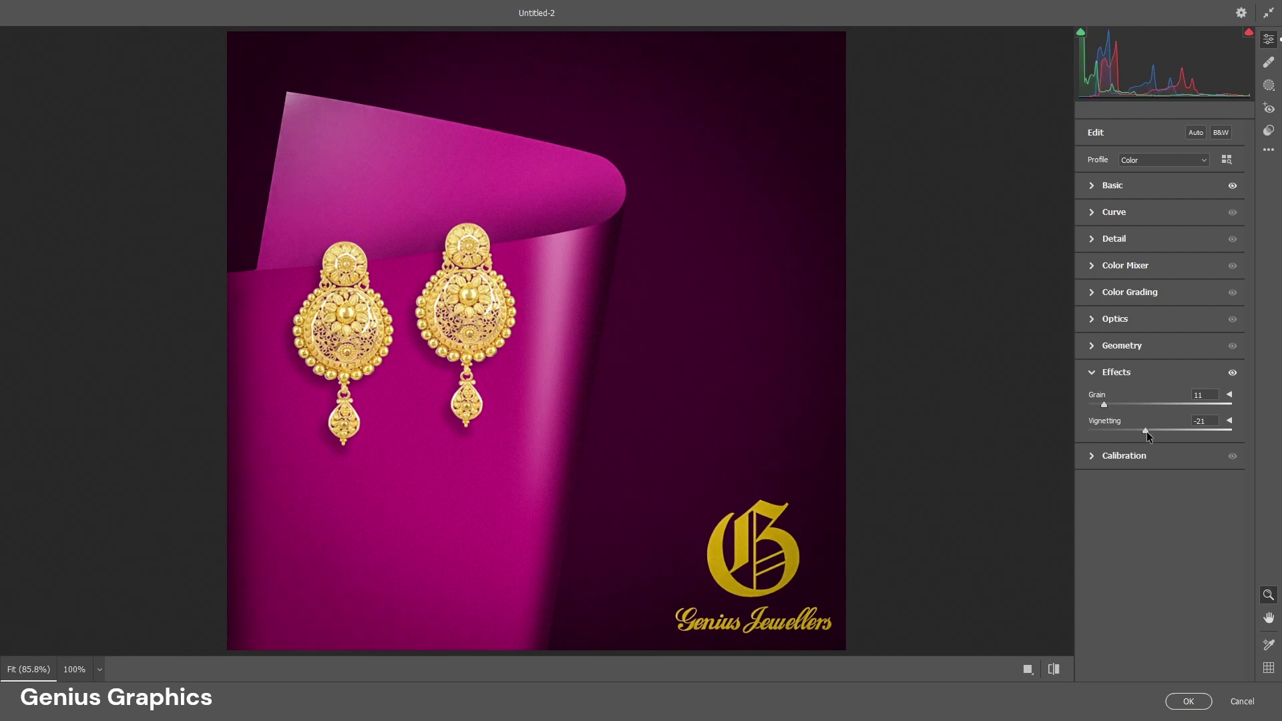
click(1092, 372)
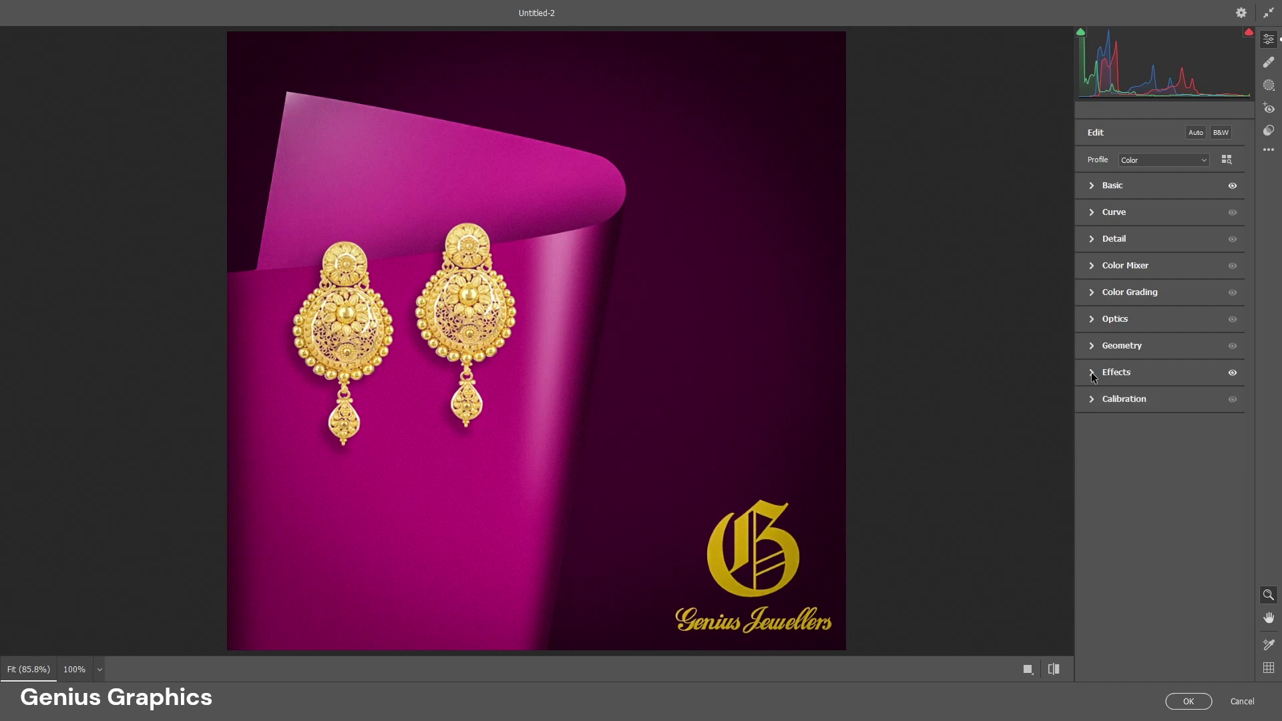
click(1096, 239)
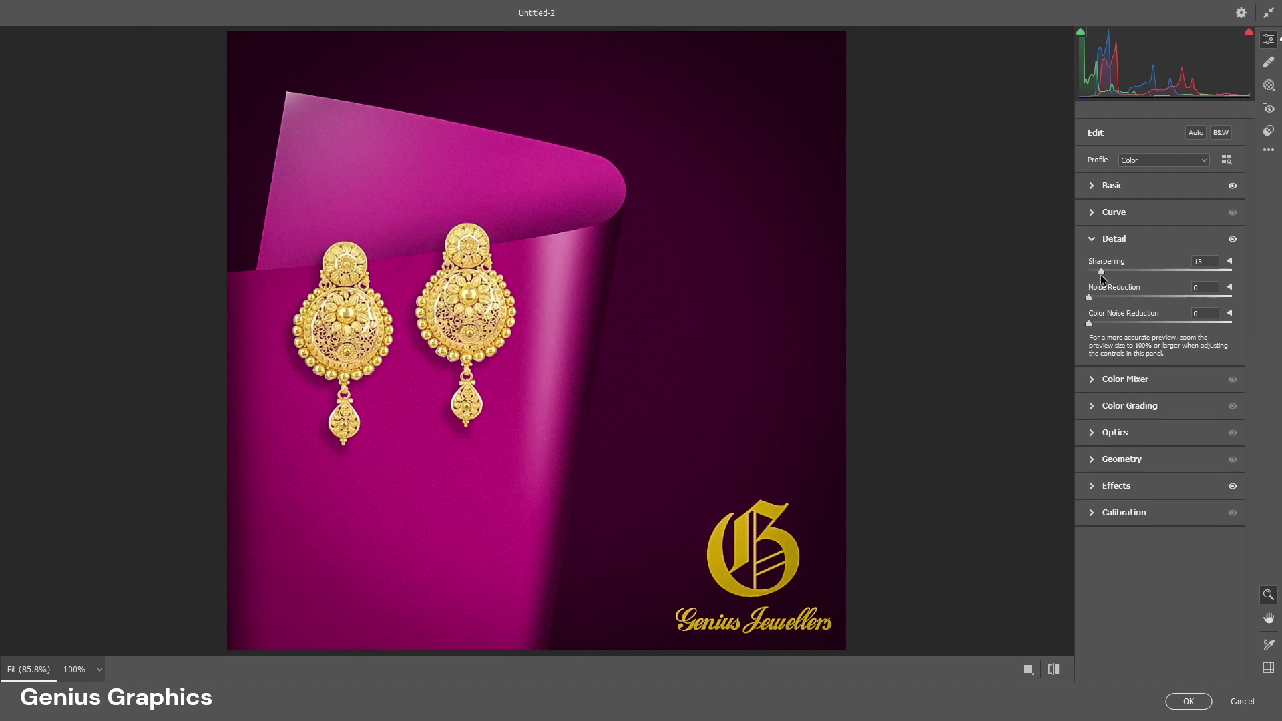
Raise Basic texture to +12, vibrance to +10 and saturation to +13.
click(1090, 186)
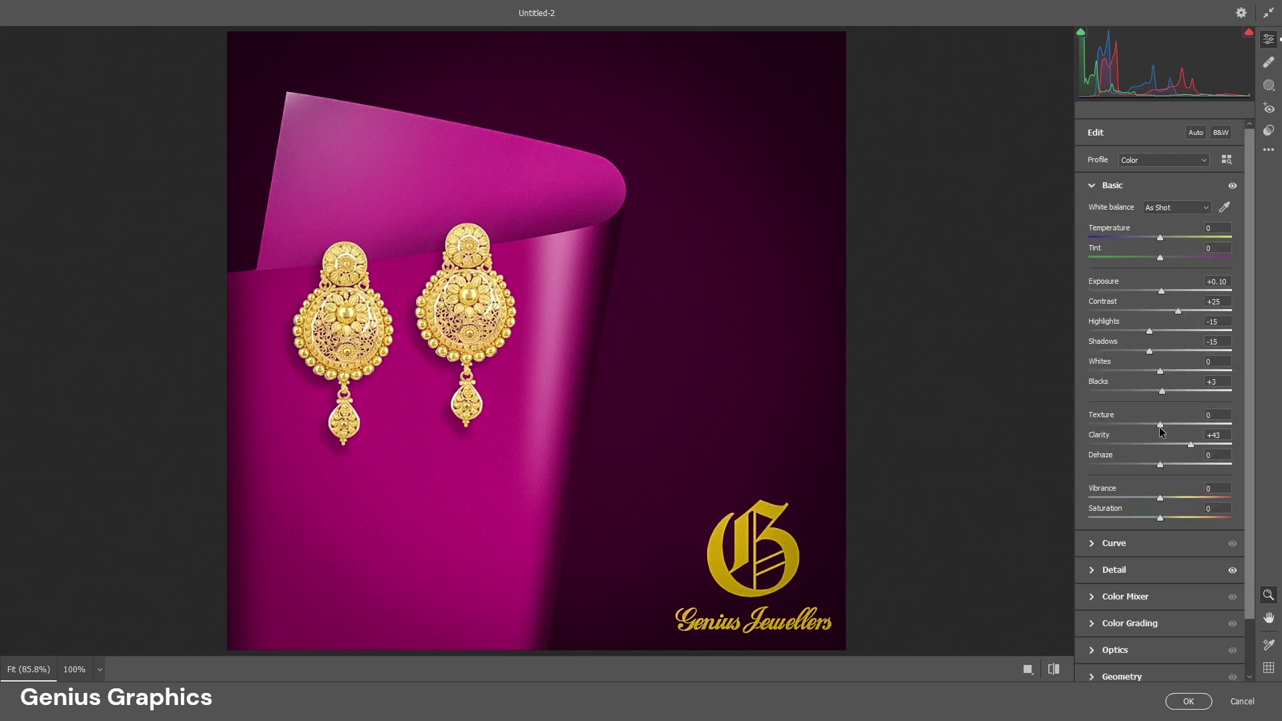
click(1160, 425)
drag(1163, 424, 1170, 423)
mouse_move(1161, 497)
mouse_down()
mouse_move(1177, 497)
mouse_move(1171, 511)
mouse_up()
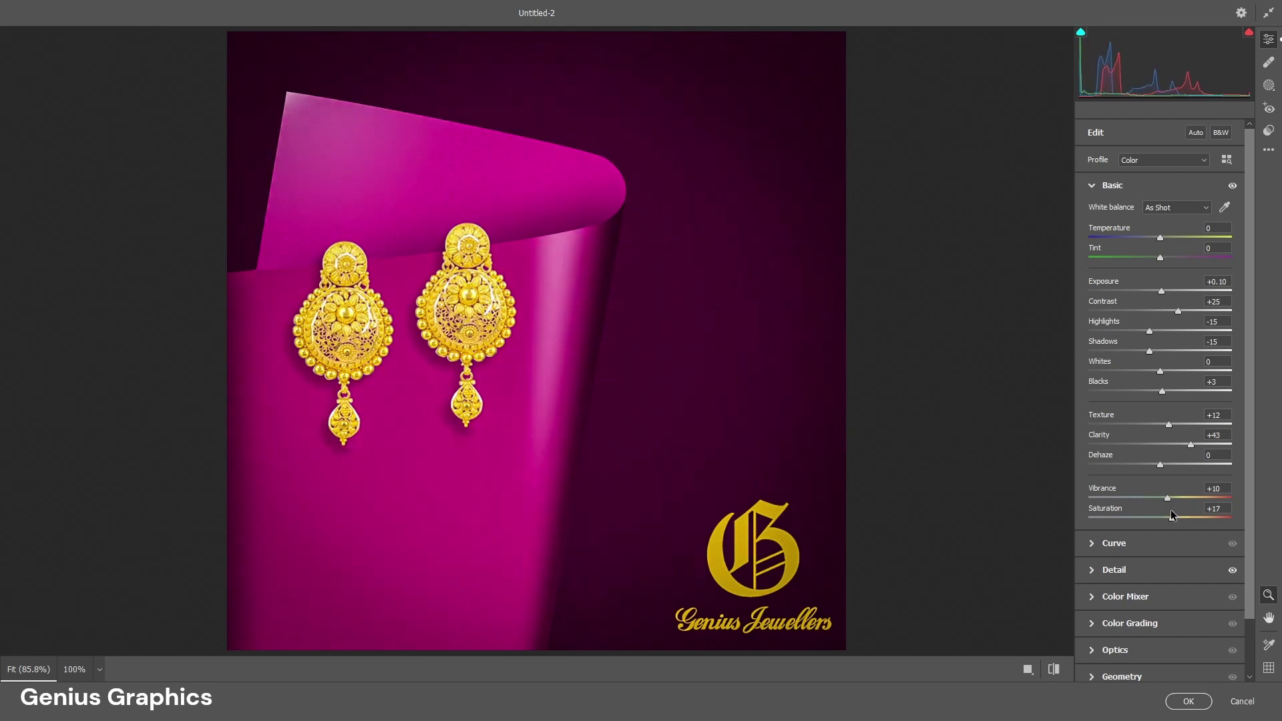
drag(1171, 515, 1169, 519)
Accept the Camera Raw grading and collapse the Layers panel to show the finished poster.
click(1194, 704)
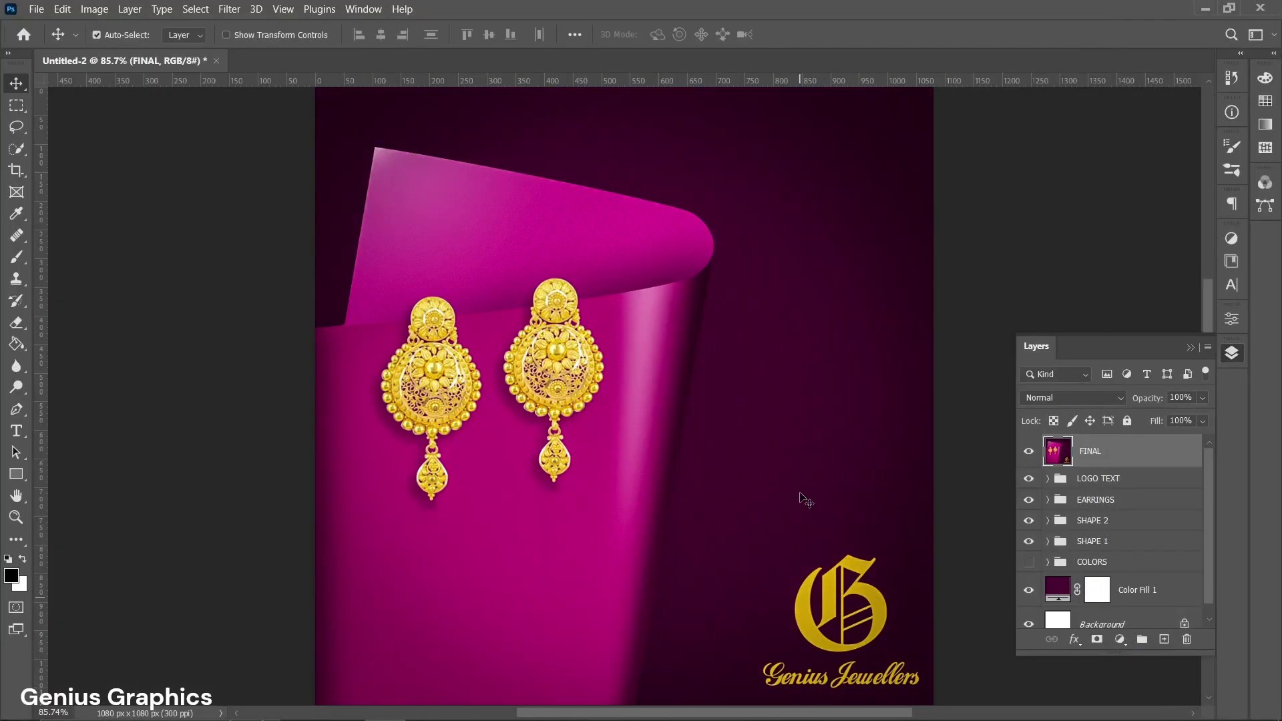
click(1191, 349)
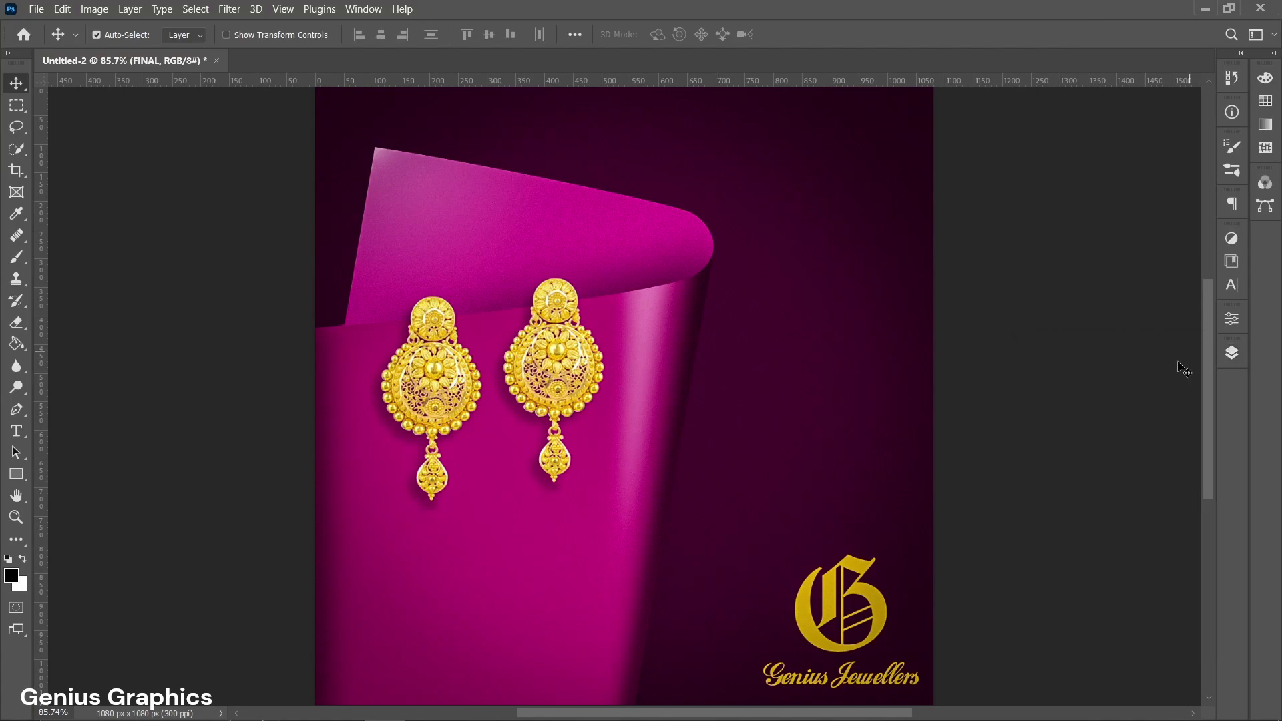